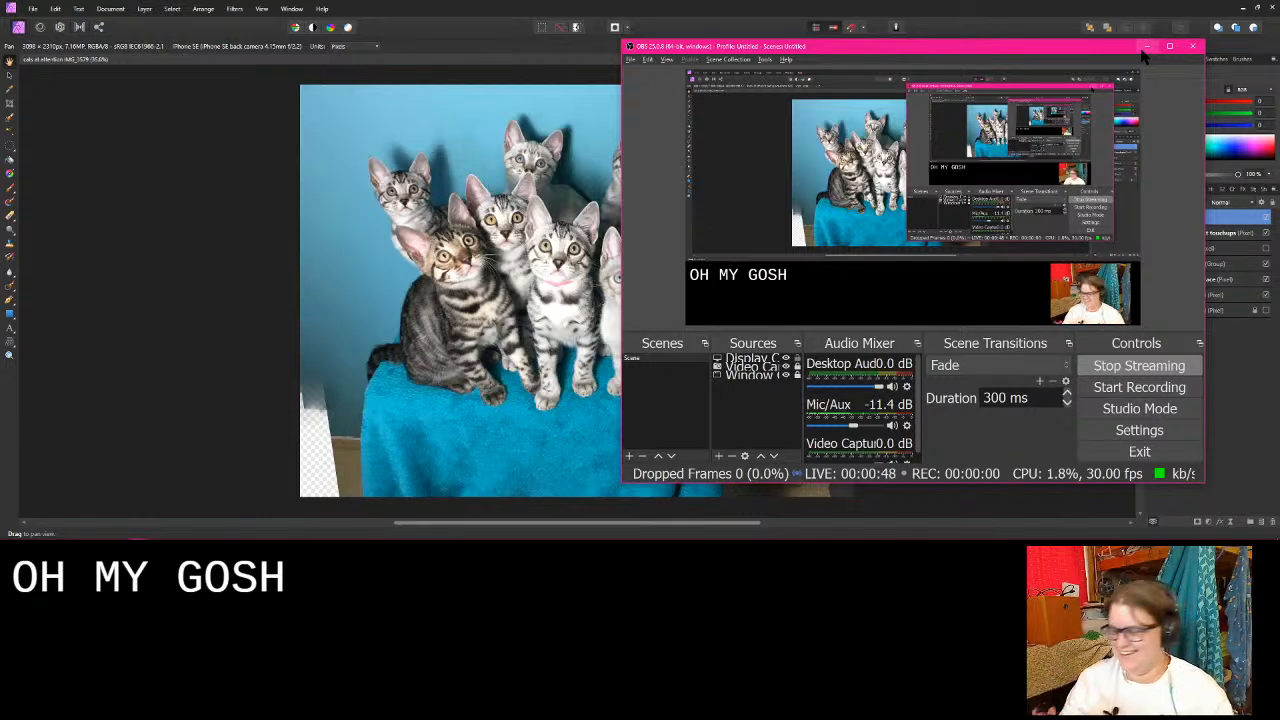
left_click(470, 10)
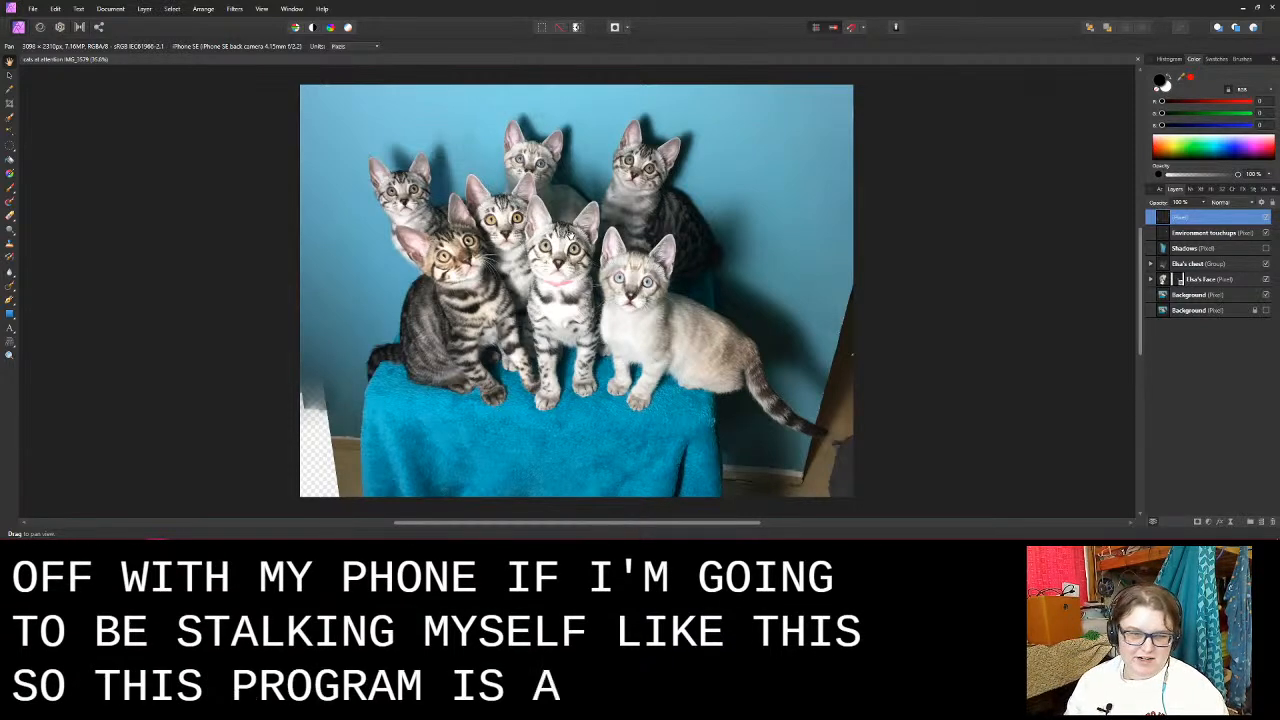
mouse_move(565, 250)
left_mouse_down()
mouse_move(588, 236)
mouse_move(558, 243)
left_mouse_up()
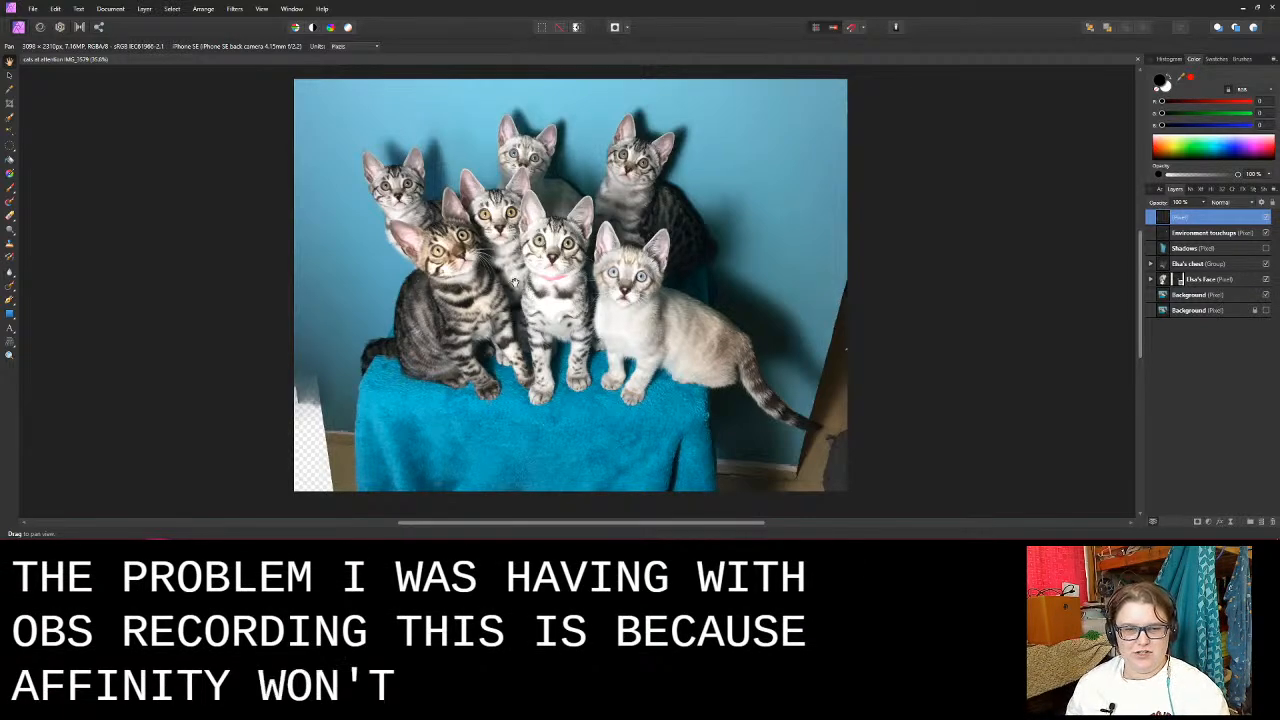
mouse_move(515, 282)
left_mouse_down()
mouse_move(460, 314)
mouse_move(494, 282)
mouse_move(488, 256)
mouse_move(519, 262)
mouse_move(515, 289)
left_mouse_up()
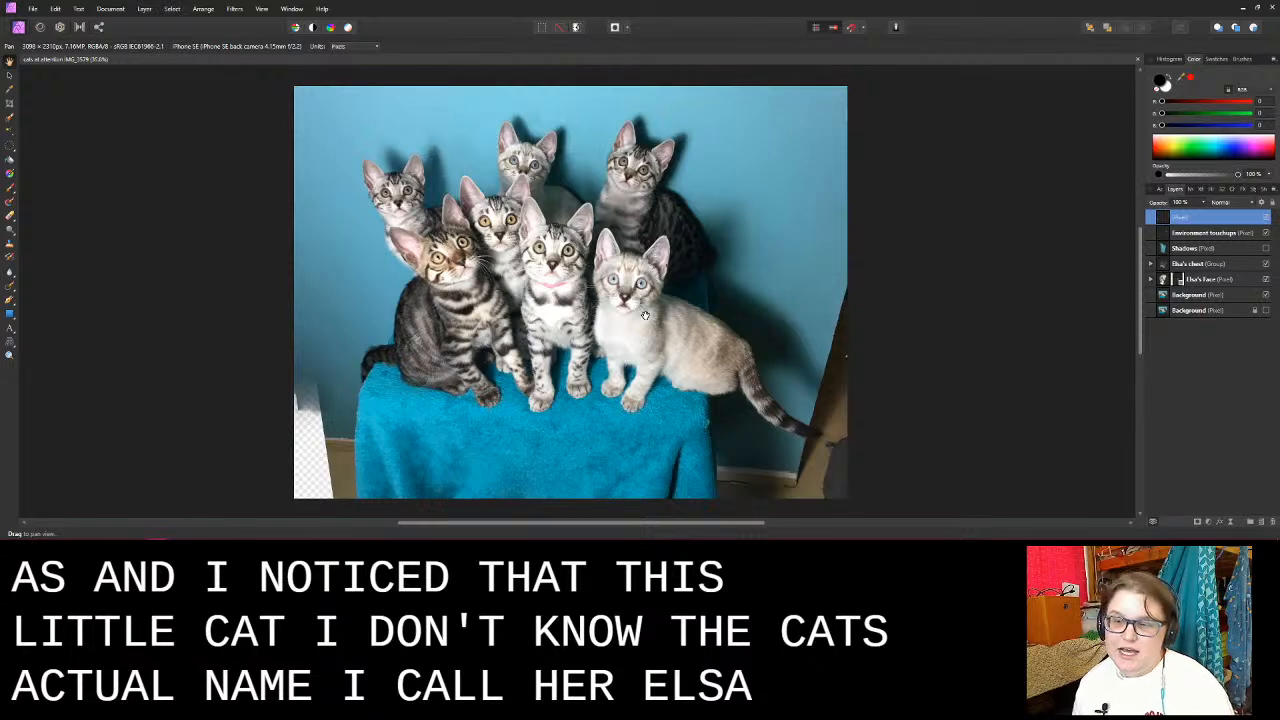
- Compare the white kitten's face and chest with and without the Elsa's chest and Elsa's Face layers, leaving both visible
left_click(1248, 264)
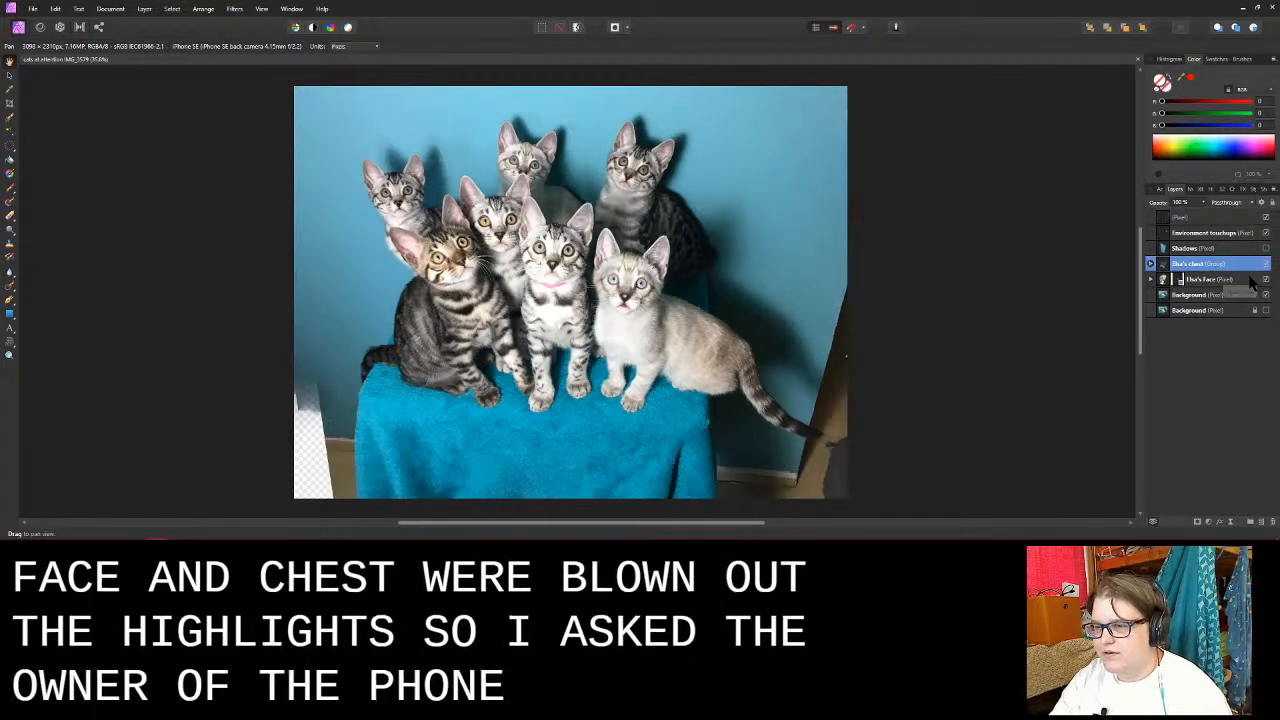
left_click(1250, 278, "shift")
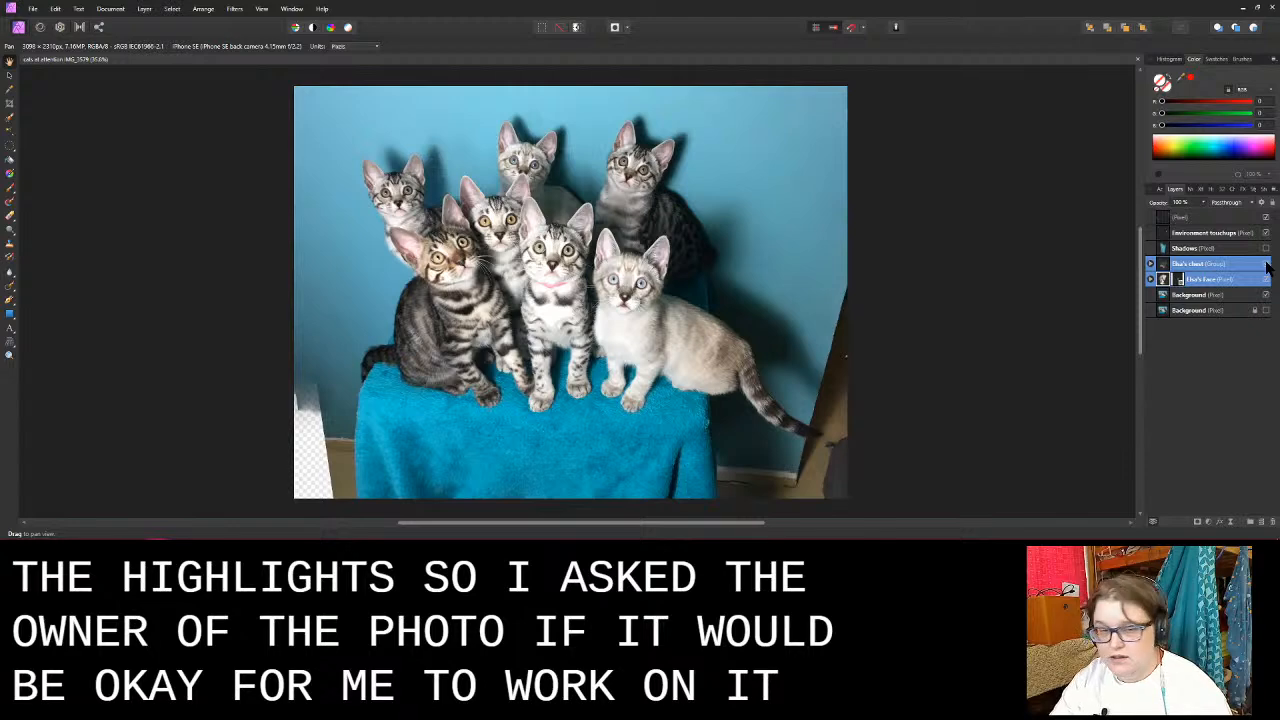
left_click(1266, 264)
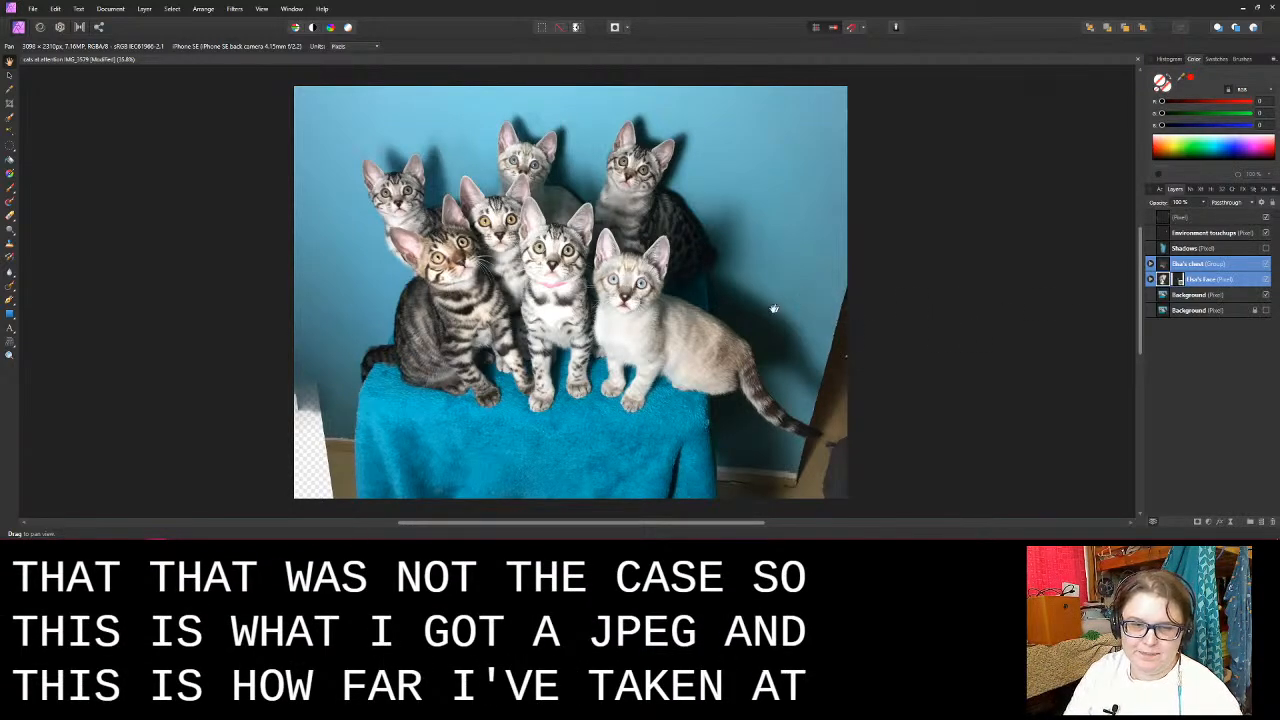
scroll(664, 332, "up", 2)
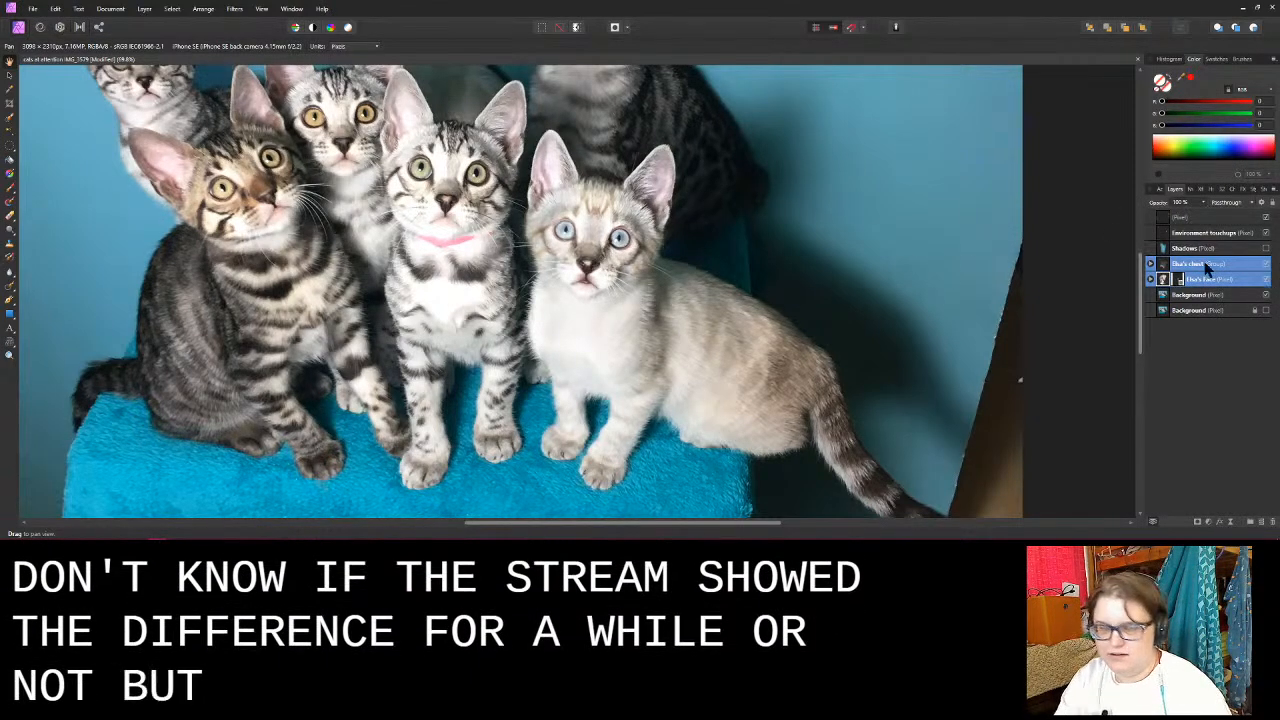
scroll(605, 350, "up", 1)
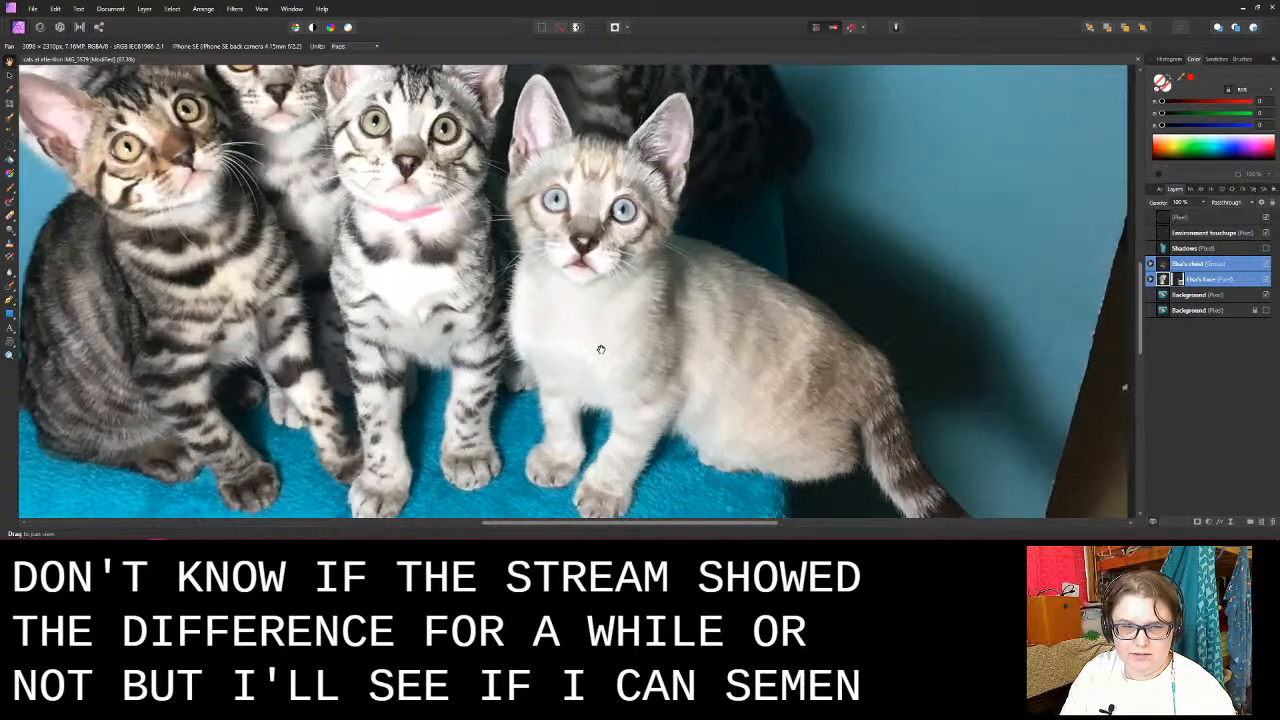
left_click(1266, 264)
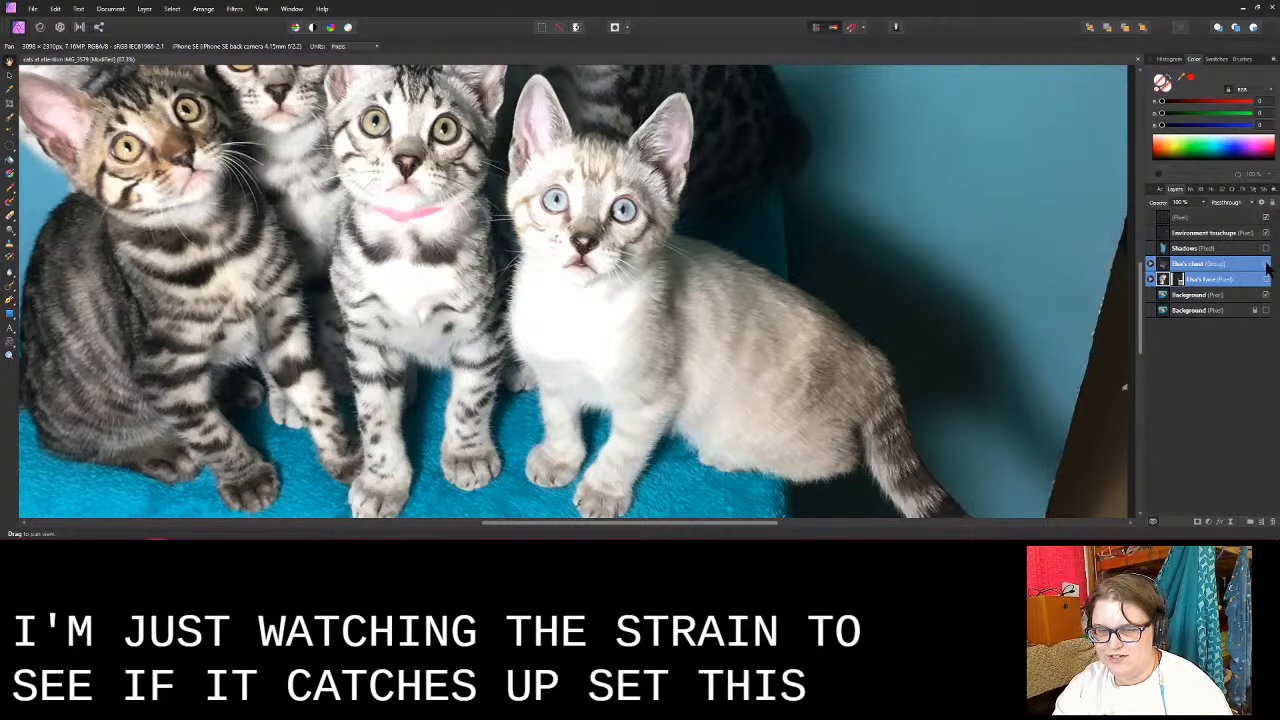
left_click(1267, 266)
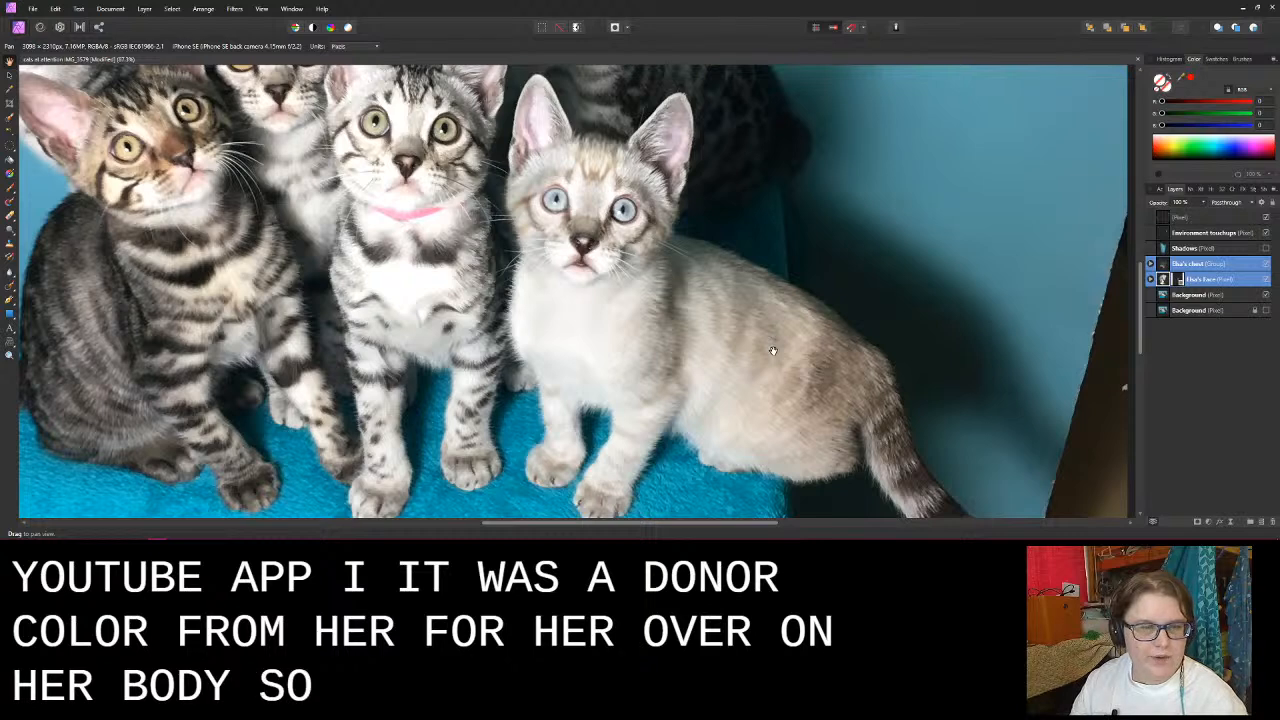
scroll(585, 332, "up", 6)
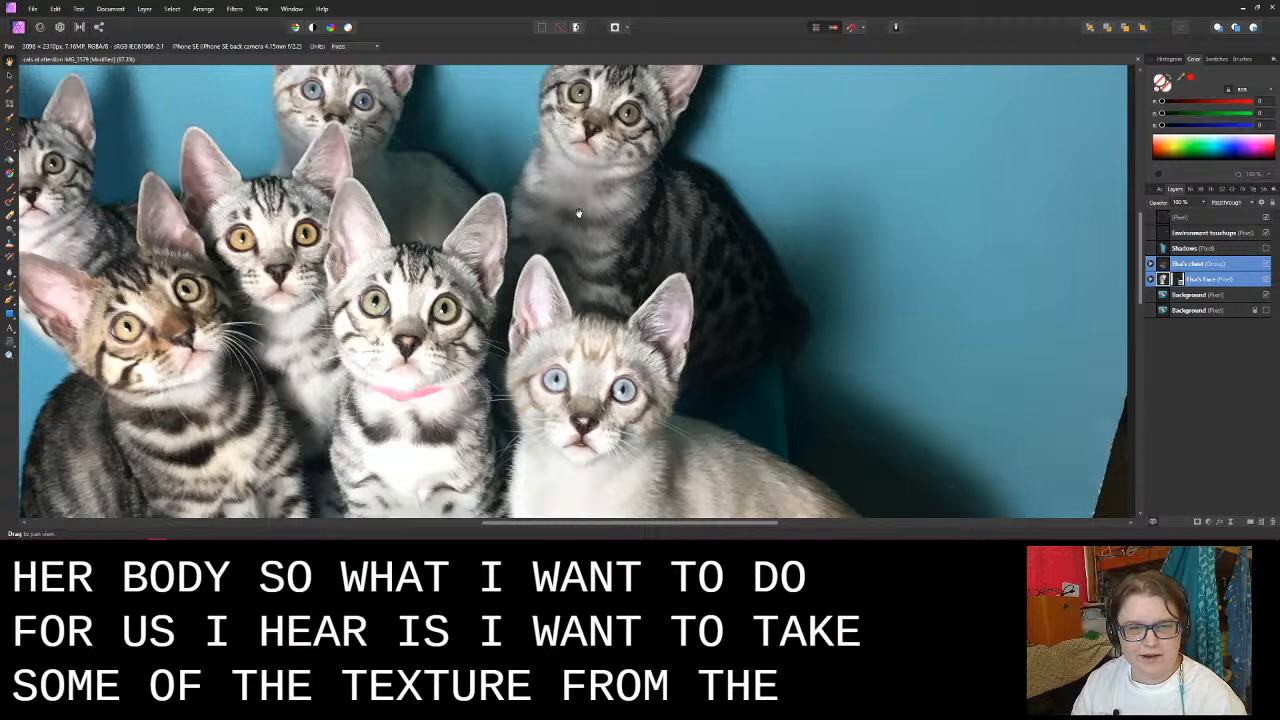
scroll(578, 214, "down", 5)
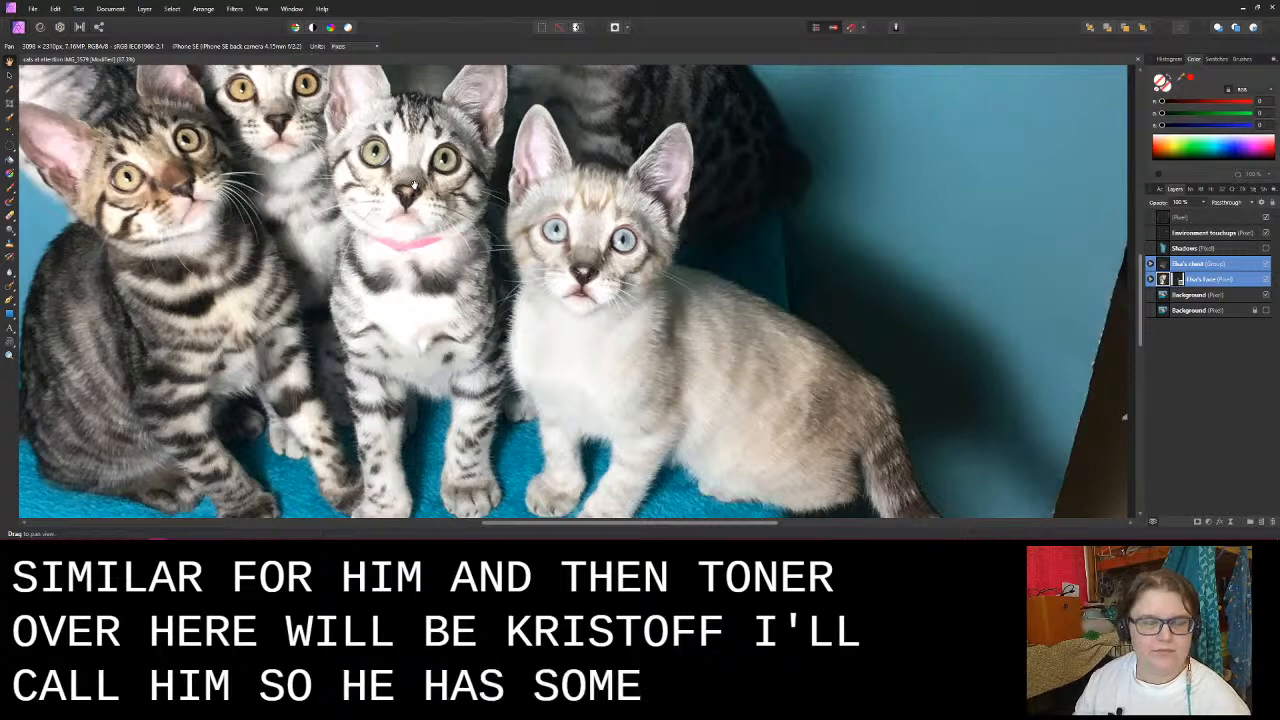
scroll(413, 185, "up", 2)
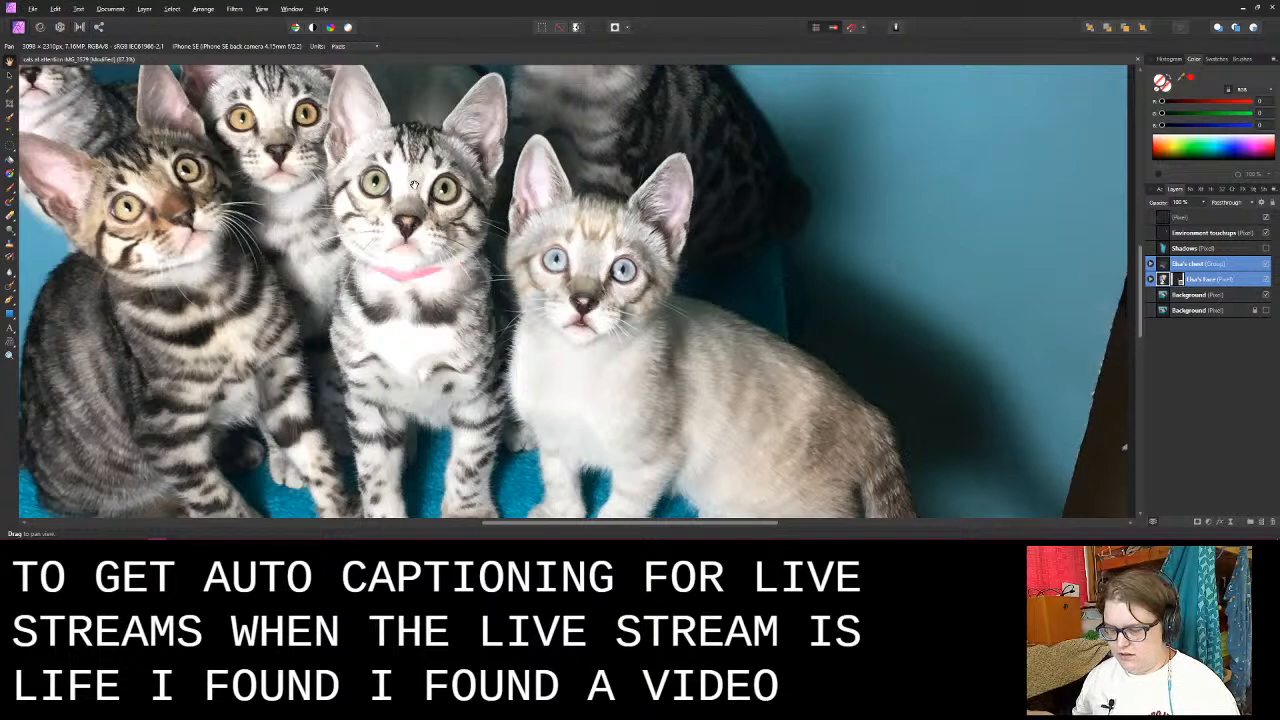
- Switch to the Web Captioner window in Chrome to view the live captions, and return to Affinity Photo
key("alt+Tab")
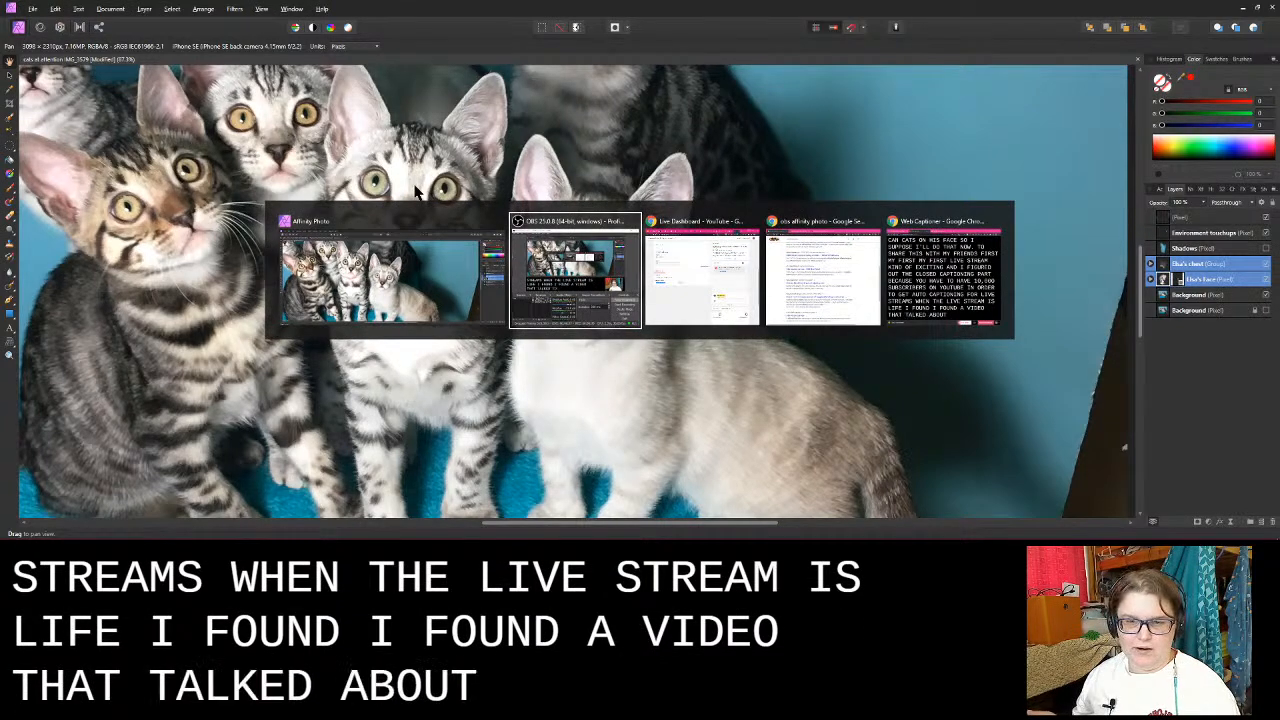
key("Tab")
key("Tab")
key("Tab")
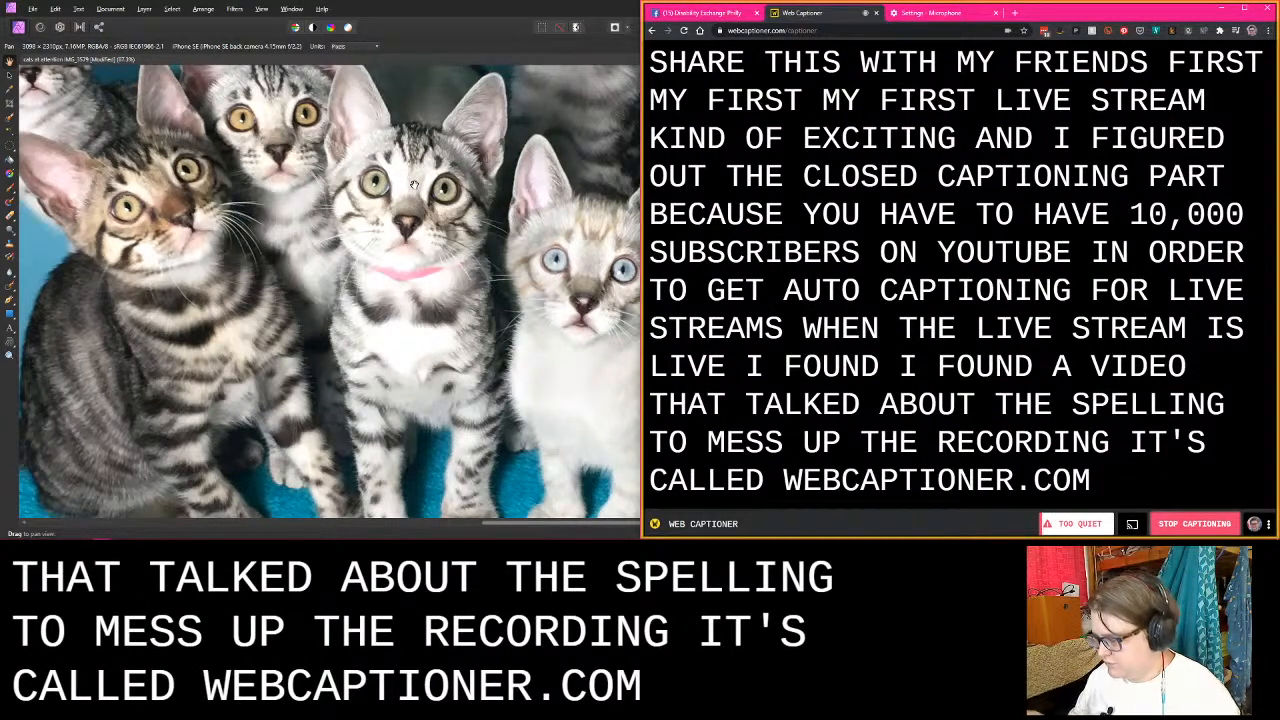
key("alt+Tab")
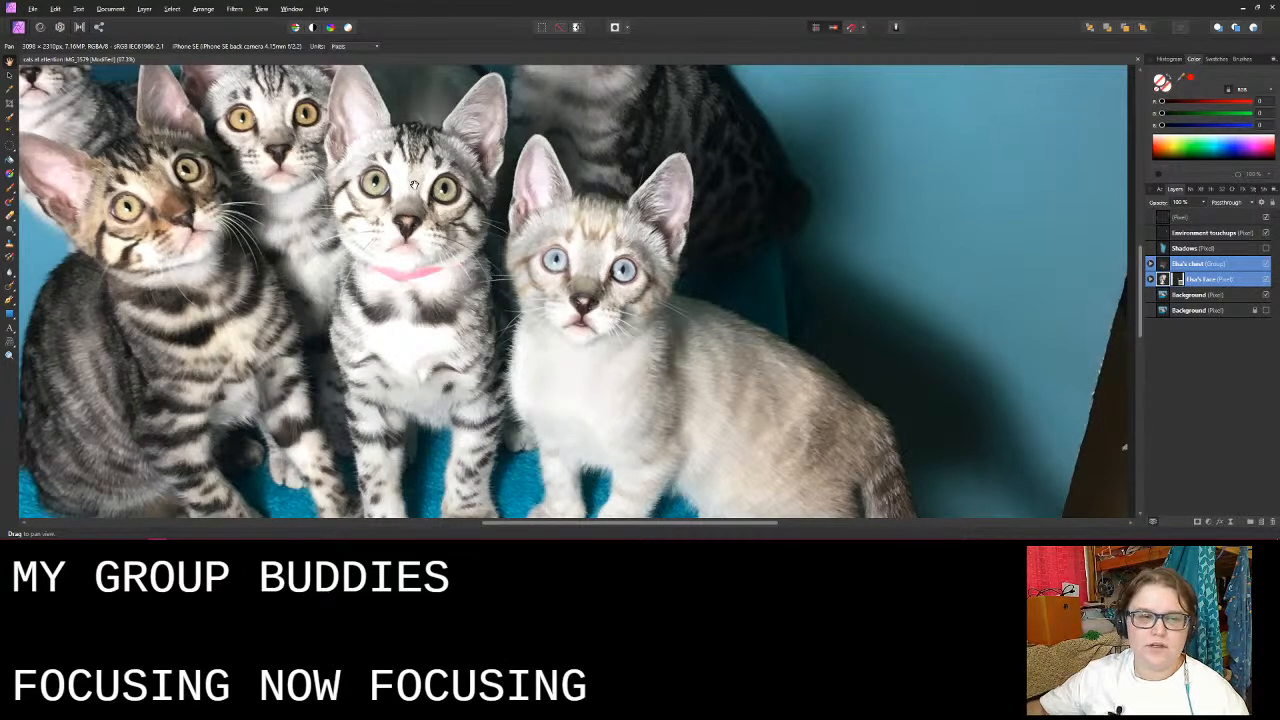
- Make the unlocked Background layer active and choose the Elliptical Marquee tool for selecting the pink-collared kitten's face
left_click_drag(413, 185, 485, 243)
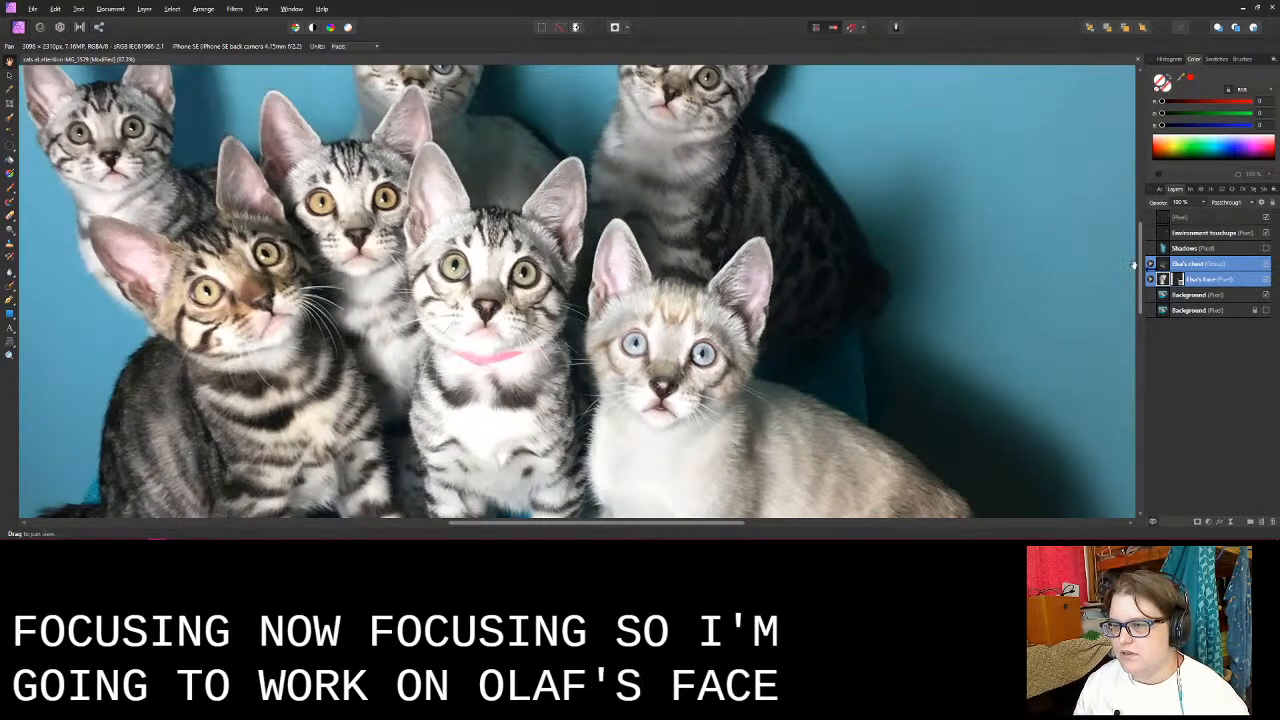
left_click(1228, 266)
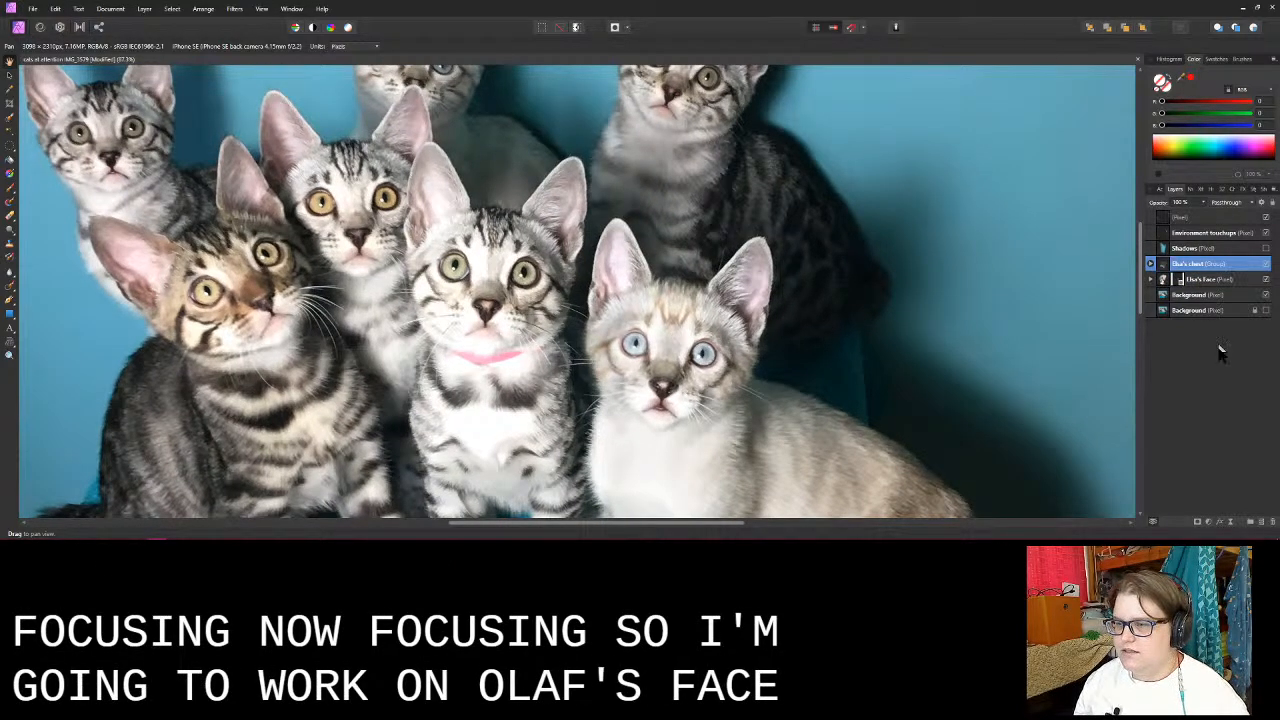
left_click(1216, 298)
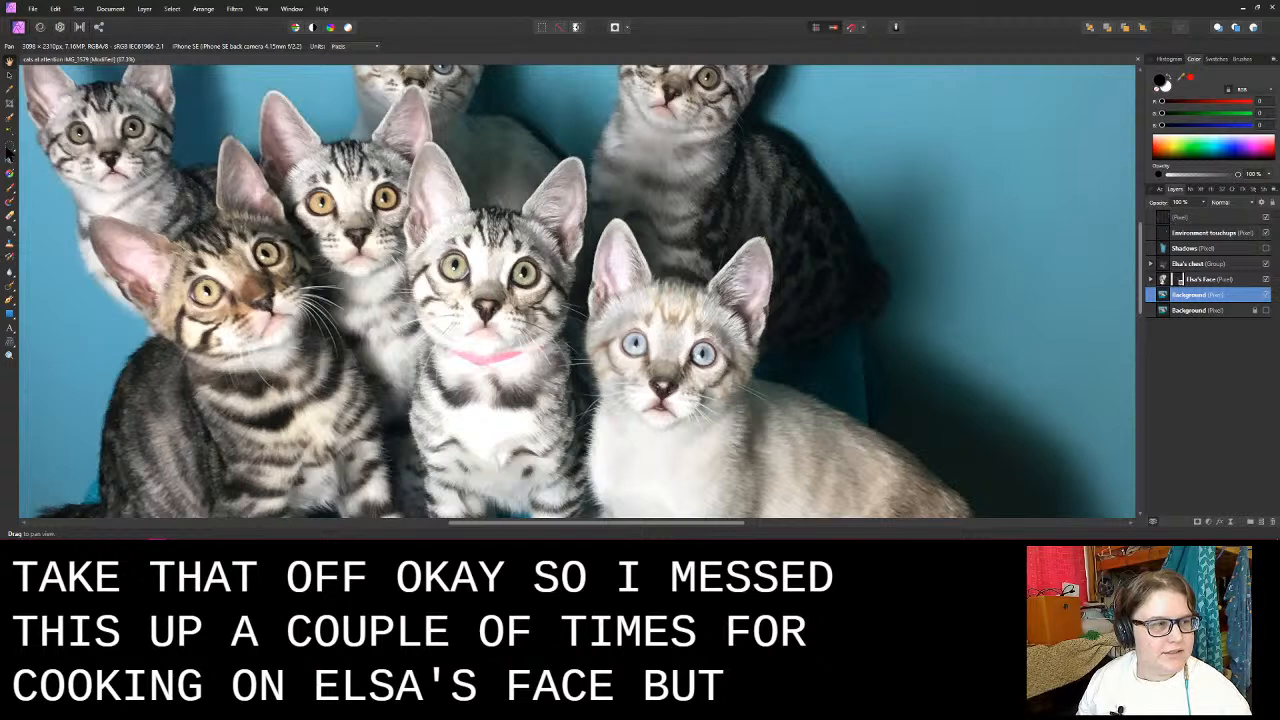
left_click(9, 150)
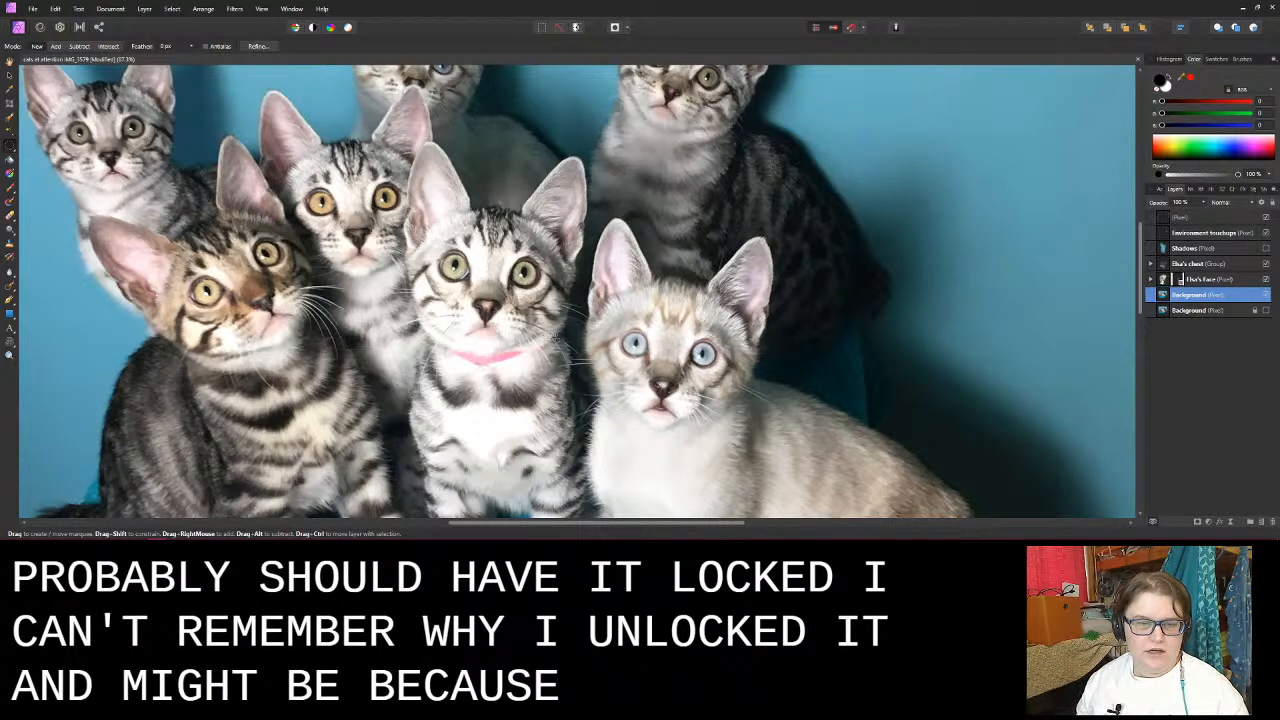
left_click_drag(557, 336, 356, 146)
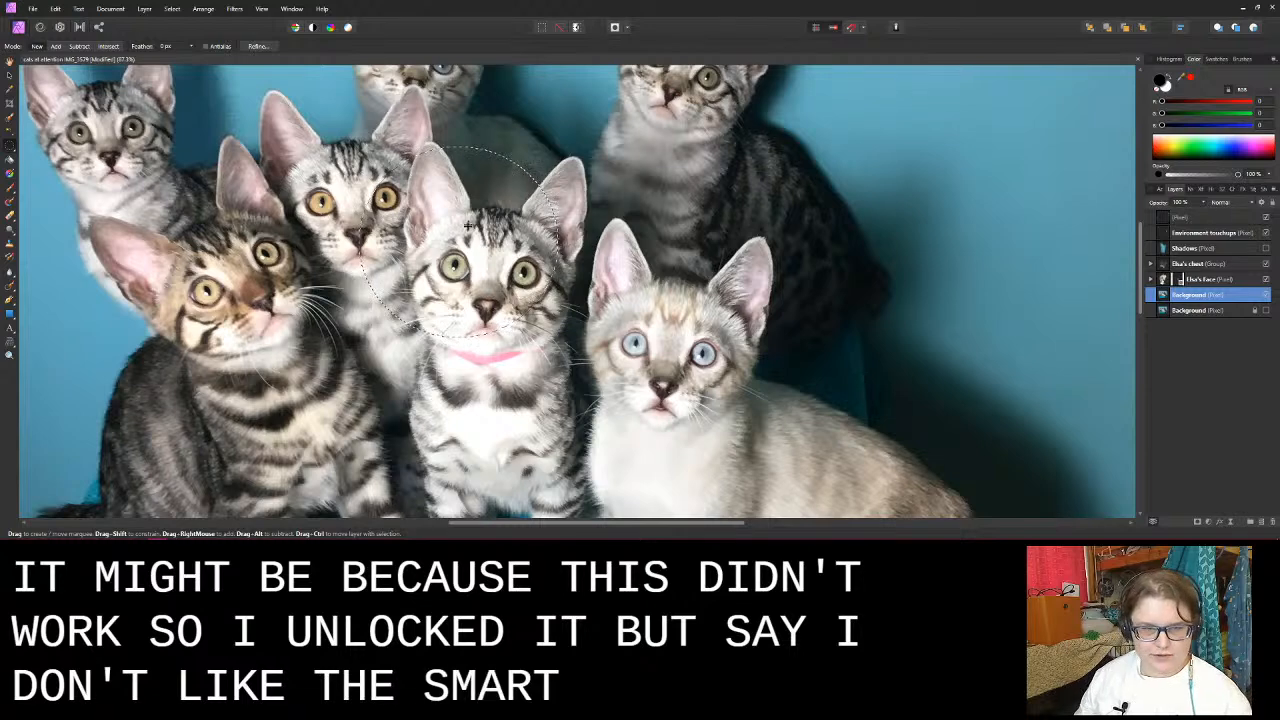
left_click_drag(467, 226, 536, 226)
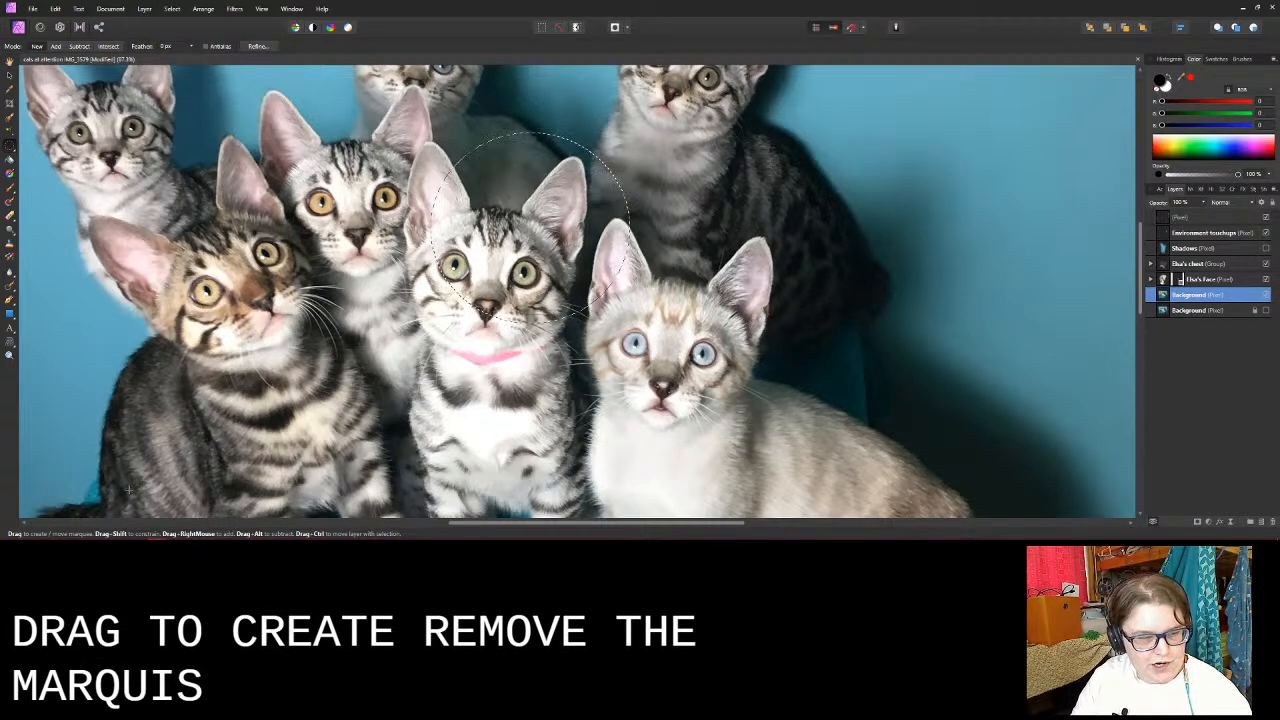
left_click(419, 237)
left_click_drag(371, 279, 443, 207)
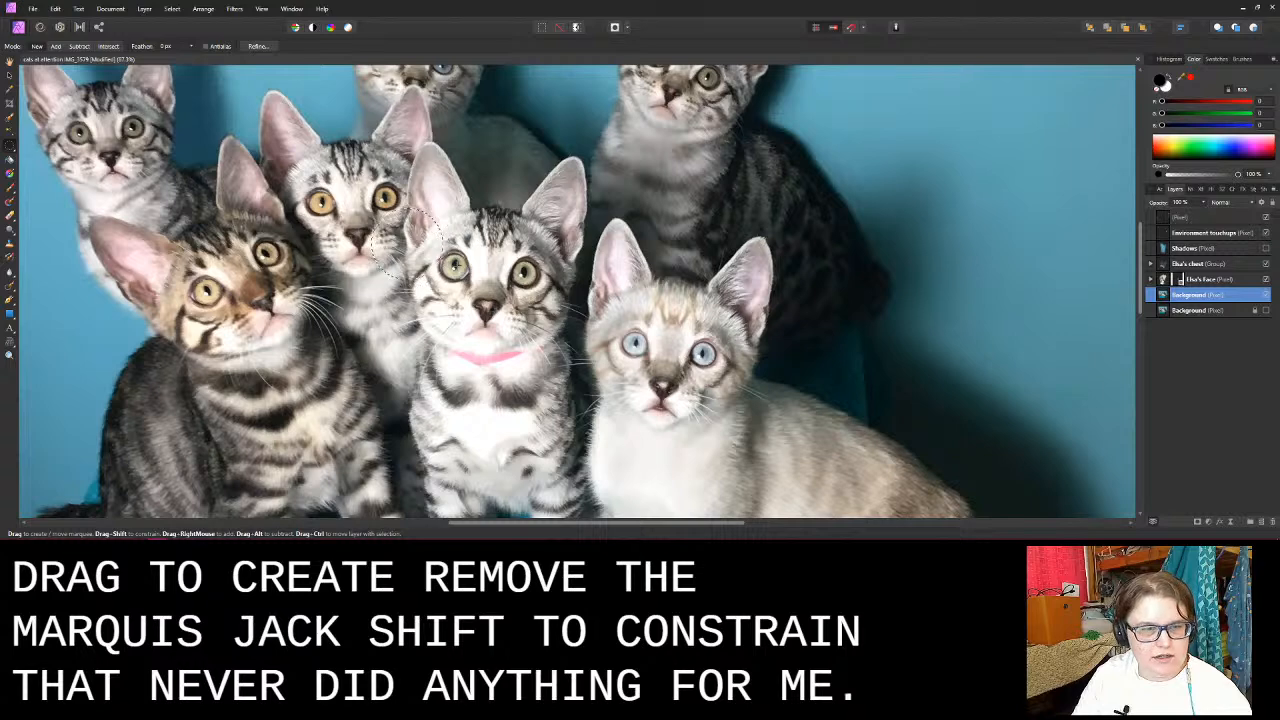
left_click_drag(443, 279, 506, 238)
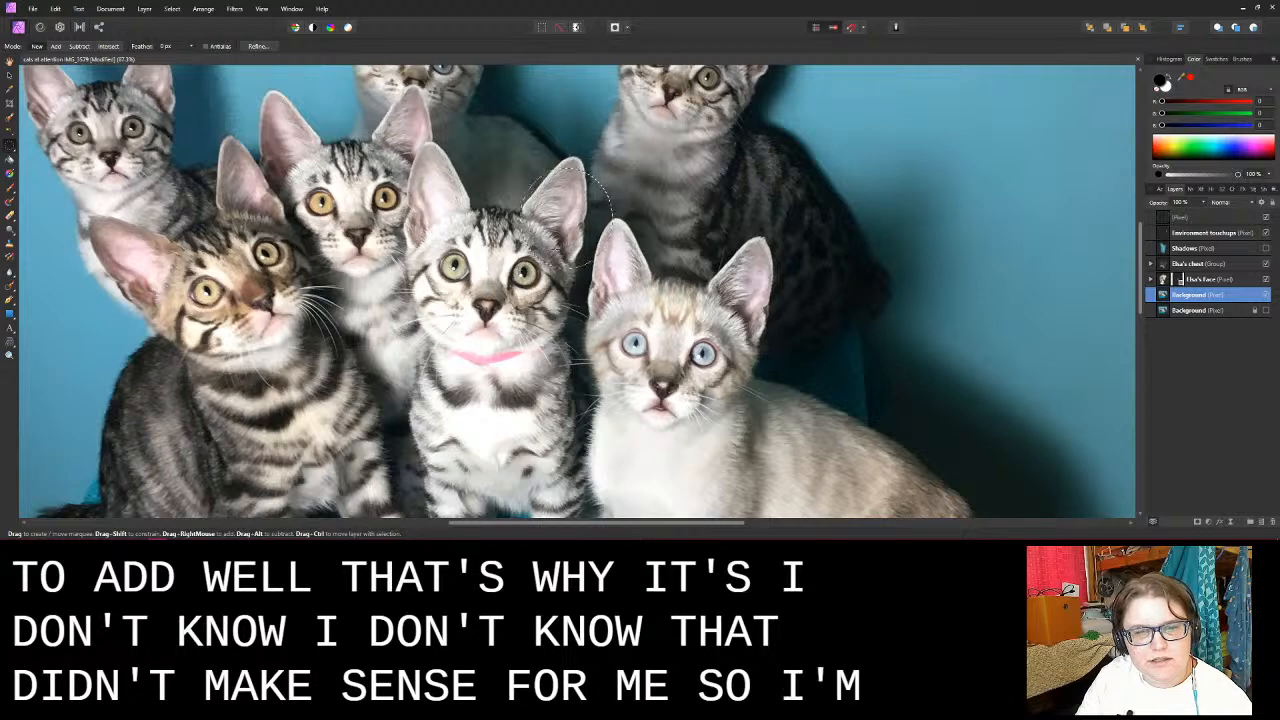
left_click_drag(555, 249, 445, 349)
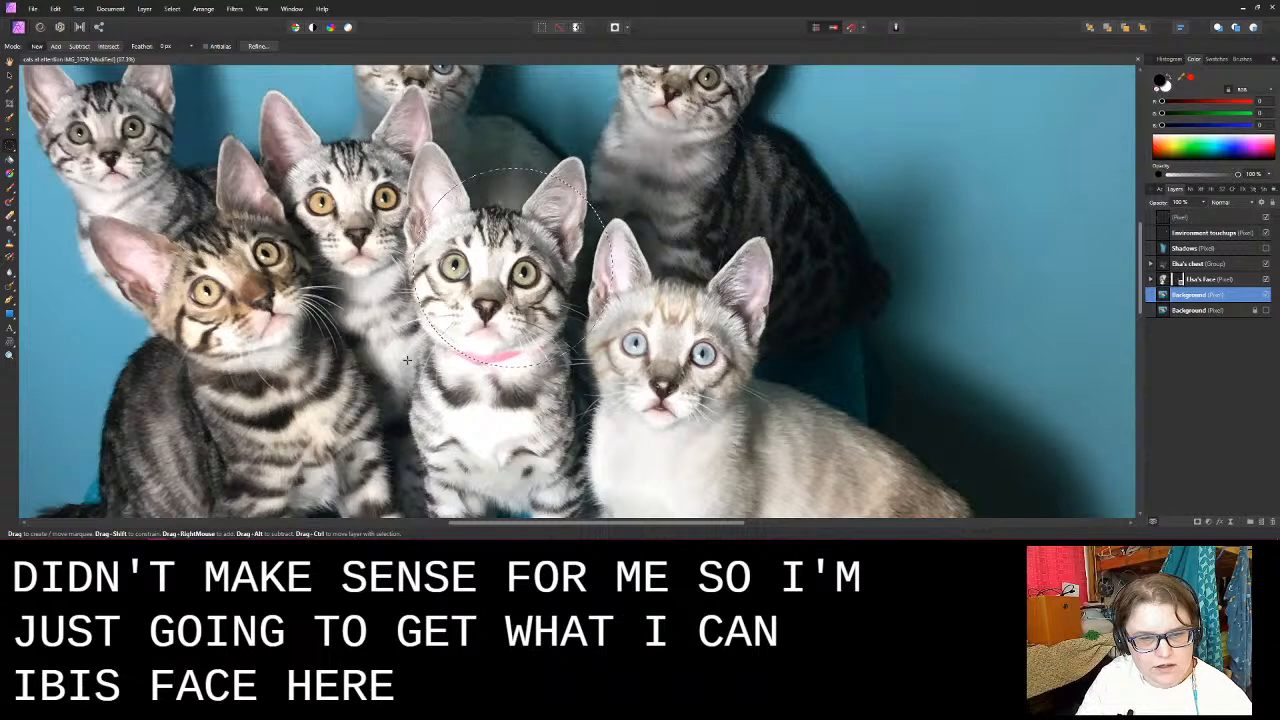
mouse_move(499, 298)
left_mouse_down()
mouse_move(520, 271)
mouse_move(503, 285)
left_mouse_up()
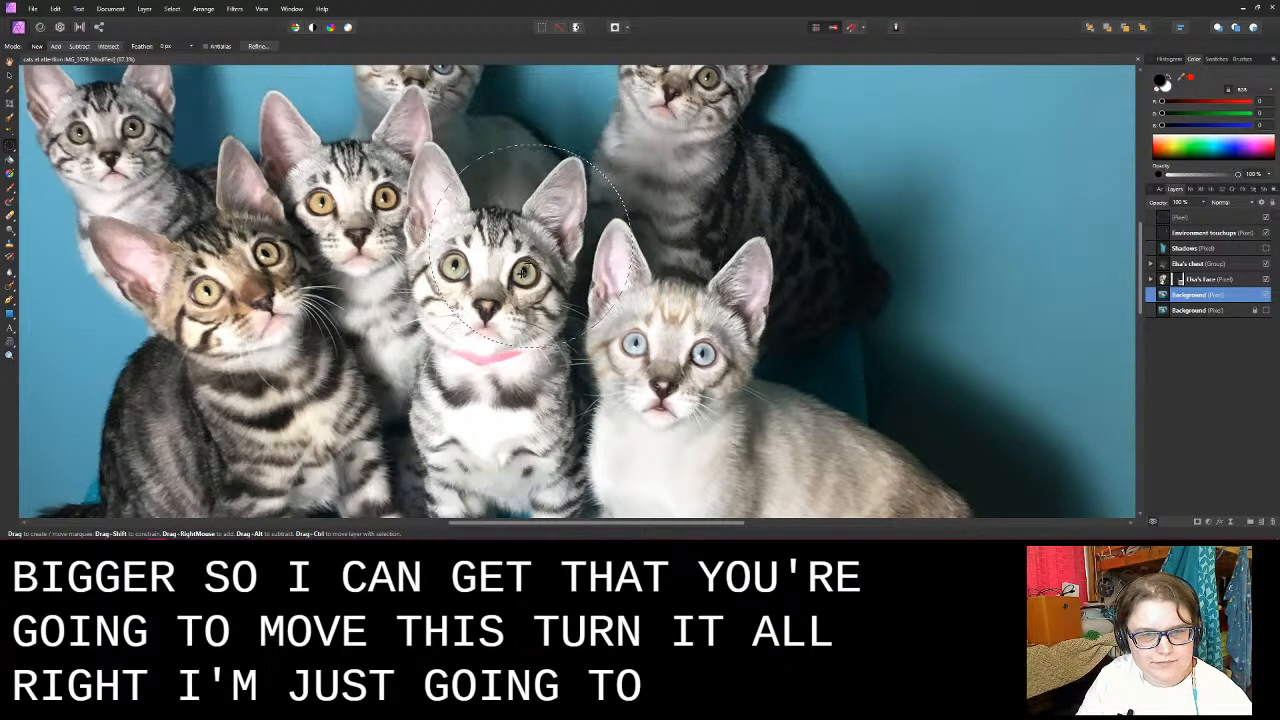
key("ctrl+d")
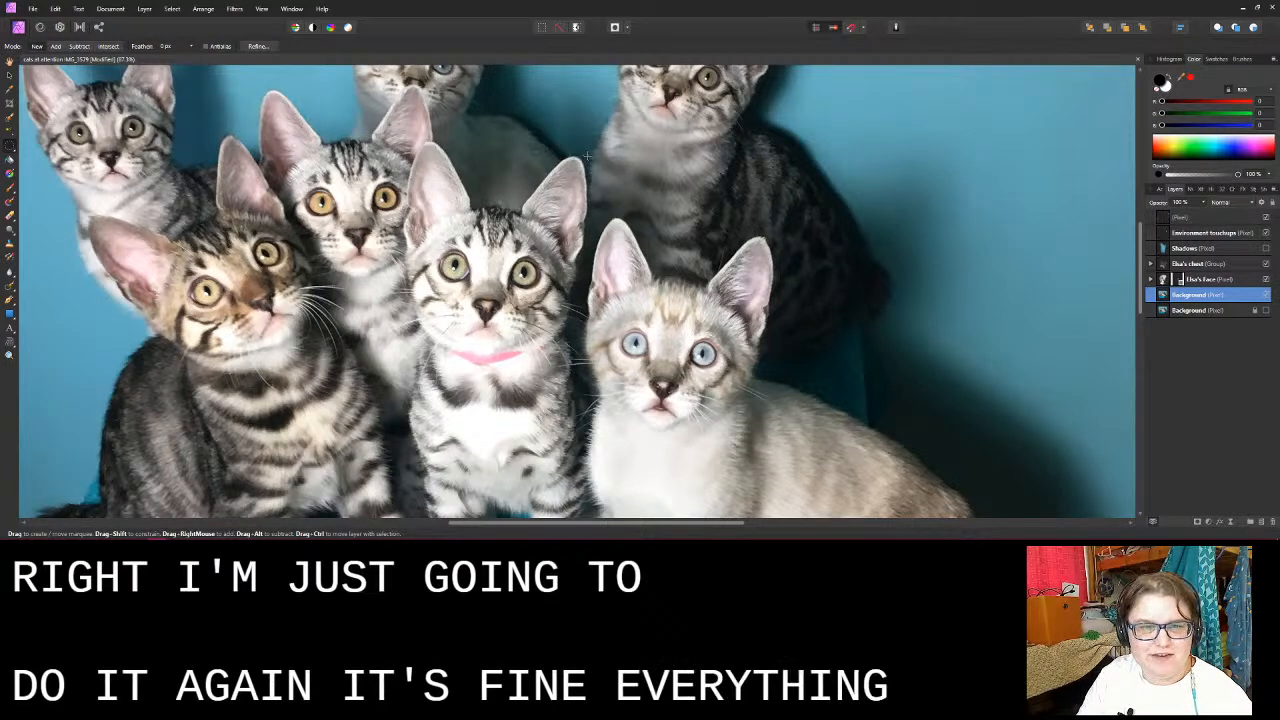
- Select the pink-collared kitten's whole head with an elliptical marquee, duplicate it to a new layer, and check the copy with the background hidden
left_click_drag(588, 156, 532, 214)
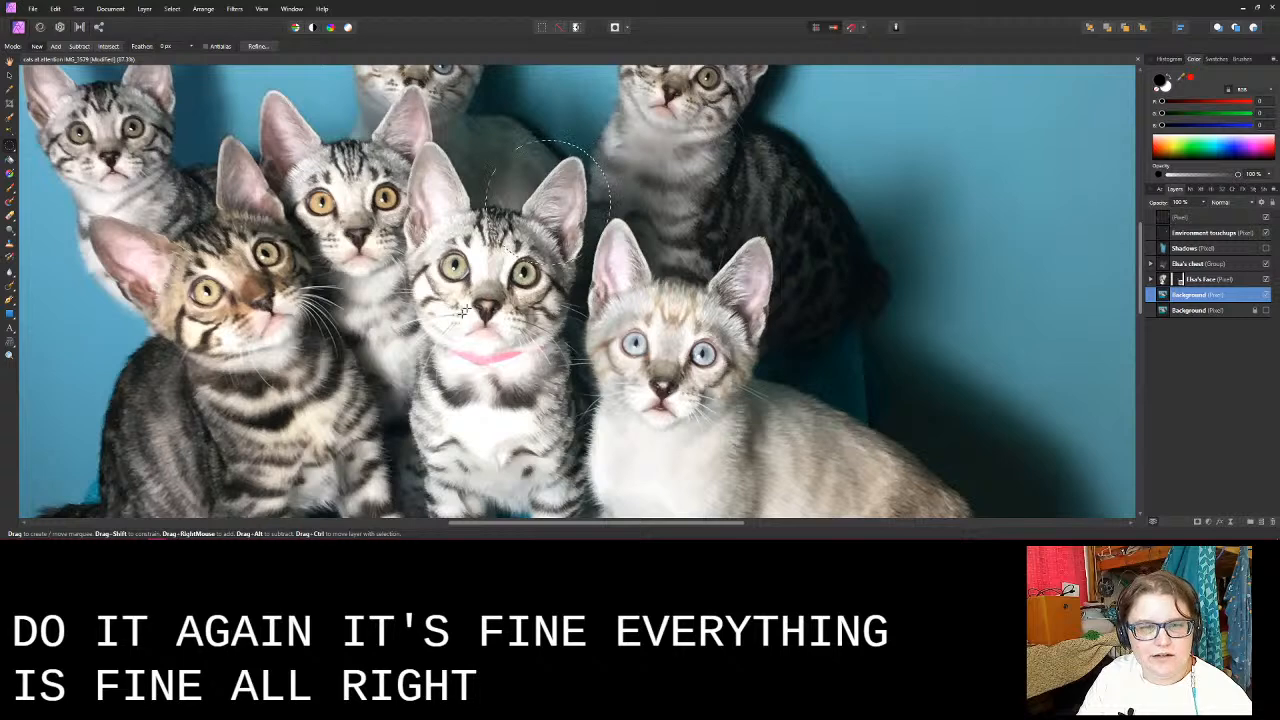
left_click_drag(463, 312, 375, 390)
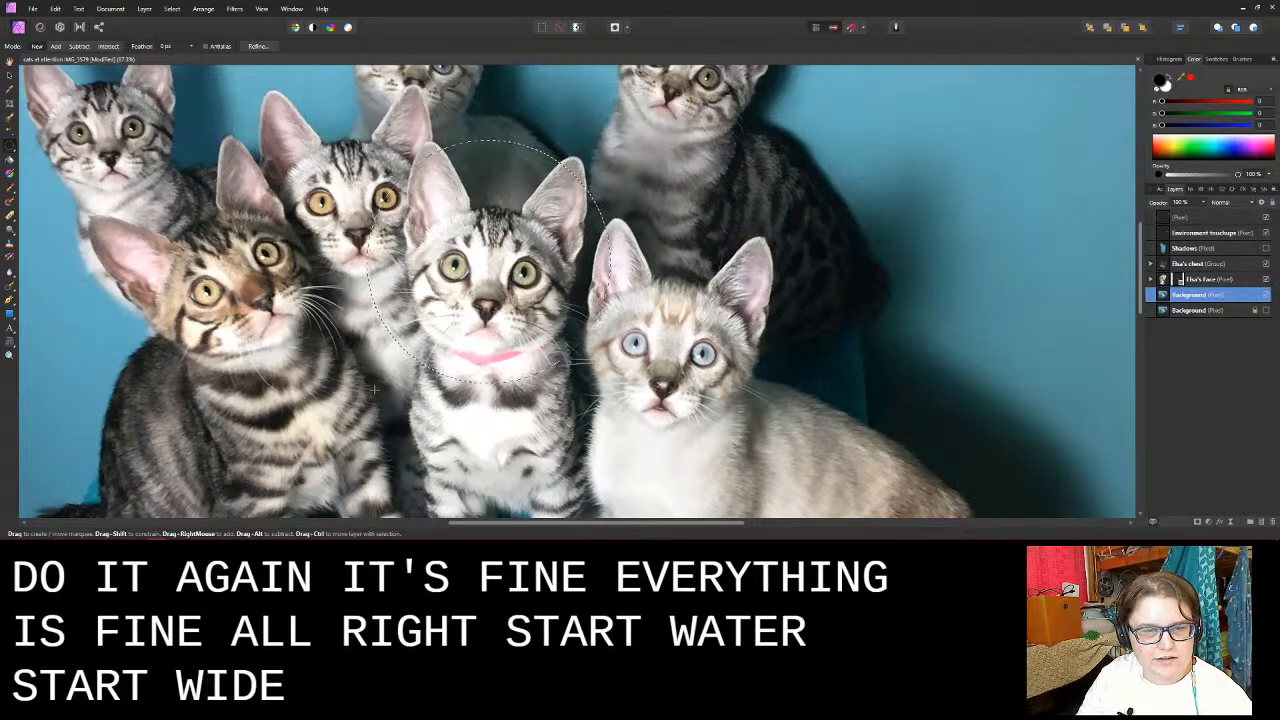
left_click_drag(447, 317, 488, 284)
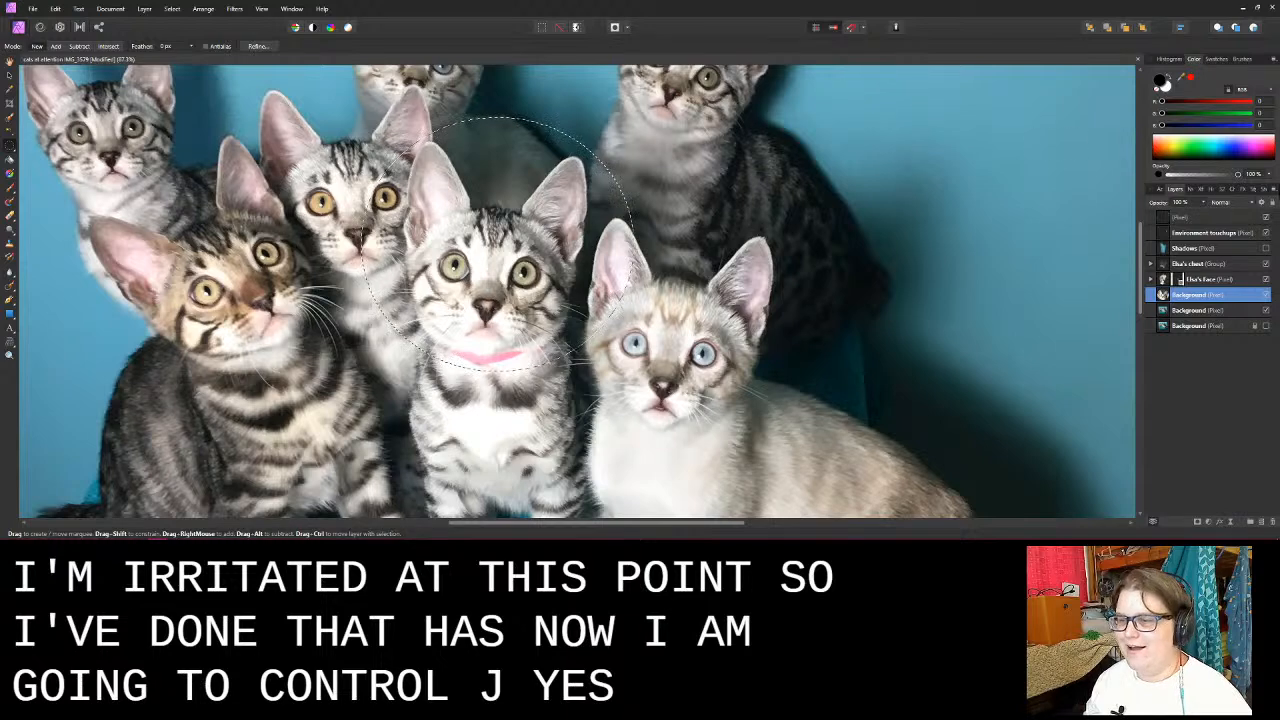
left_click(1266, 311)
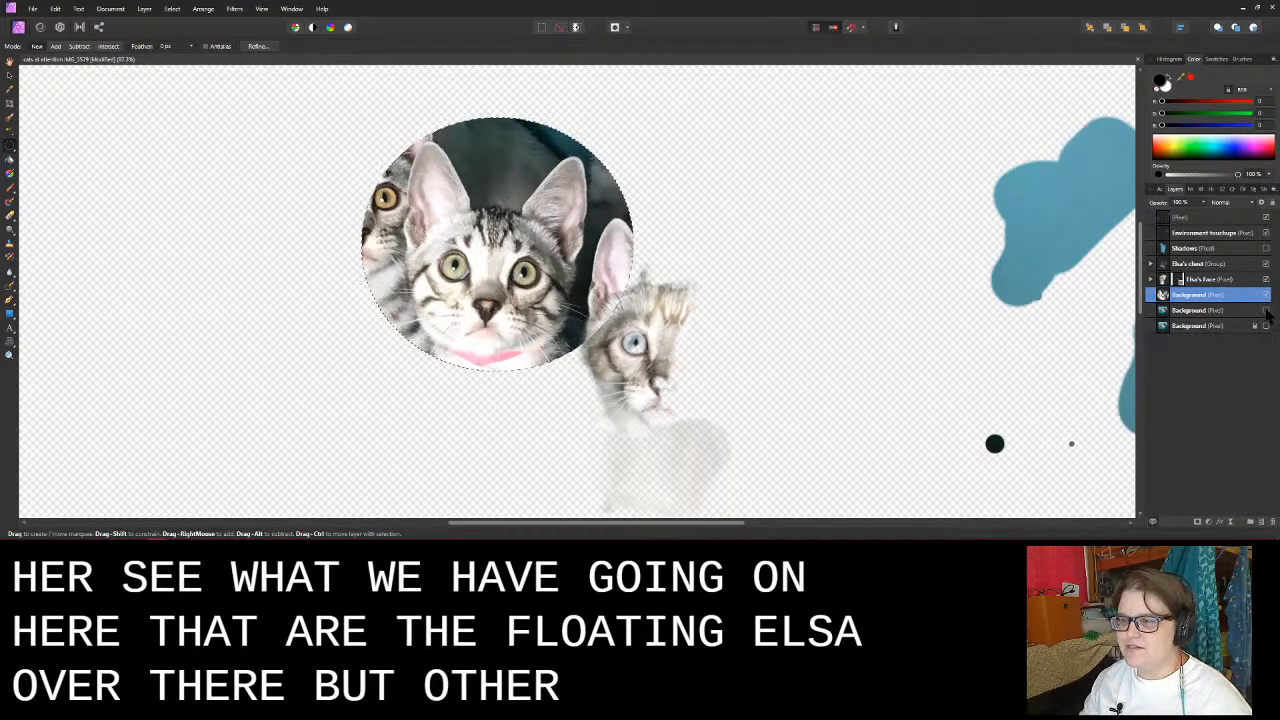
left_click(1266, 312)
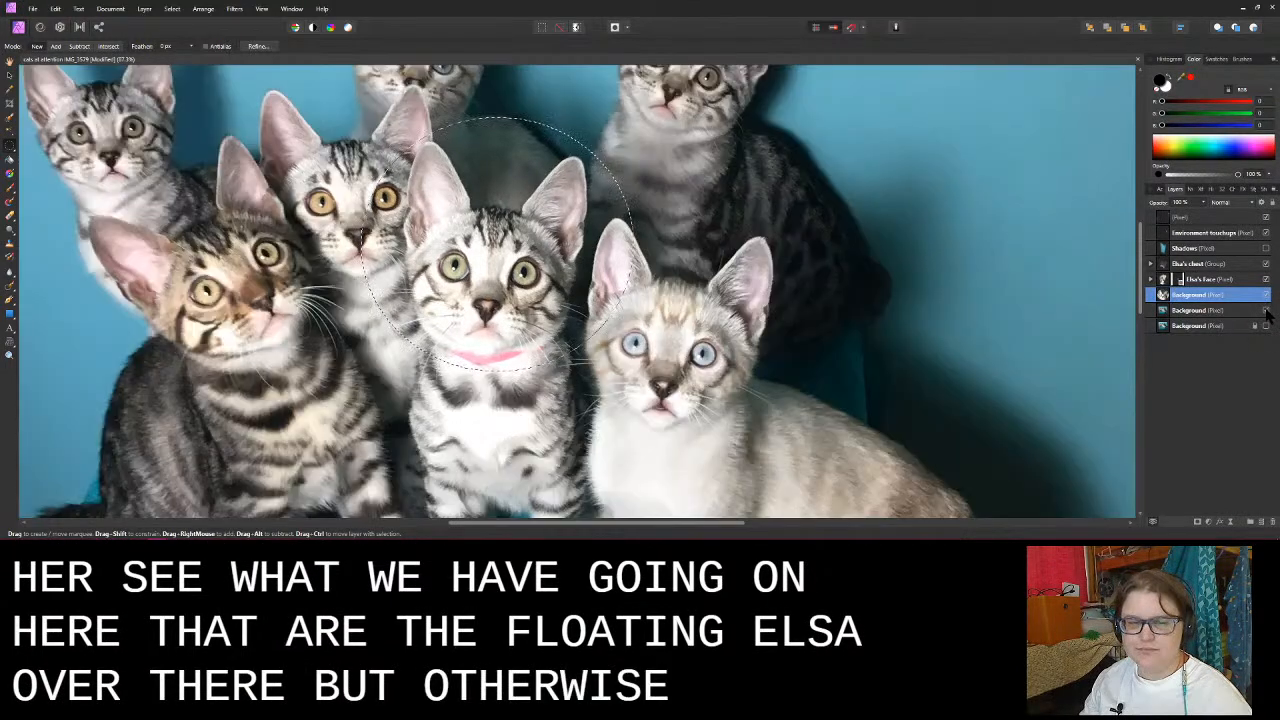
- Rename the duplicated face layer to Olaf's Face and add a mask to it
double_click(1205, 296)
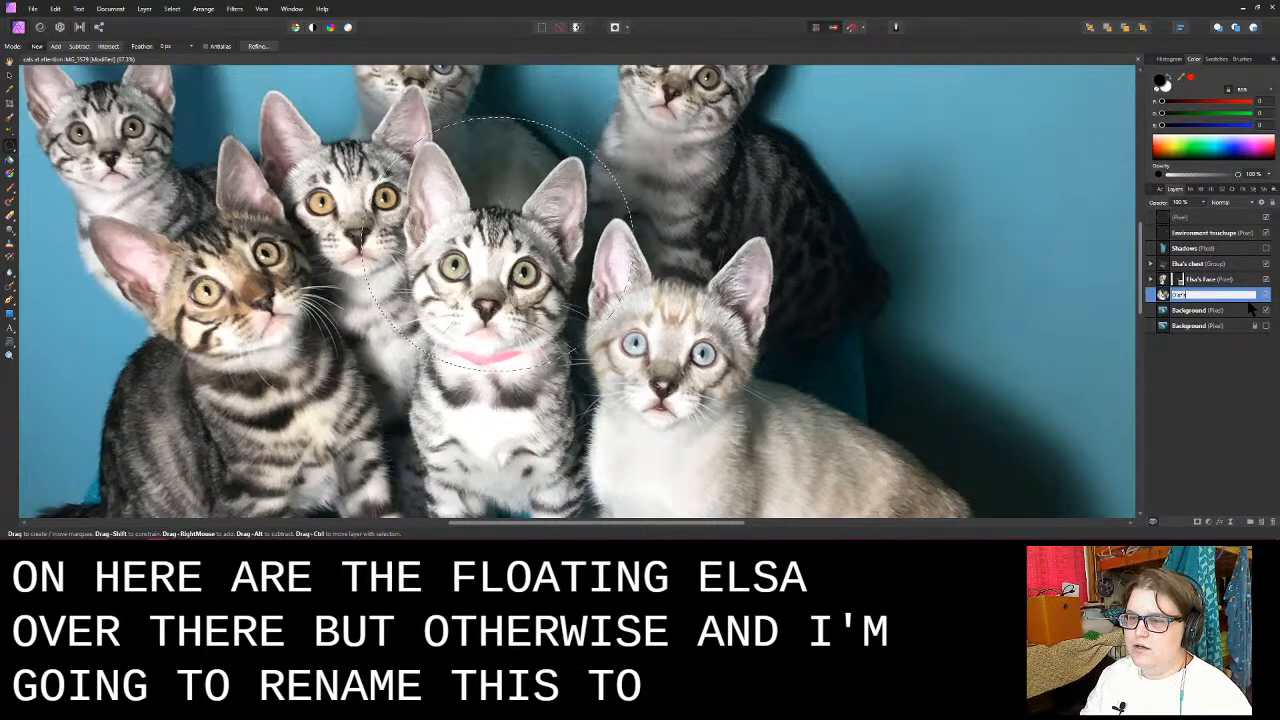
type("Olaf's Face")
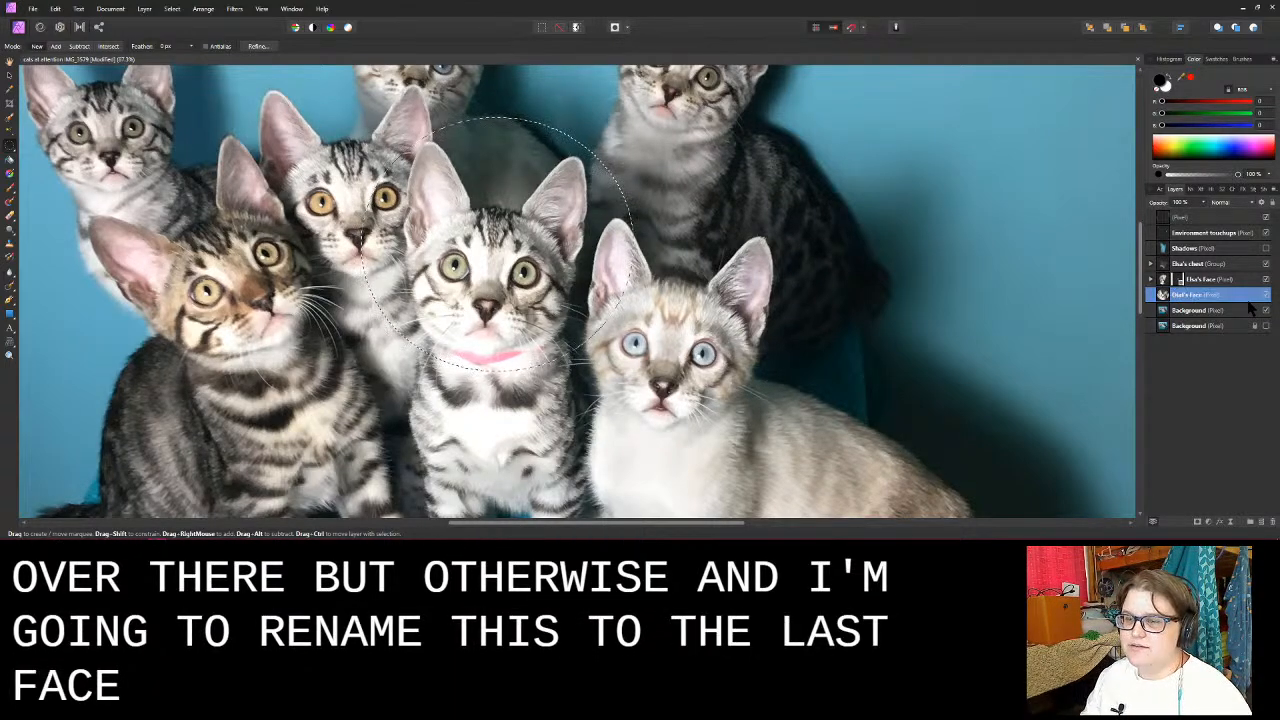
left_click(1200, 522)
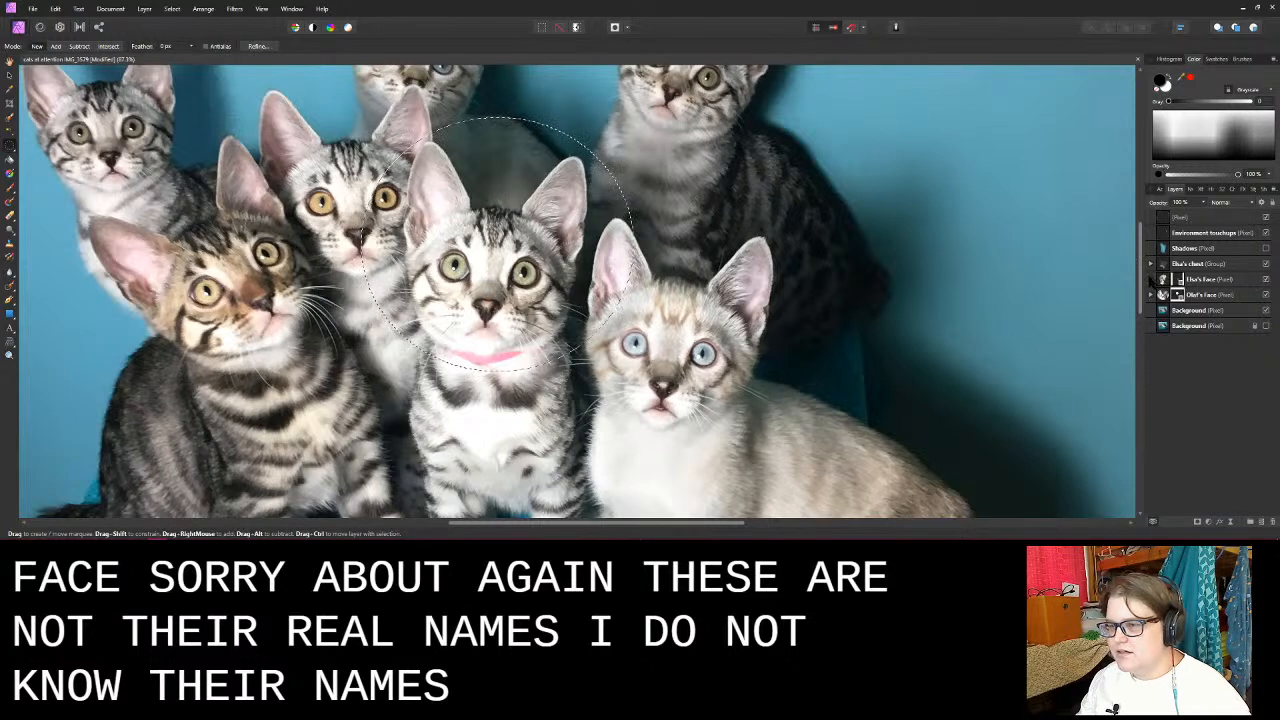
- Flip the Olaf's Face layer horizontally so the kitten's well-exposed side can cover the blown-out side
left_click(1157, 295)
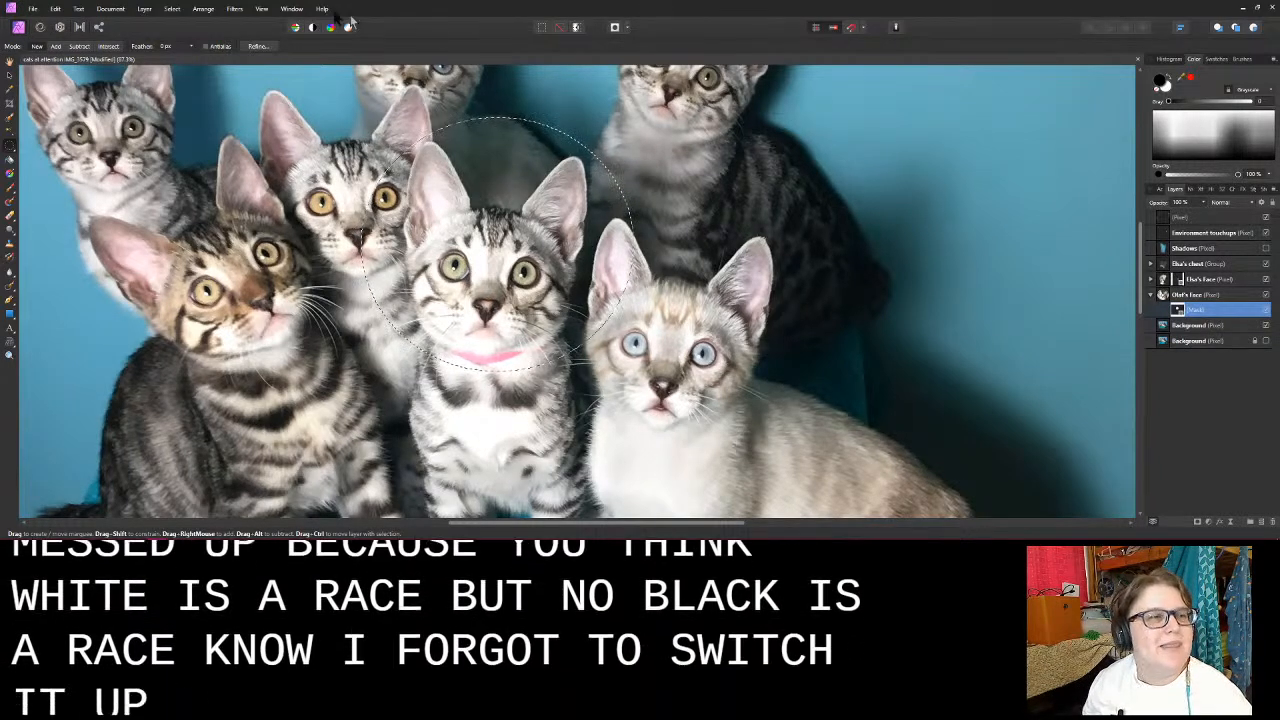
left_click(207, 10)
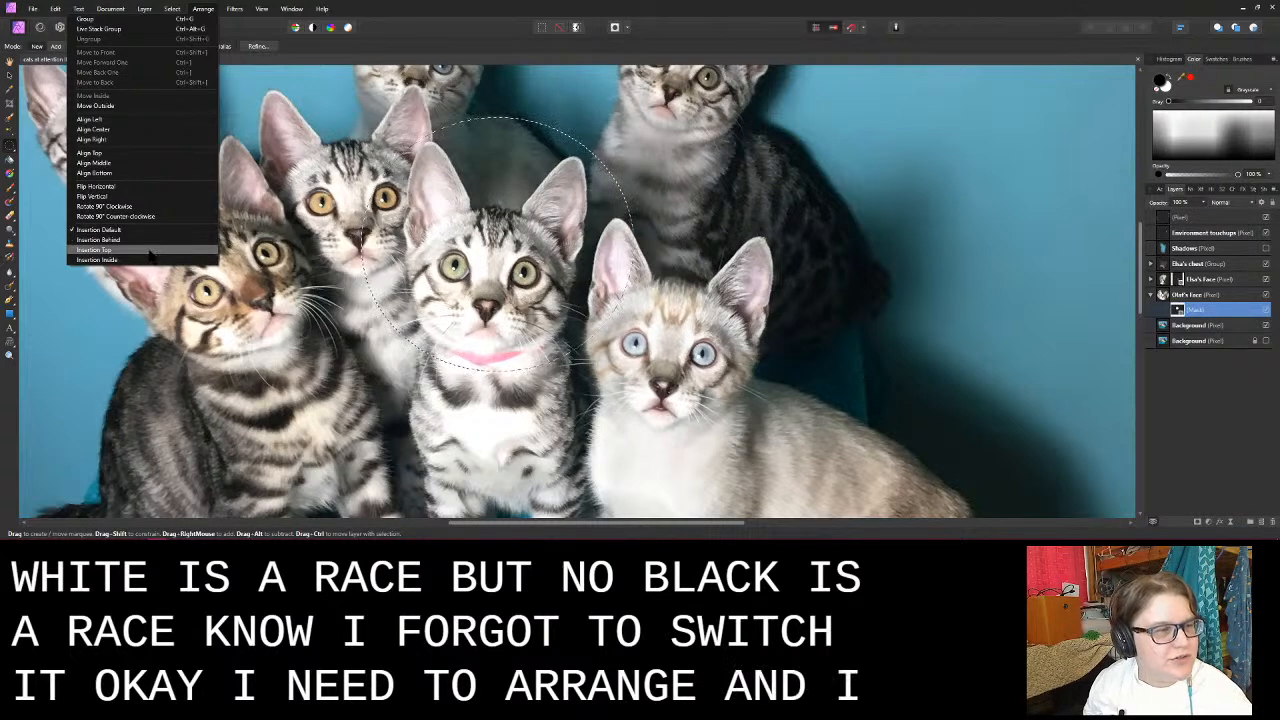
left_click(166, 190)
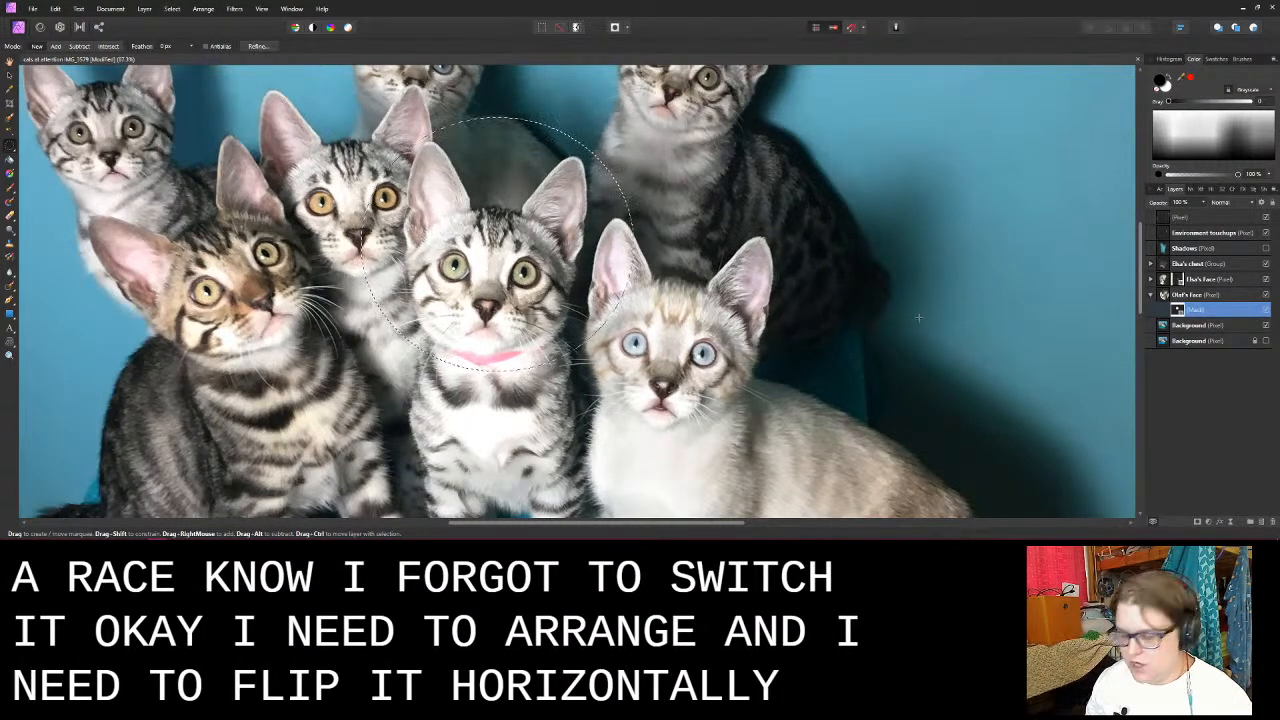
left_click(1196, 296)
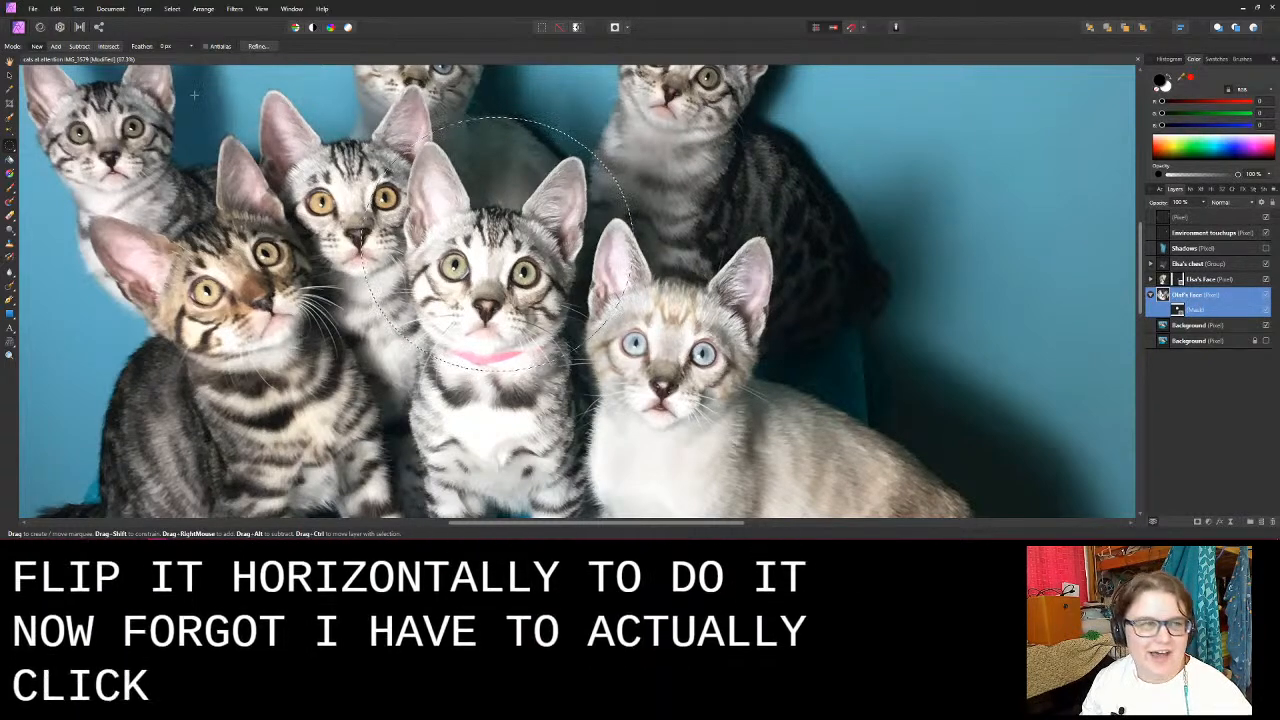
left_click(218, 8)
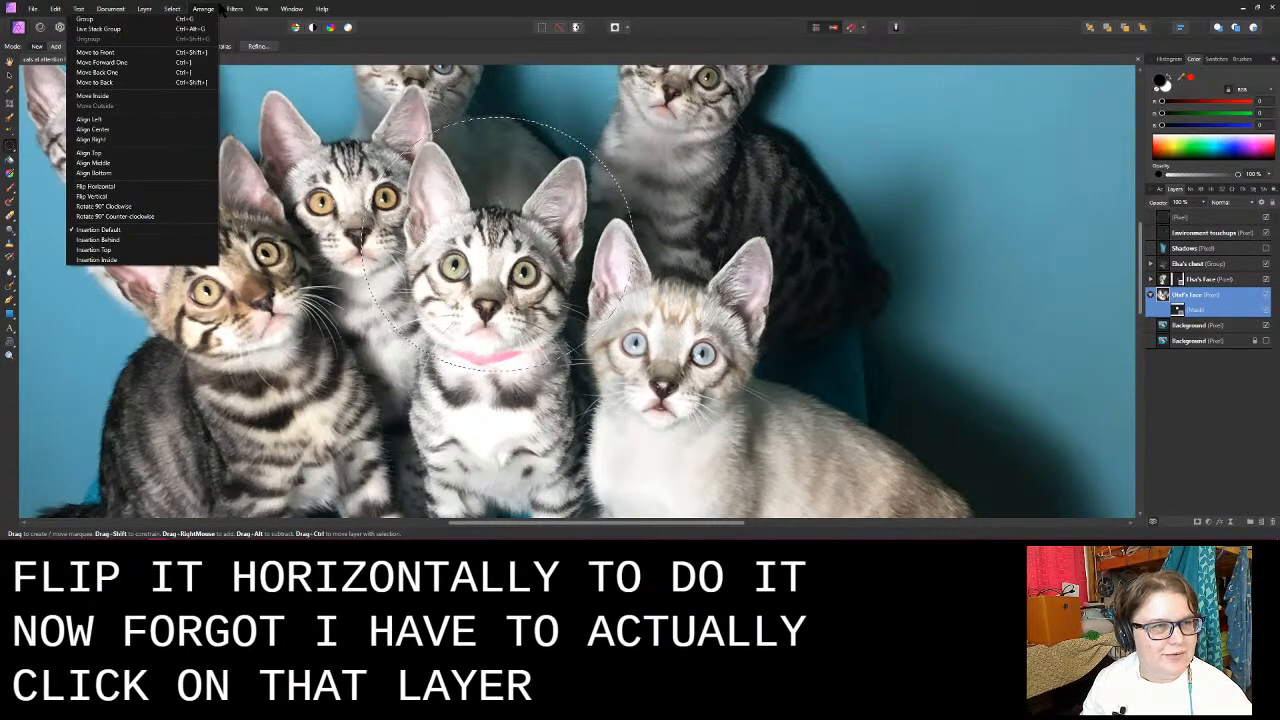
left_click(95, 186)
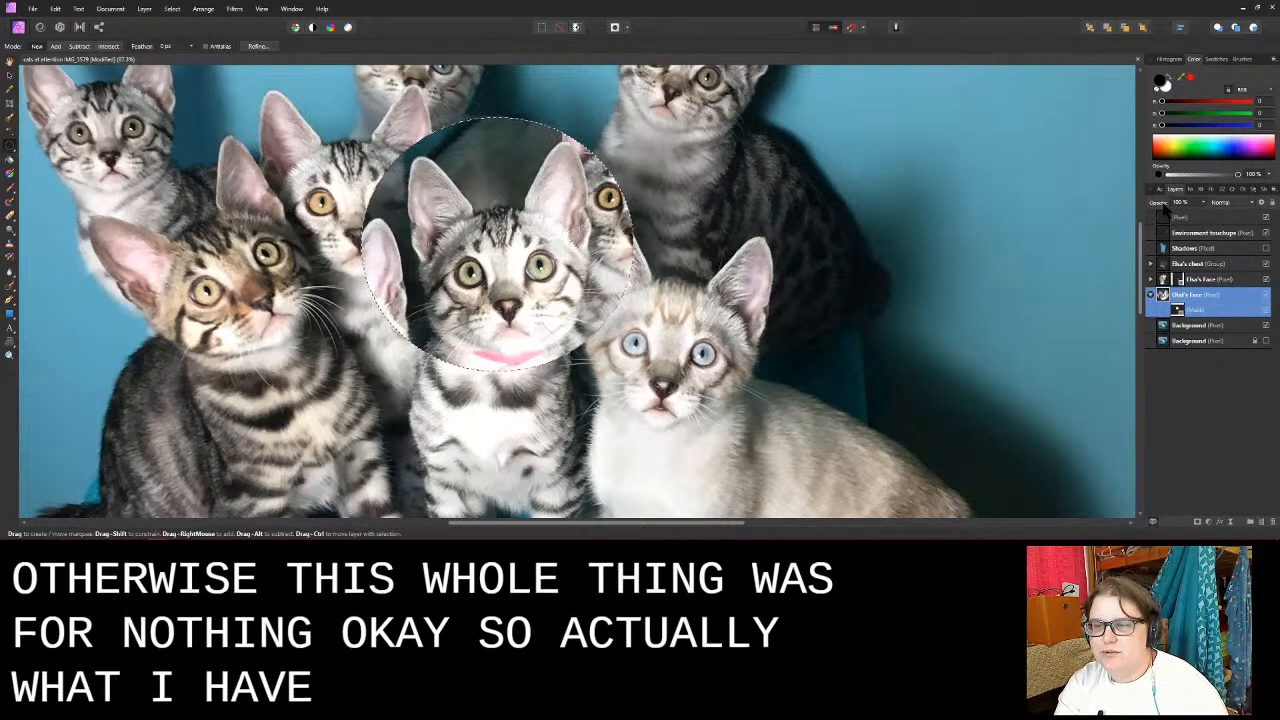
- Make the Olaf's Face layer semi-transparent and clear the elliptical selection, undoing a trial move of the face
left_click_drag(1159, 203, 1090, 208)
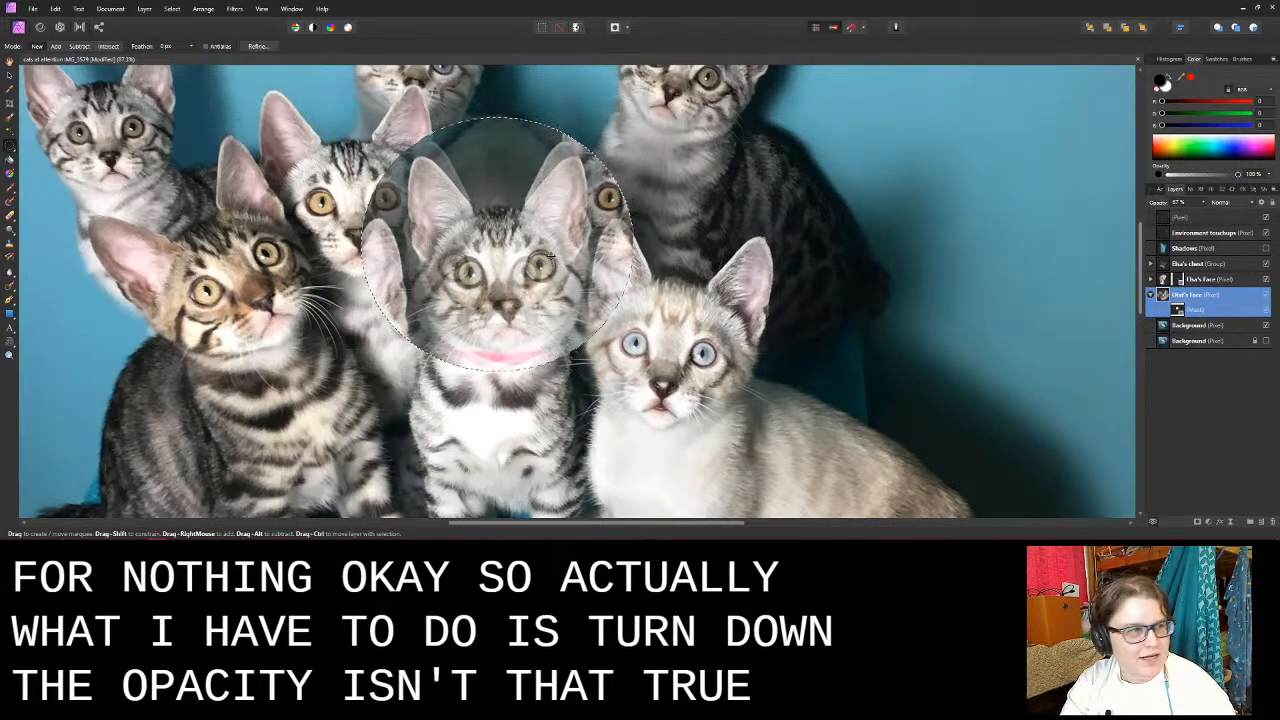
key("v")
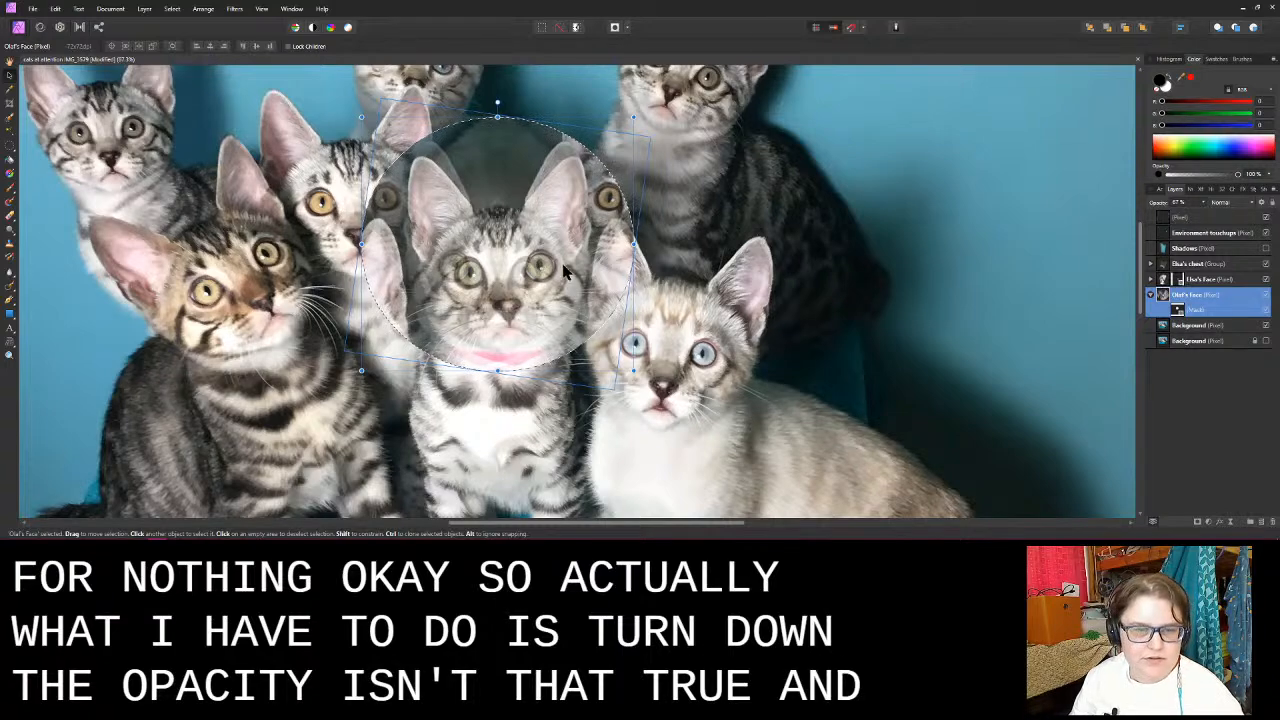
left_click_drag(547, 255, 490, 307)
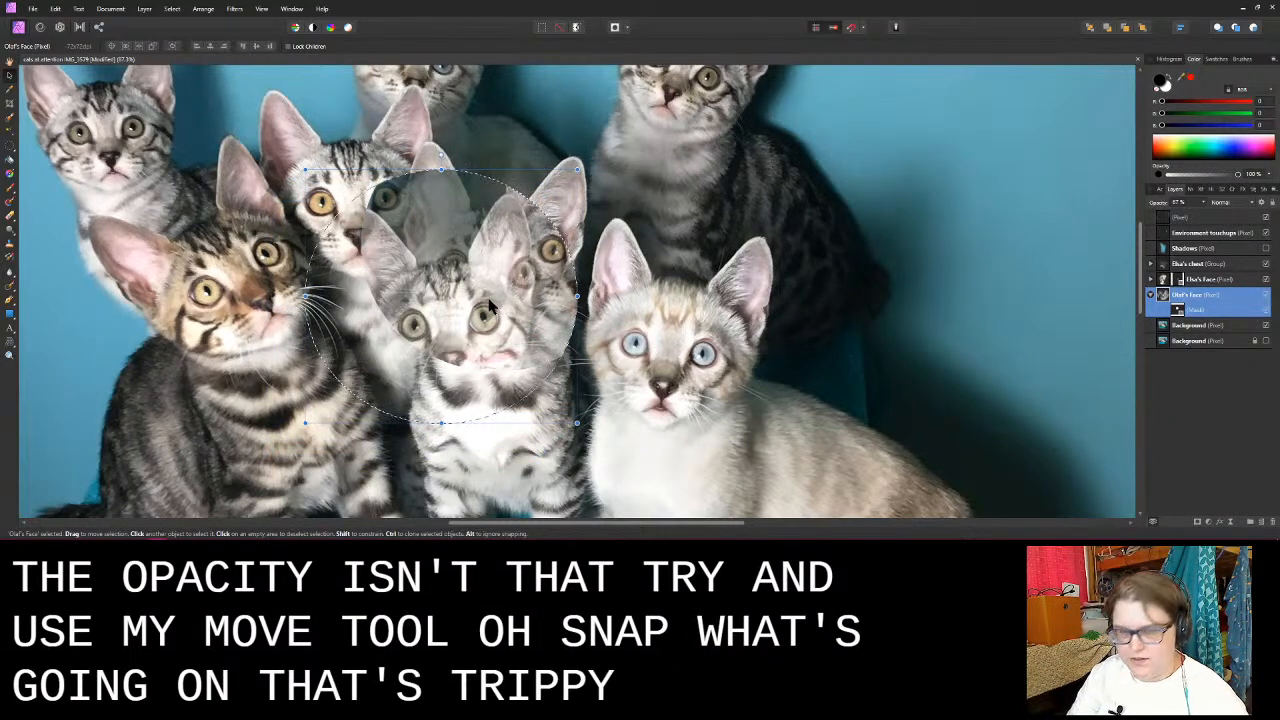
key("ctrl+z")
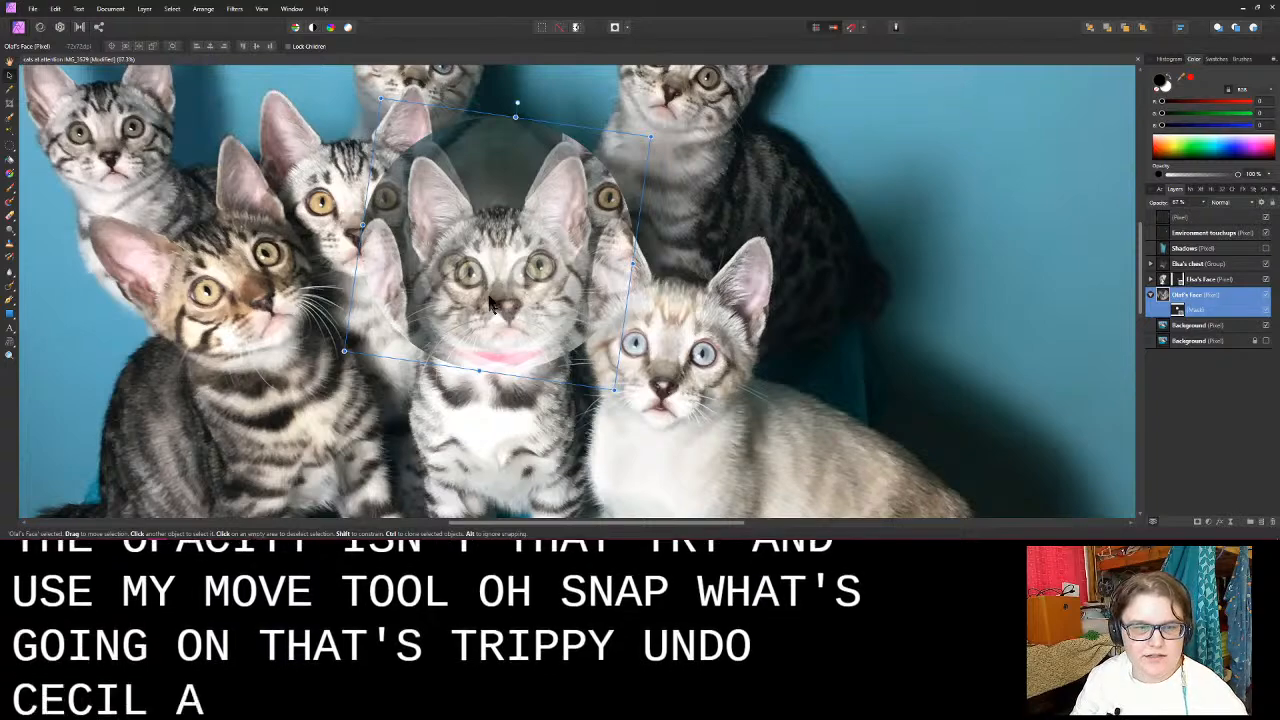
- Rotate the flipped face clockwise and reposition it so its eyes, nose and mouth line up with the original face underneath
left_click_drag(543, 209, 540, 111)
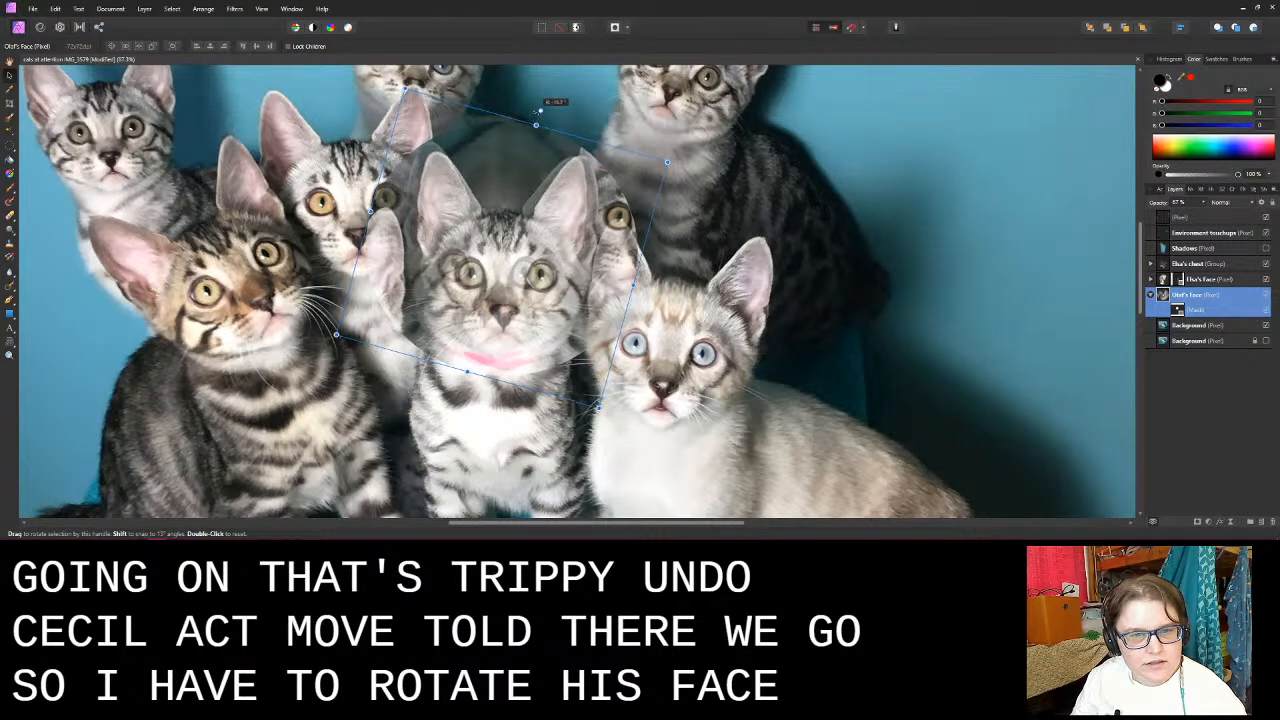
left_click_drag(535, 252, 527, 246)
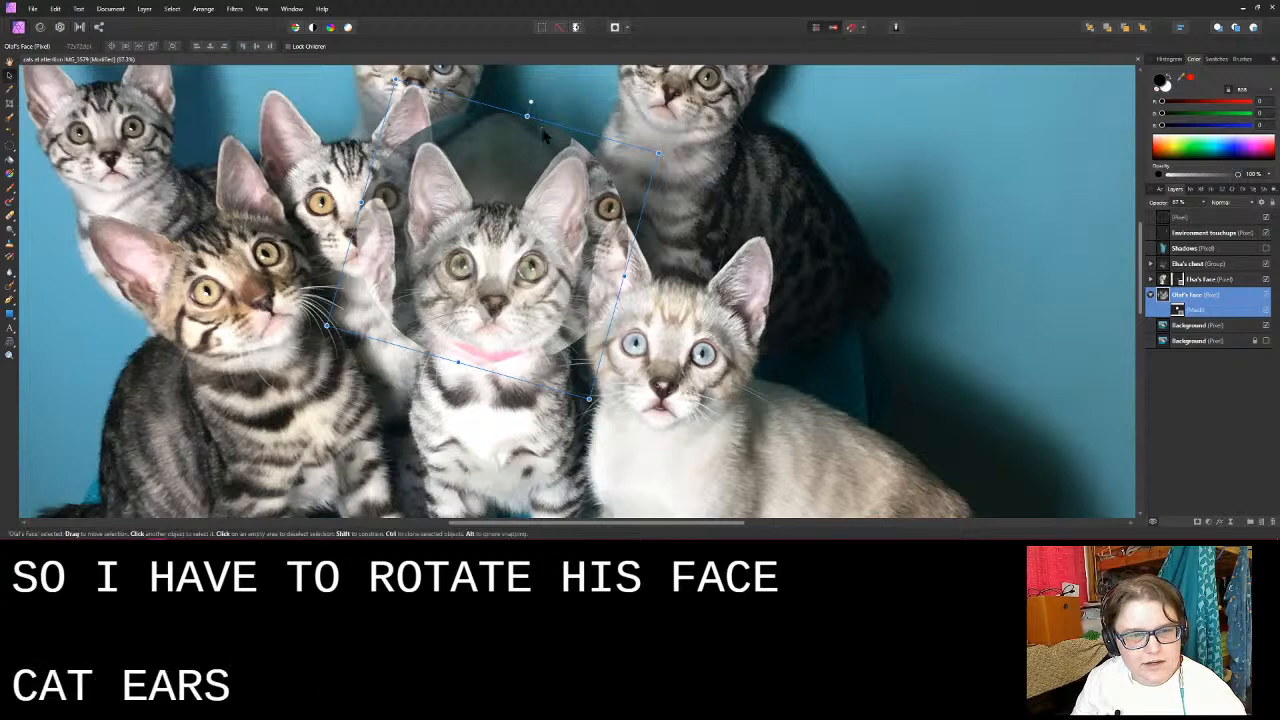
left_click_drag(527, 227, 522, 256)
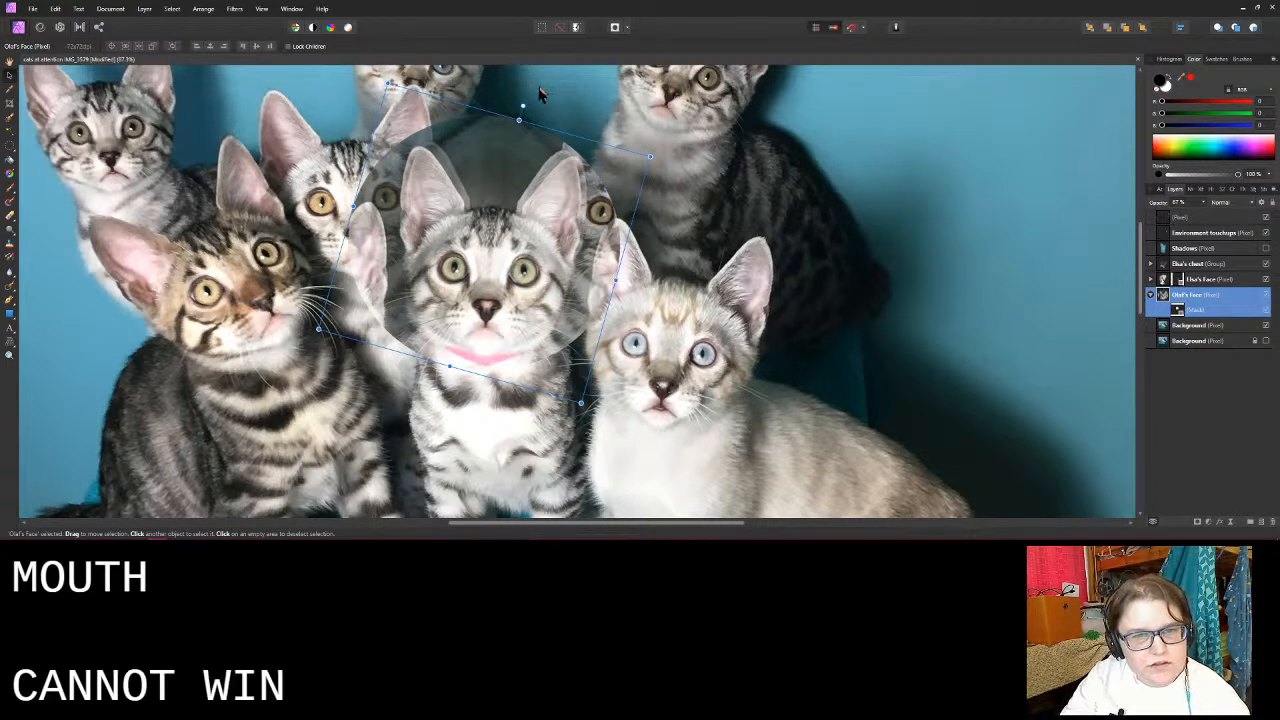
left_click_drag(522, 104, 522, 117)
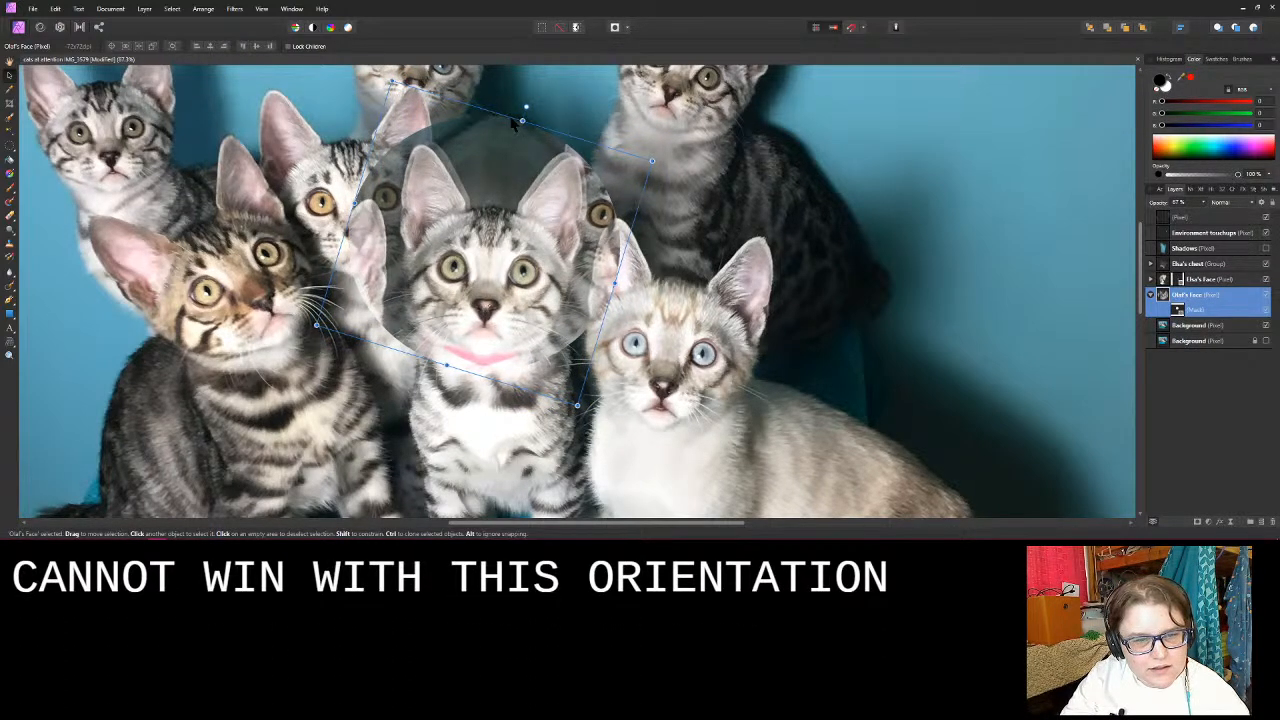
key("Right")
key("Right")
key("Down")
key("Down")
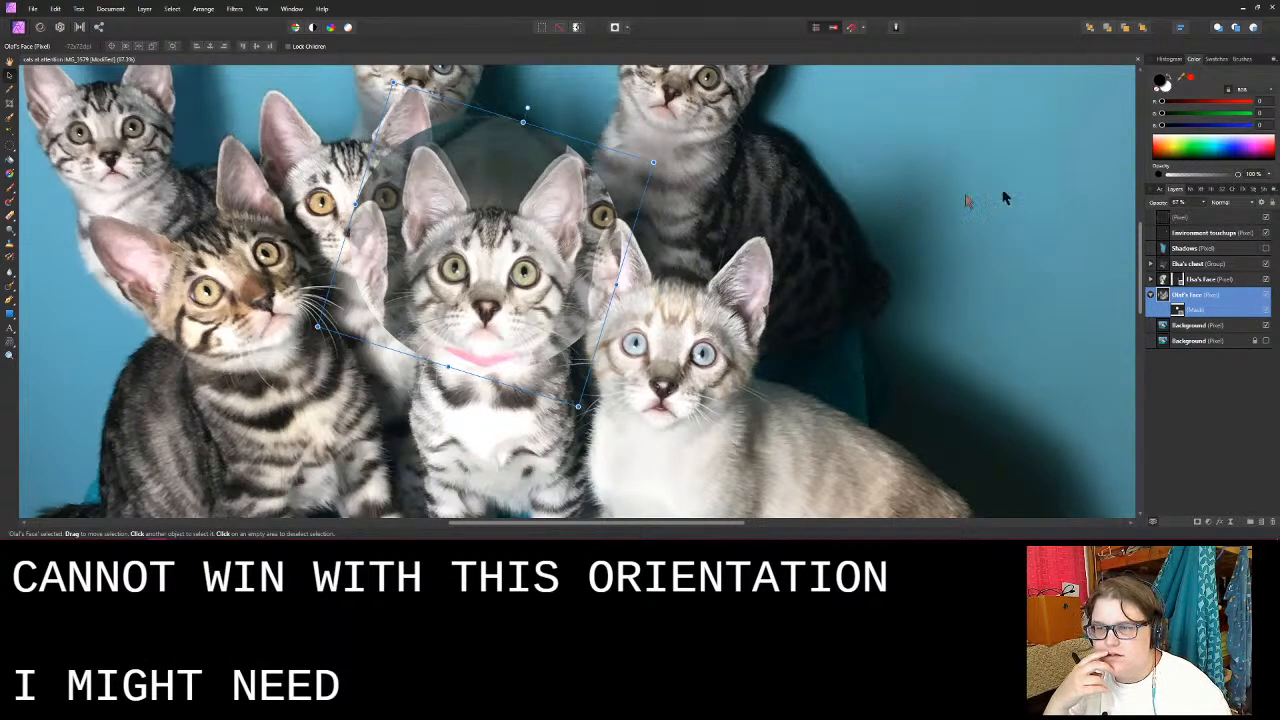
- Compare the flipped face with the original by fading its opacity, fine-tune its rotation, and restore the layer to 100% opacity
left_click_drag(1158, 205, 905, 224)
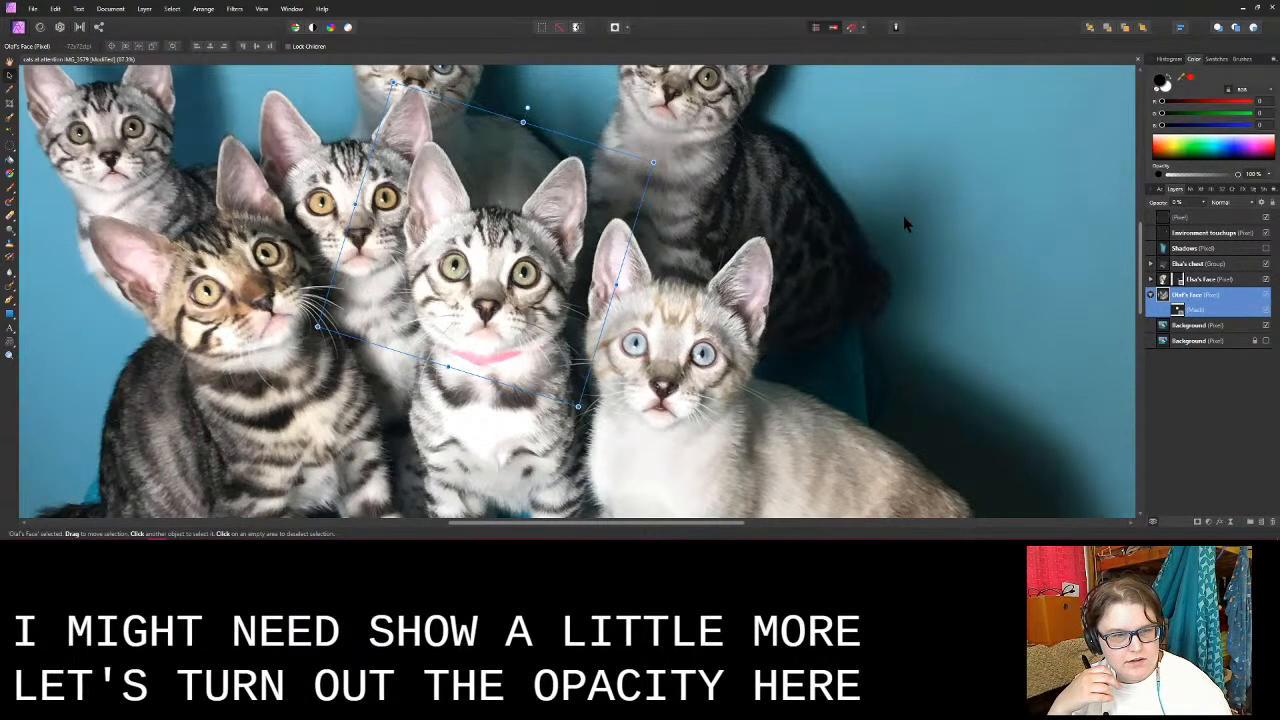
left_click_drag(802, 233, 648, 287)
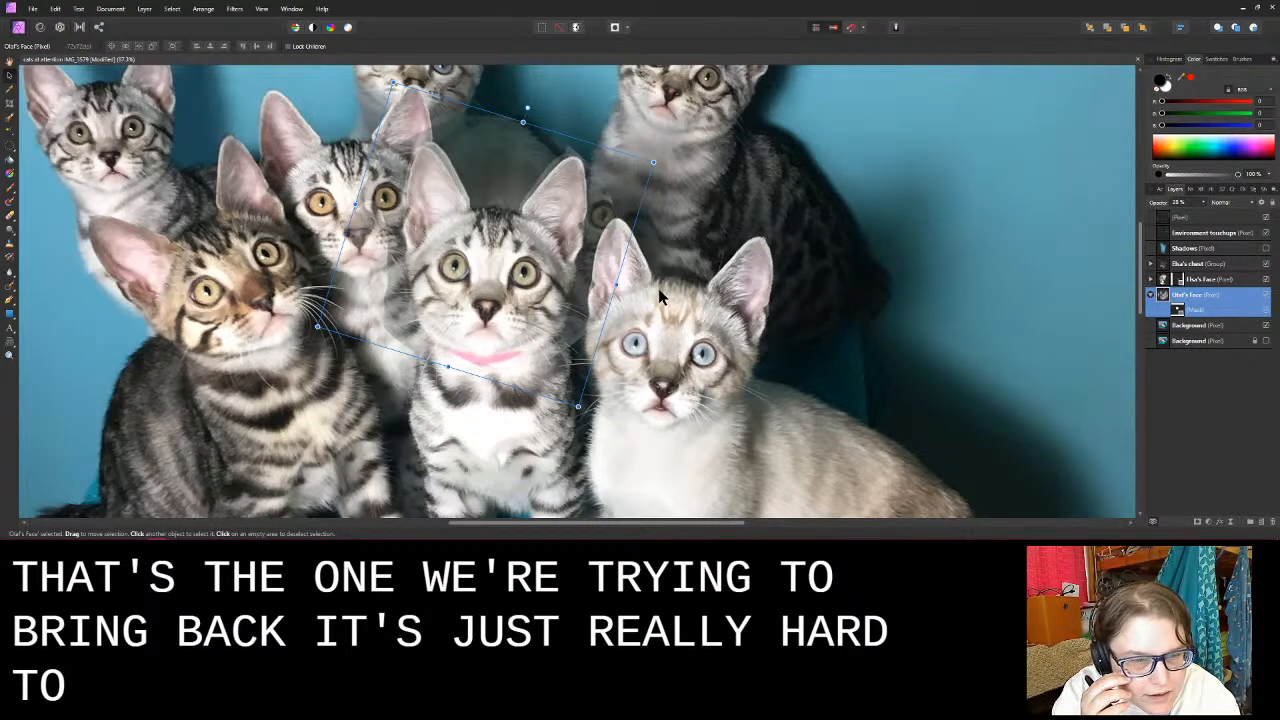
mouse_move(659, 291)
left_mouse_down()
mouse_move(678, 289)
mouse_move(642, 288)
mouse_move(683, 295)
mouse_move(616, 303)
mouse_move(662, 302)
left_mouse_up()
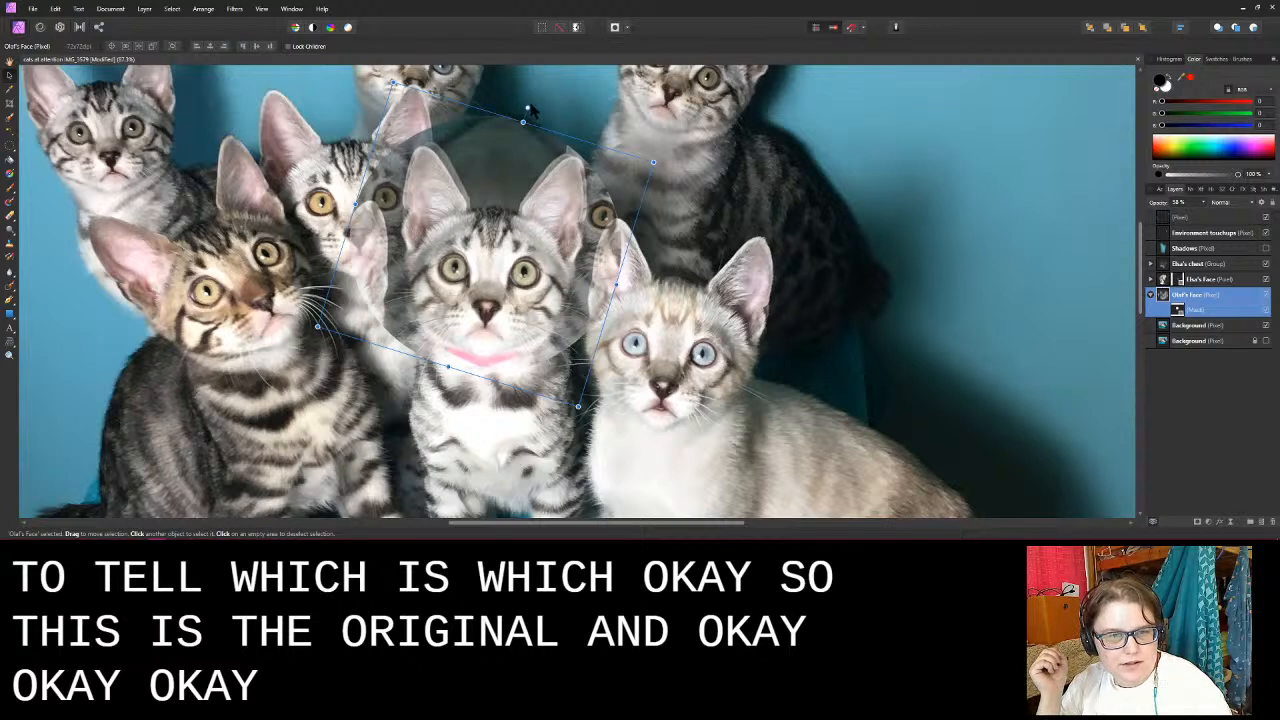
left_click_drag(527, 110, 531, 106)
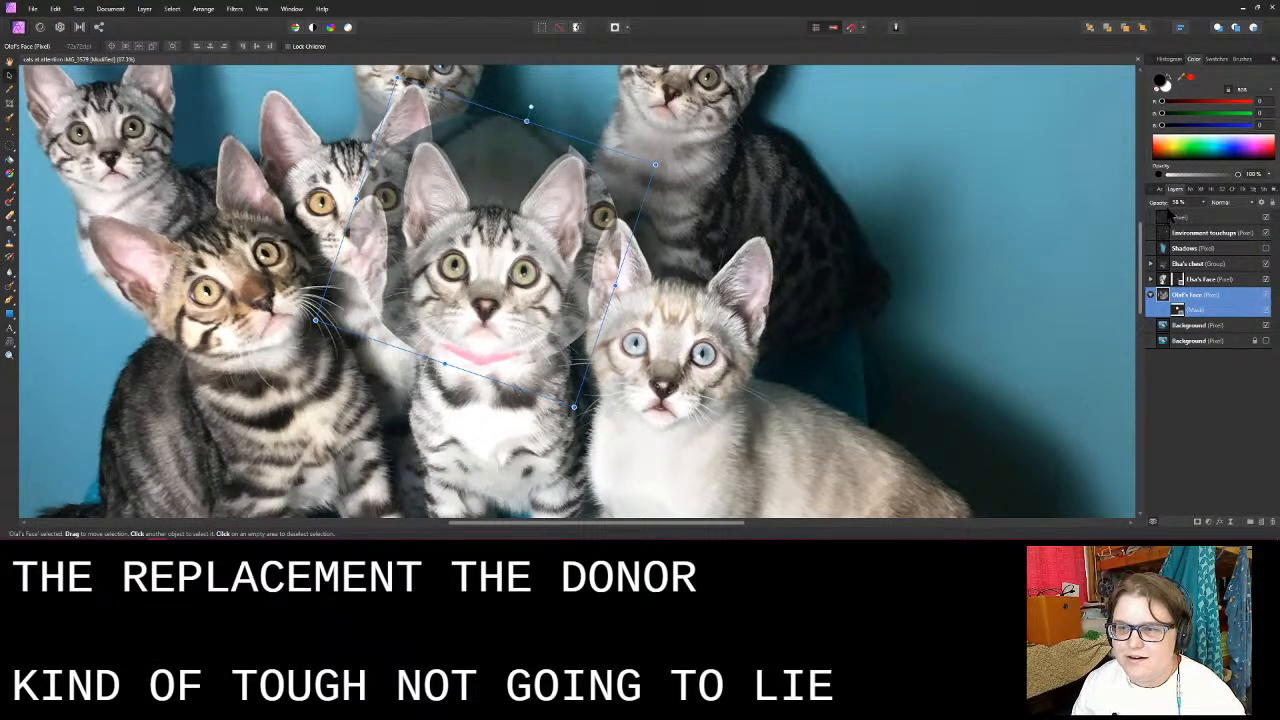
left_click_drag(1159, 203, 1075, 217)
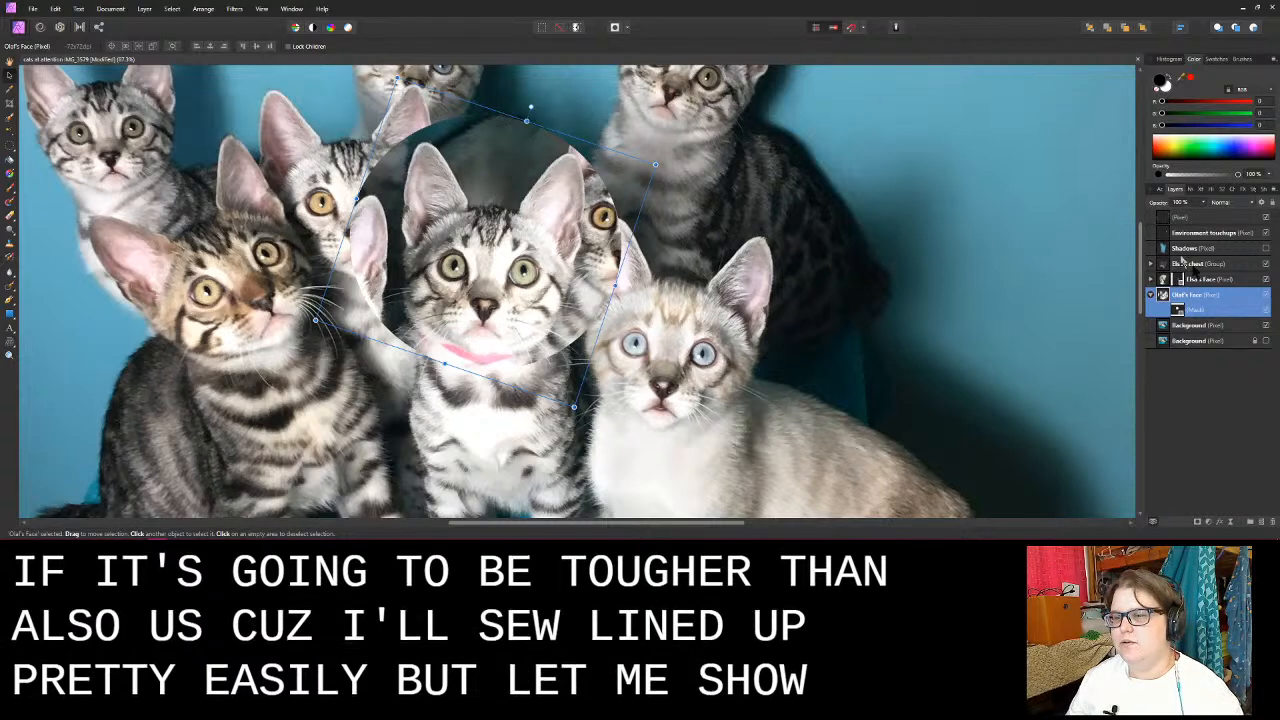
- Activate the Olaf's Face mask for the Paint Brush and test it by hiding parts of the copy with black and restoring them with white
left_click(1186, 311)
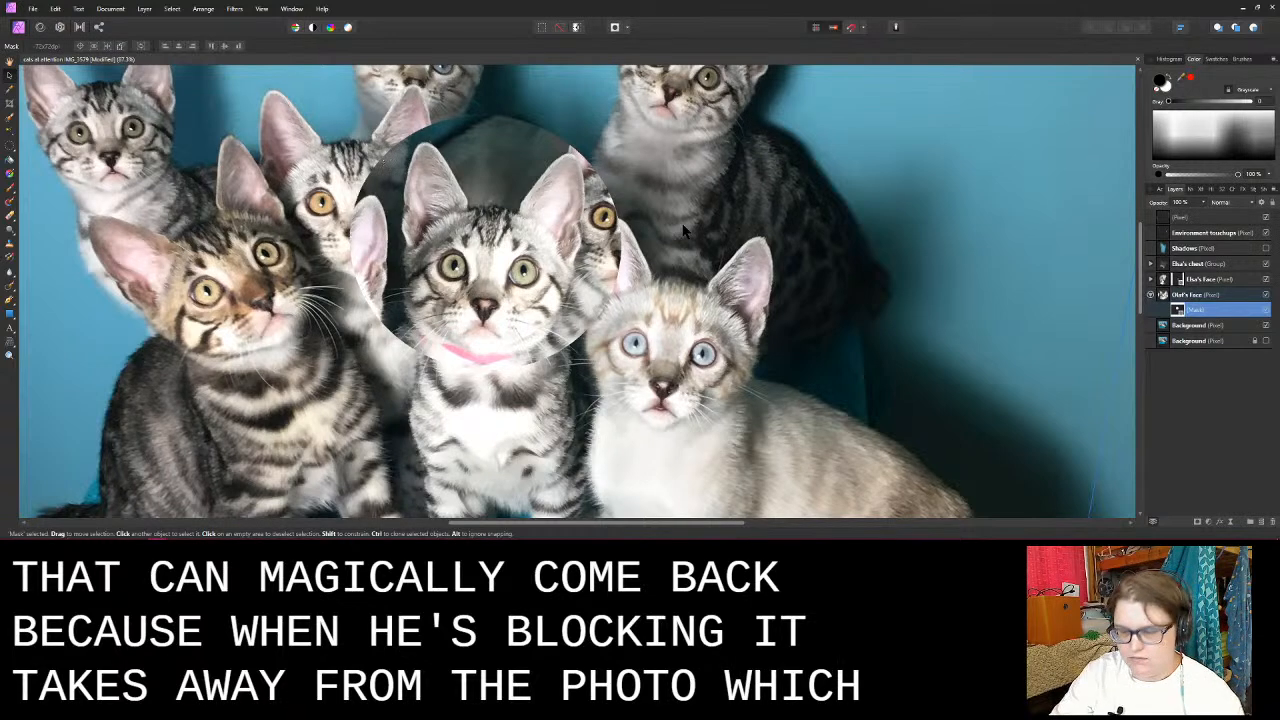
left_click(10, 188)
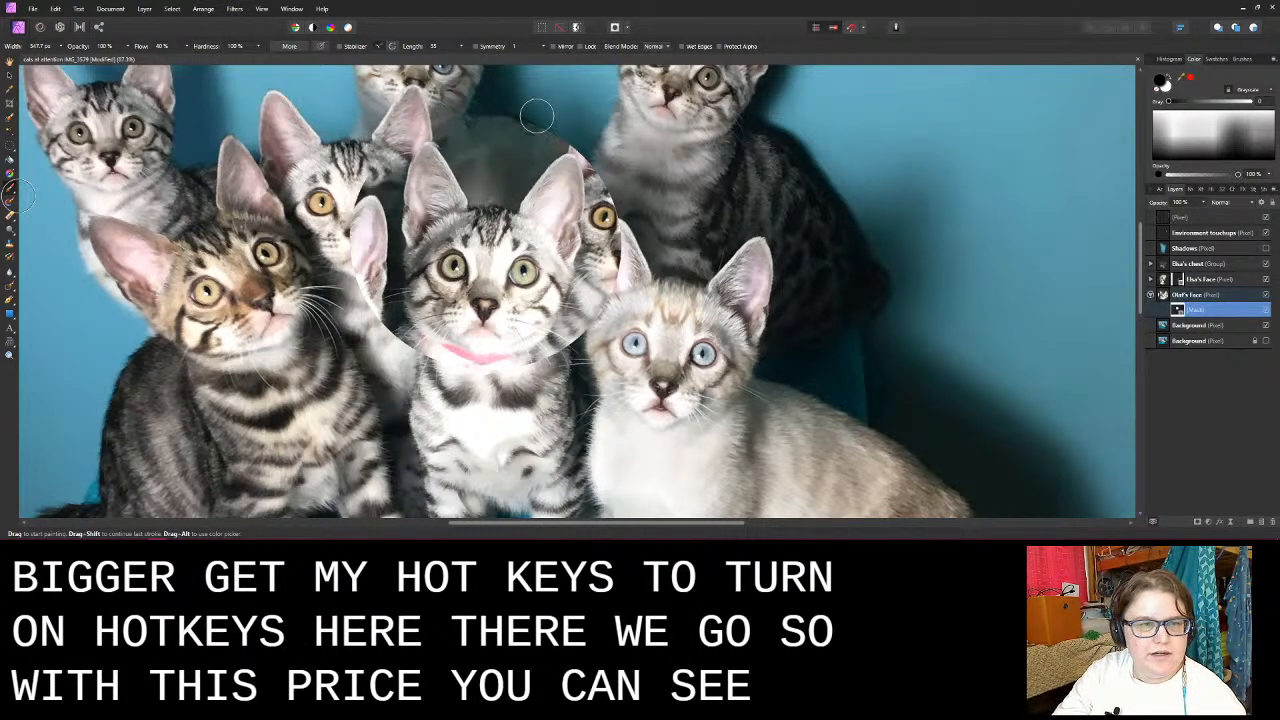
mouse_move(363, 221)
left_mouse_down()
mouse_move(382, 178)
mouse_move(373, 234)
left_mouse_up()
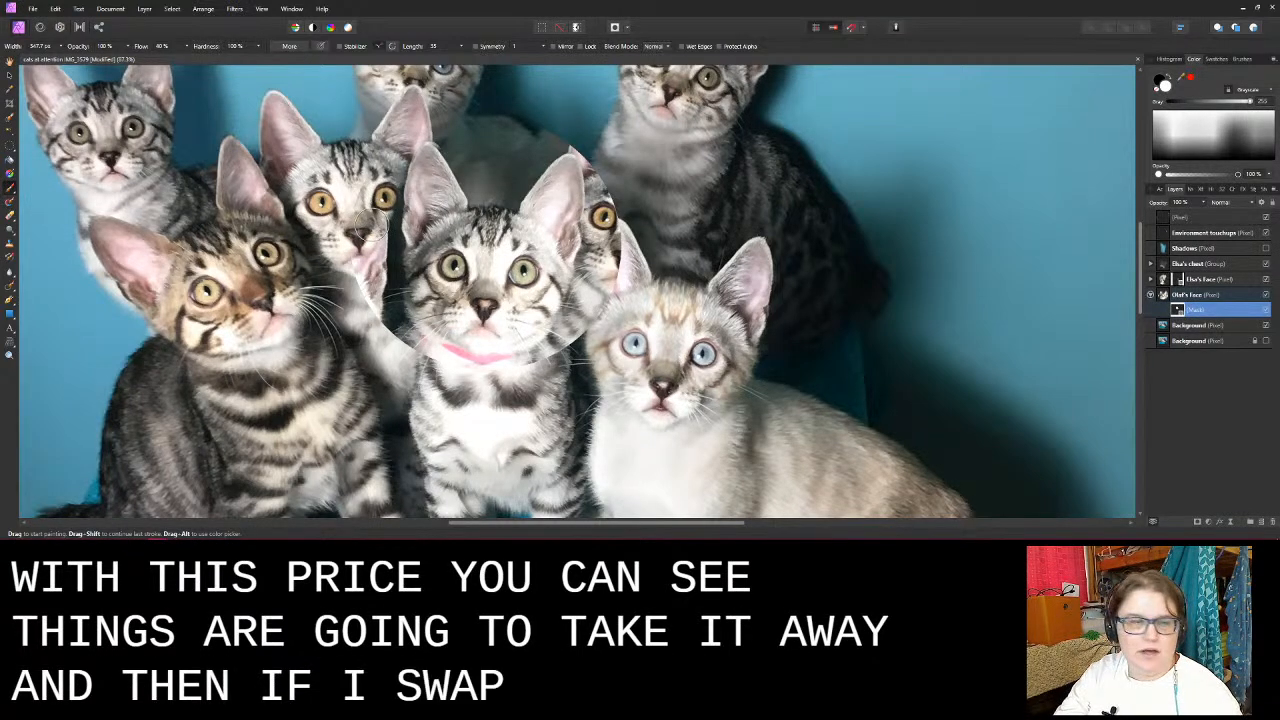
key("x")
mouse_move(387, 159)
left_mouse_down()
mouse_move(429, 129)
mouse_move(462, 138)
mouse_move(457, 158)
mouse_move(554, 137)
left_mouse_up()
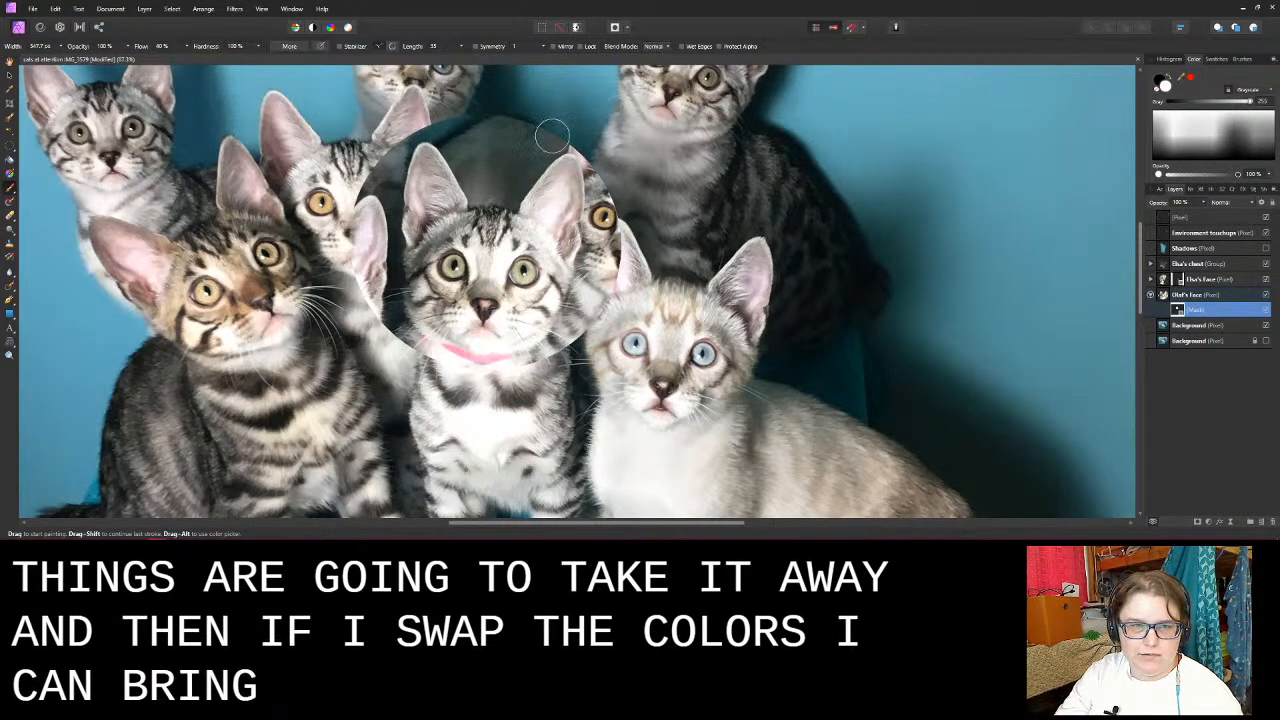
key("x")
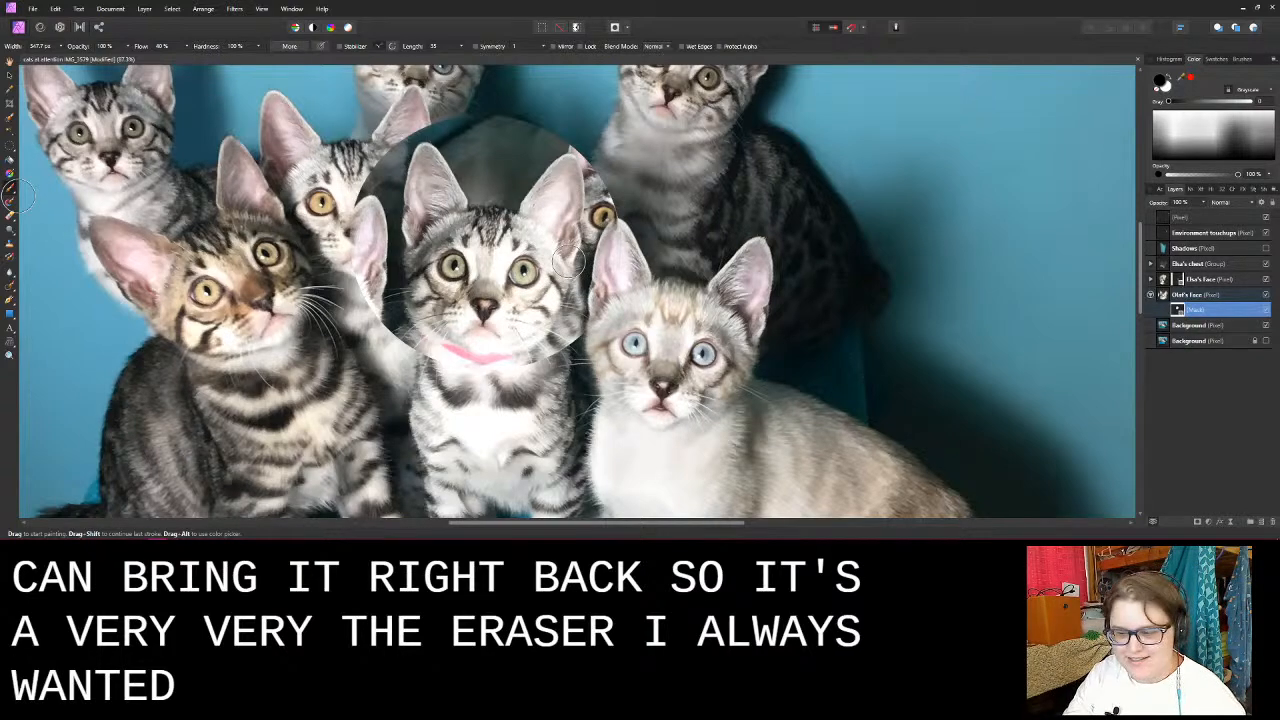
- Paint black on the mask to hide the copy over the right side of the pink-collared kitten's face, its right ear and the stray neighbour
key("z")
left_click_drag(567, 263, 704, 235)
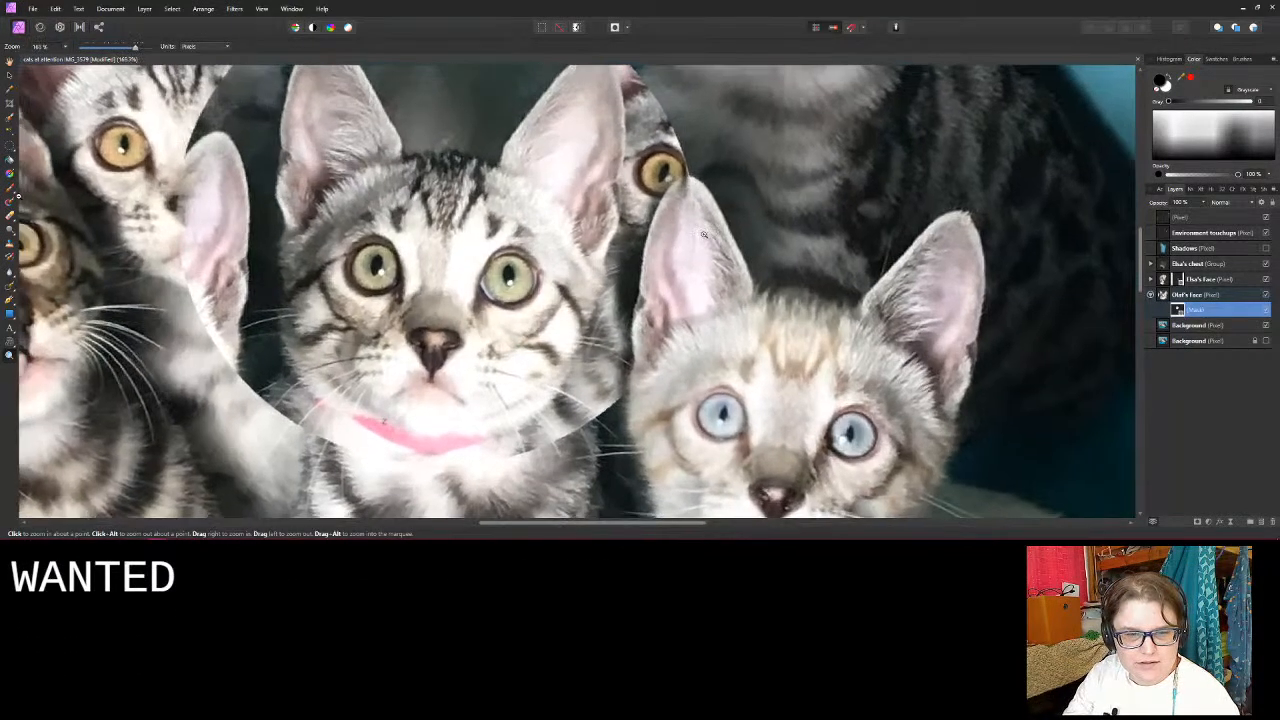
key("b")
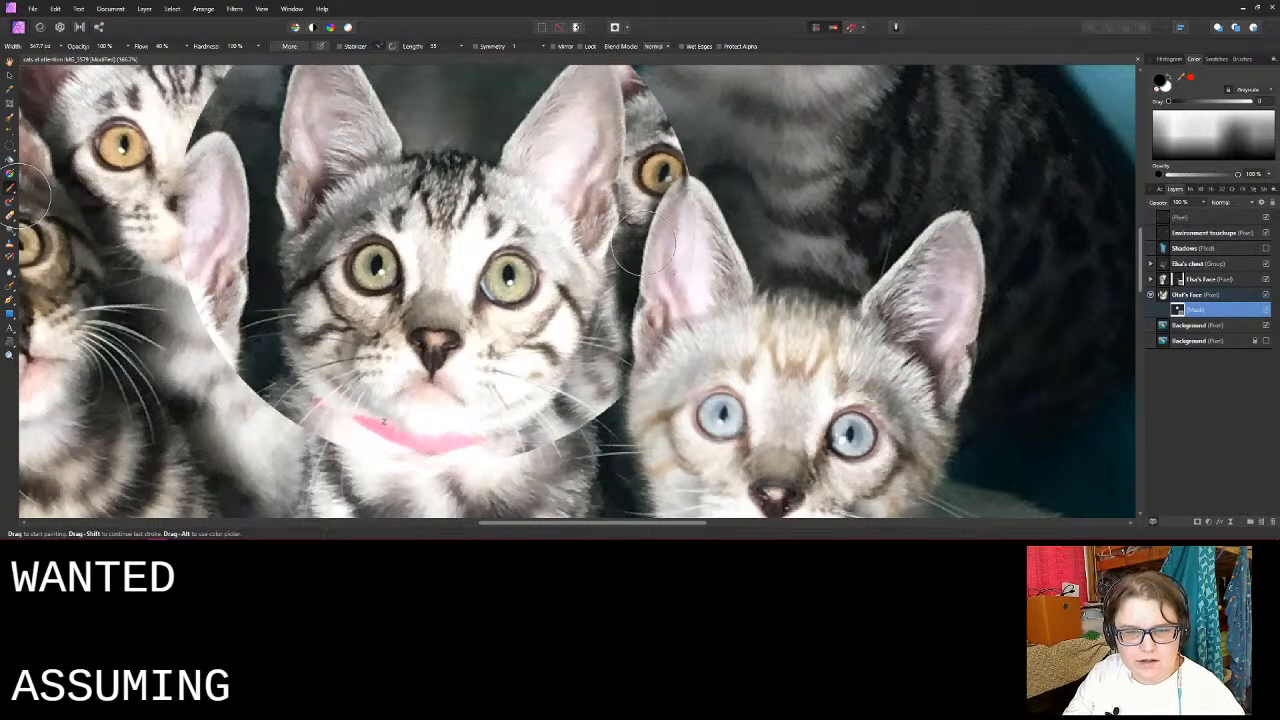
mouse_move(622, 290)
left_mouse_down()
mouse_move(628, 376)
mouse_move(605, 415)
mouse_move(568, 426)
mouse_move(595, 382)
mouse_move(583, 360)
mouse_move(605, 318)
mouse_move(628, 330)
mouse_move(656, 266)
mouse_move(611, 248)
mouse_move(599, 328)
mouse_move(596, 278)
mouse_move(575, 361)
mouse_move(553, 326)
mouse_move(552, 285)
mouse_move(533, 286)
mouse_move(532, 245)
mouse_move(511, 240)
mouse_move(511, 207)
mouse_move(500, 258)
mouse_move(558, 190)
mouse_move(557, 230)
mouse_move(610, 230)
mouse_move(598, 270)
mouse_move(606, 196)
mouse_move(661, 211)
mouse_move(671, 230)
mouse_move(709, 156)
mouse_move(686, 138)
mouse_move(662, 288)
mouse_move(717, 228)
left_mouse_up()
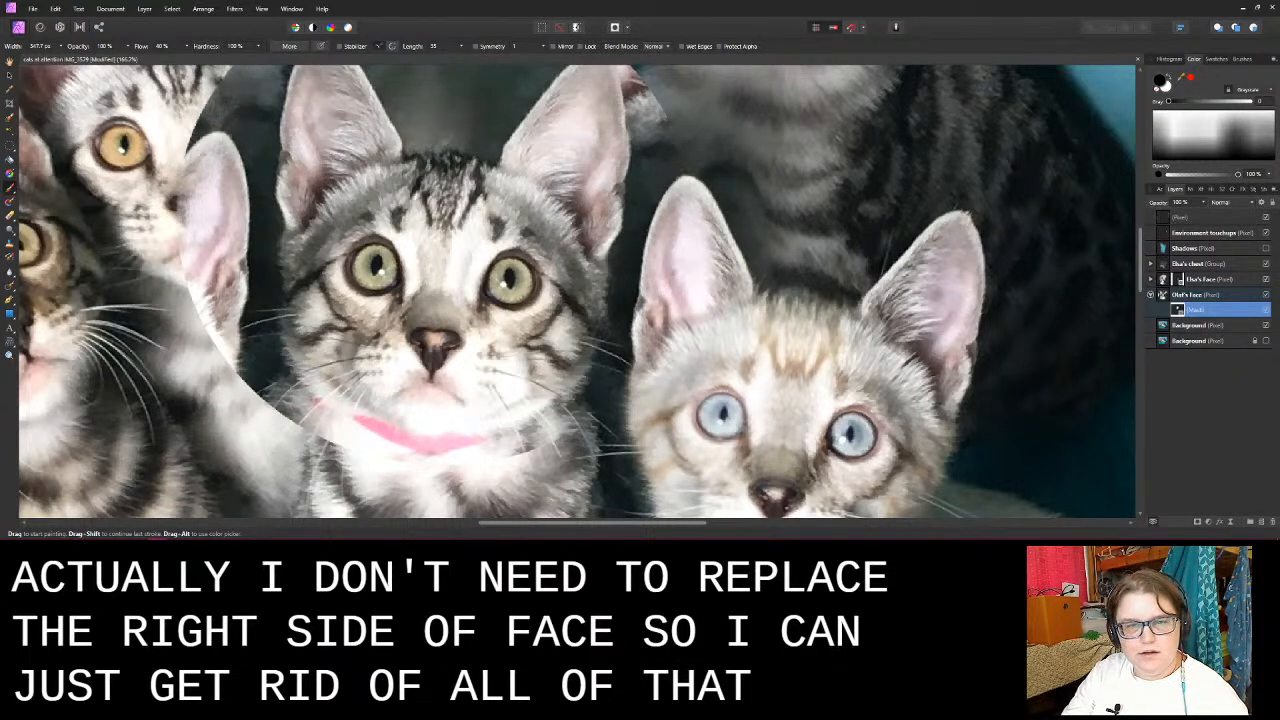
scroll(660, 180, "up", 2)
mouse_move(666, 177)
left_mouse_down()
mouse_move(624, 128)
mouse_move(607, 125)
mouse_move(625, 95)
mouse_move(613, 89)
mouse_move(583, 129)
mouse_move(640, 213)
left_mouse_up()
left_click_drag(582, 165, 555, 195)
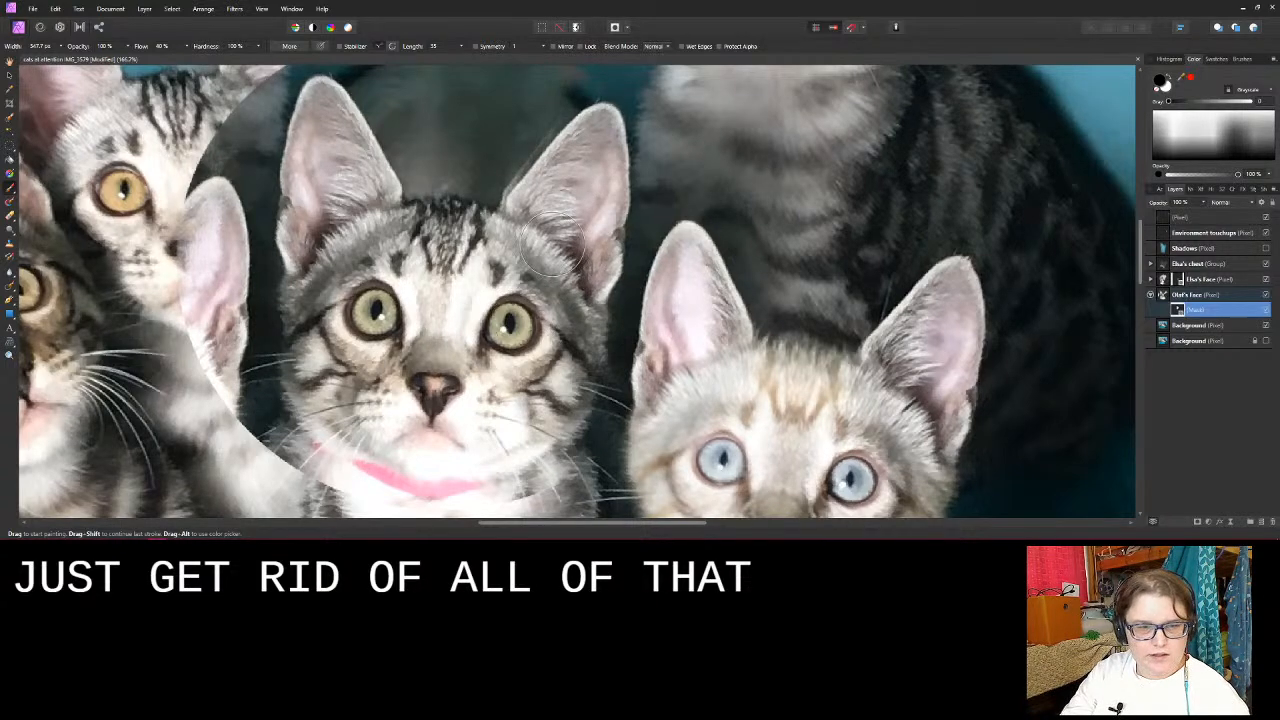
mouse_move(568, 126)
left_mouse_down()
mouse_move(560, 172)
mouse_move(525, 196)
mouse_move(525, 227)
left_mouse_up()
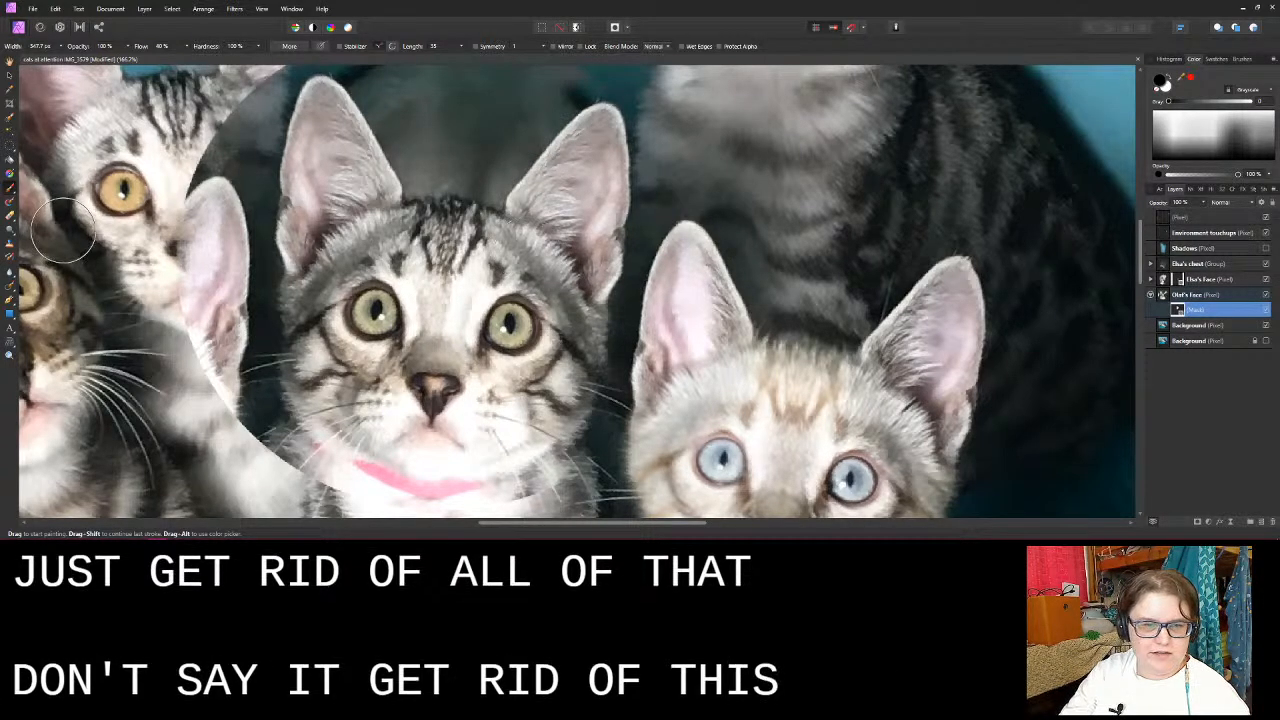
- Mask out the copied background above and between the pink-collared kitten's ears, and swap the brush colour for restoring over-masked areas
scroll(525, 227, "up", 2)
scroll(525, 227, "up", 1)
mouse_move(623, 137)
left_mouse_down()
mouse_move(563, 132)
mouse_move(633, 137)
left_mouse_up()
mouse_move(552, 140)
left_mouse_down()
mouse_move(506, 190)
mouse_move(467, 125)
mouse_move(394, 106)
mouse_move(409, 94)
mouse_move(377, 94)
mouse_move(401, 90)
mouse_move(275, 108)
mouse_move(396, 95)
mouse_move(381, 114)
mouse_move(343, 105)
mouse_move(418, 150)
mouse_move(392, 142)
mouse_move(461, 160)
left_mouse_up()
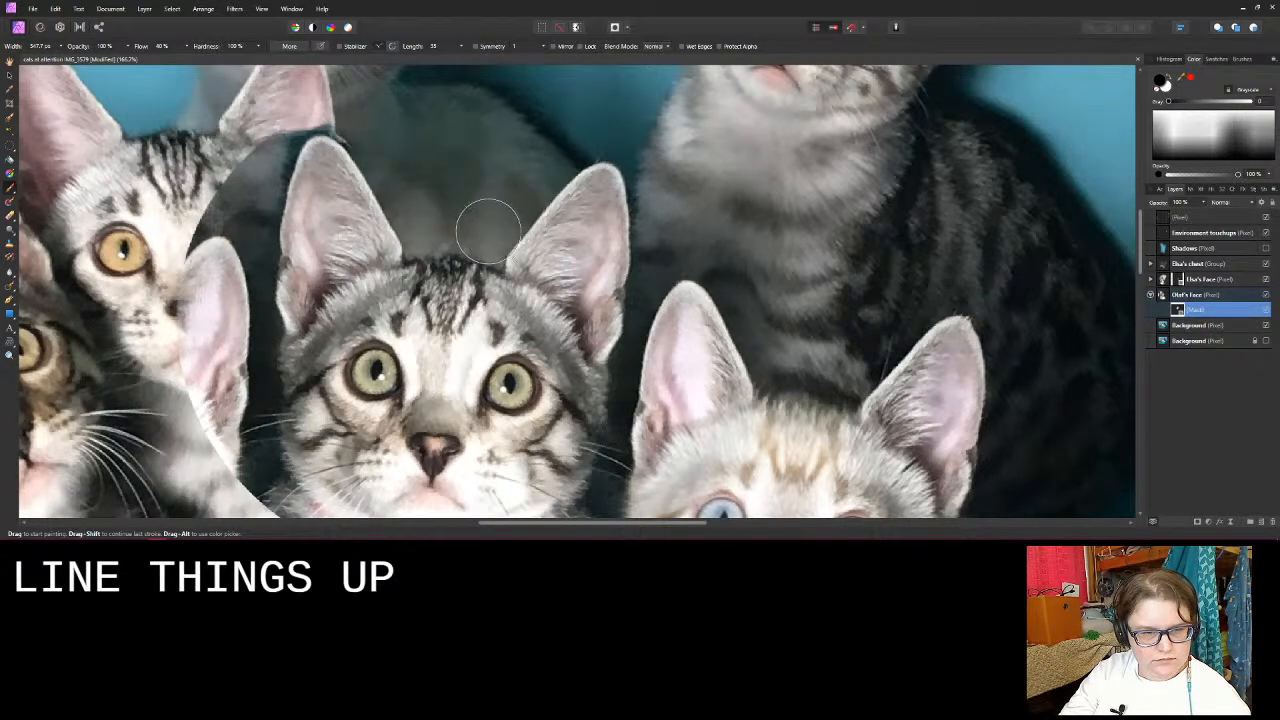
mouse_move(462, 222)
left_mouse_down()
mouse_move(434, 214)
mouse_move(427, 227)
mouse_move(427, 207)
left_mouse_up()
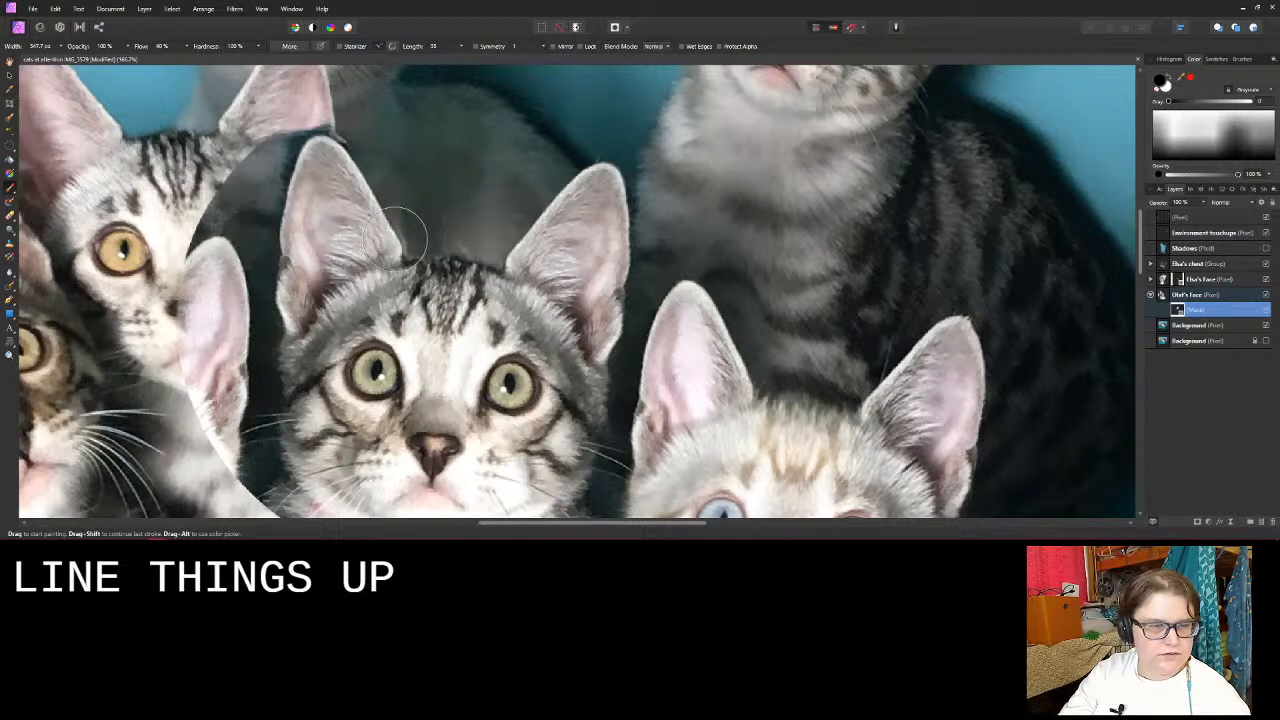
key("x")
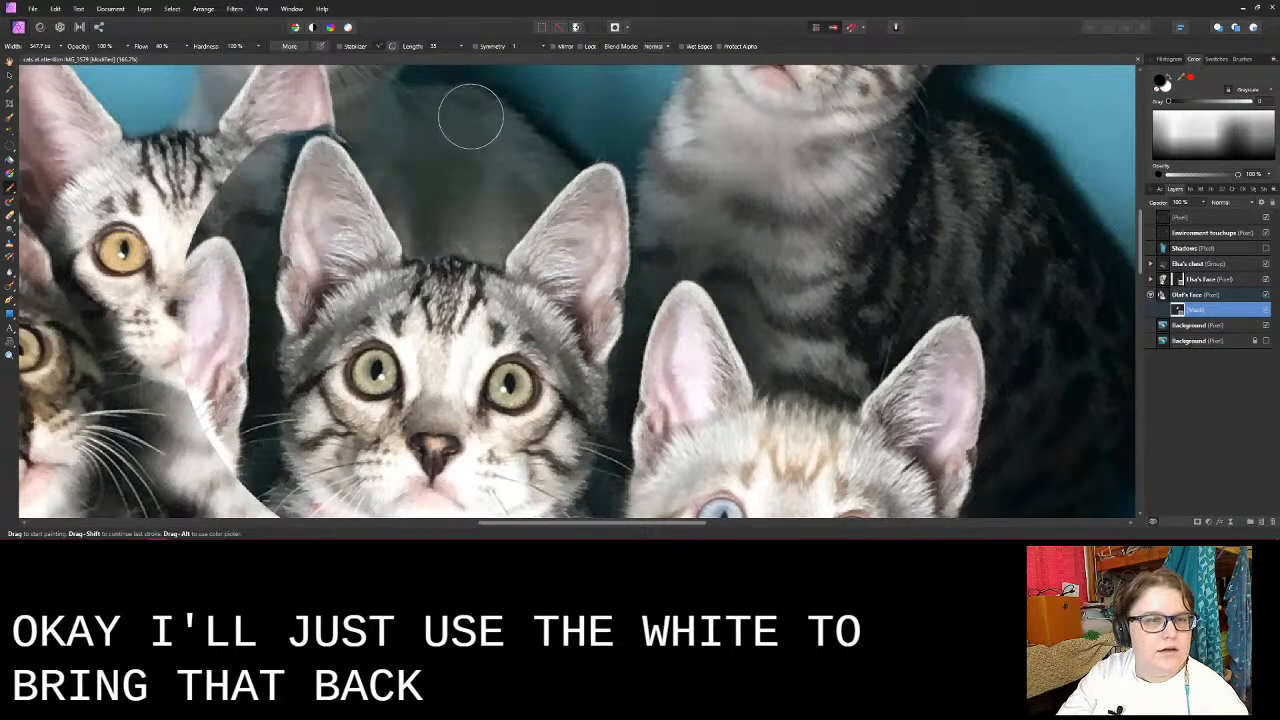
- Paint black on the Olaf's Face mask to uncover the neighbouring kitten's eye, cheek, chin and upper chest beside the pink-collared kitten
mouse_move(200, 195)
left_mouse_down()
mouse_move(192, 315)
mouse_move(183, 280)
mouse_move(186, 294)
mouse_move(191, 250)
mouse_move(217, 213)
mouse_move(233, 289)
mouse_move(235, 209)
mouse_move(243, 286)
mouse_move(247, 240)
left_mouse_up()
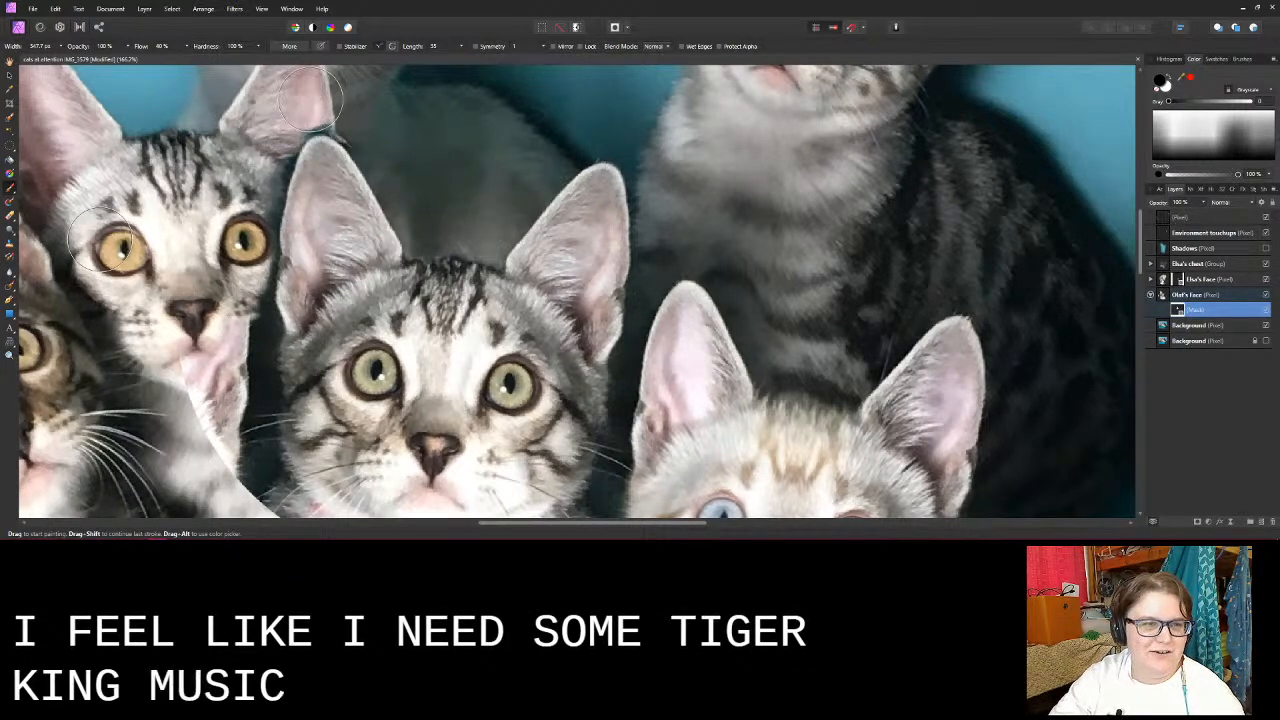
left_click_drag(263, 157, 262, 186)
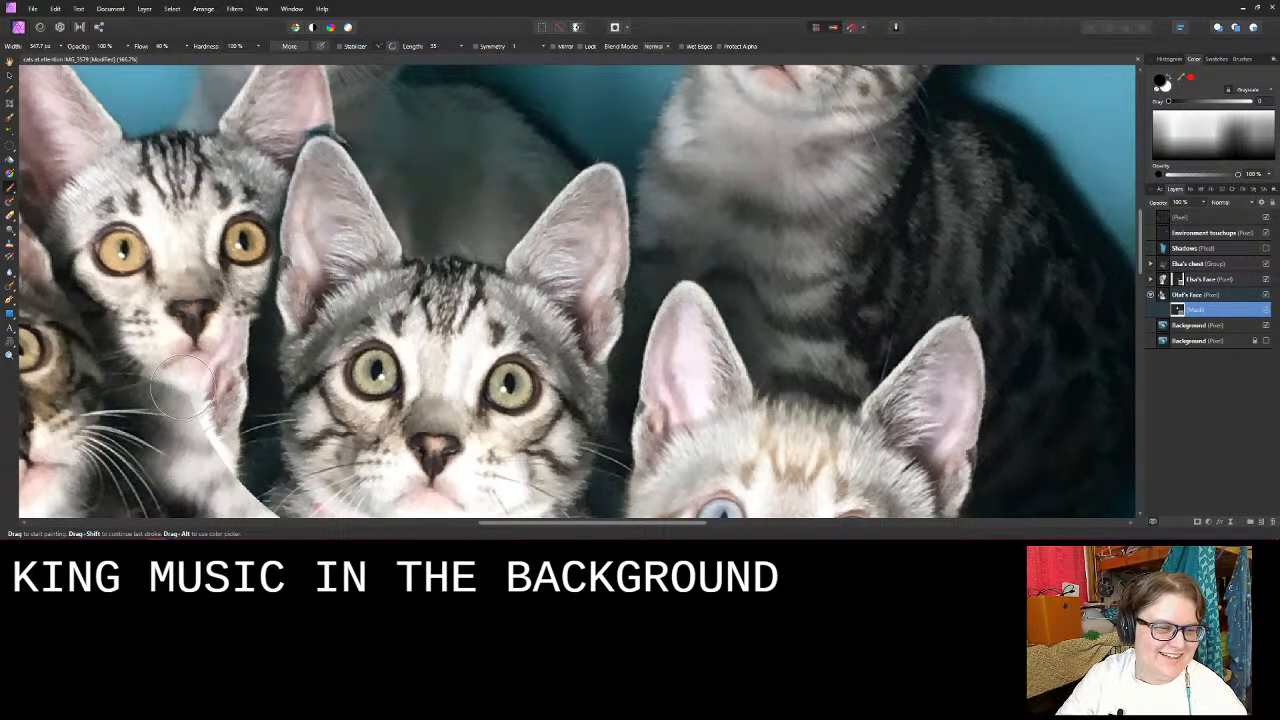
mouse_move(182, 385)
left_mouse_down()
mouse_move(205, 395)
mouse_move(237, 460)
left_mouse_up()
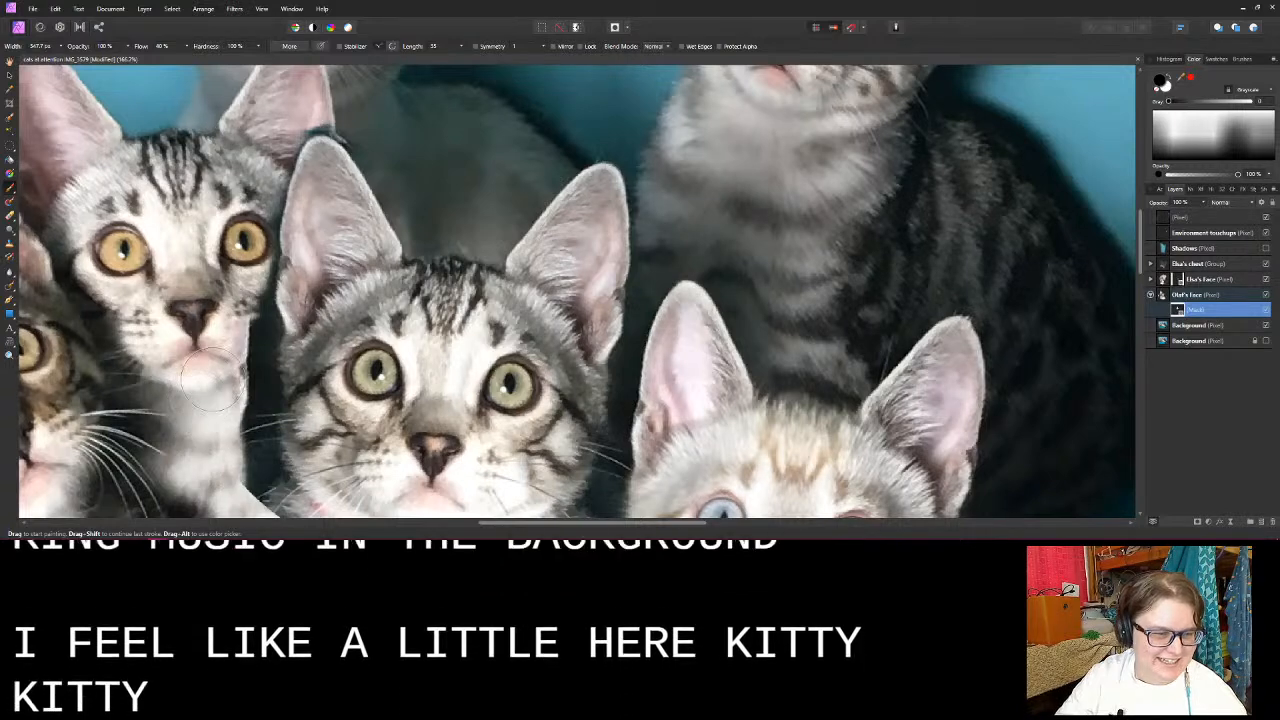
mouse_move(210, 380)
left_mouse_down()
mouse_move(238, 397)
mouse_move(239, 420)
mouse_move(240, 375)
left_mouse_up()
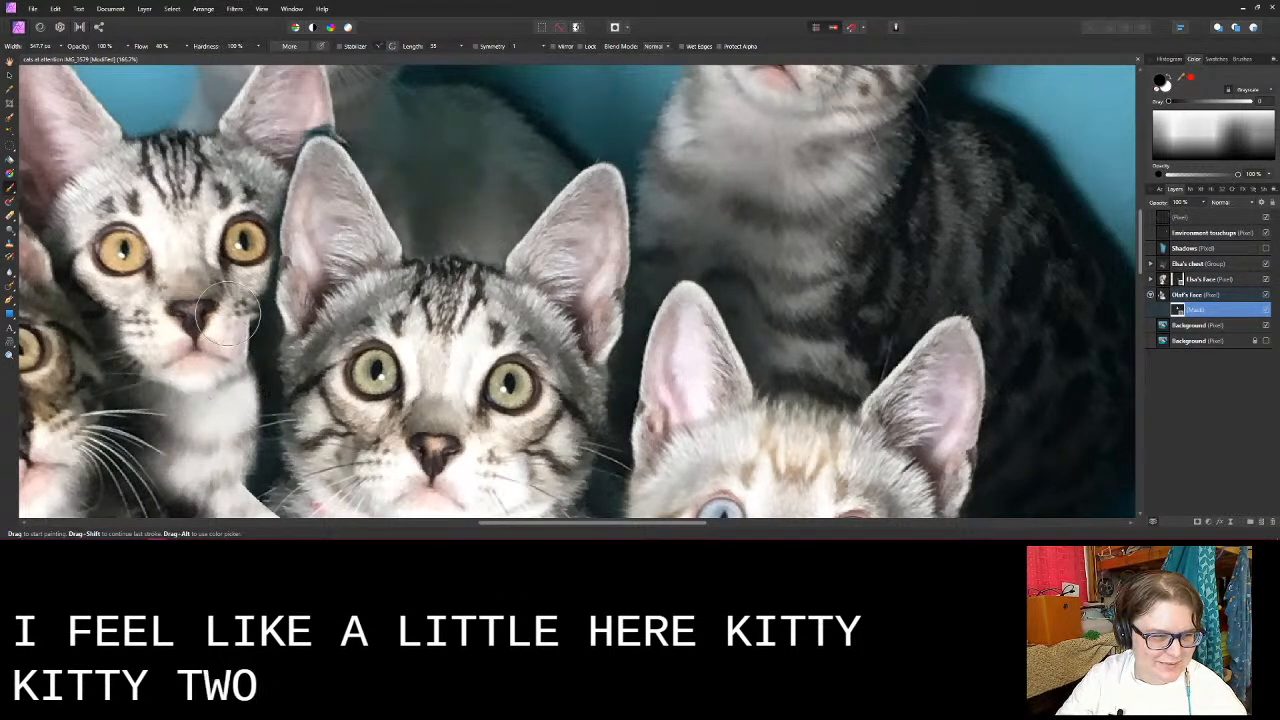
mouse_move(230, 312)
left_mouse_down()
mouse_move(255, 370)
mouse_move(255, 316)
mouse_move(261, 326)
mouse_move(248, 392)
mouse_move(262, 370)
left_mouse_up()
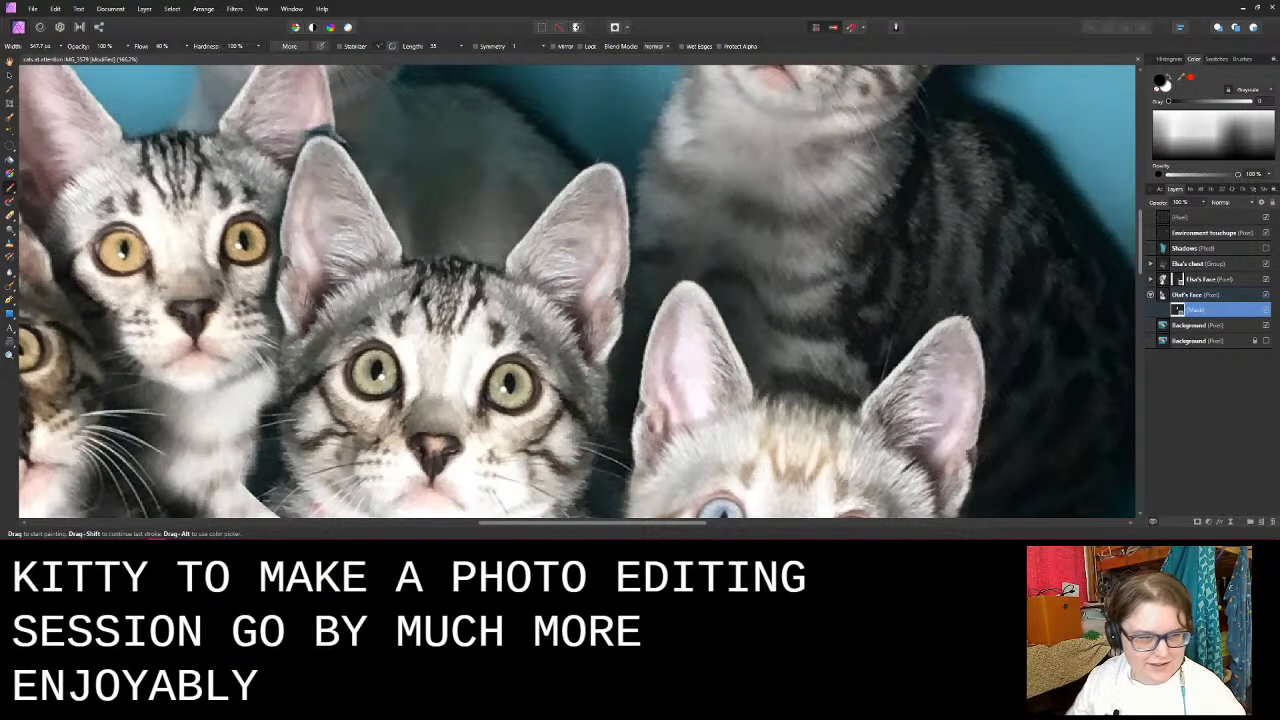
- Mask out the copy's leftover curved edge around the pink collar and over the neighbouring kitten's lower chest
scroll(244, 218, "down", 4)
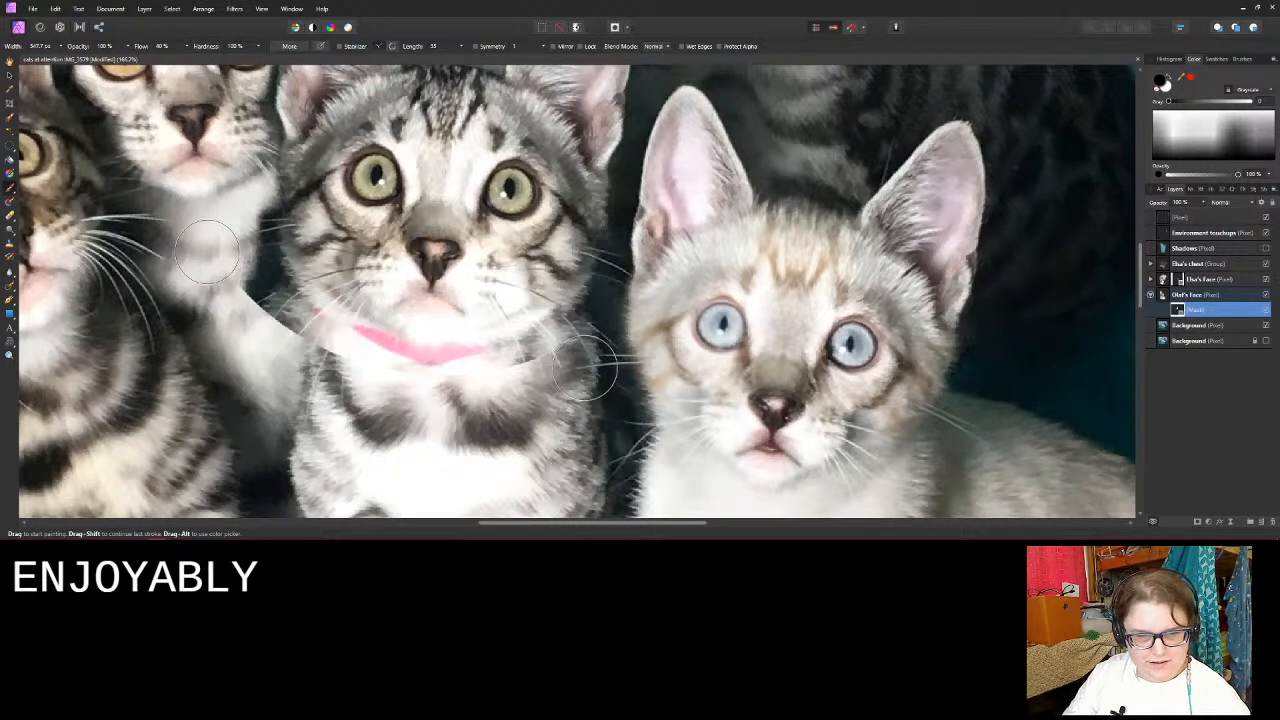
mouse_move(547, 358)
left_mouse_down()
mouse_move(563, 284)
mouse_move(550, 304)
mouse_move(561, 323)
mouse_move(515, 337)
left_mouse_up()
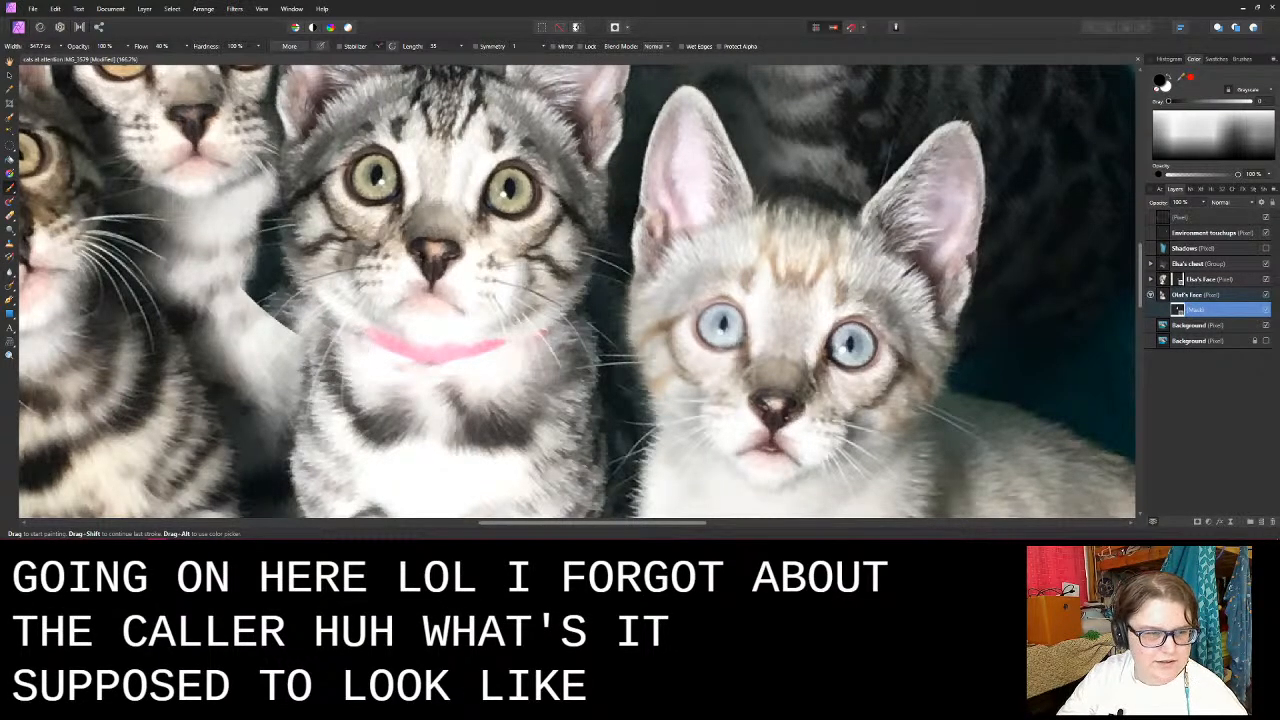
mouse_move(270, 340)
left_mouse_down()
mouse_move(229, 265)
mouse_move(258, 290)
mouse_move(247, 236)
mouse_move(245, 270)
mouse_move(265, 218)
left_mouse_up()
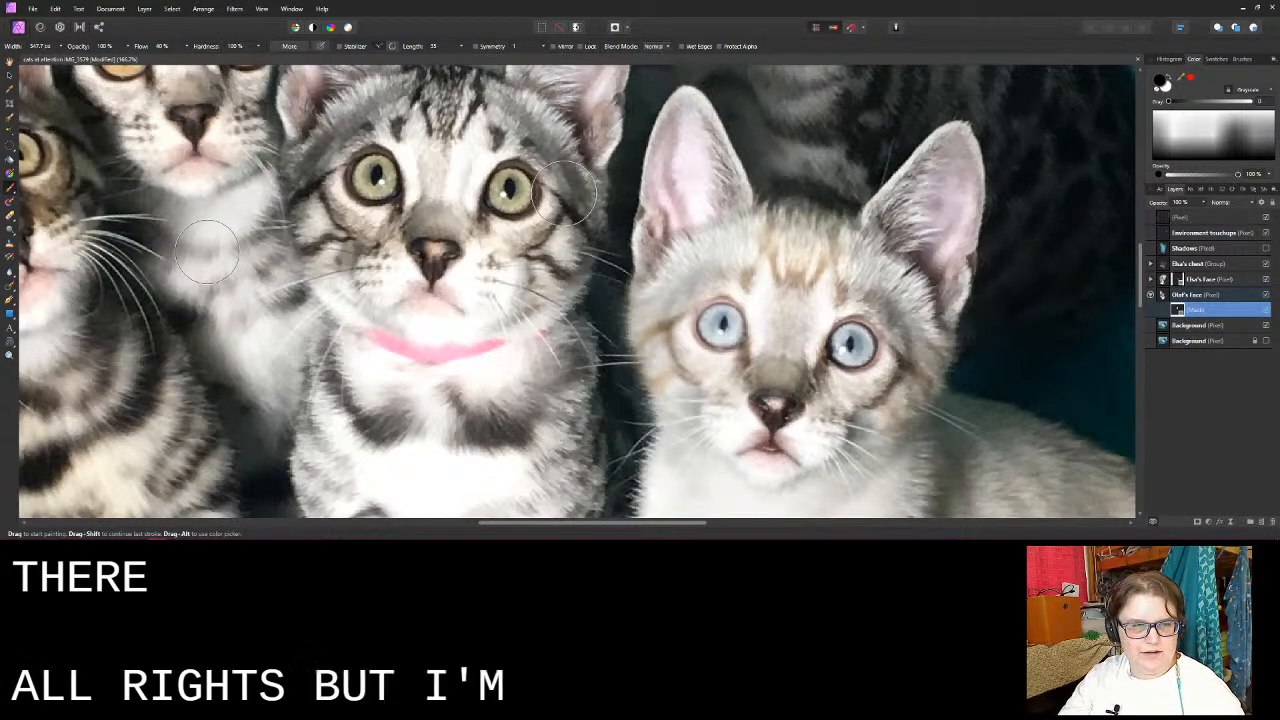
- Set the blend mode of the Olaf's Face layer to Average
scroll(203, 246, "down", 2)
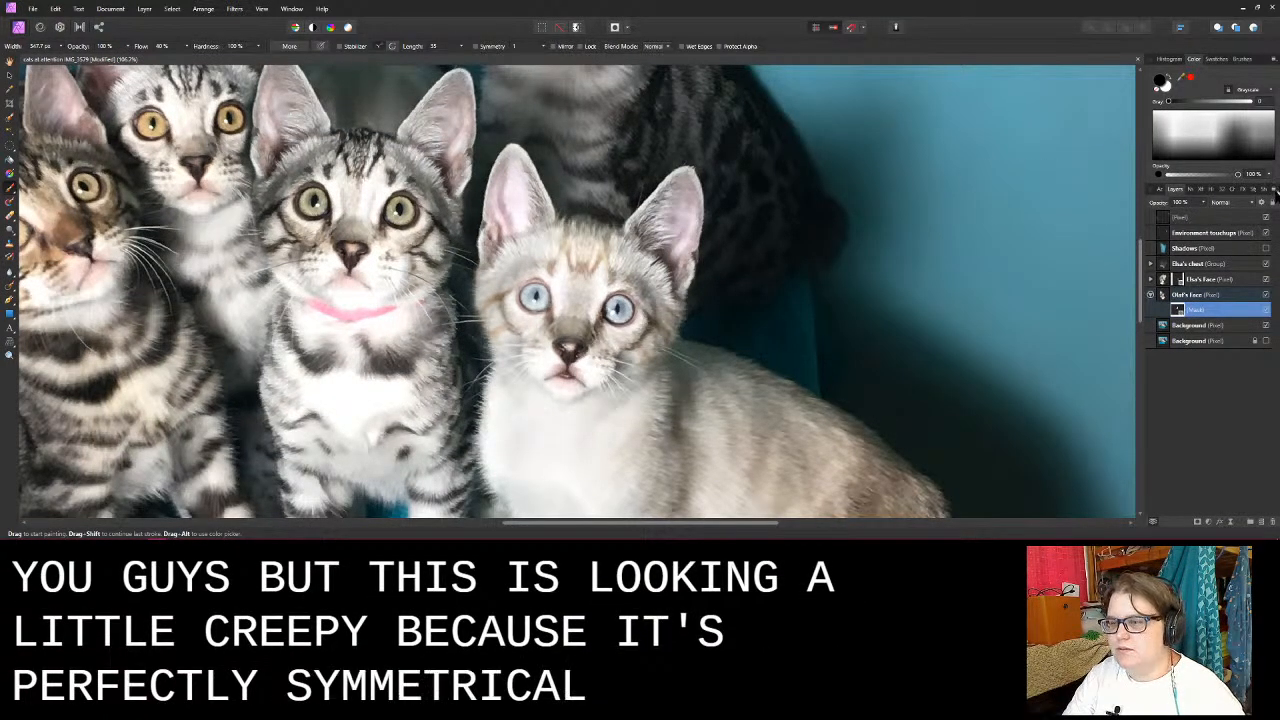
left_click(1212, 296)
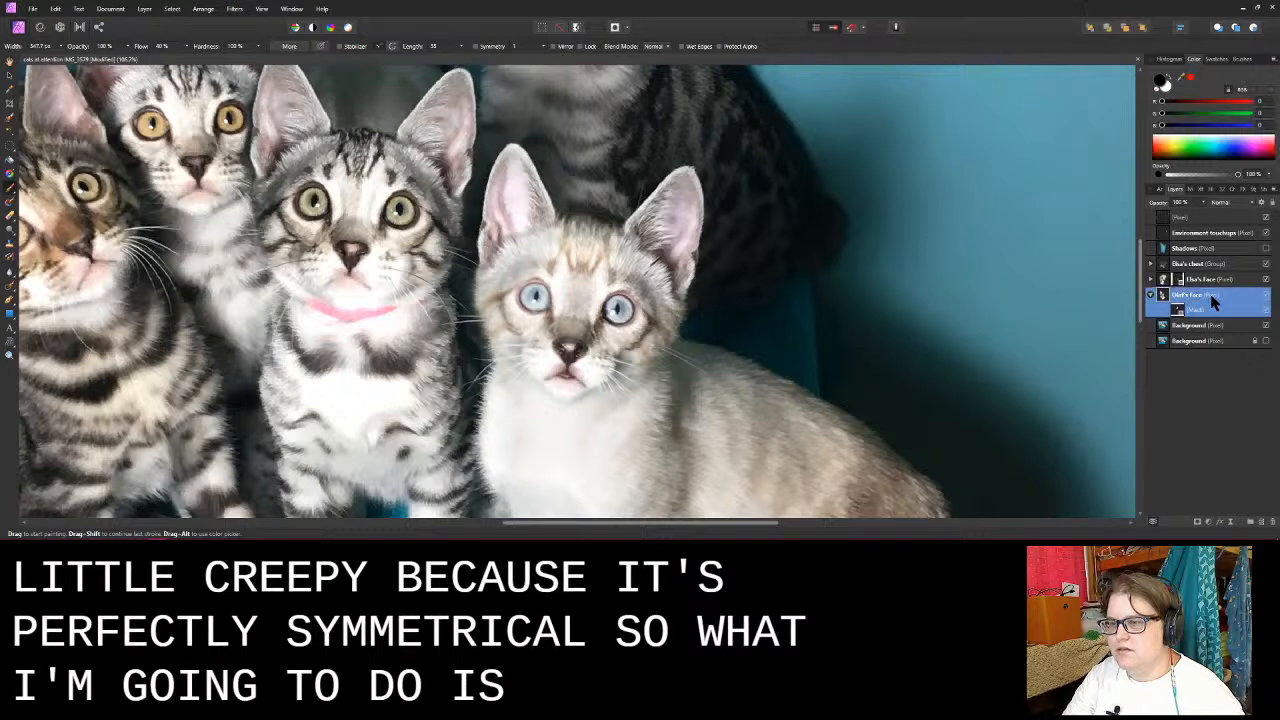
left_click(1245, 204)
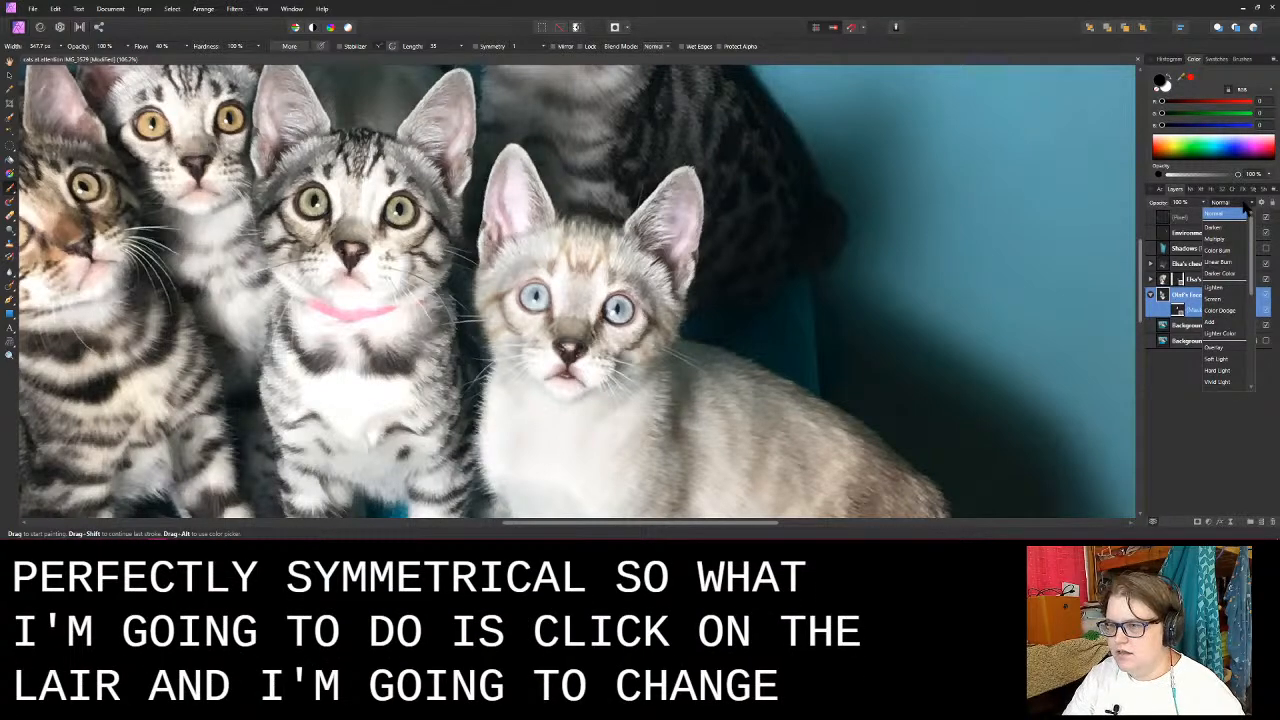
scroll(1246, 246, "down", 5)
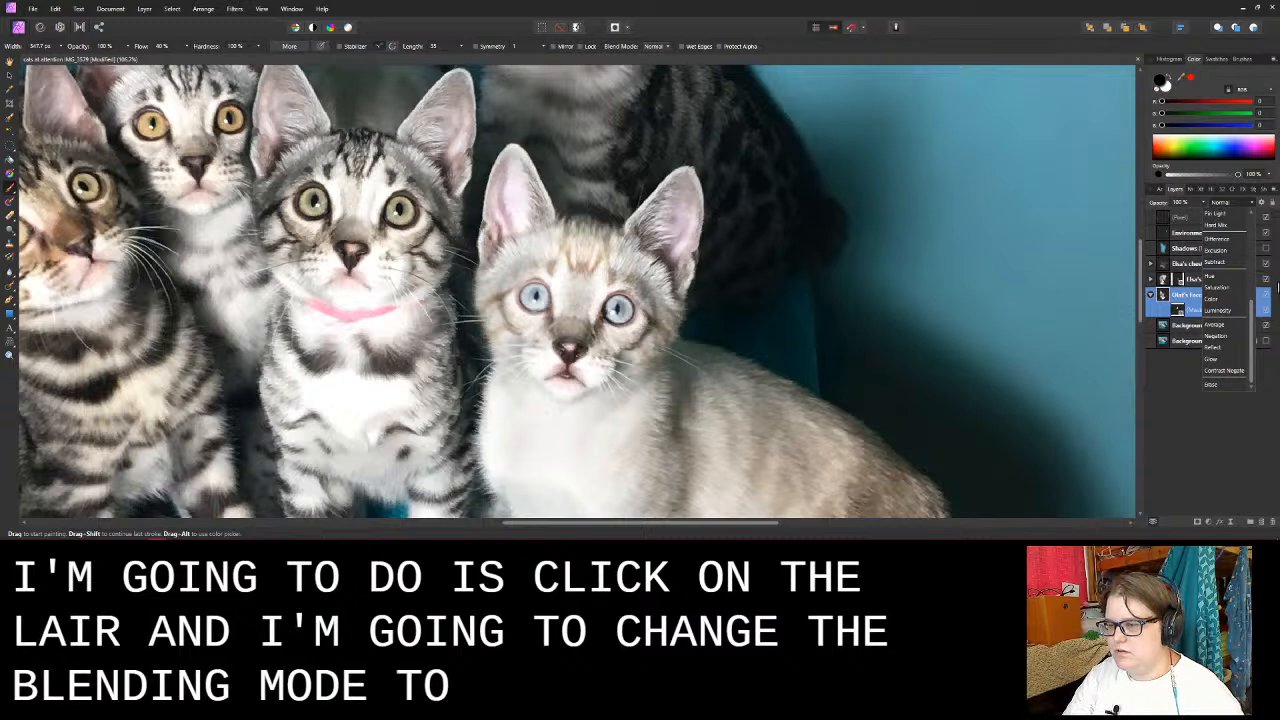
left_click(1219, 327)
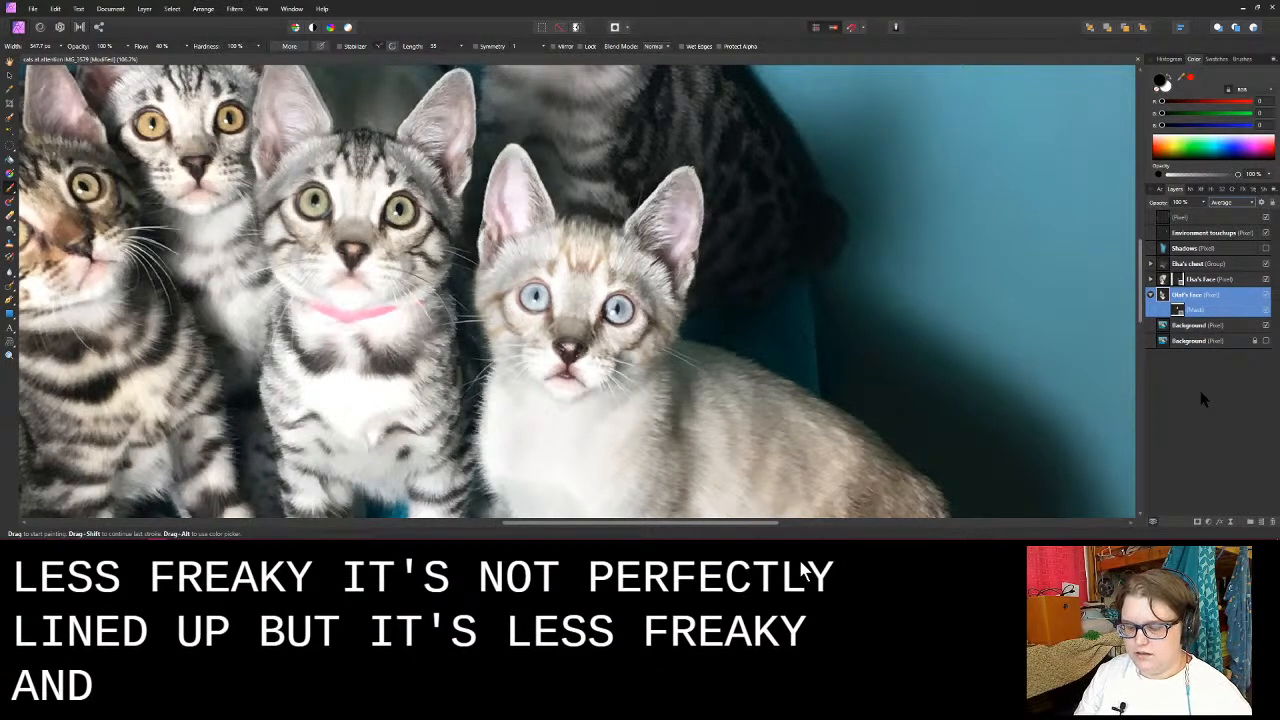
- Compare the face with and without the Average blend mode by undoing and redoing the change
key("ctrl+z")
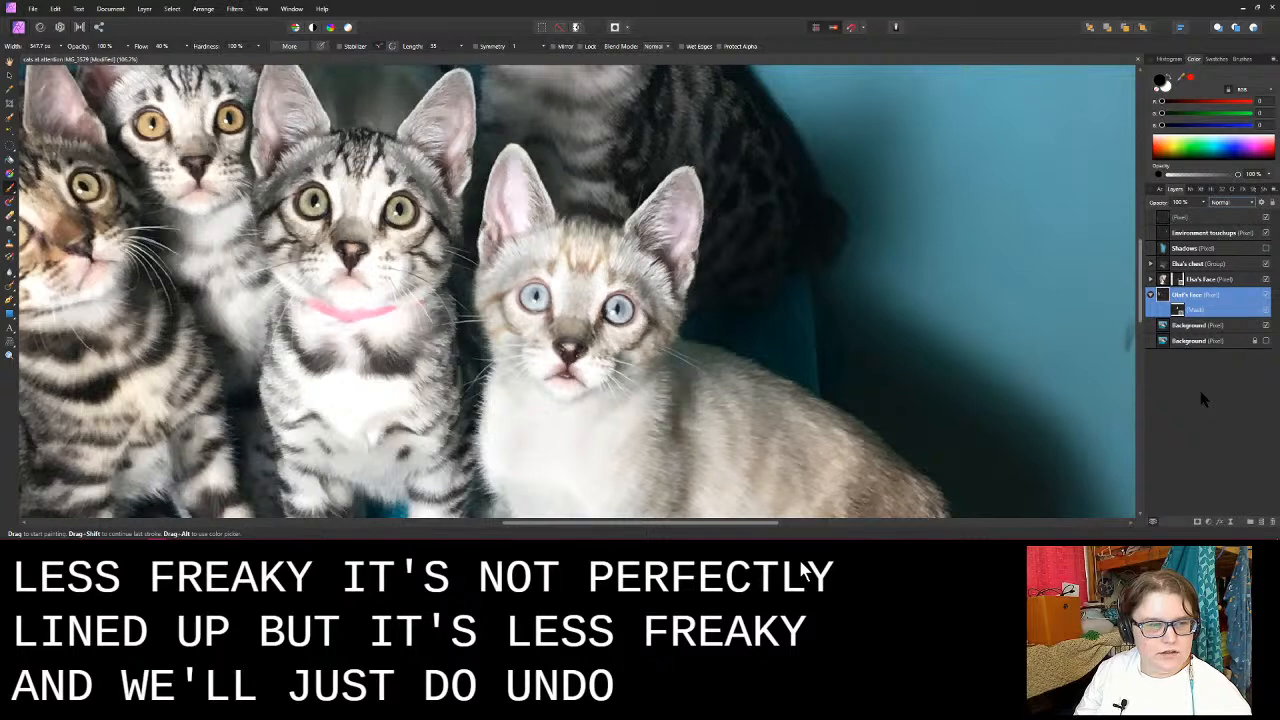
key("ctrl+shift+z")
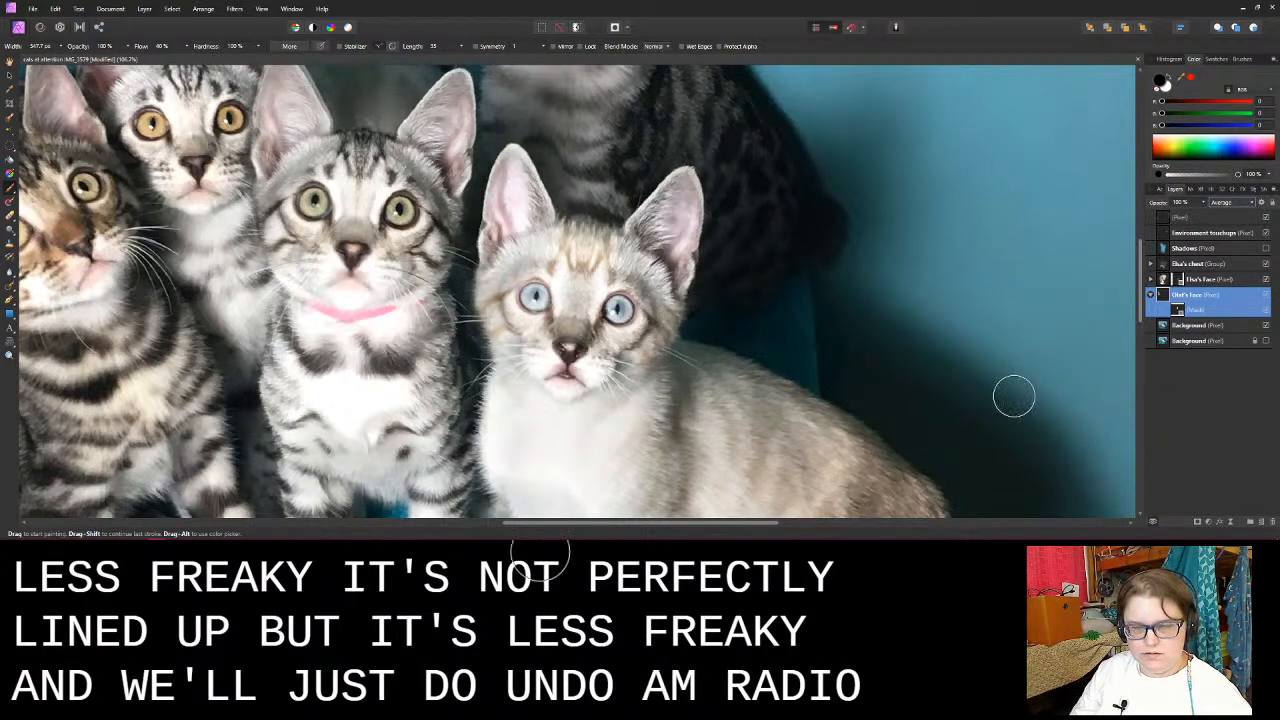
scroll(1005, 403, "up", 2)
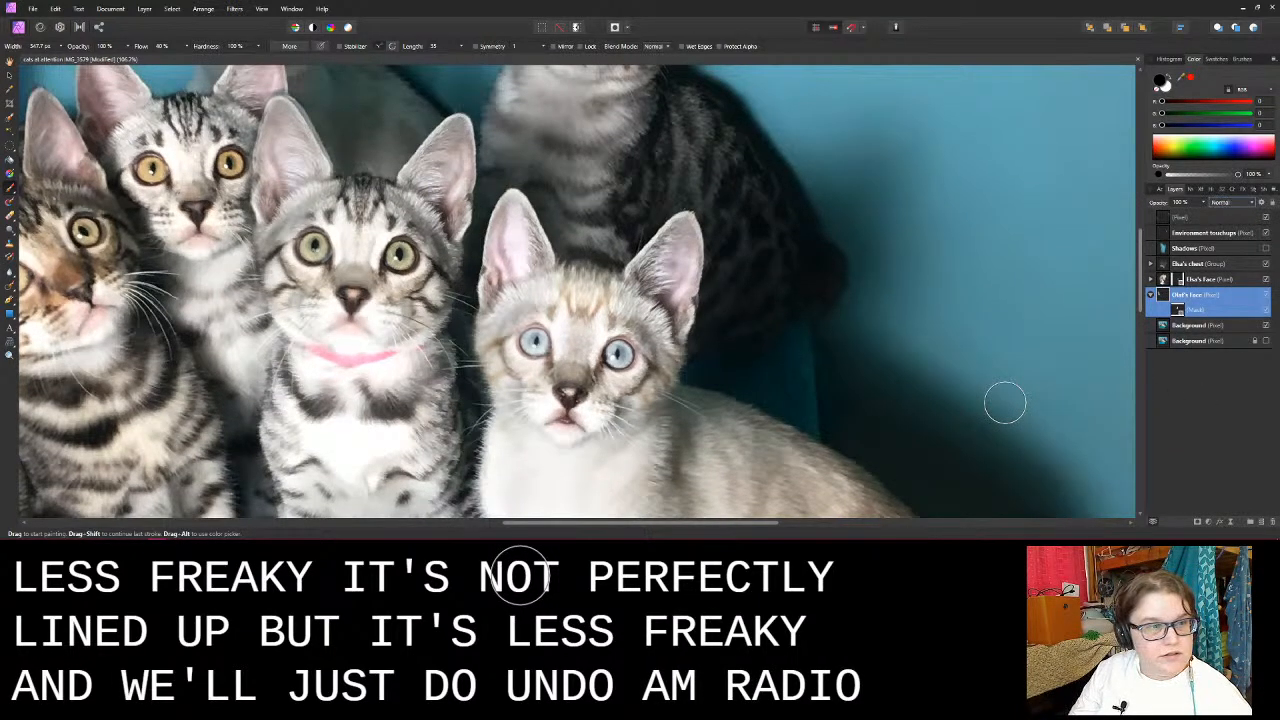
key("ctrl+z")
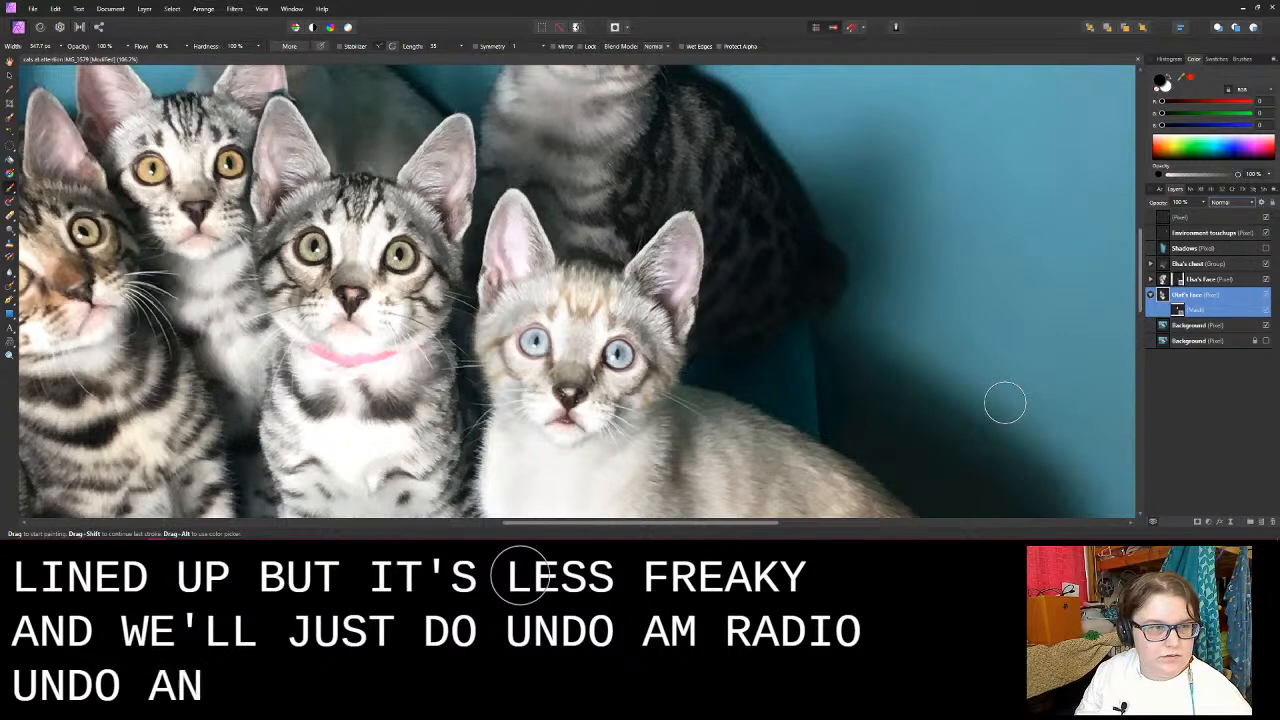
key("ctrl+shift+z")
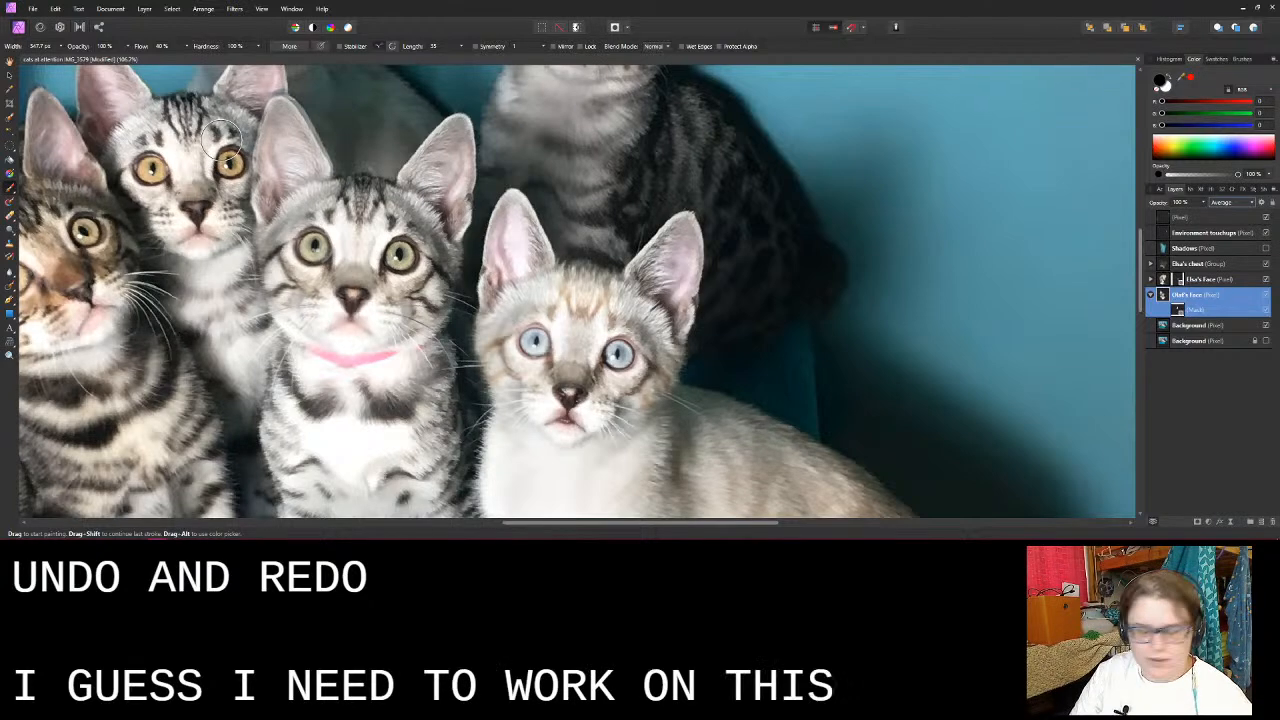
- Try to paint out the doubled edge and interior of the pink-collared kitten's flipped ear with black while the Olaf's Face layer is active
scroll(240, 140, "up", 3)
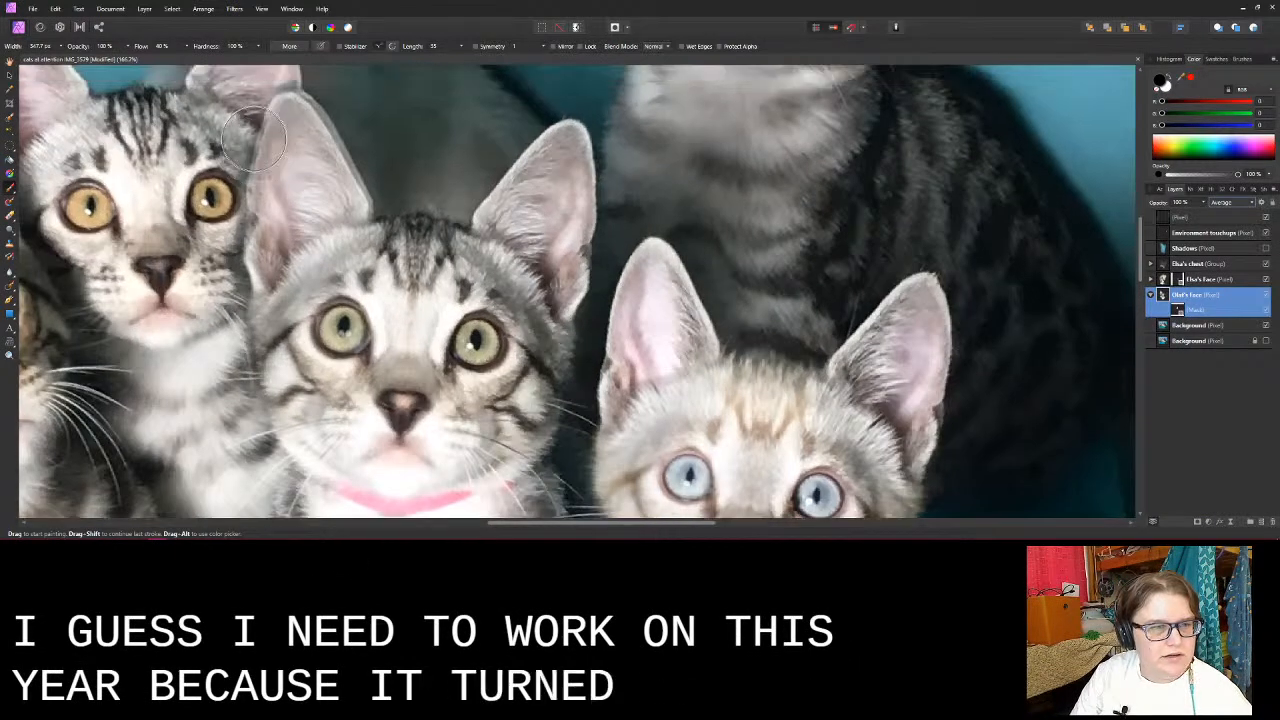
scroll(254, 140, "up", 2)
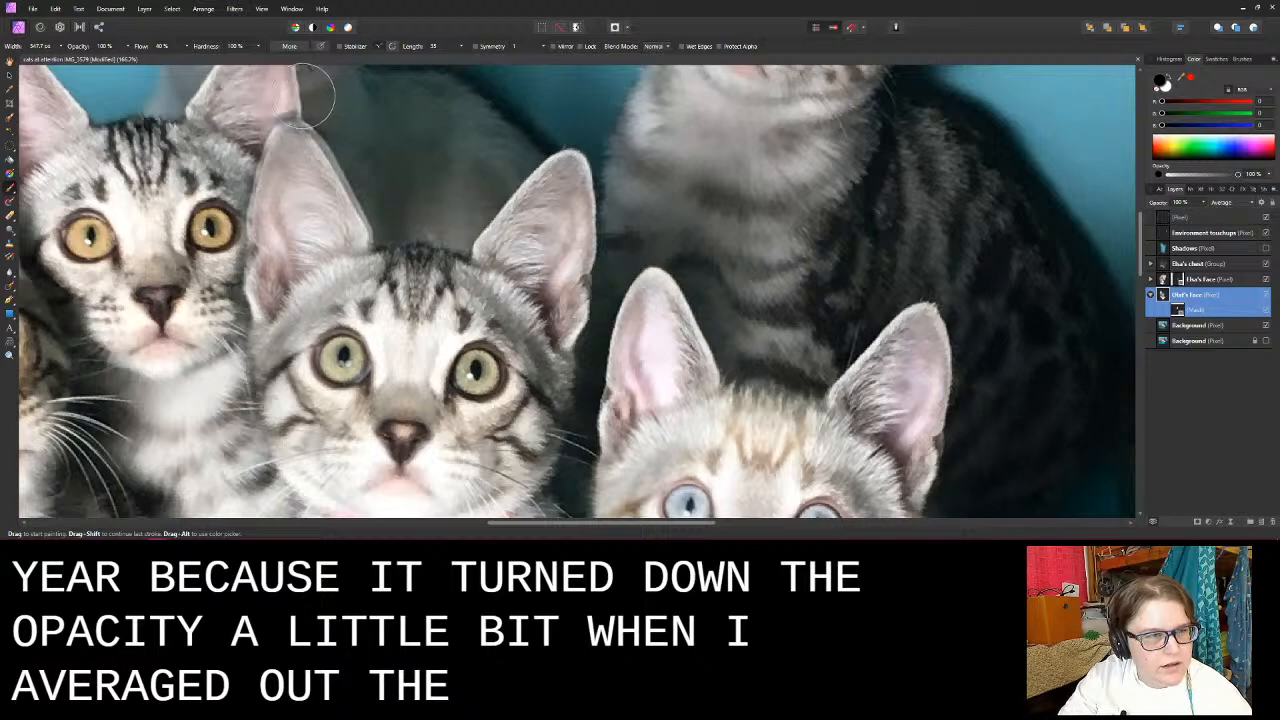
left_click_drag(337, 111, 376, 213)
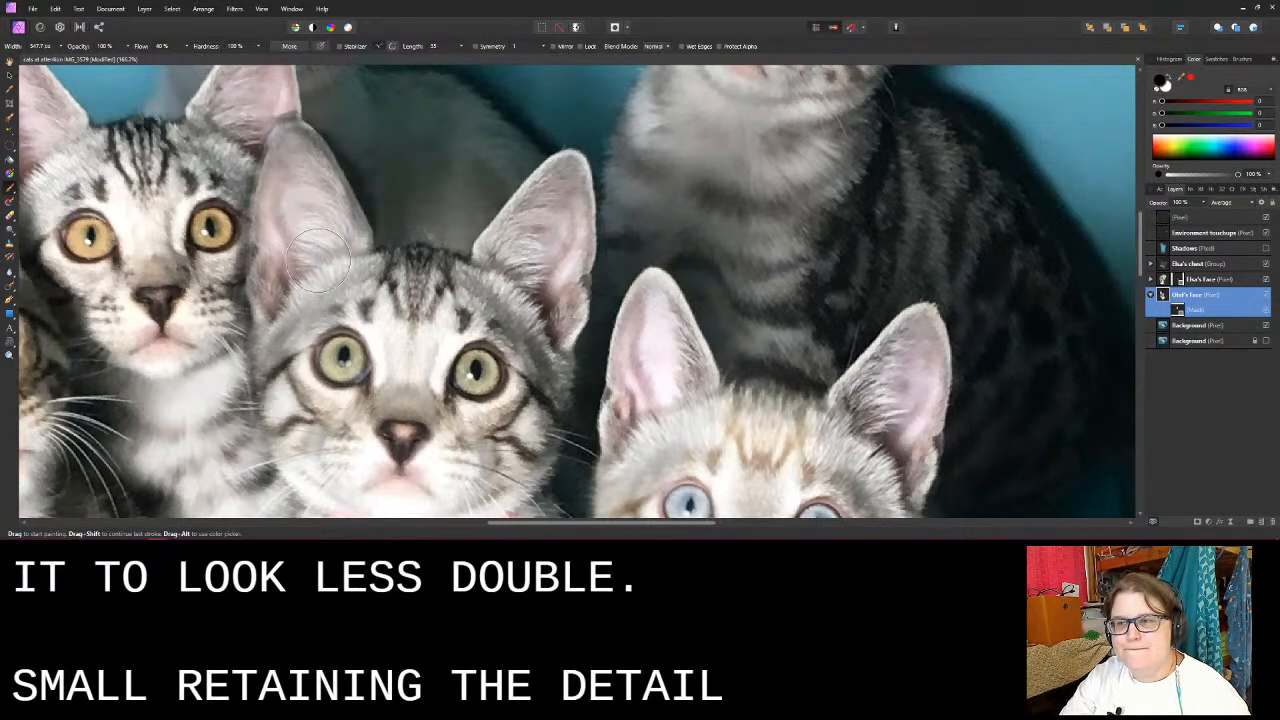
mouse_move(307, 242)
left_mouse_down()
mouse_move(296, 228)
mouse_move(309, 244)
mouse_move(317, 230)
mouse_move(294, 188)
left_mouse_up()
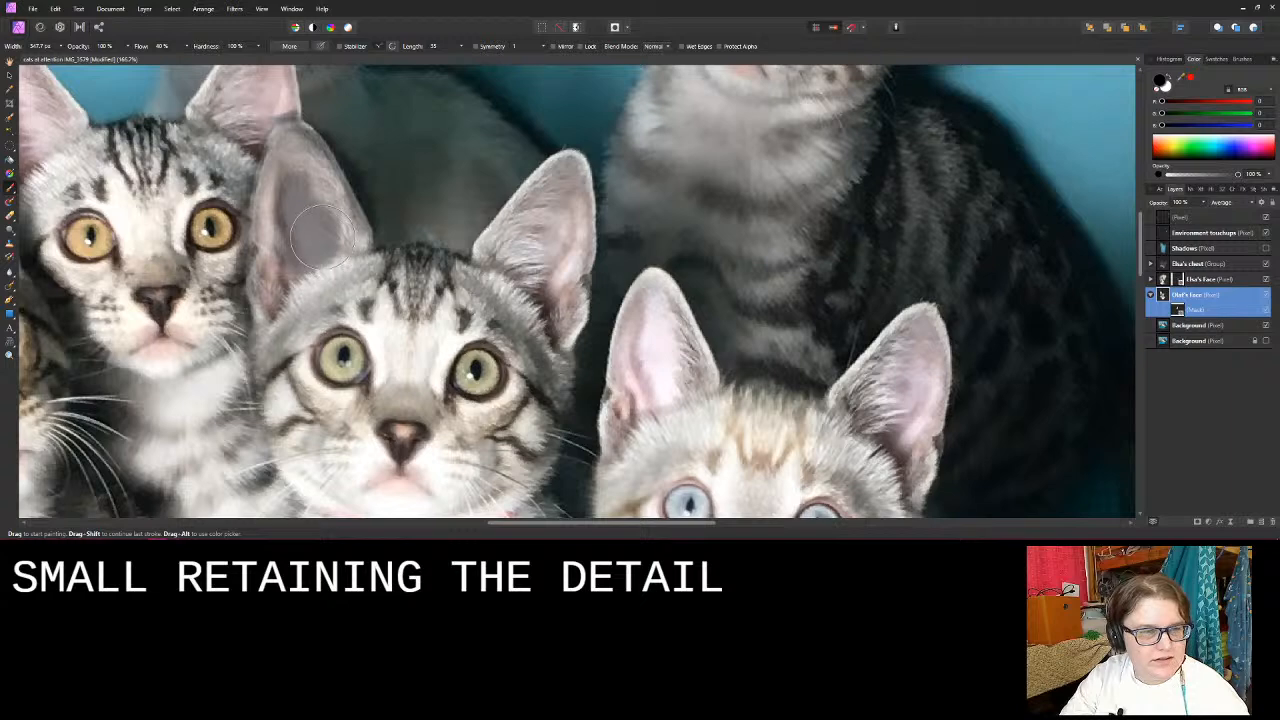
mouse_move(310, 190)
left_mouse_down()
mouse_move(290, 151)
mouse_move(349, 230)
mouse_move(294, 150)
mouse_move(320, 203)
left_mouse_up()
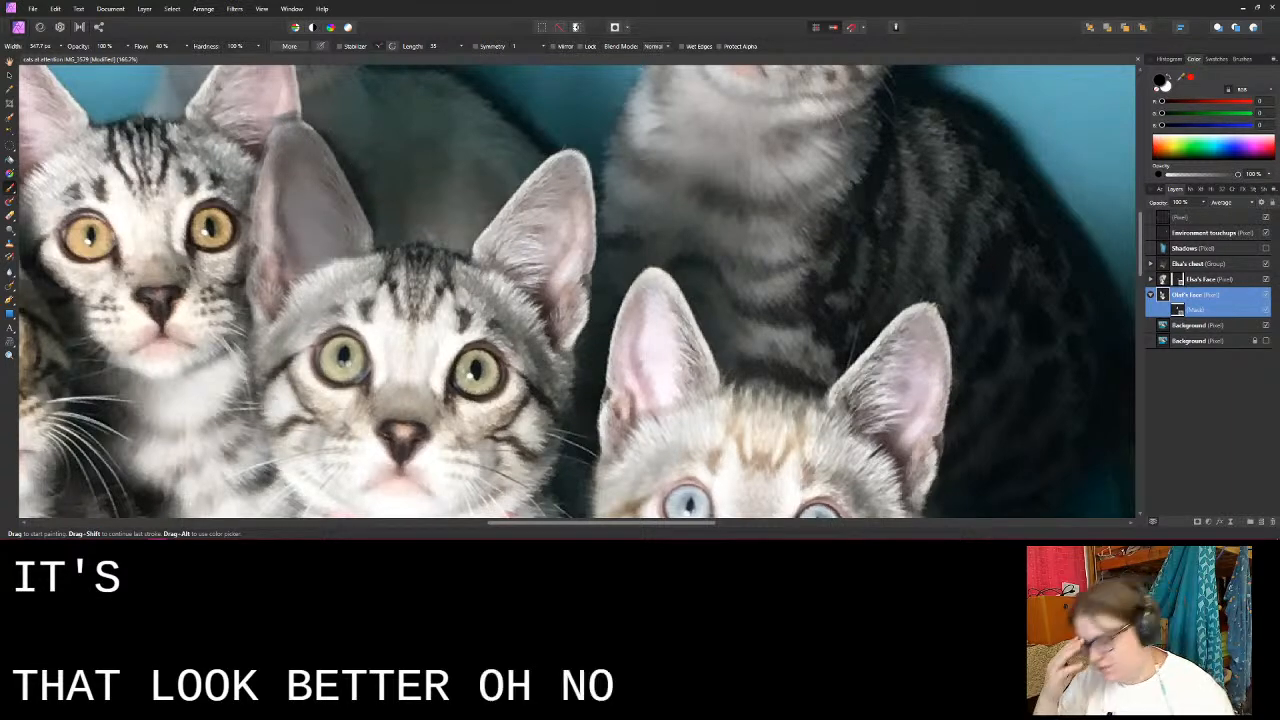
- Undo the black strokes painted directly on the Olaf's Face layer, keeping its blend mode at Average
key("ctrl+z")
key("ctrl+z")
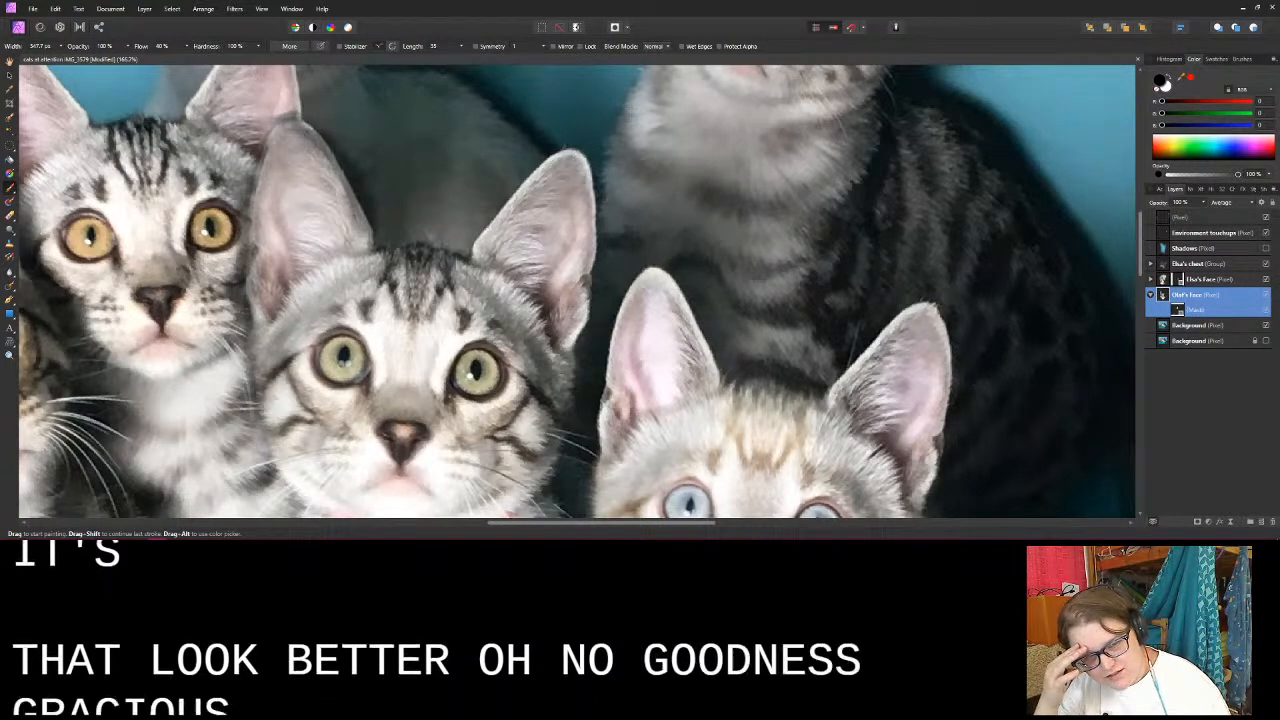
key("ctrl+z")
key("ctrl+z")
key("ctrl+z")
key("ctrl+z")
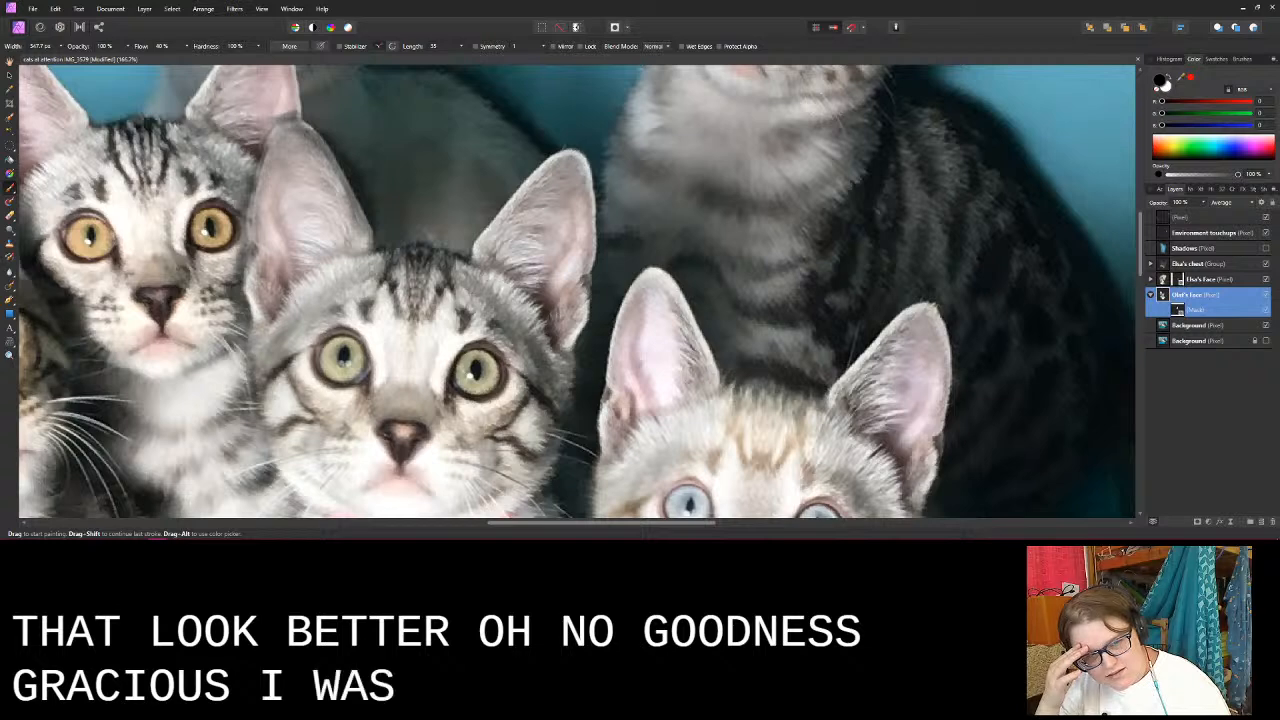
key("ctrl+z")
key("ctrl+z")
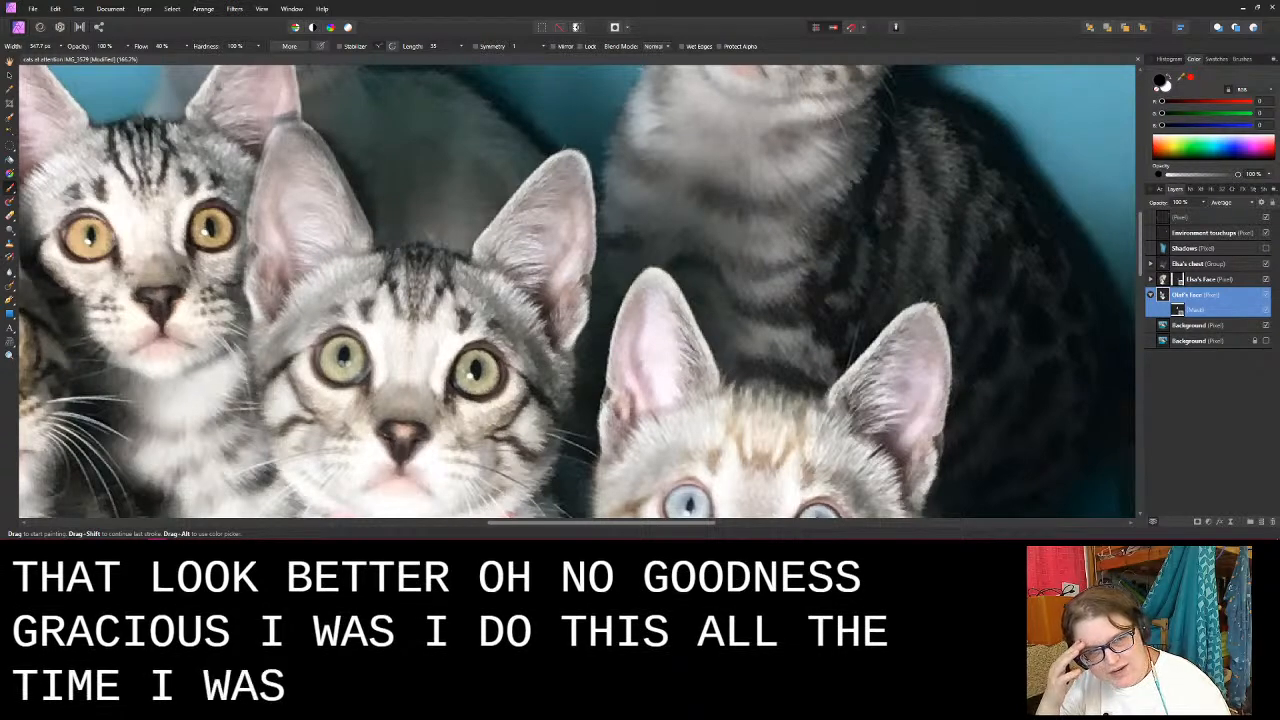
key("ctrl+z")
key("ctrl+z")
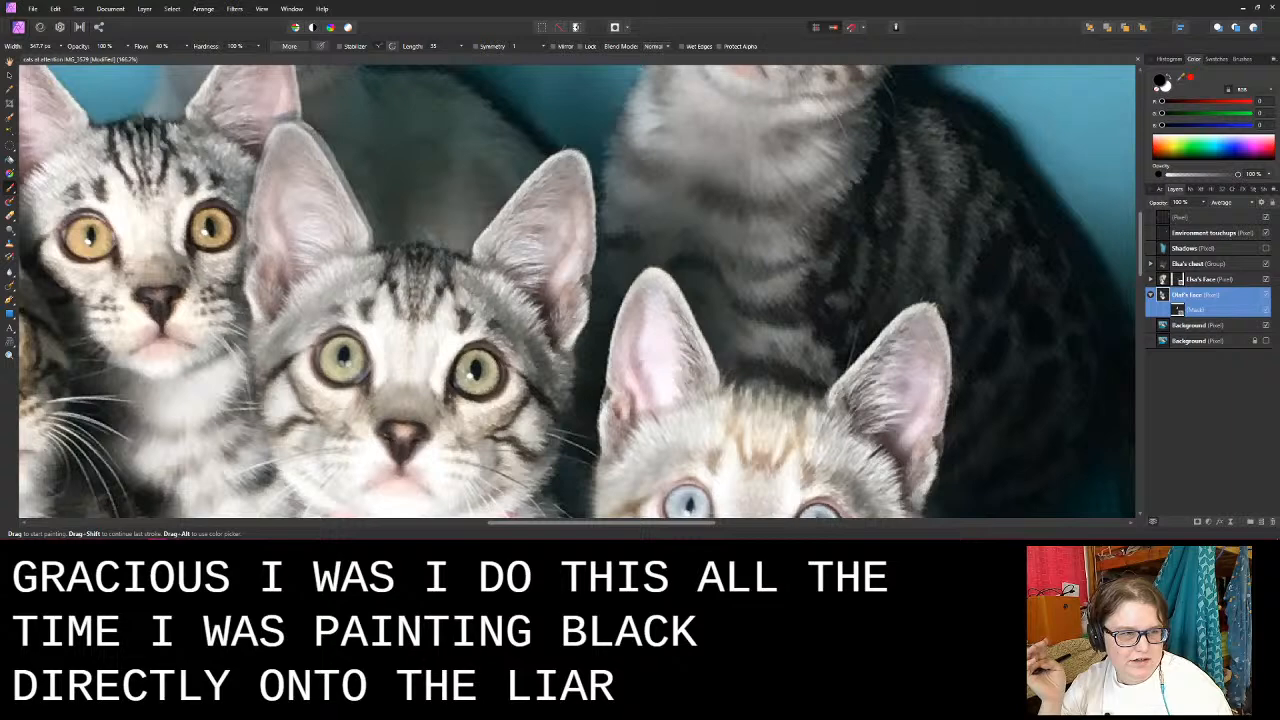
key("ctrl+z")
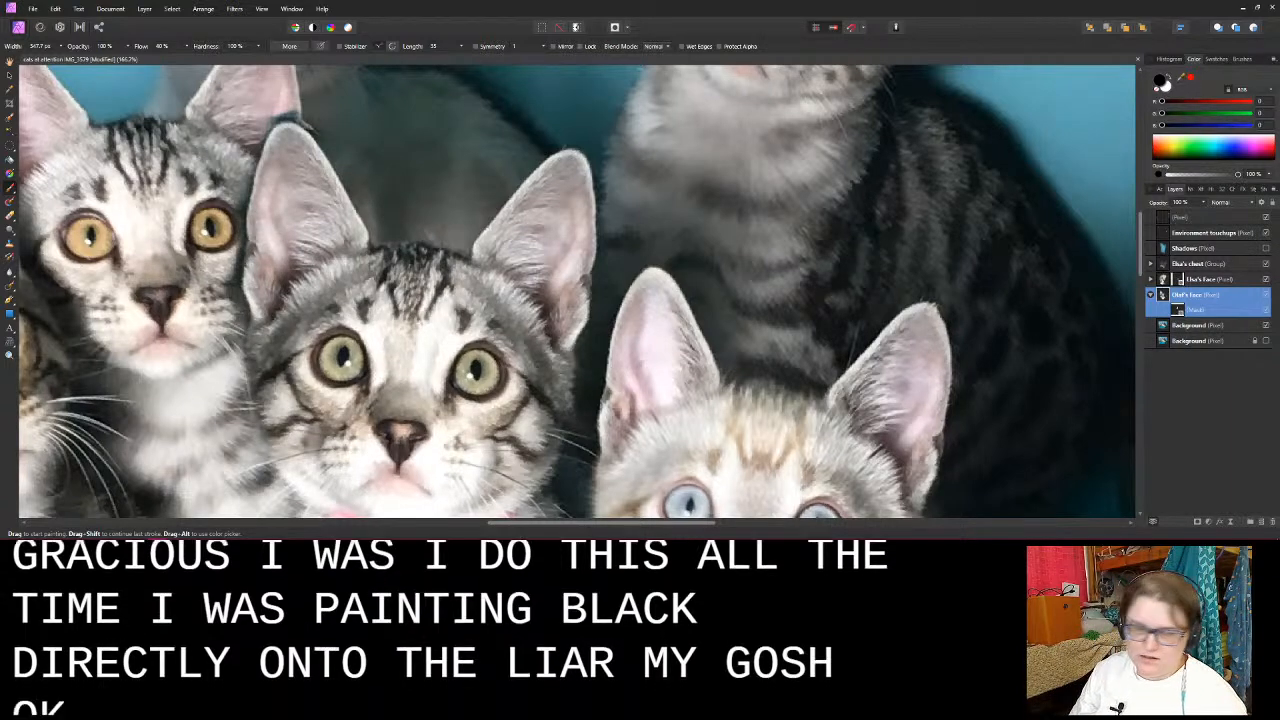
key("ctrl+shift+z")
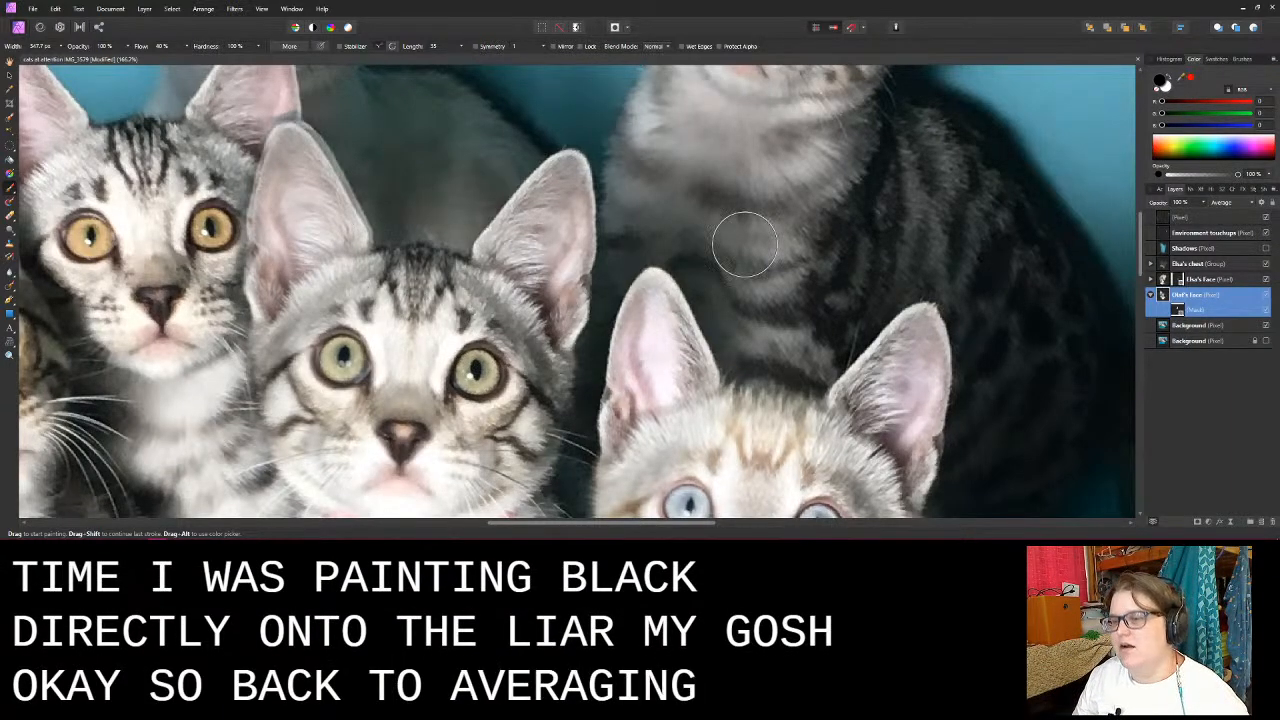
- Activate the Olaf's Face mask for painting and inspect the blended ears, face, collar and neighbouring kittens
left_click(1185, 310)
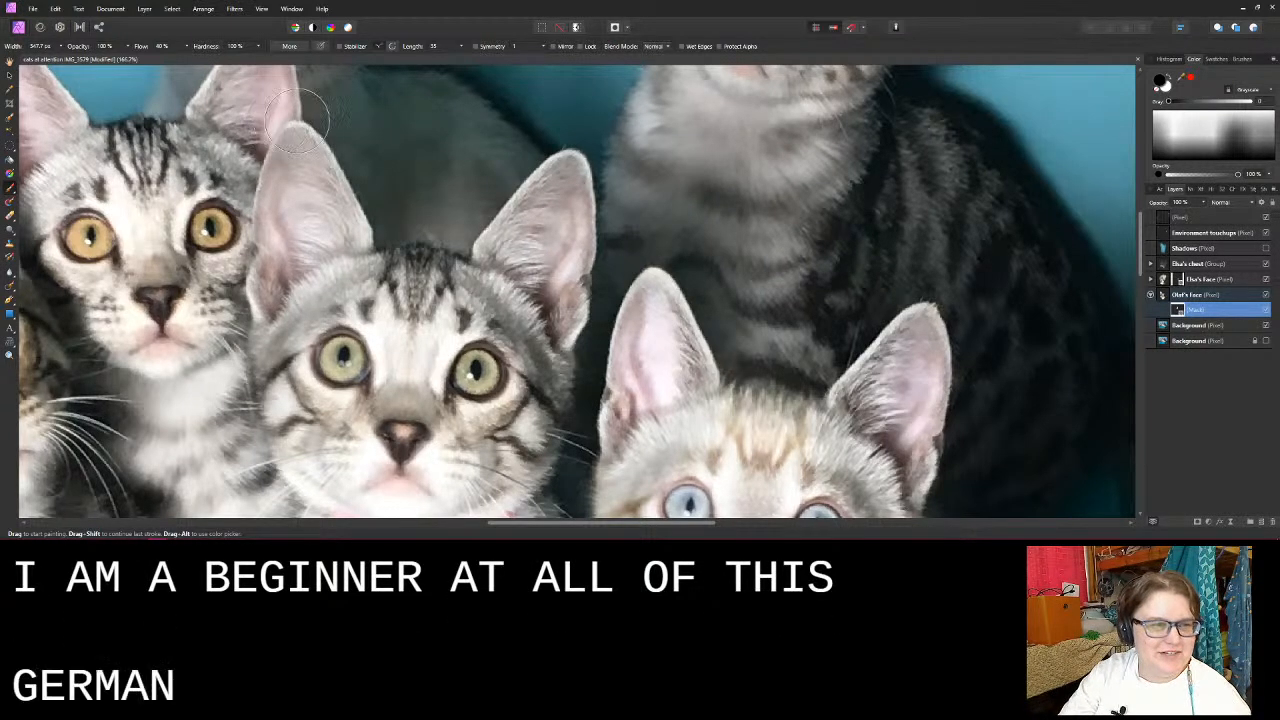
scroll(320, 214, "down", 2)
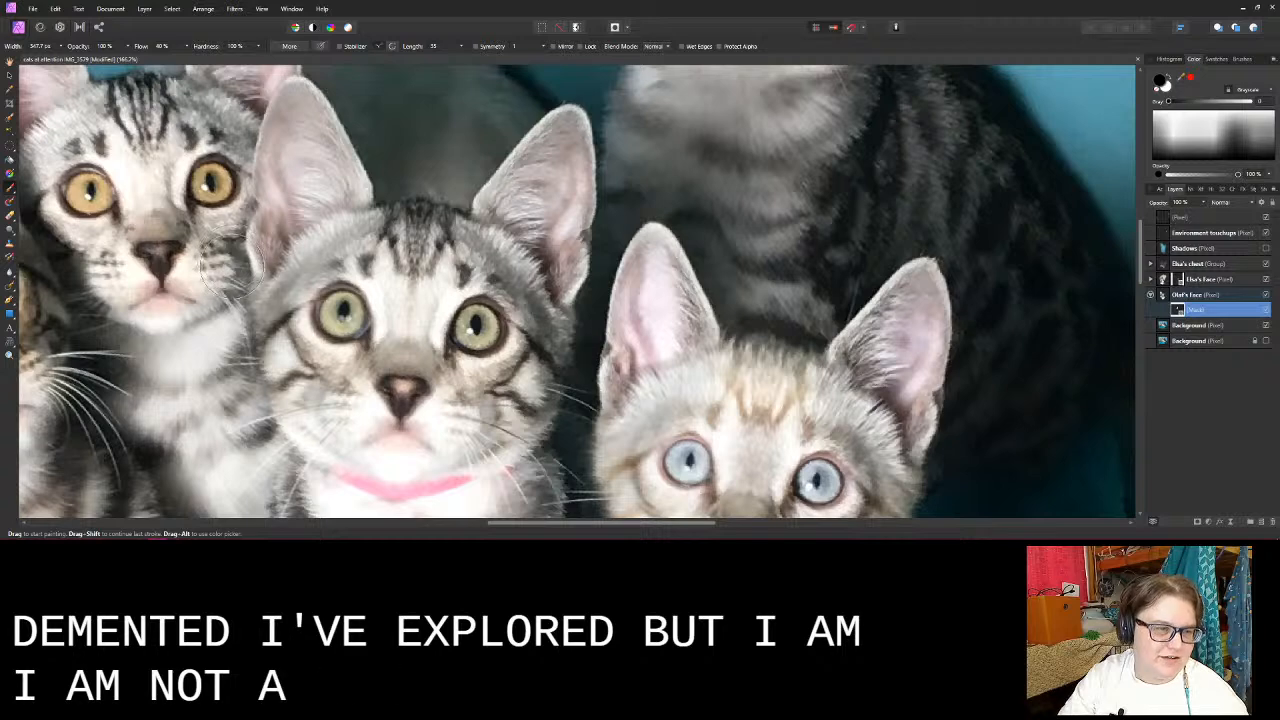
scroll(235, 265, "down", 3)
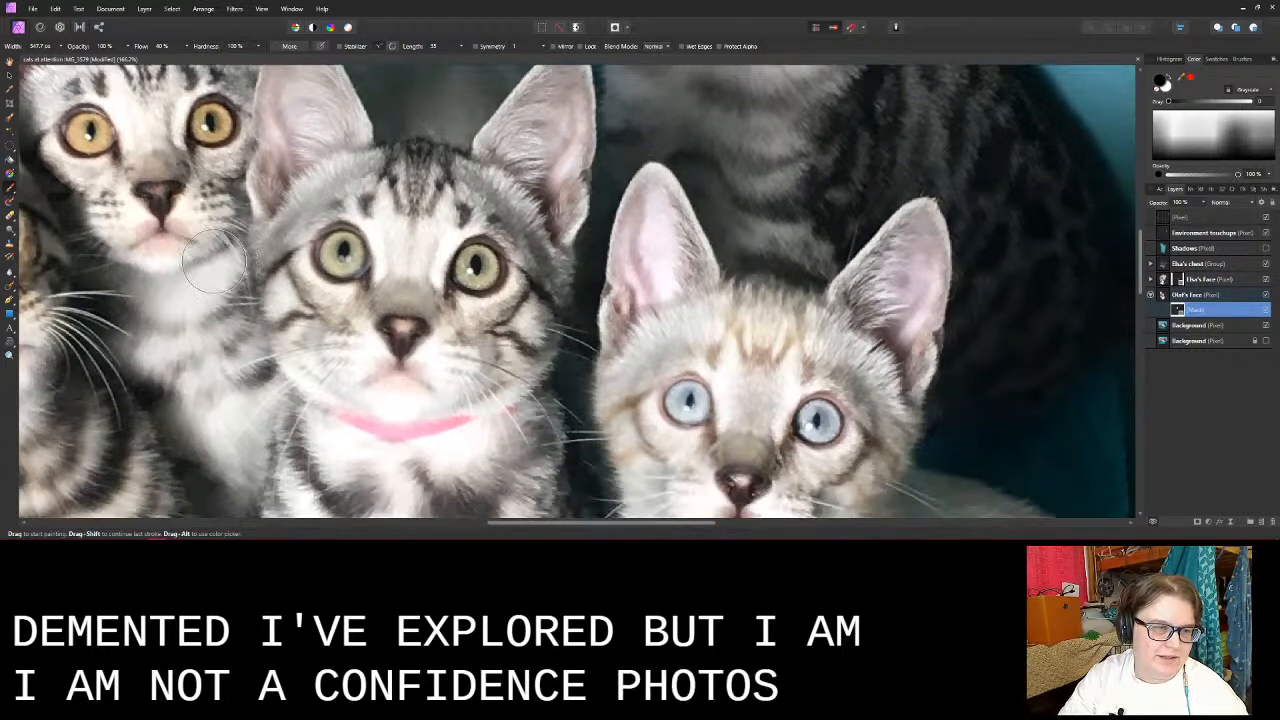
scroll(238, 272, "down", 3)
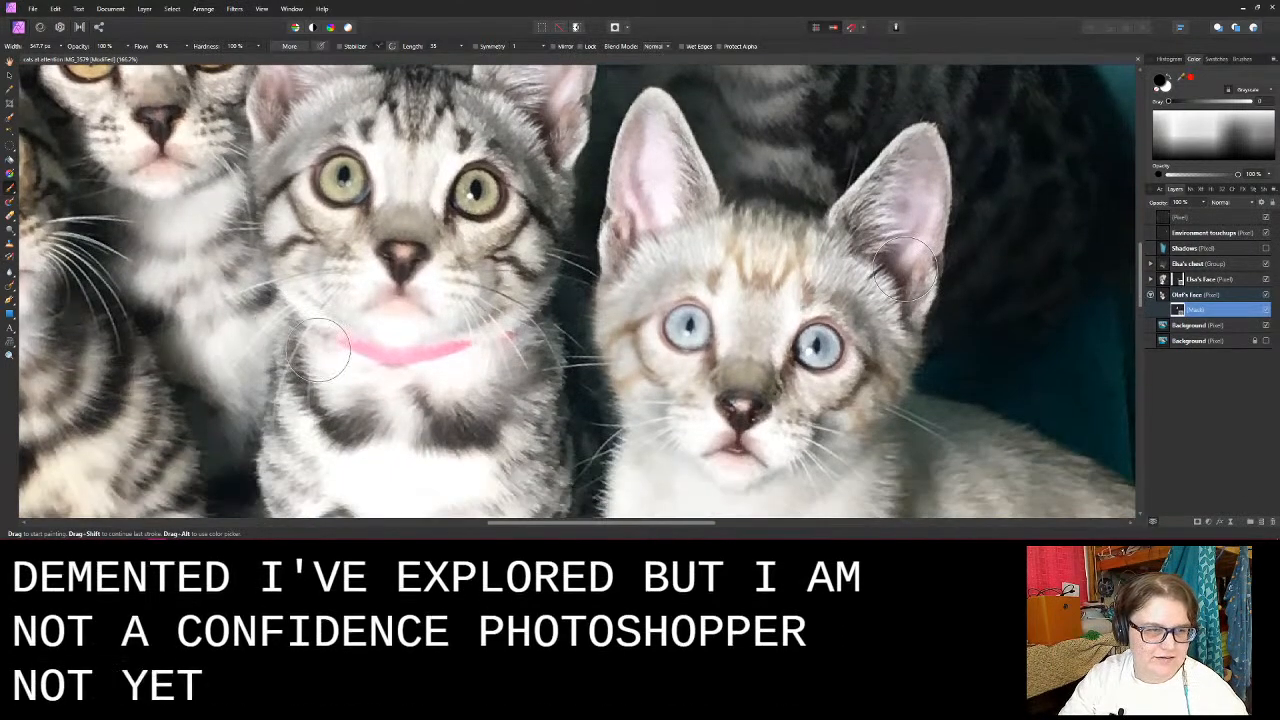
scroll(307, 315, "up", 2)
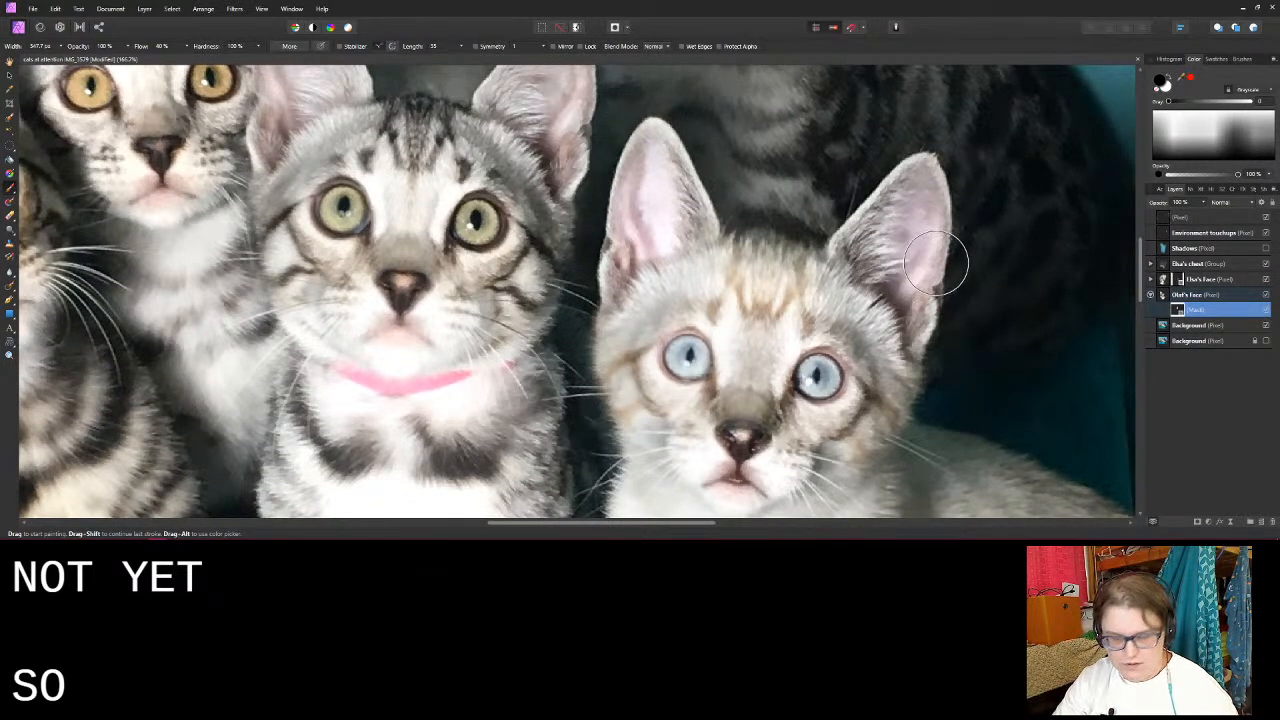
scroll(935, 263, "down", 3)
scroll(950, 260, "up", 2)
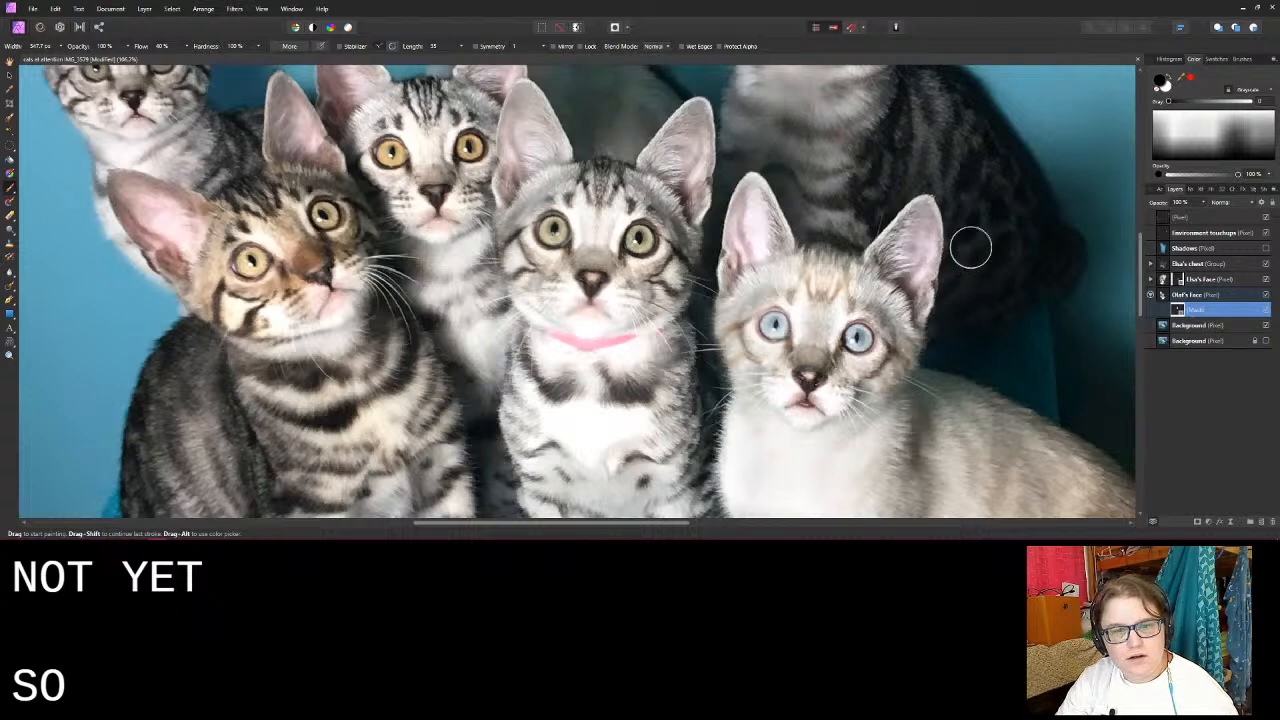
- Compare the pink-collared kitten's face with the Olaf's Face layer hidden and shown
scroll(978, 241, "down", 1)
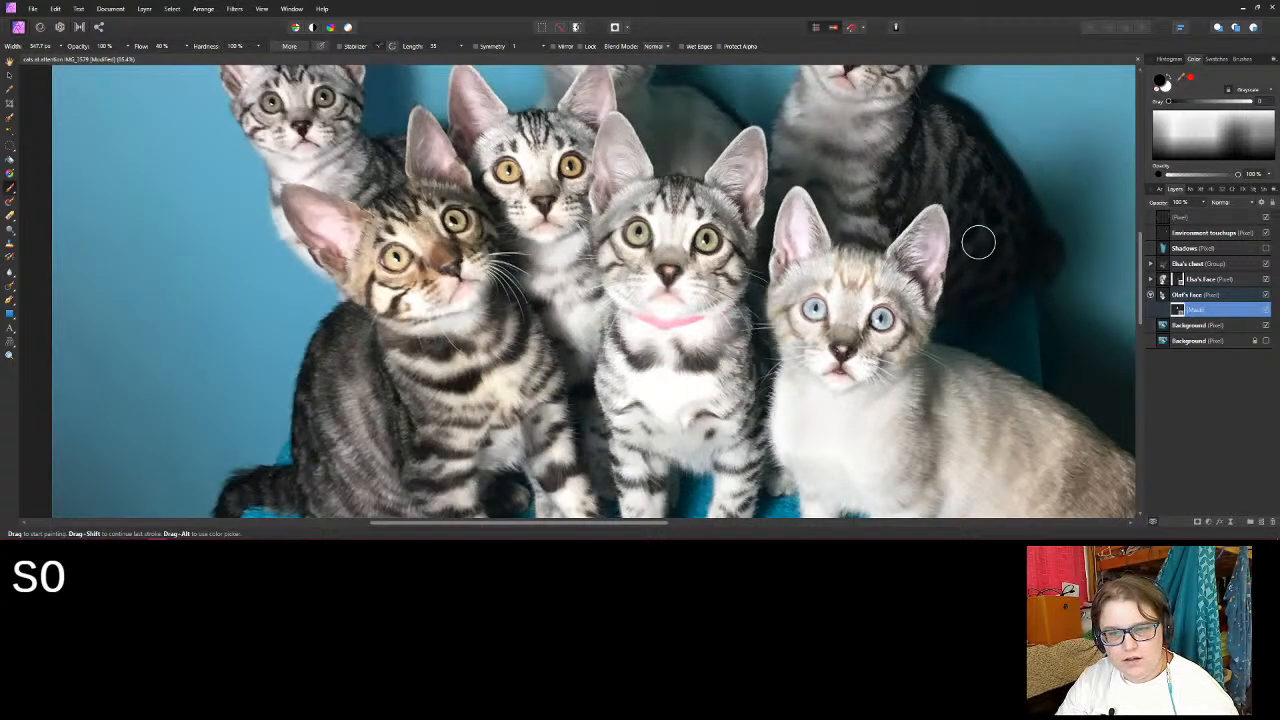
scroll(978, 241, "right", 5)
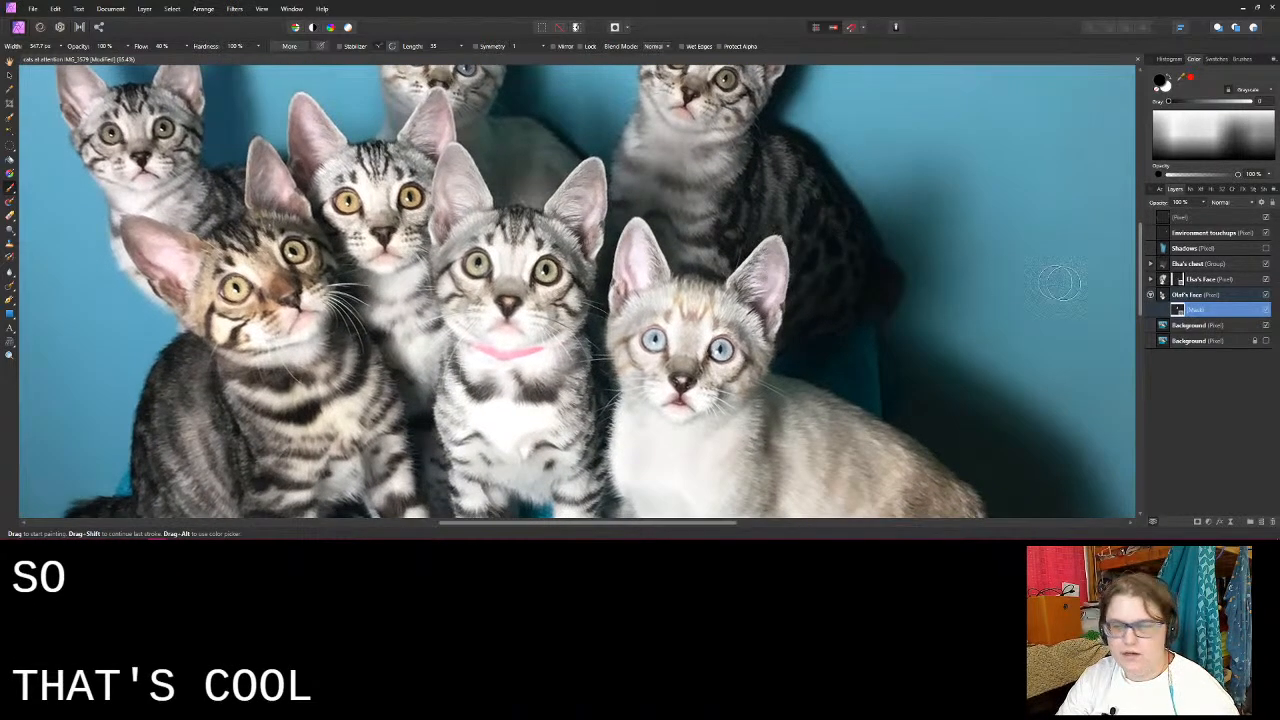
left_click(1266, 296)
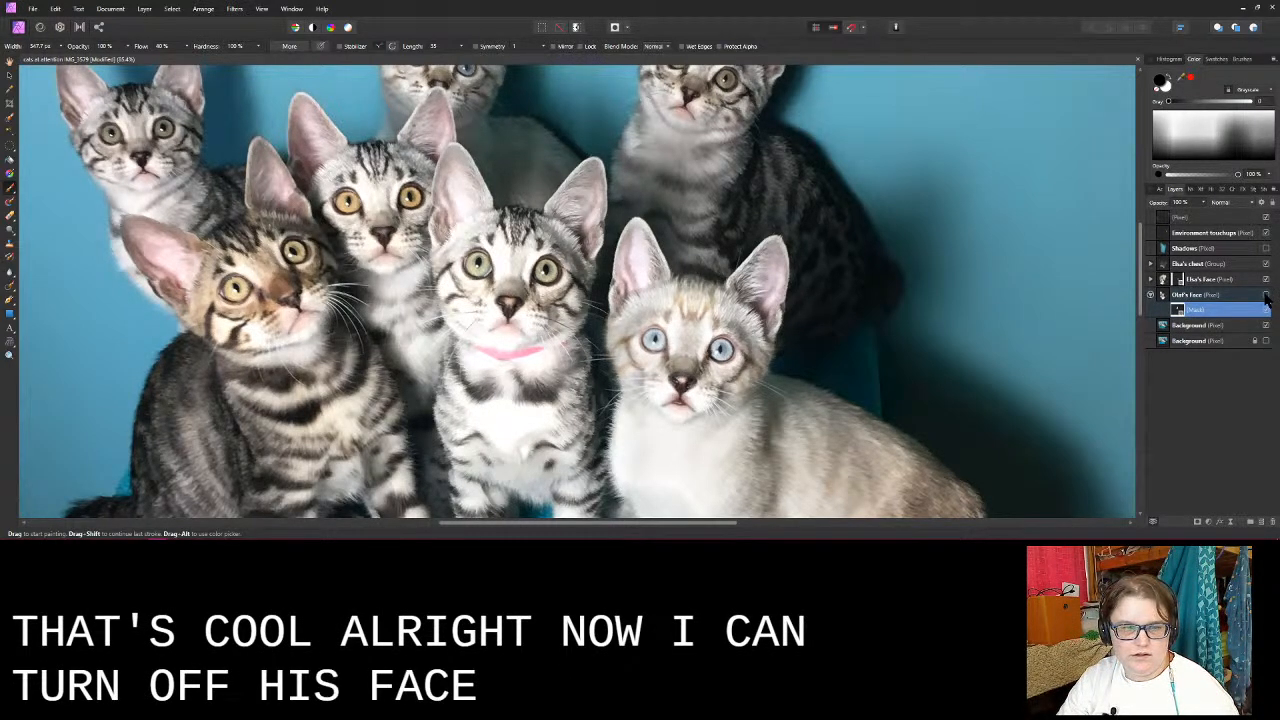
left_click(1266, 296)
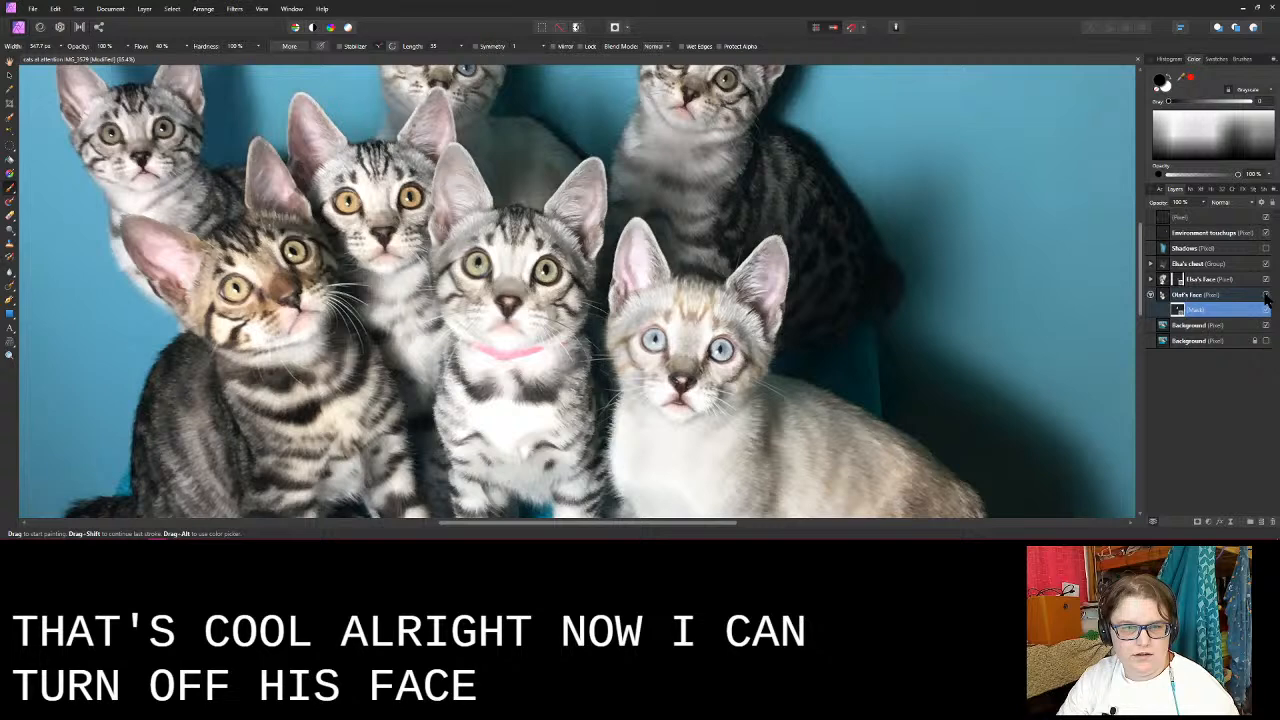
left_click(1266, 296)
left_click(1266, 296)
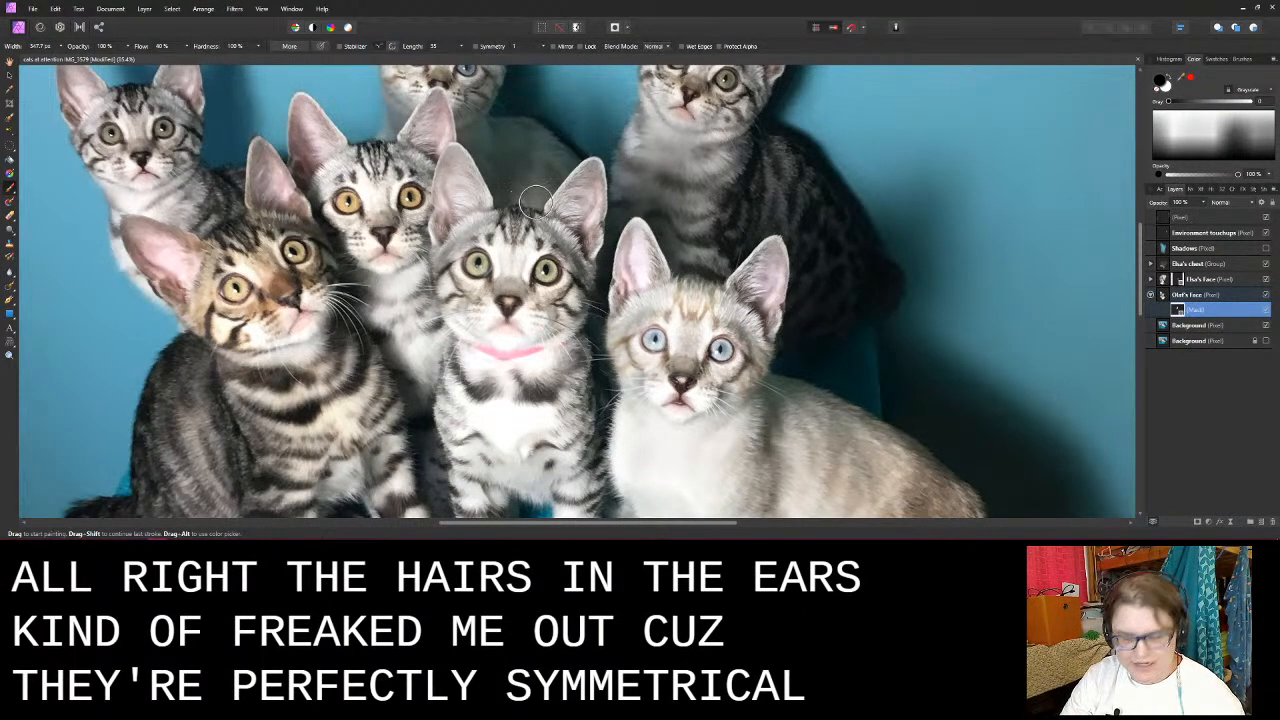
- Erase the mismatched highlight from the pink-collared kitten's flipped eye on the Olaf's Face mask with a smaller brush
scroll(535, 202, "up", 5)
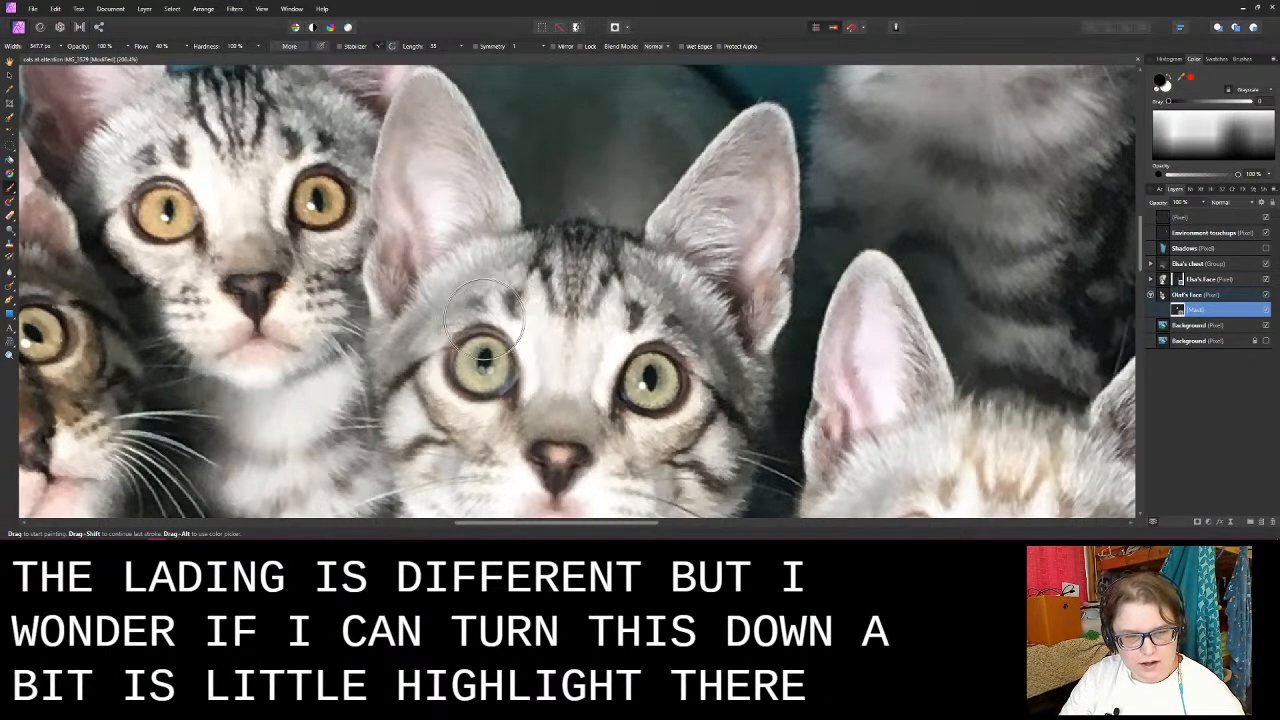
scroll(481, 330, "down", 2)
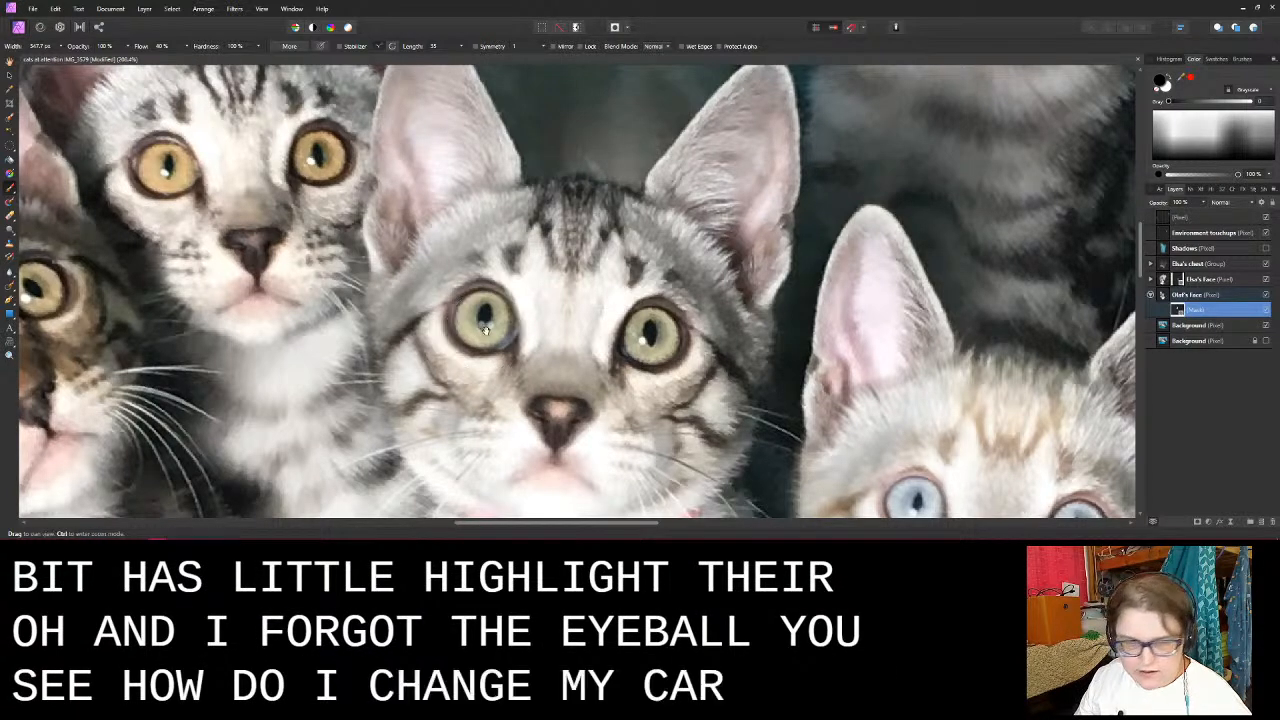
key("space")
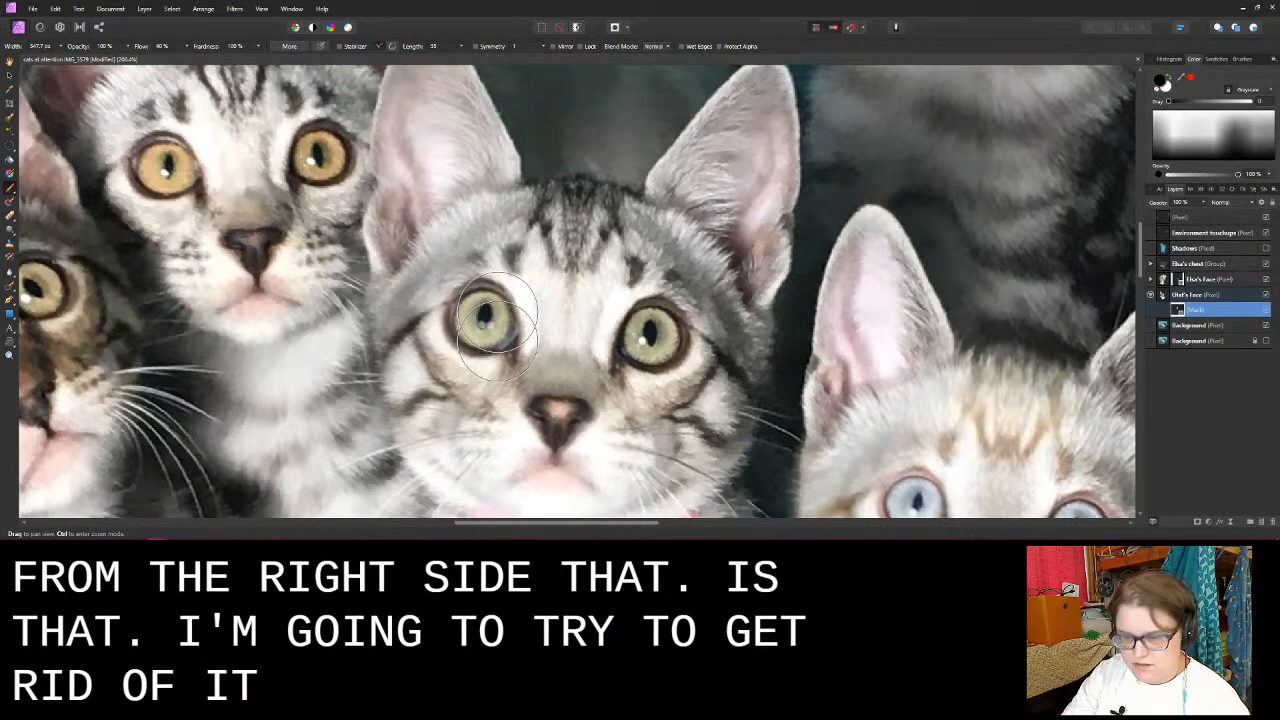
key("bracketleft")
key("bracketleft")
key("bracketleft")
key("bracketleft")
key("bracketleft")
key("bracketleft")
key("bracketleft")
key("bracketleft")
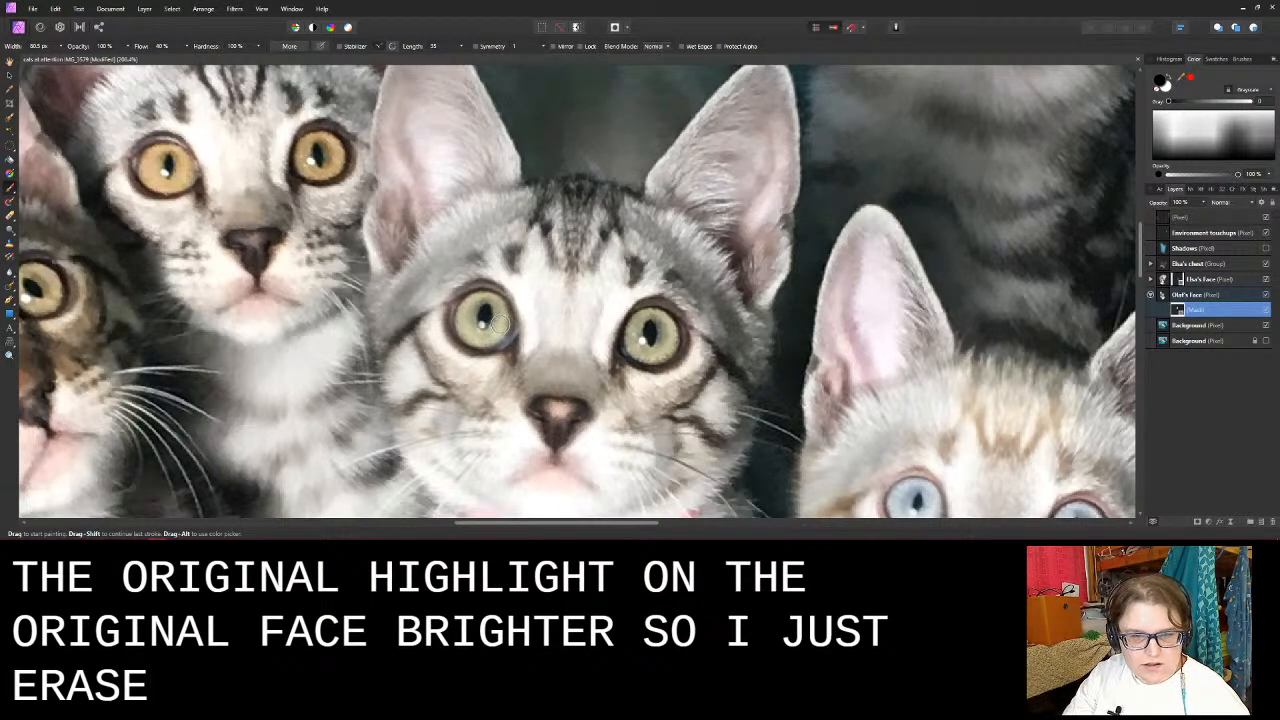
- Inspect the edited face within the whole kitten group, and recheck it against the photo without the Olaf's Face layer
scroll(495, 342, "down", 4)
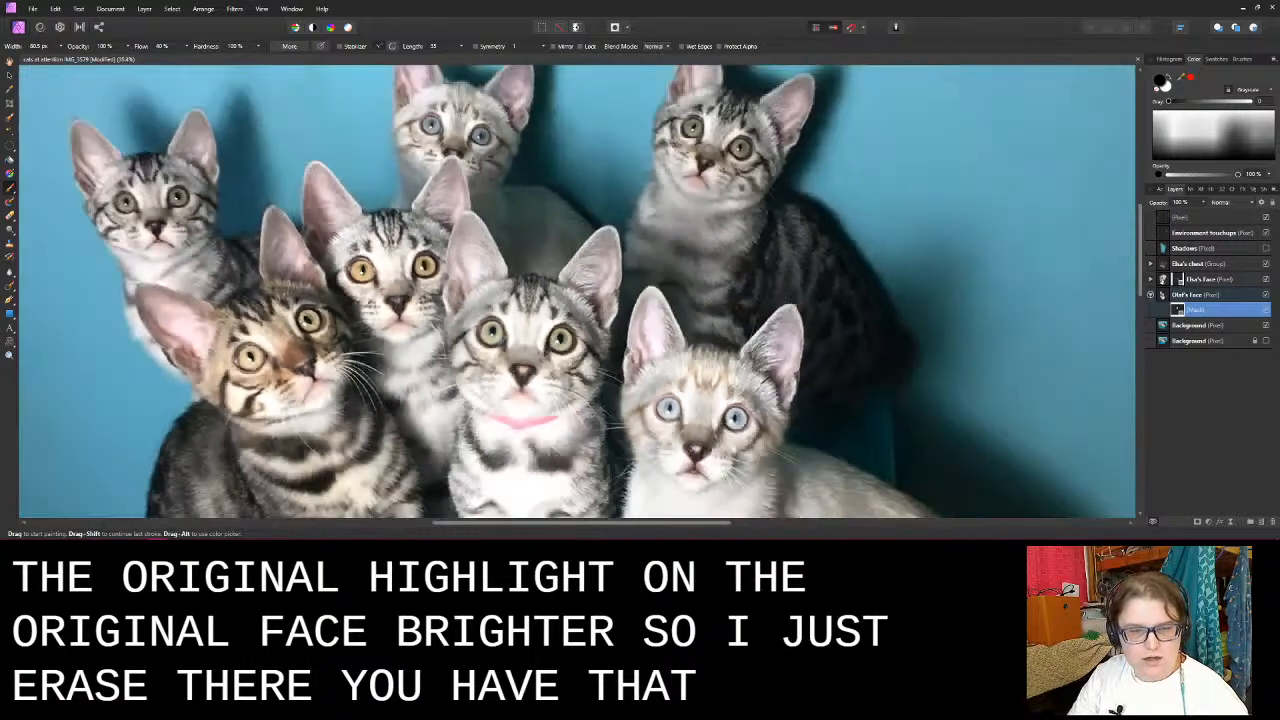
scroll(560, 362, "down", 1)
scroll(560, 362, "down", 3)
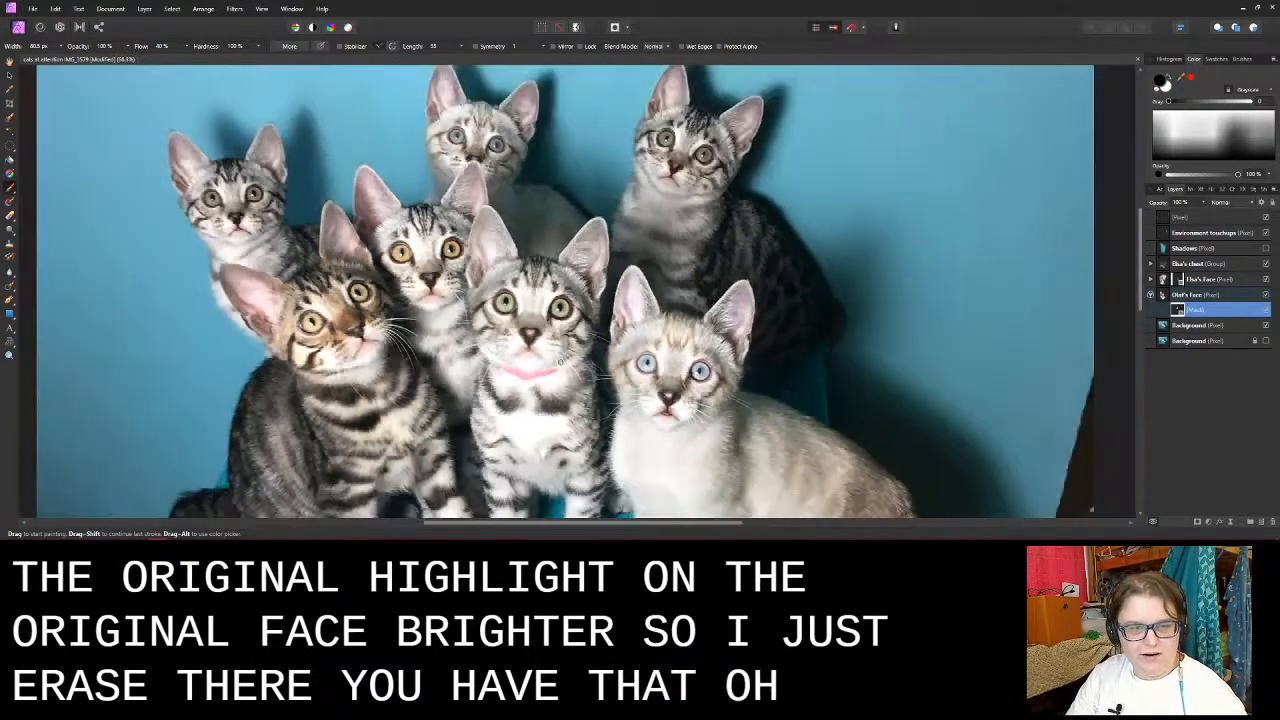
scroll(560, 362, "down", 1)
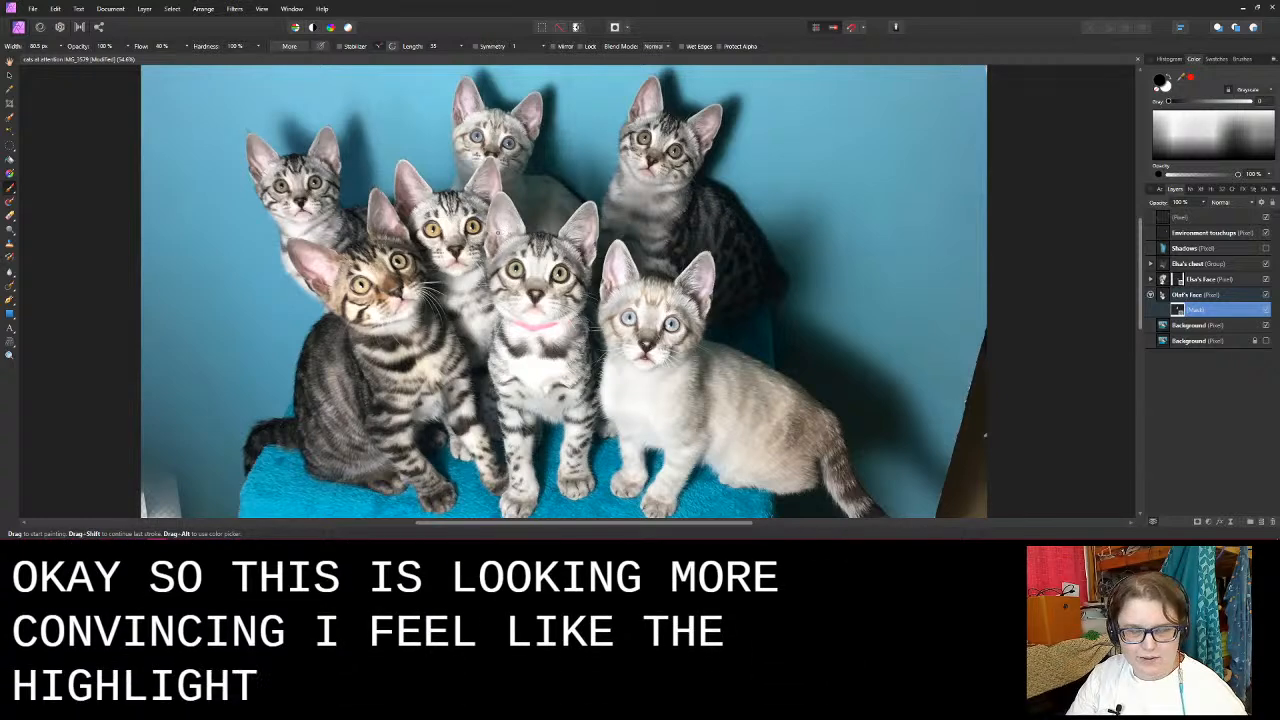
scroll(512, 228, "up", 3)
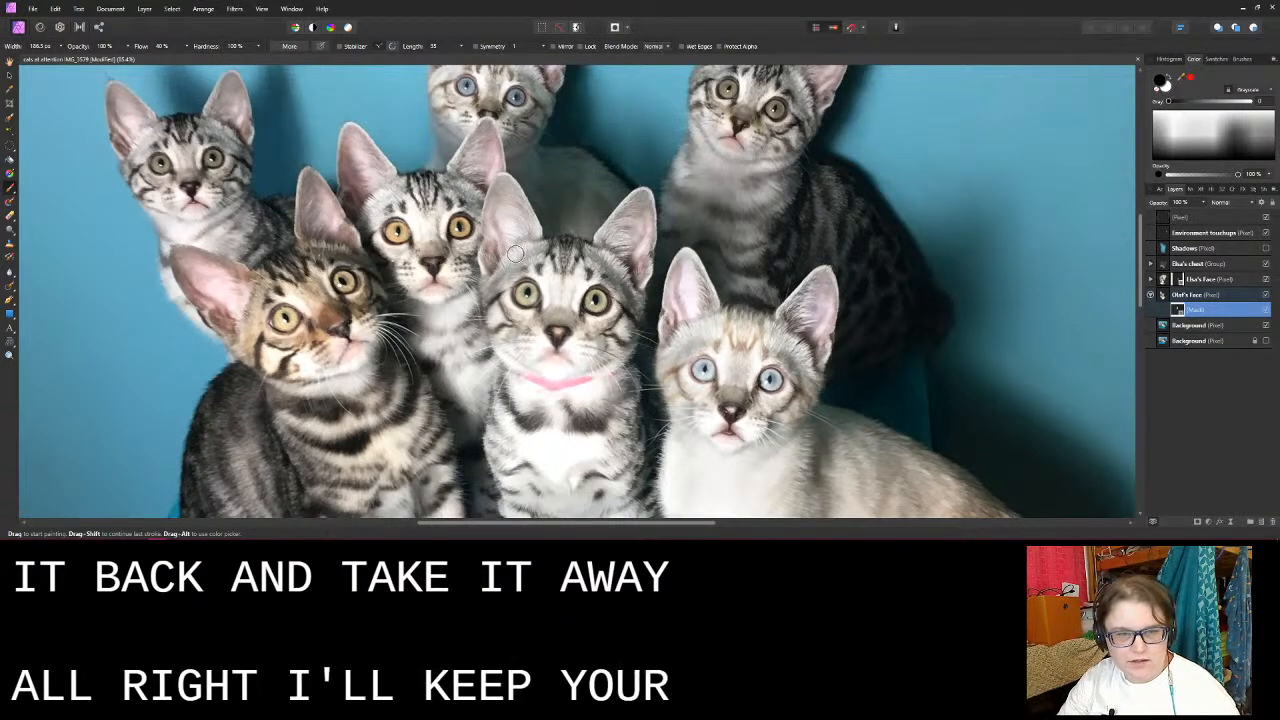
scroll(530, 254, "down", 1)
scroll(577, 217, "down", 4)
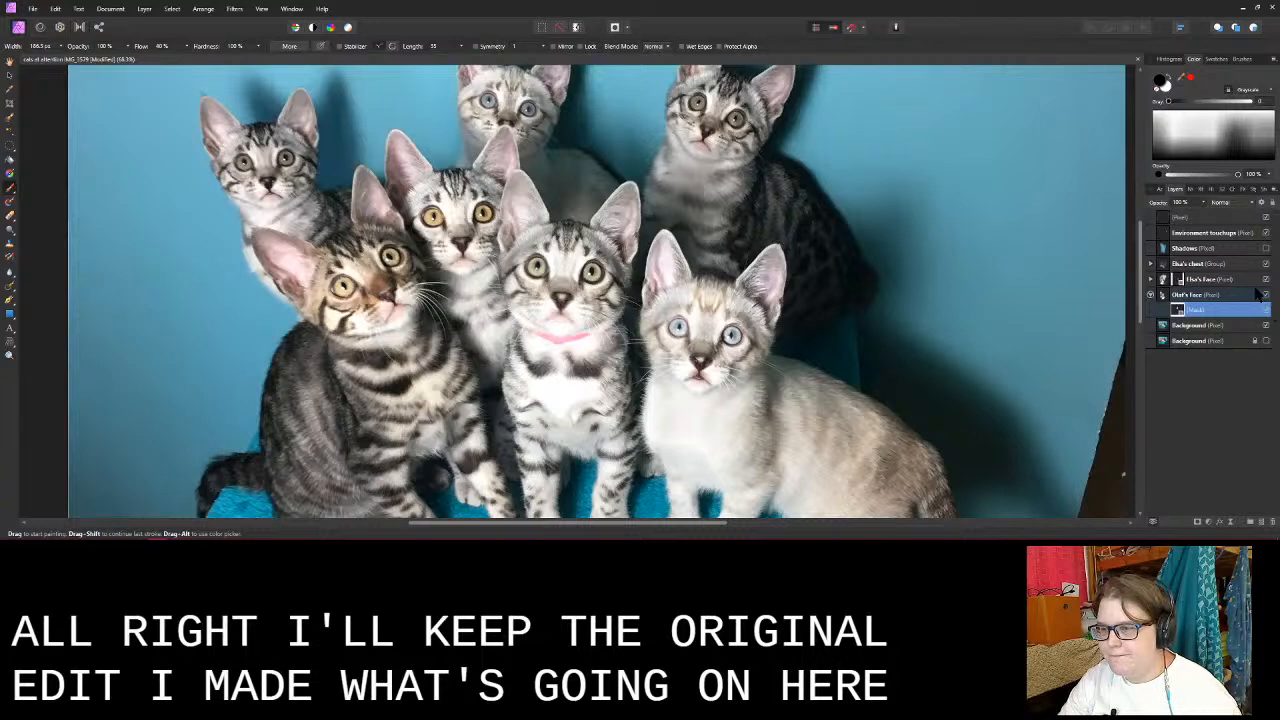
left_click(1267, 297)
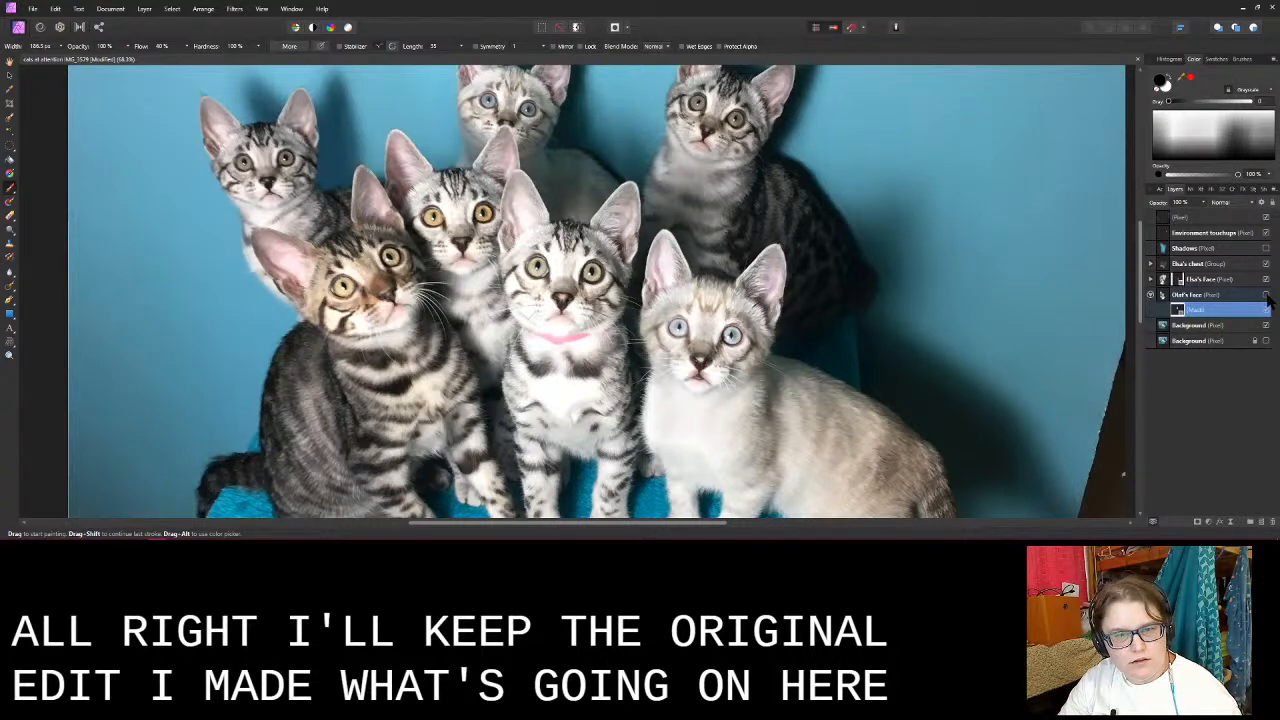
left_click(1267, 297)
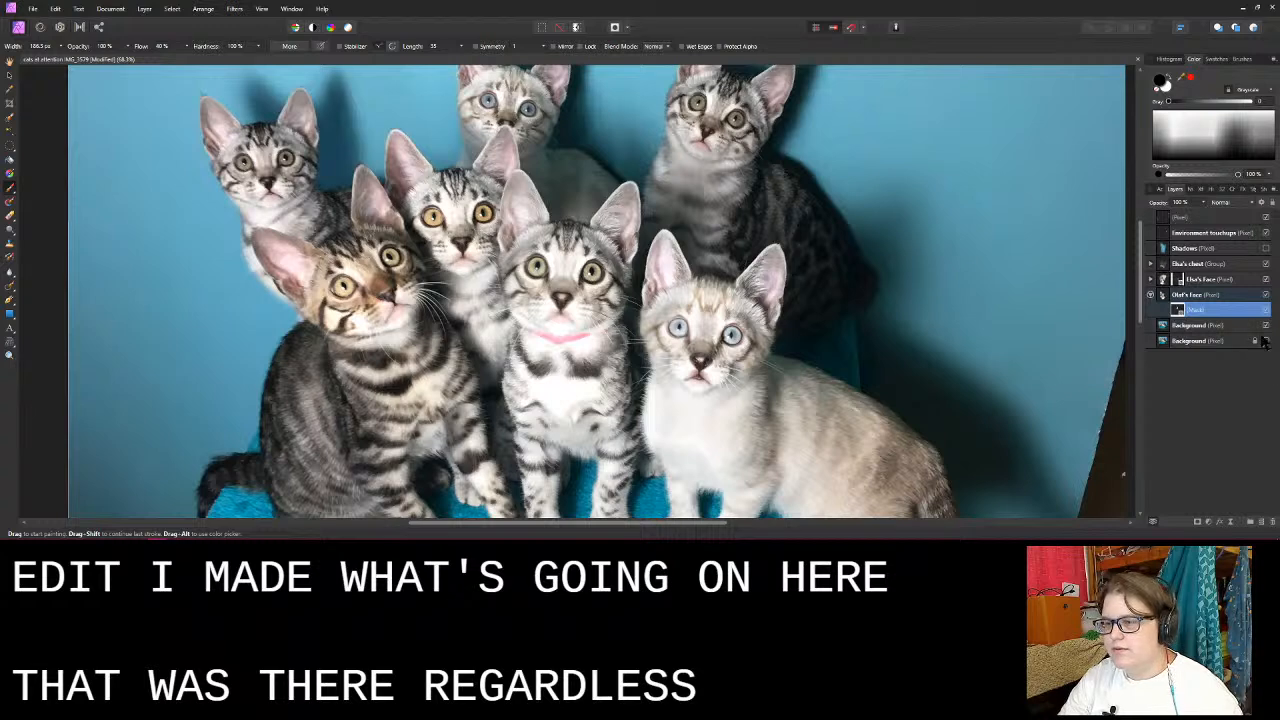
- Rename the unnamed pixel layer above Environment touchups as Inpainting layer (background)
left_click(1220, 233)
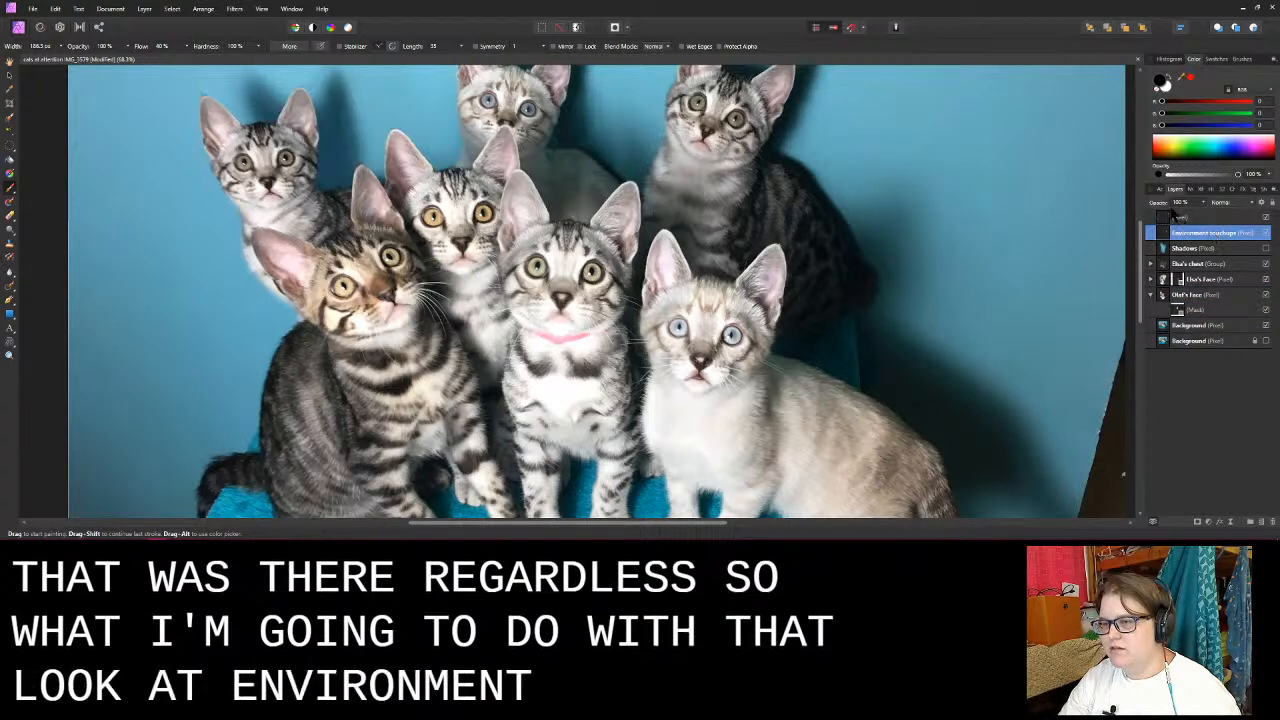
double_click(1190, 217)
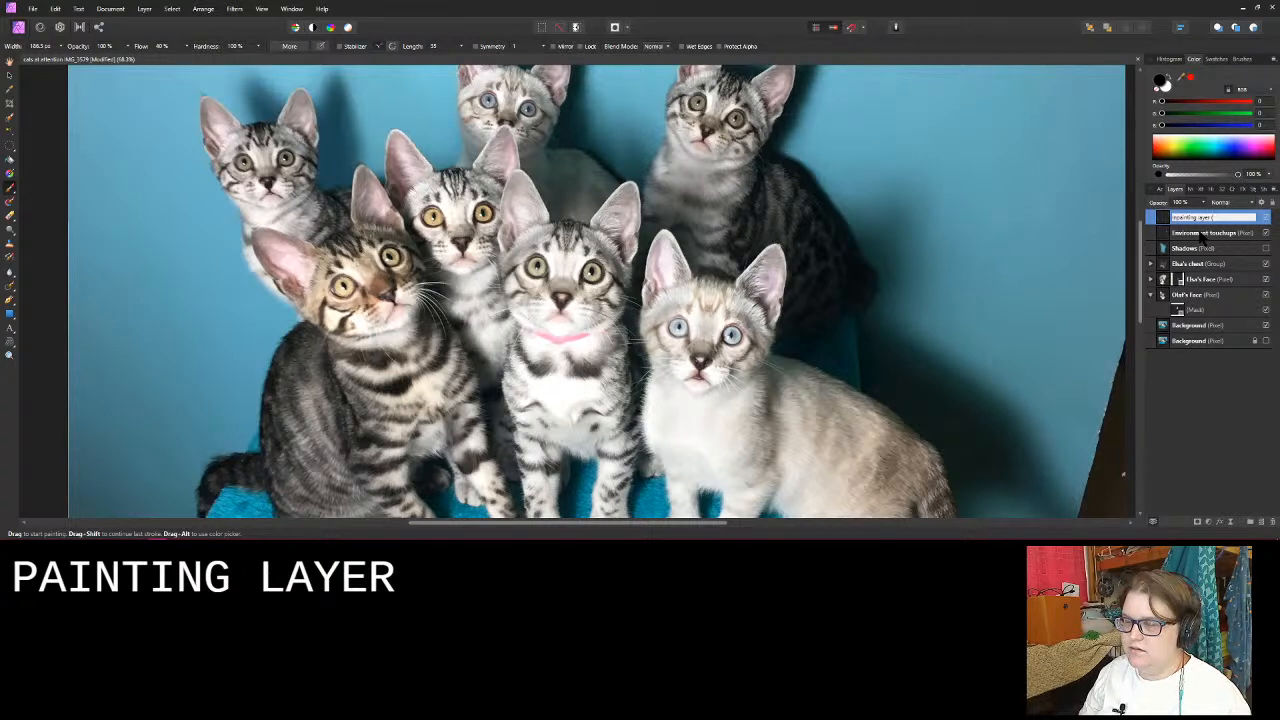
key("Return")
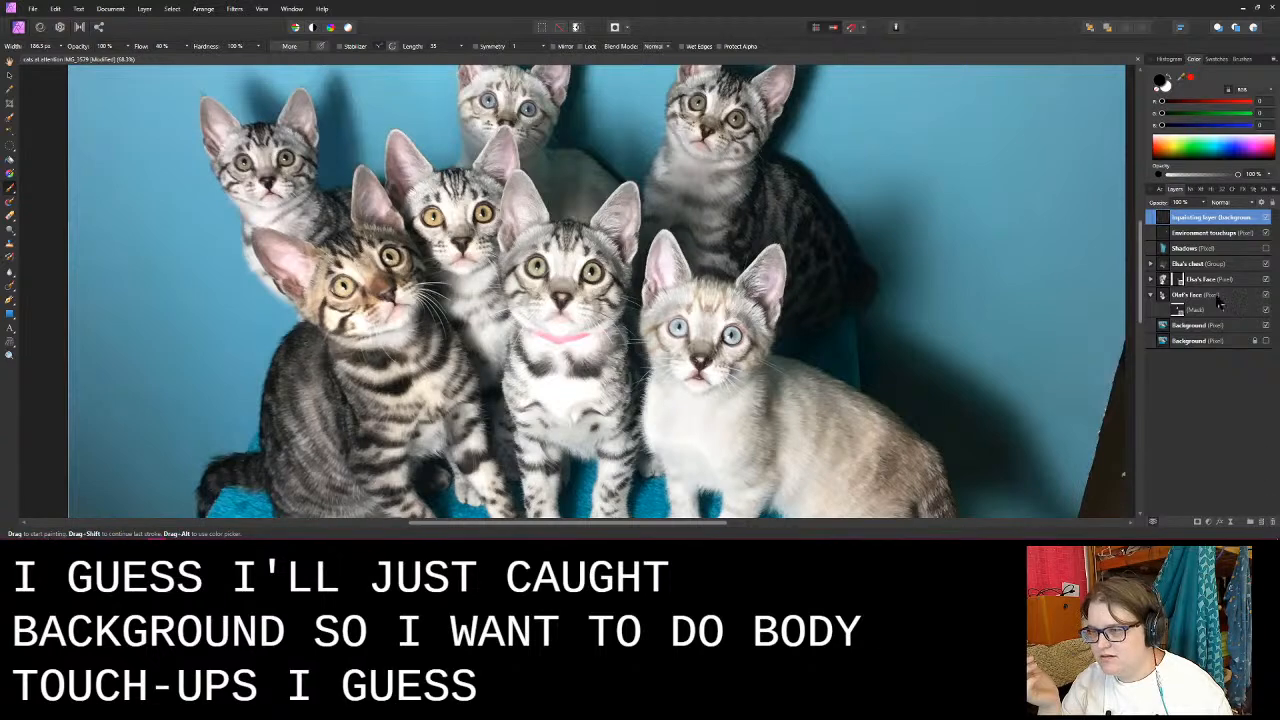
- Add a new pixel layer above Environment touchups and name it Cat Touch Ups
left_click(1204, 233)
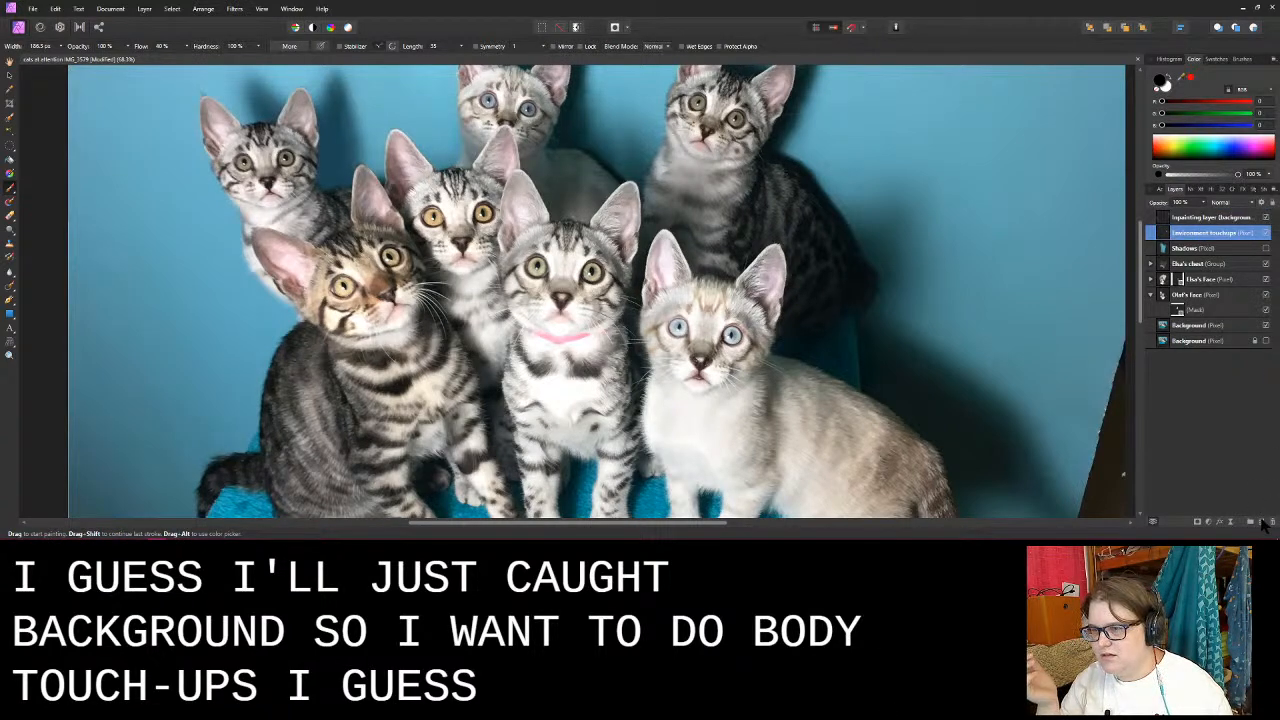
left_click(1262, 521)
double_click(1191, 234)
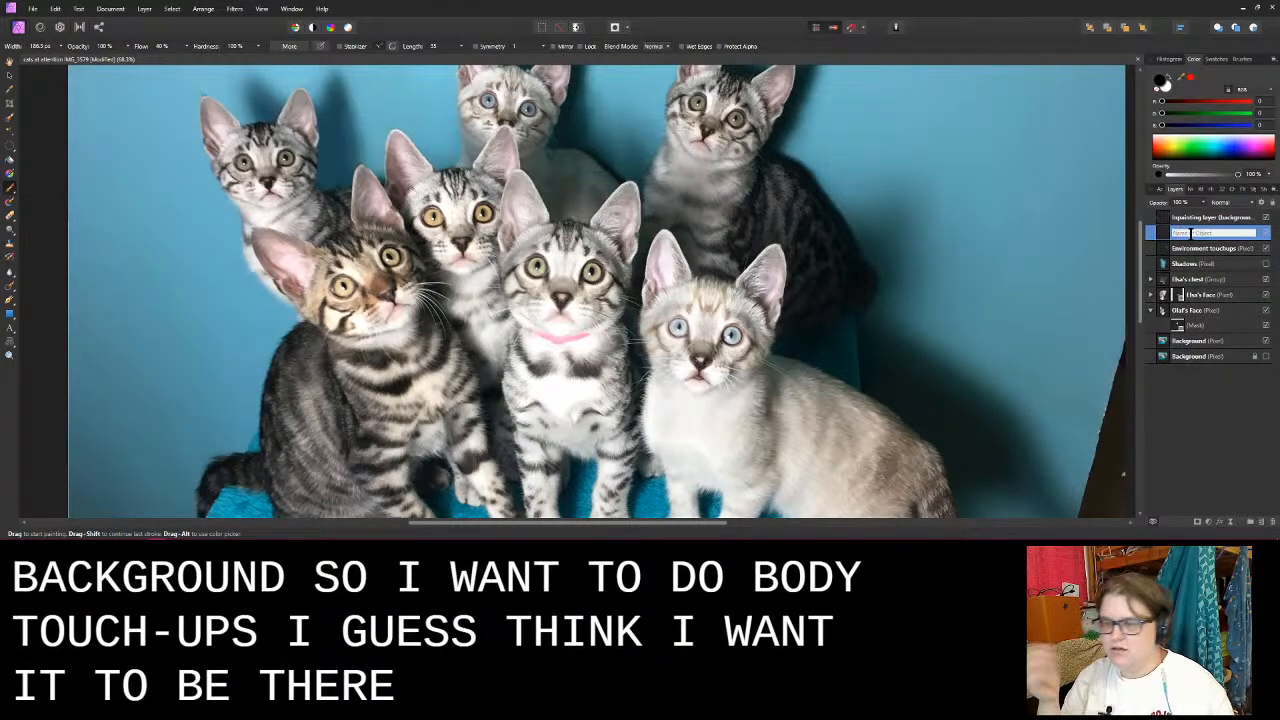
type("Bod")
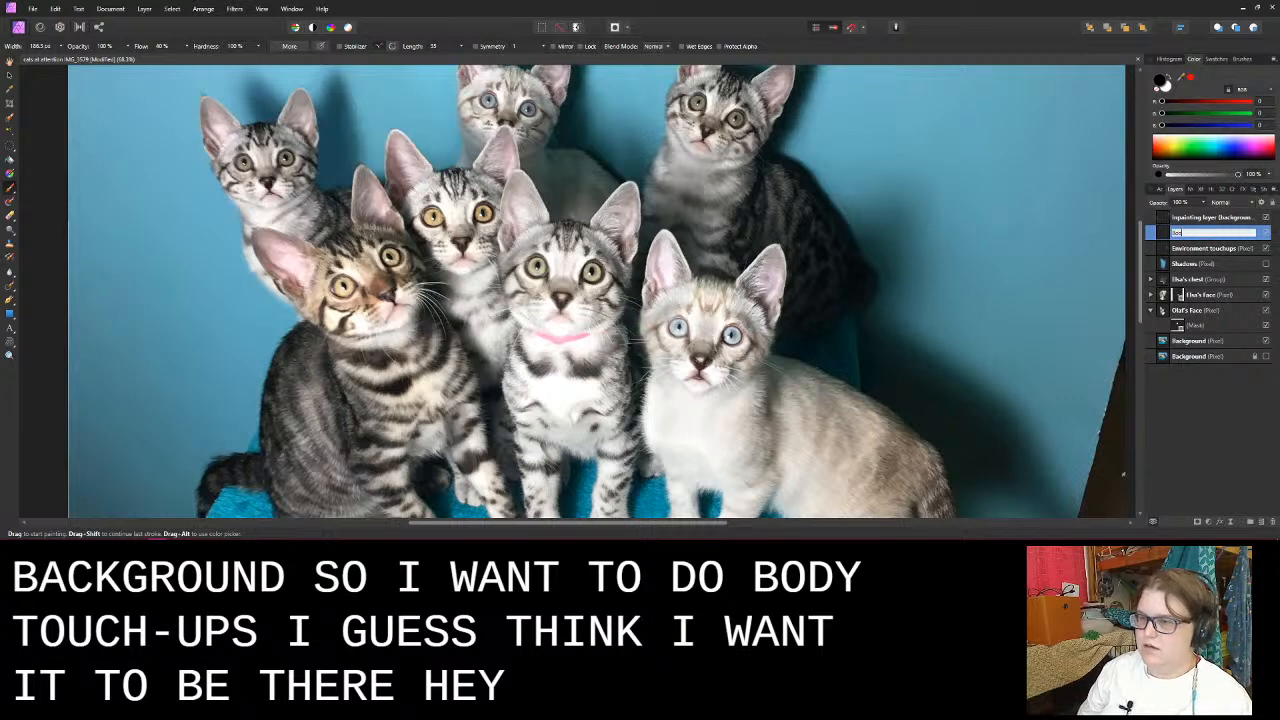
key("BackSpace")
key("BackSpace")
key("BackSpace")
key("BackSpace")
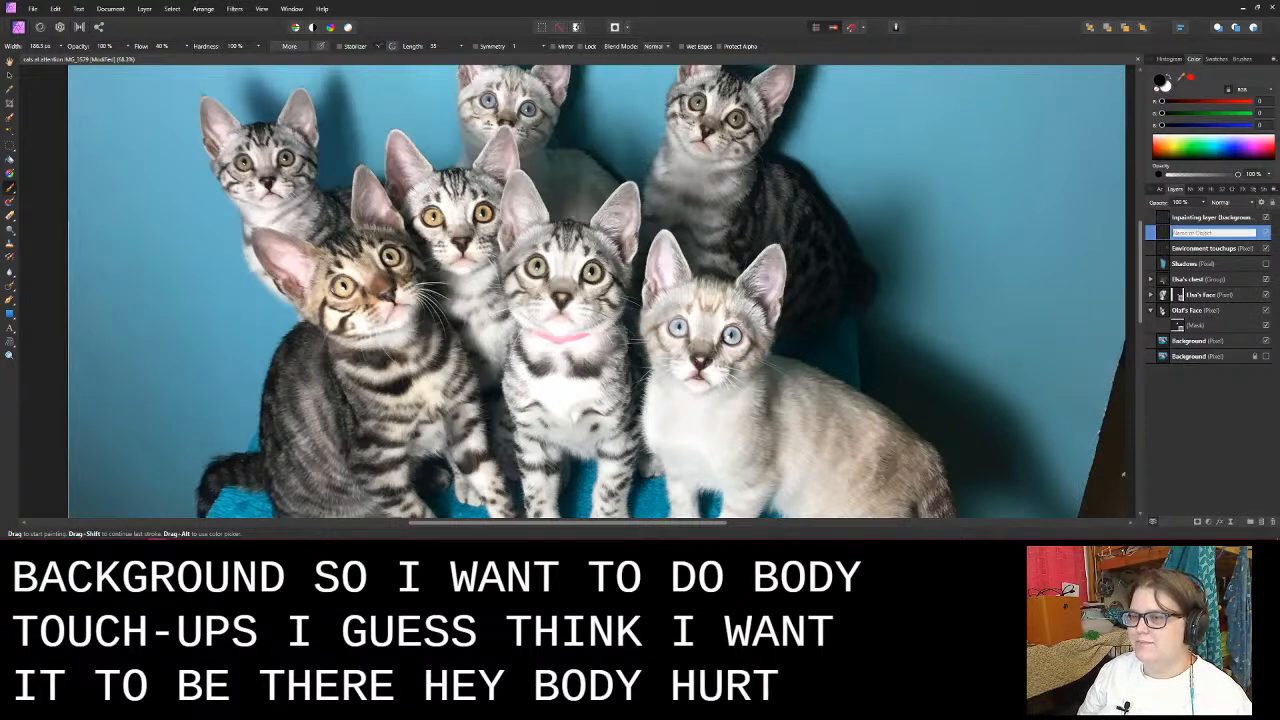
type("Cat Touch")
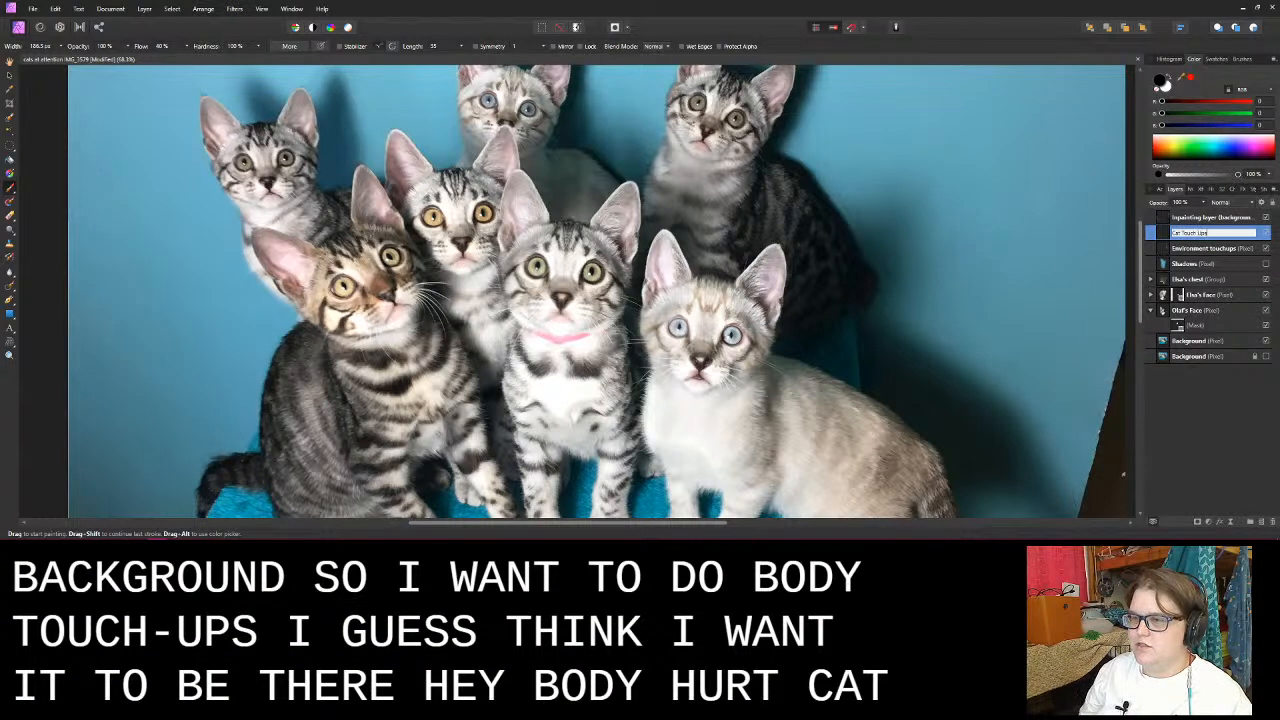
type(" Ups")
key("Return")
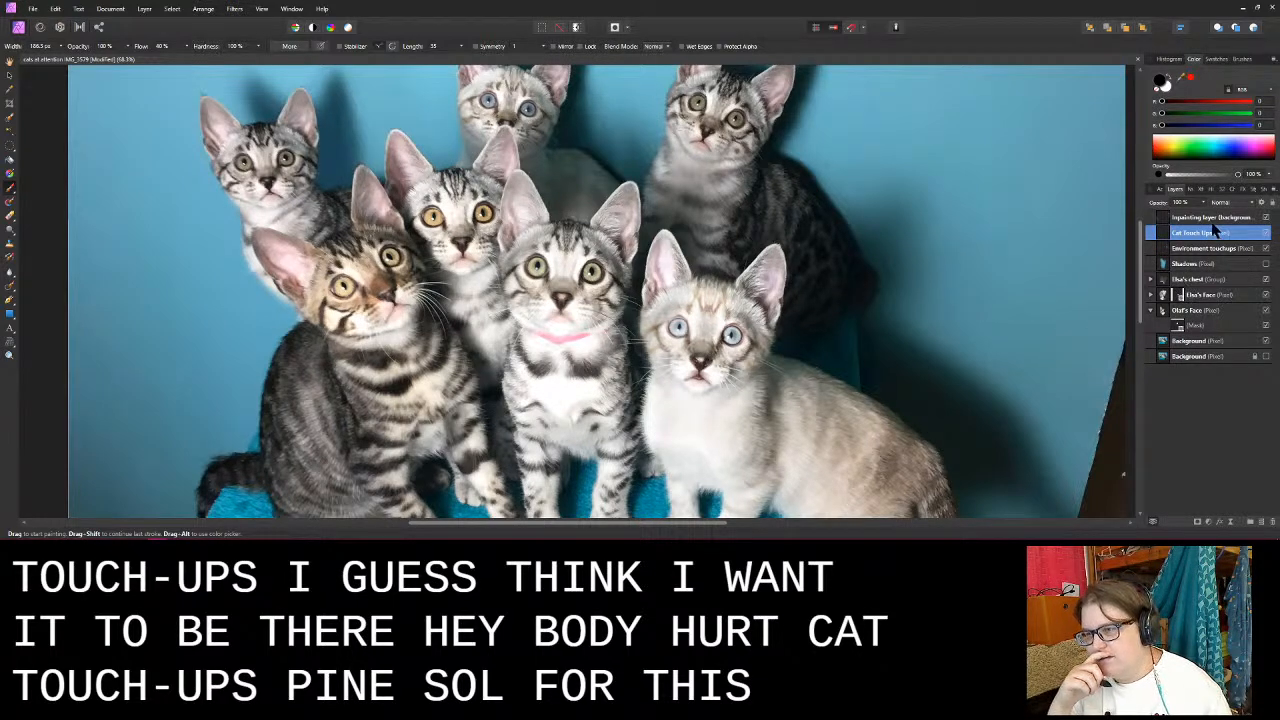
- Place the Cat Touch Ups layer directly above the visible Background layer and set the Inpainting Brush to Current Layer & Below
left_click_drag(1213, 233, 1150, 342)
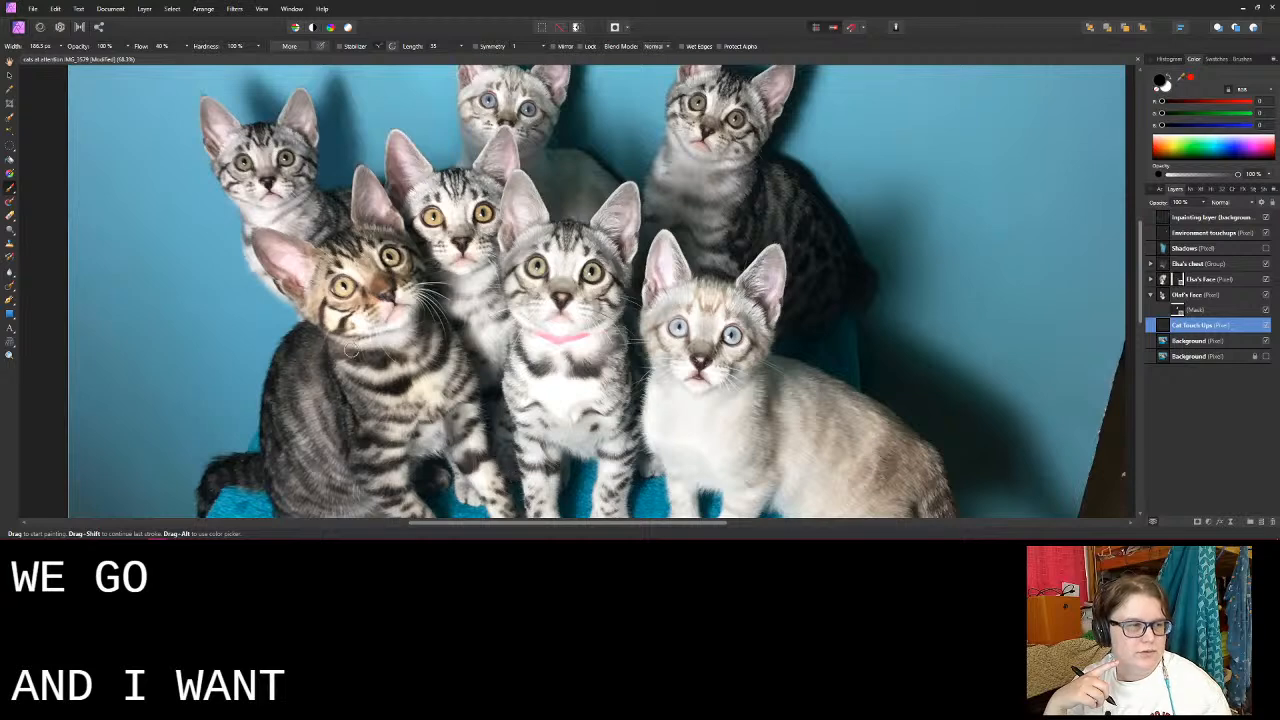
left_click(11, 287)
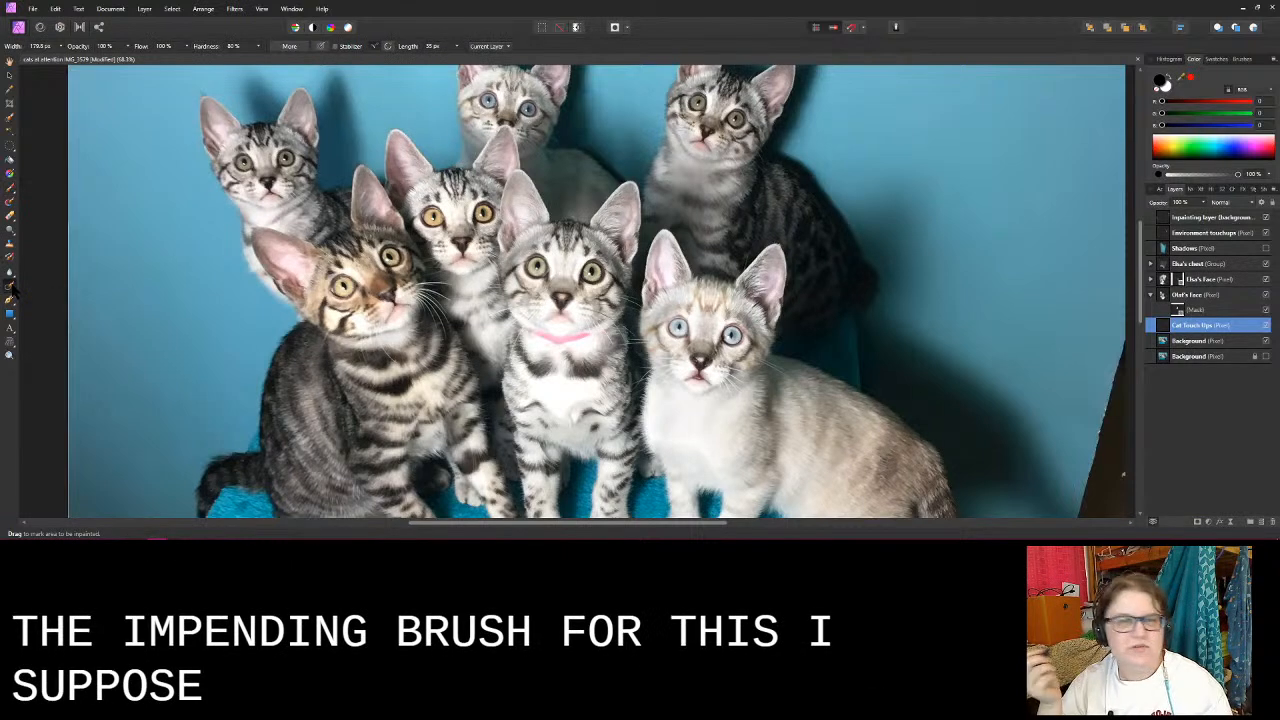
left_click(504, 48)
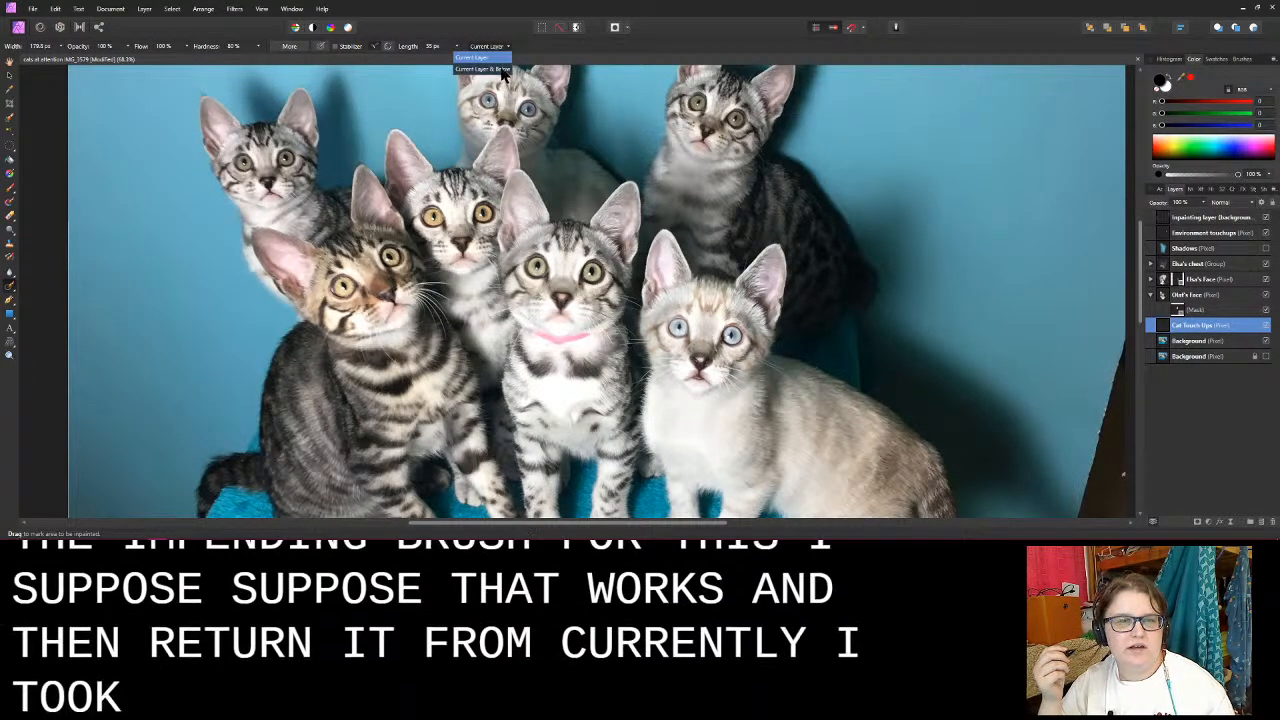
left_click(492, 70)
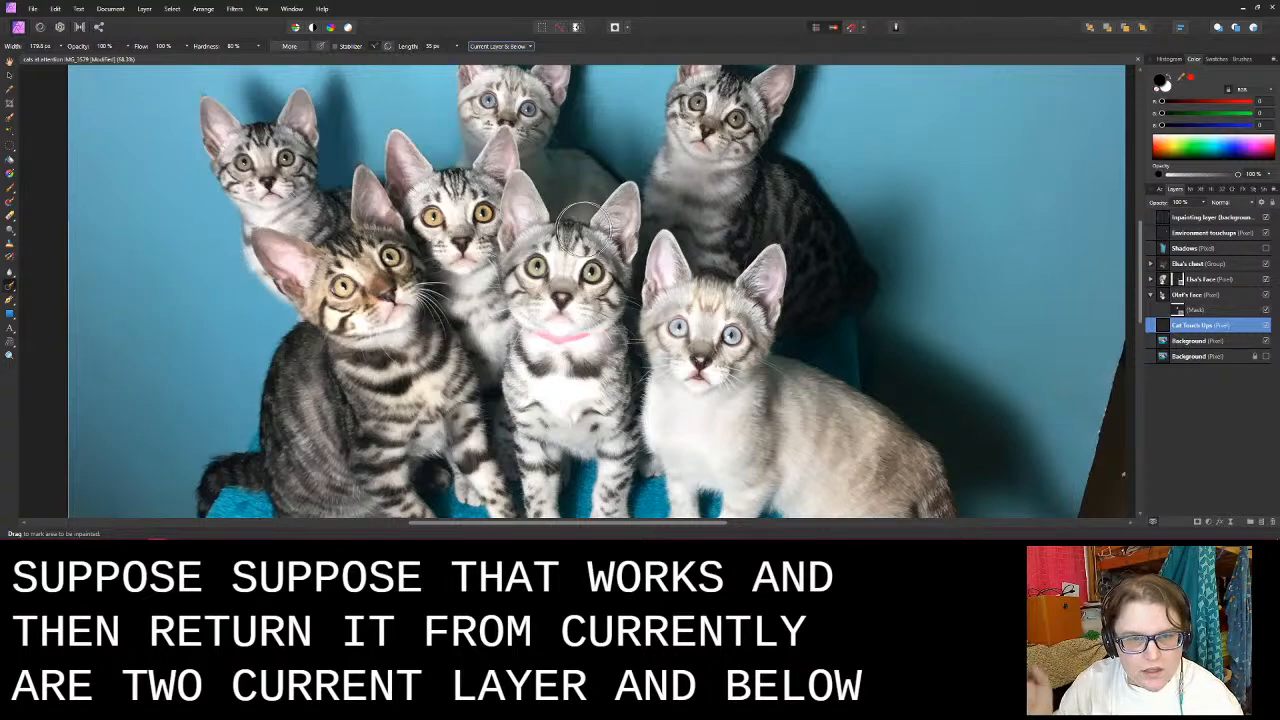
- Try to inpaint the pale smudge between the pink-collared kitten's ears with a reduced brush on the Cat Touch Ups layer
scroll(585, 205, "up", 3)
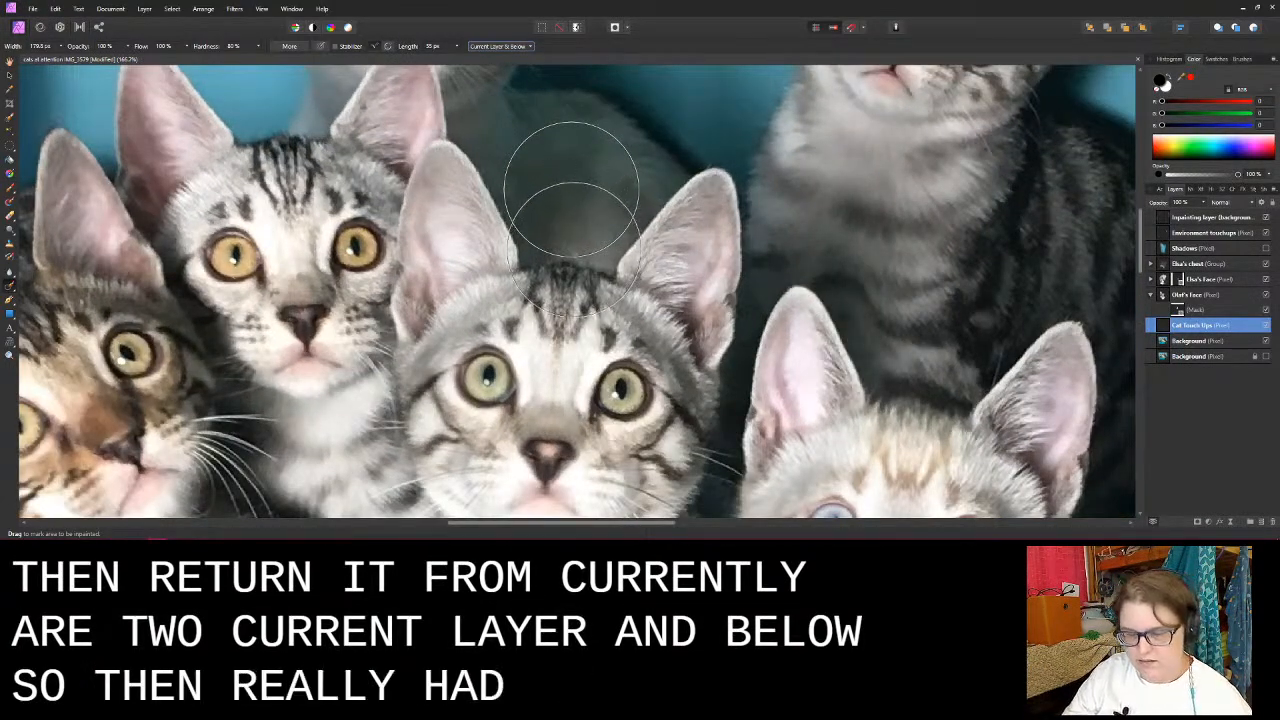
key("bracketleft")
key("bracketleft")
key("bracketleft")
key("bracketleft")
key("bracketleft")
key("bracketleft")
key("bracketleft")
key("bracketleft")
key("bracketleft")
key("bracketleft")
key("bracketleft")
key("bracketleft")
key("bracketleft")
key("bracketleft")
key("bracketleft")
key("bracketleft")
key("bracketleft")
key("bracketleft")
key("bracketleft")
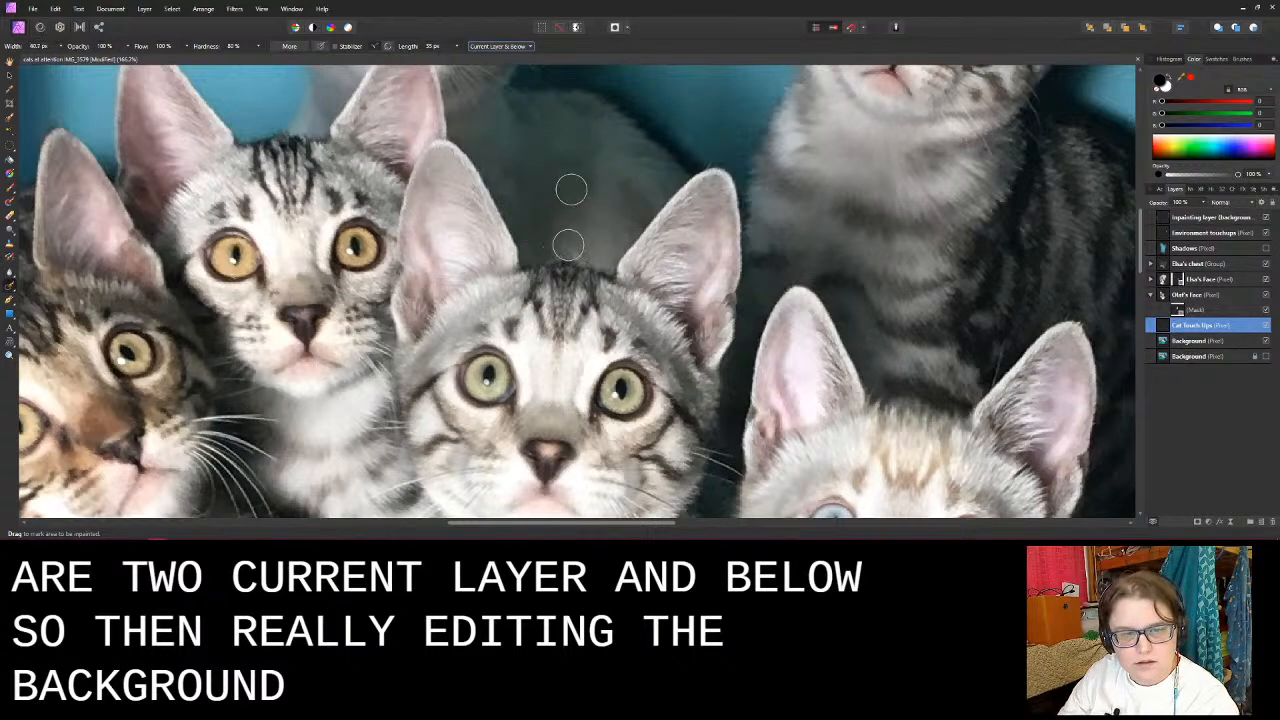
left_click_drag(576, 245, 588, 249)
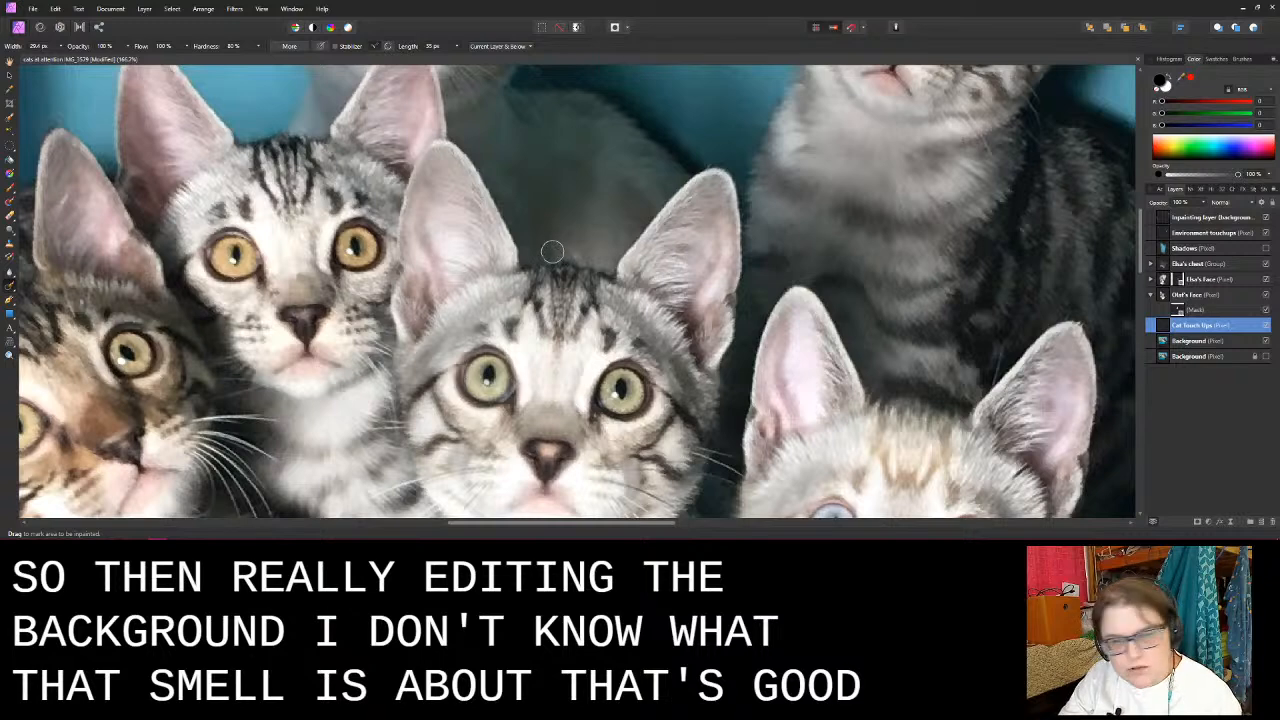
left_click_drag(584, 257, 577, 256)
- Undo the inpainting strokes between the ears while keeping the Cat Touch Ups layer in place
key("ctrl")
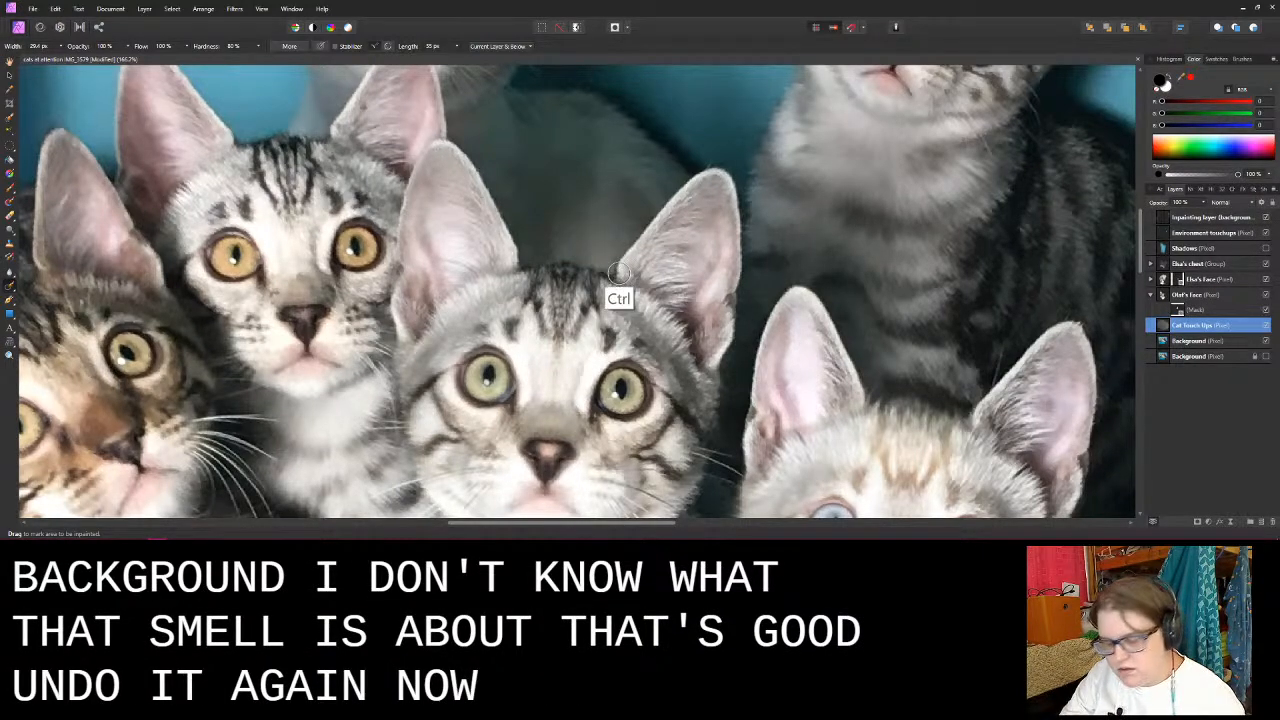
key("ctrl+z")
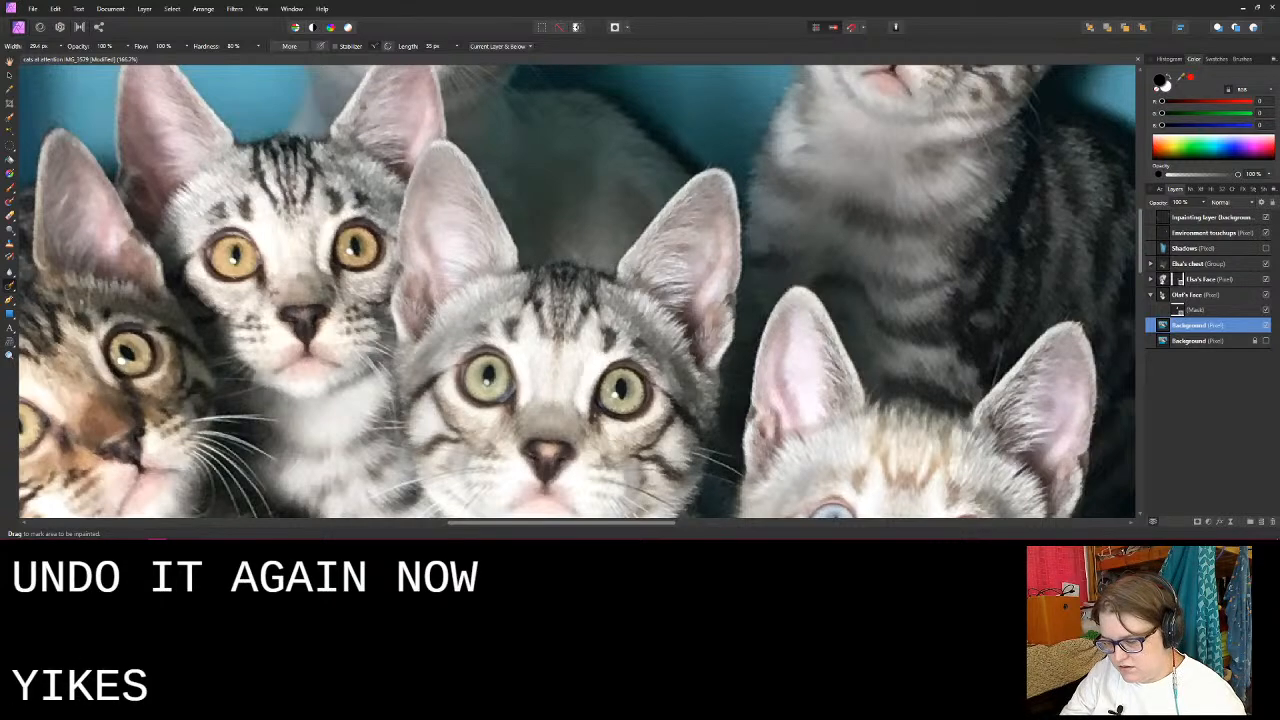
key("ctrl+shift+z")
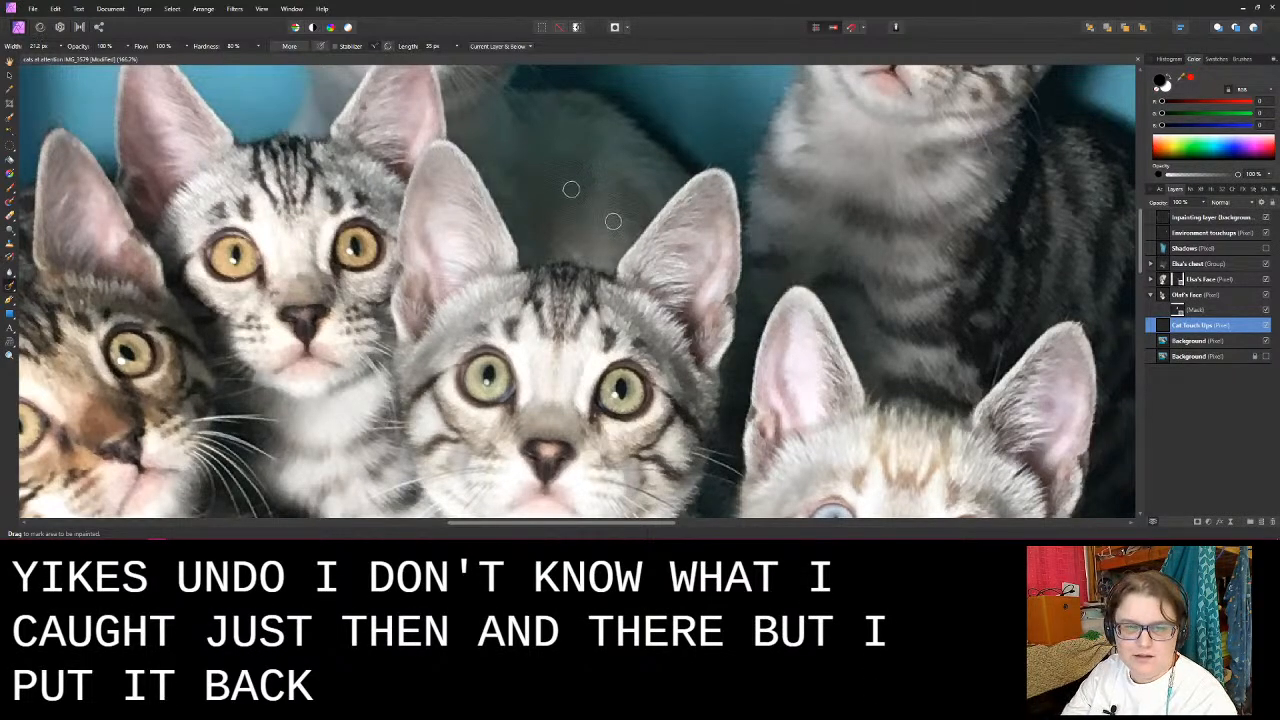
- Inpaint the pale smudge between the pink-collared kitten's ears on the Cat Touch Ups layer
mouse_move(613, 221)
left_mouse_down("alt")
mouse_move(569, 248)
mouse_move(582, 263)
left_mouse_up("alt")
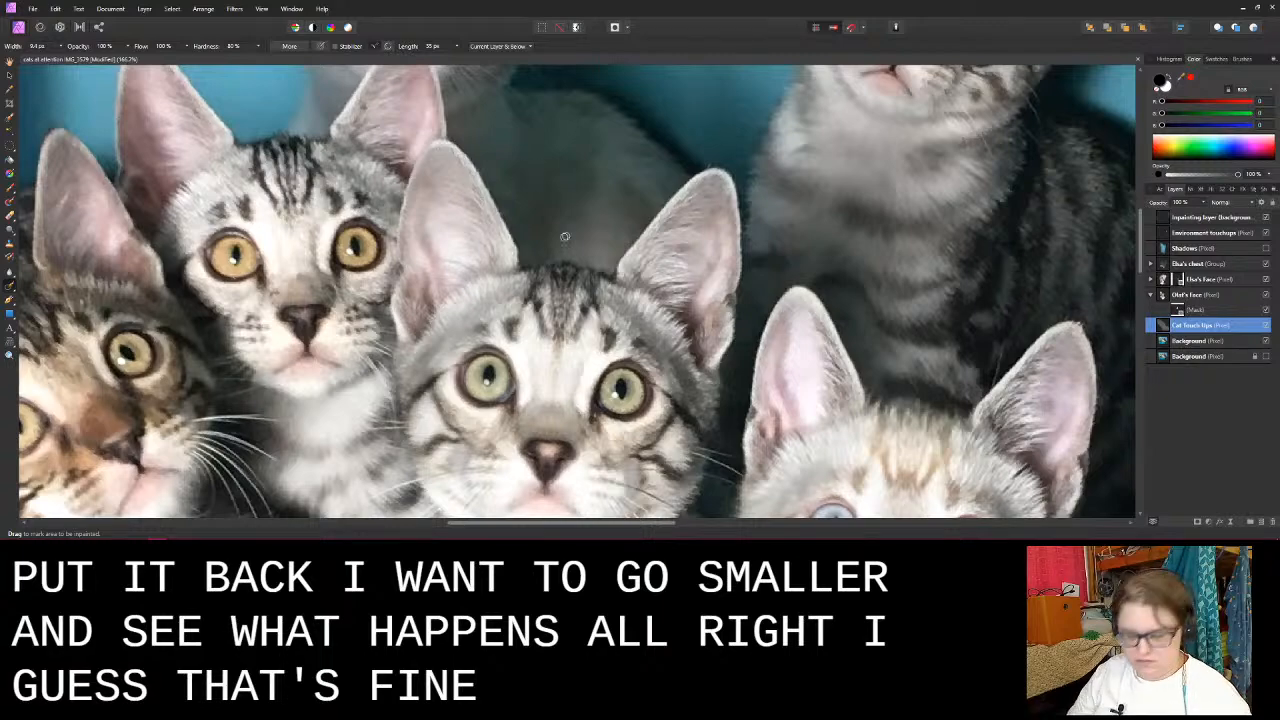
scroll(572, 272, "down", 5)
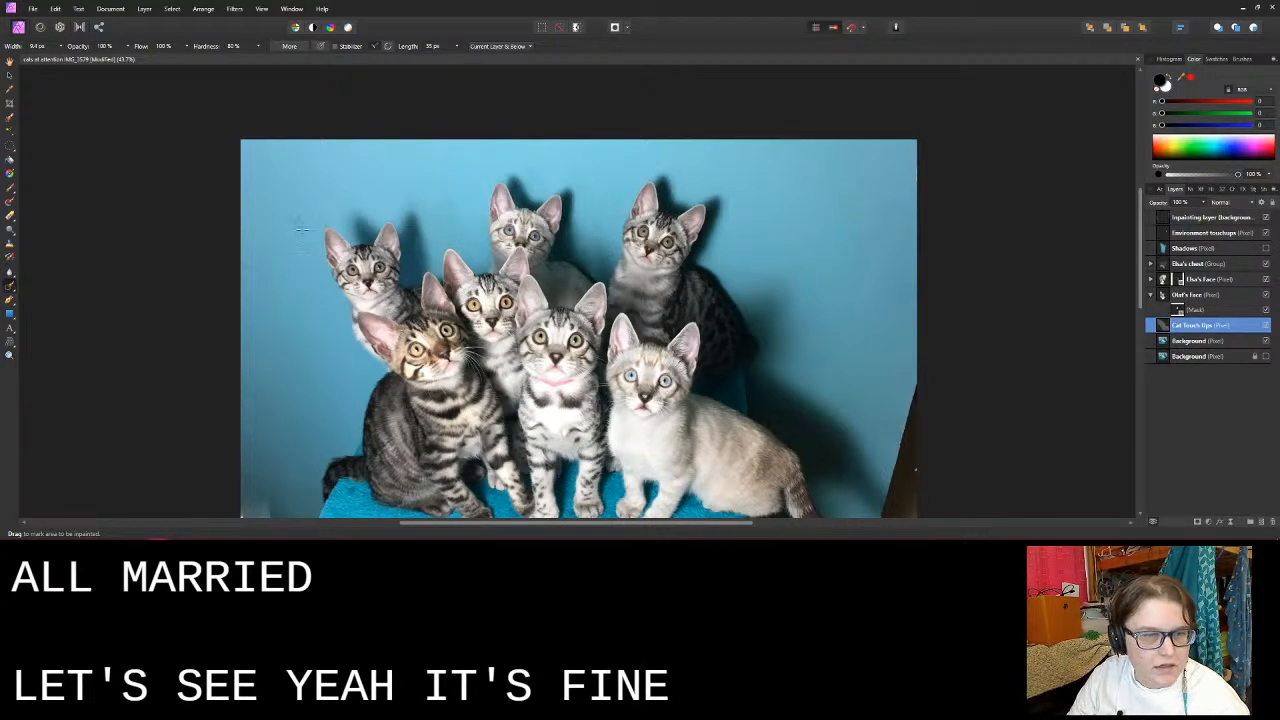
scroll(295, 220, "up", 5)
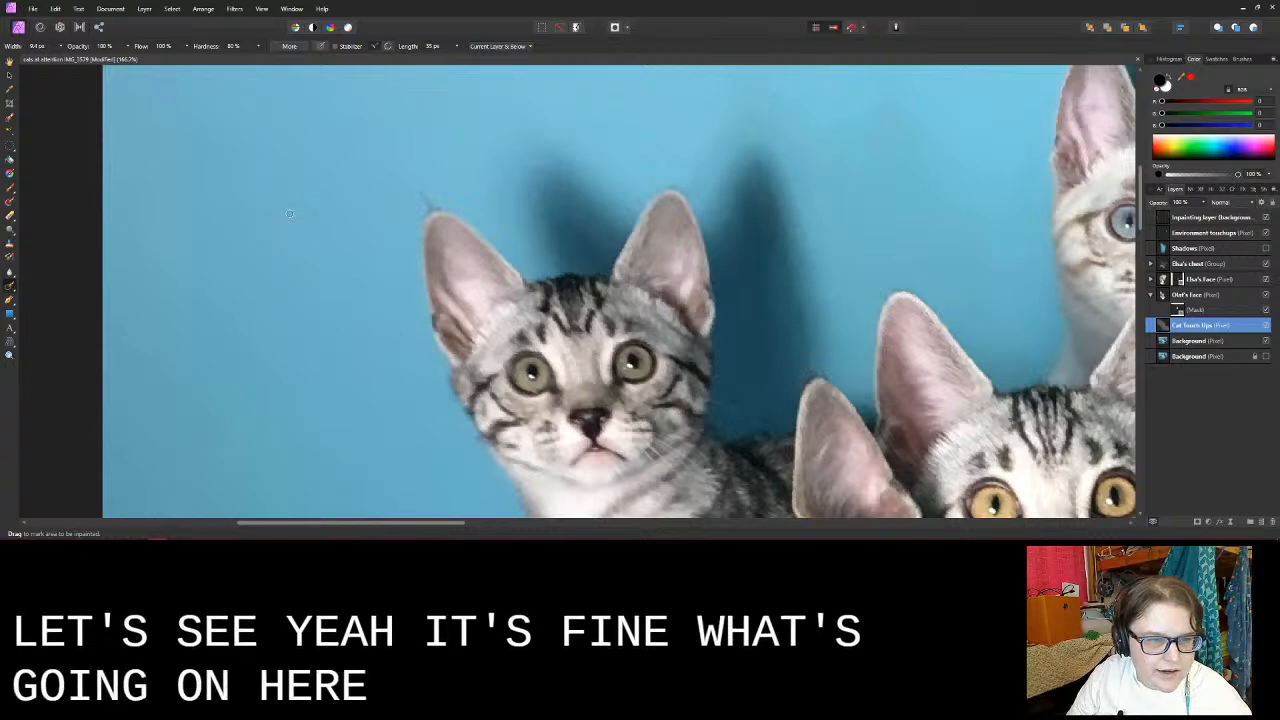
scroll(289, 213, "down", 6)
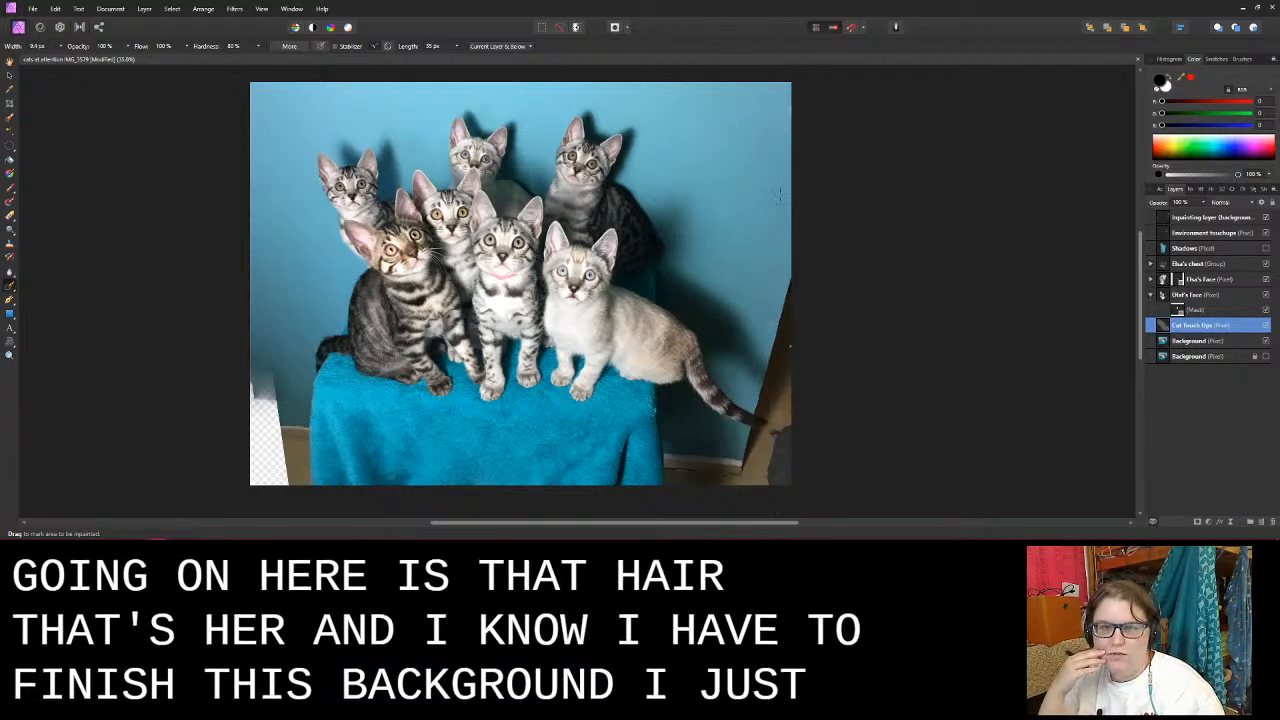
- Remove the white streak on the photo's right edge with an enlarged Inpainting Brush, about 24.5 px, on the topmost inpainting layer
scroll(814, 102, "up", 6)
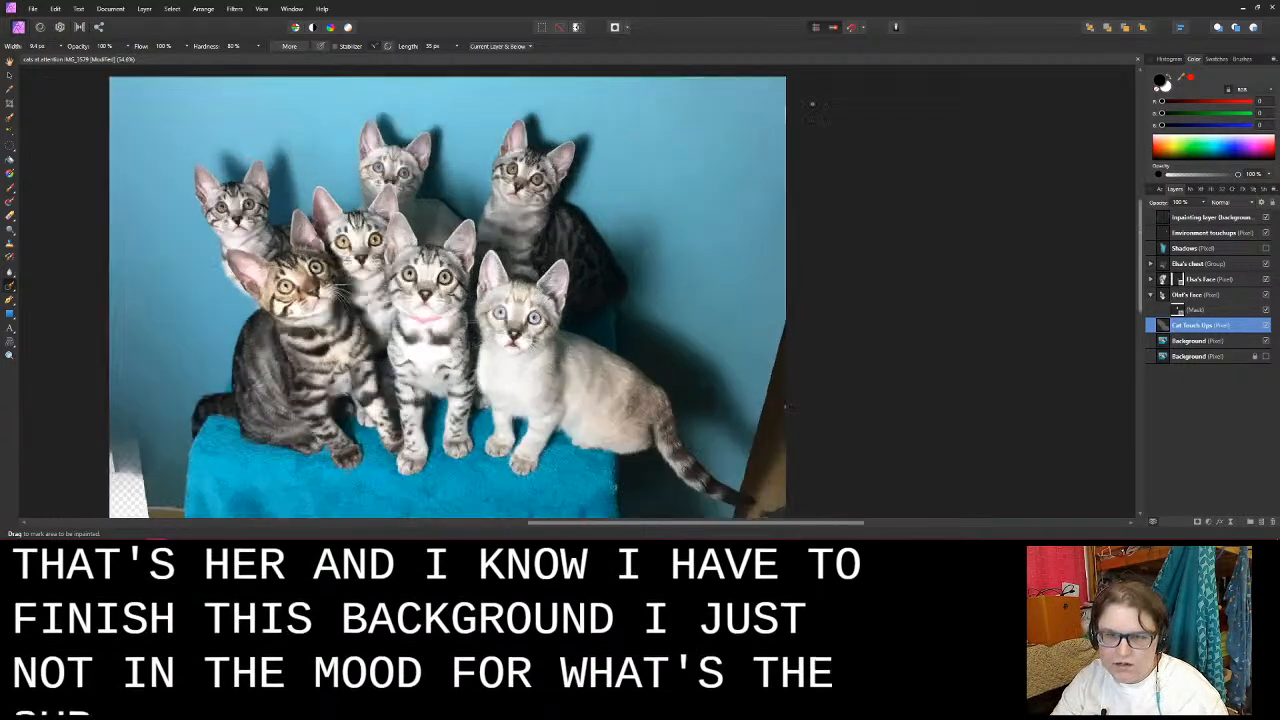
left_click(1216, 218)
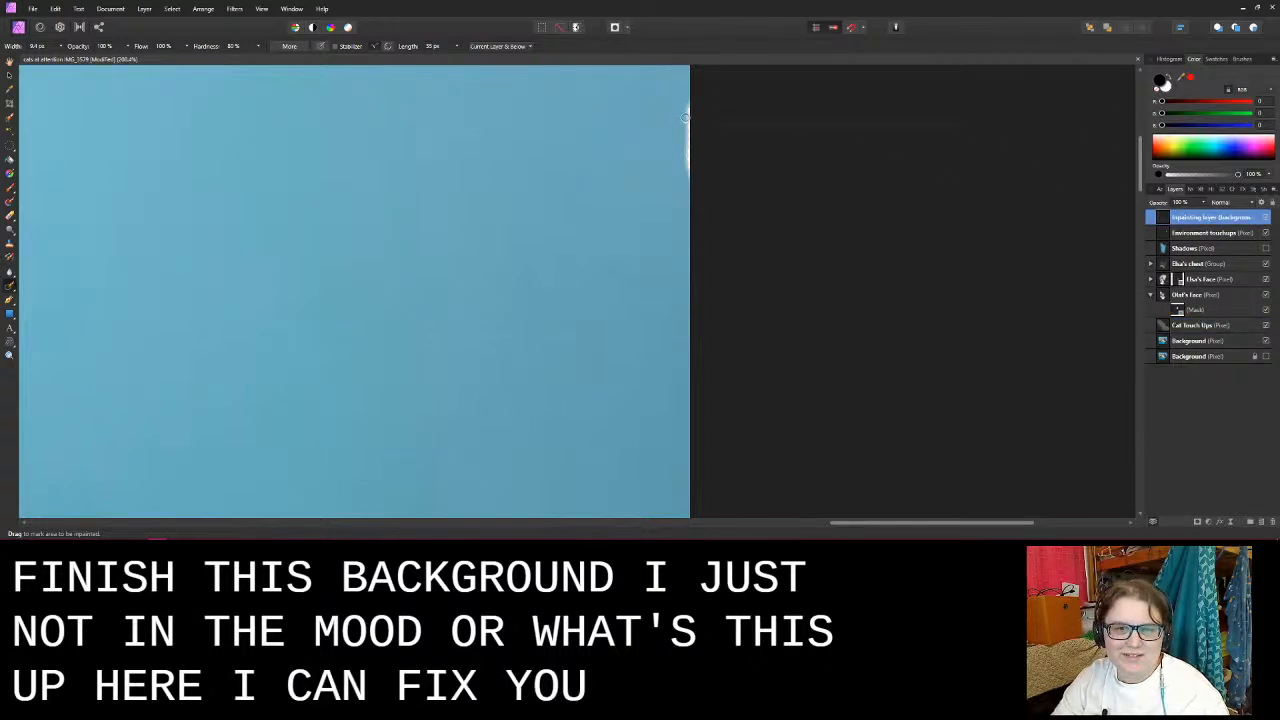
key("bracketright")
key("bracketright")
key("bracketright")
key("bracketright")
key("bracketright")
key("bracketright")
key("bracketright")
key("bracketright")
key("bracketright")
key("bracketright")
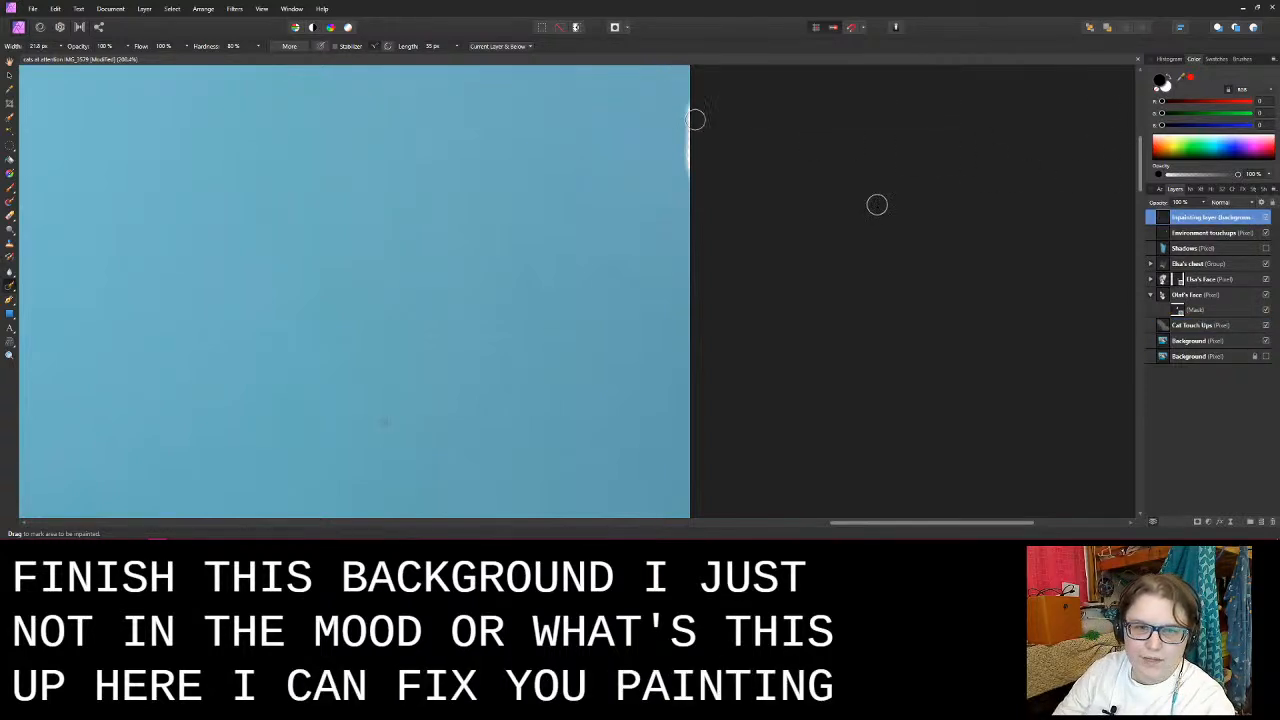
left_click_drag(682, 101, 705, 180)
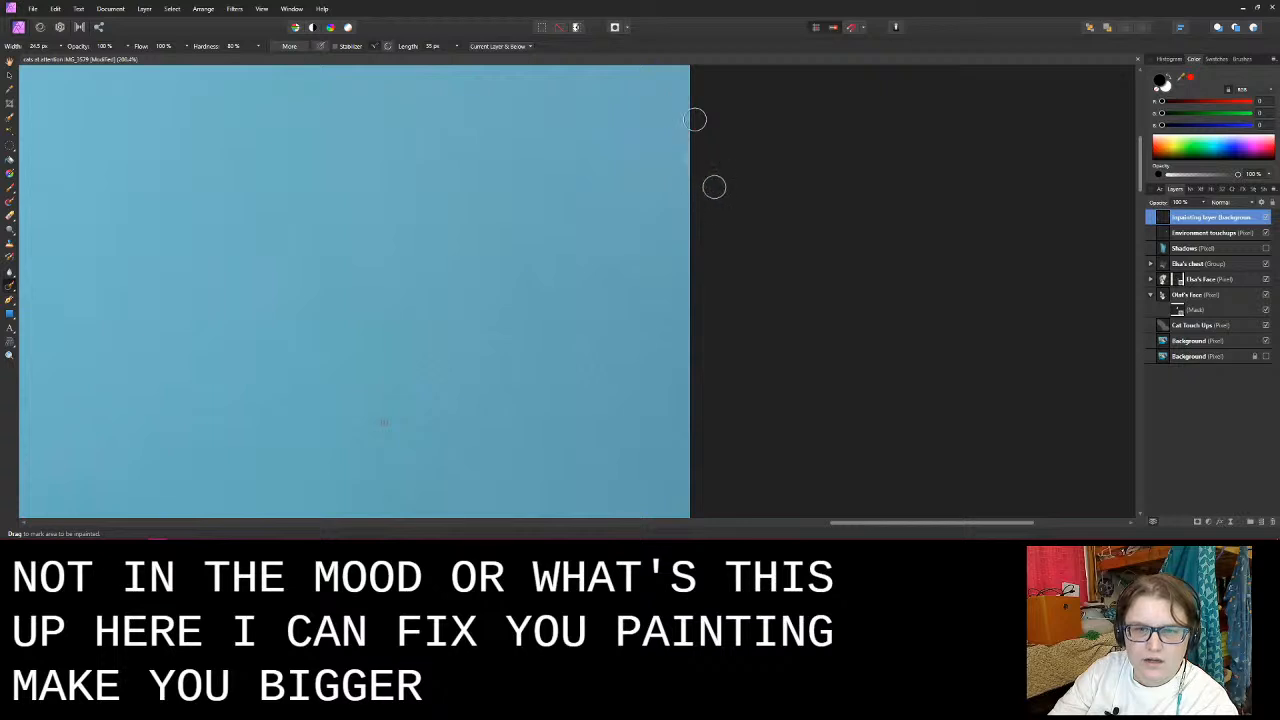
left_click(681, 155)
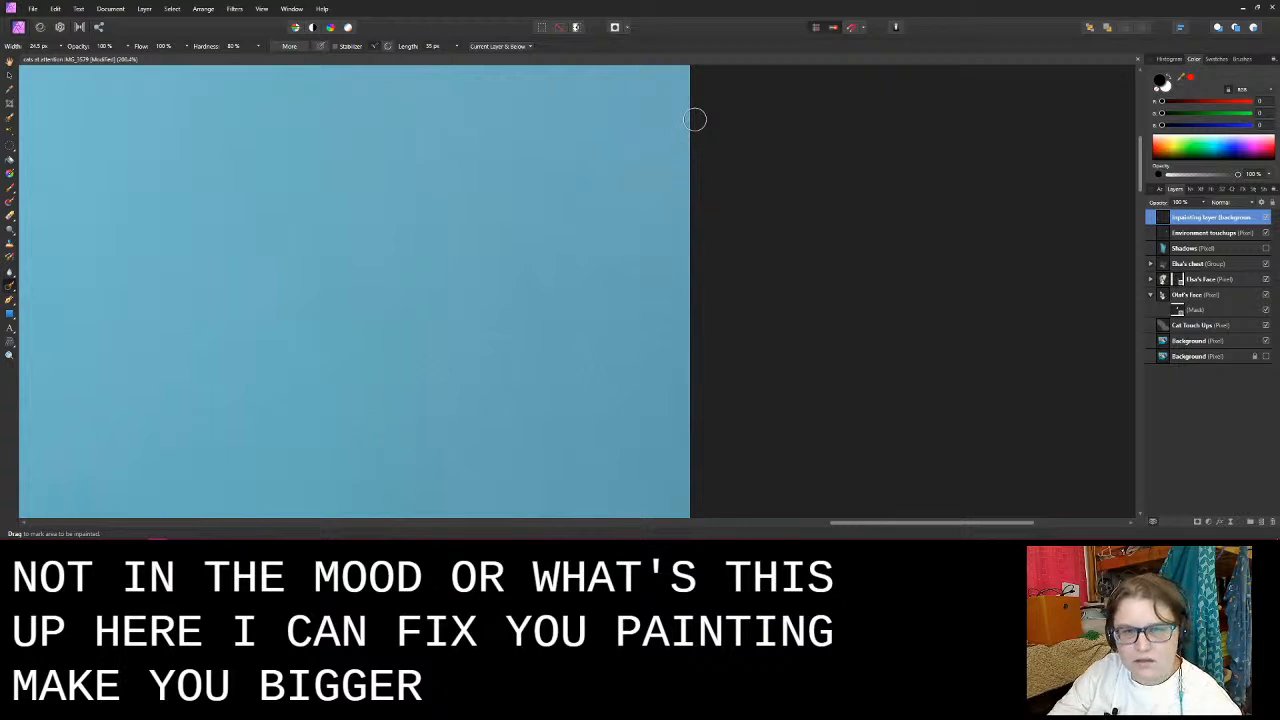
mouse_move(682, 72)
left_mouse_down()
mouse_move(657, 181)
mouse_move(705, 240)
left_mouse_up()
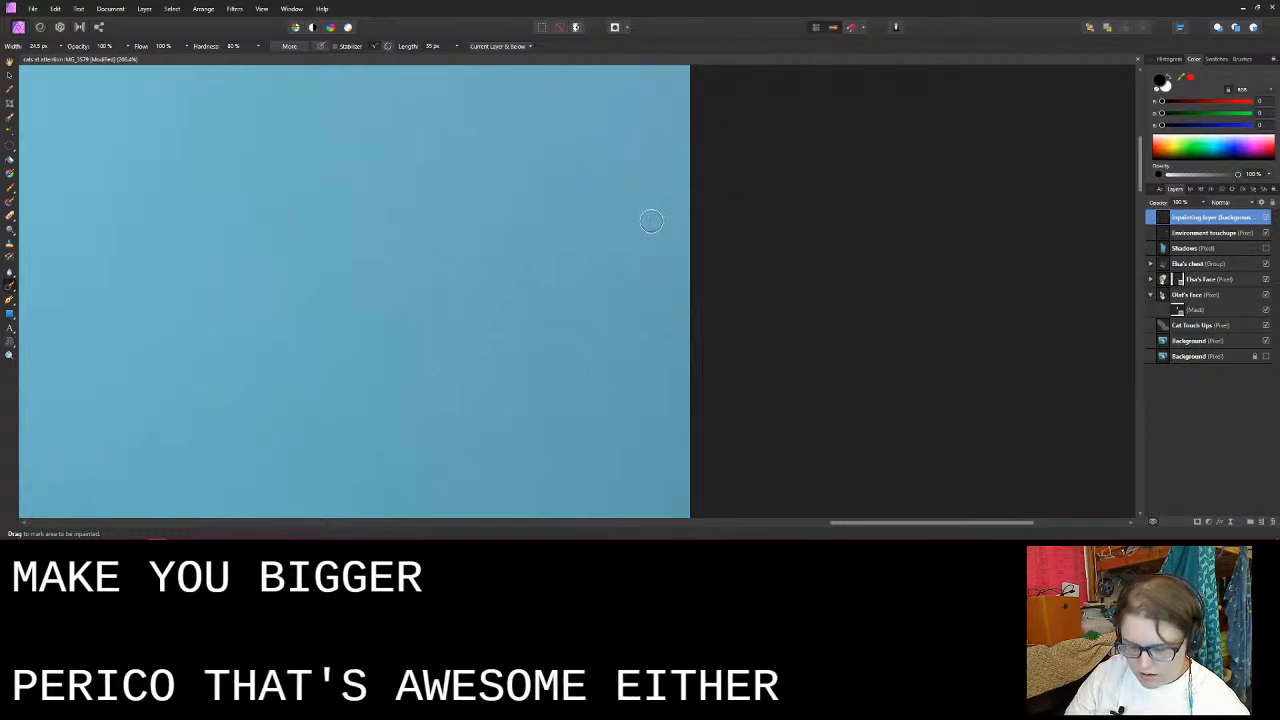
- Examine the photo's overall framing and the brown wedge beside the light kitten's tail
scroll(560, 225, "down", 5)
scroll(498, 231, "up", 3)
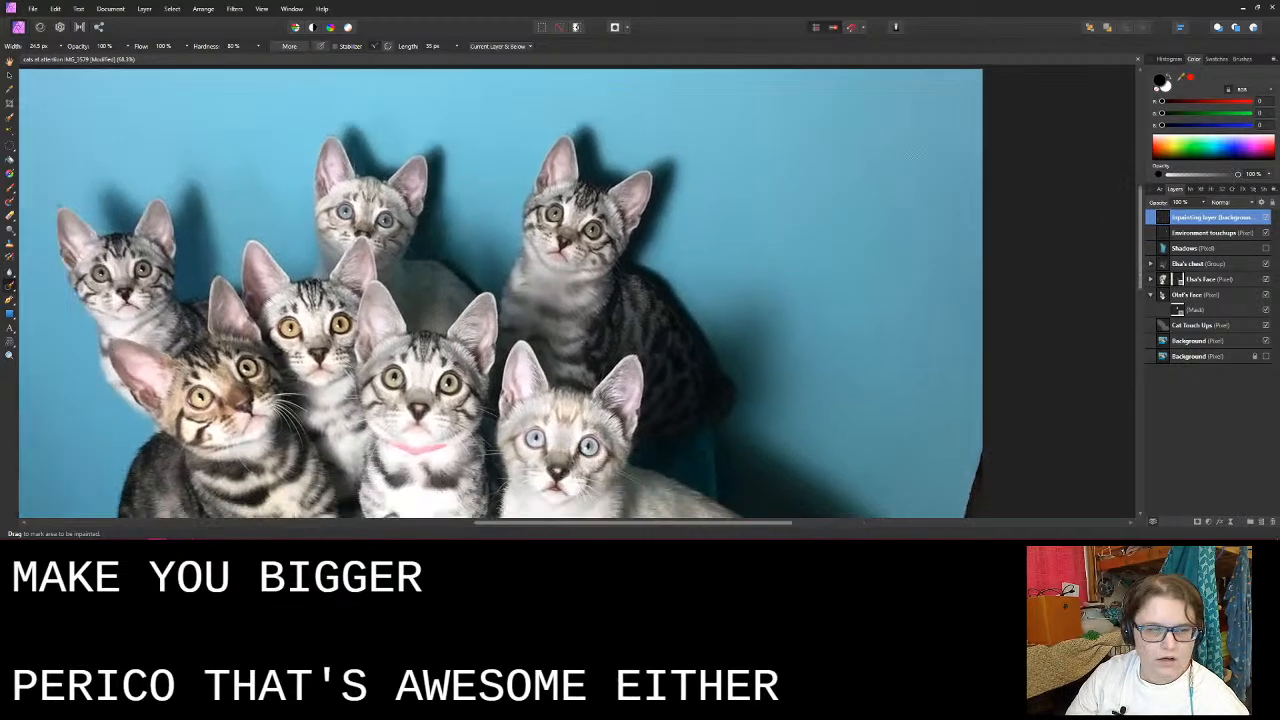
scroll(535, 175, "down", 4)
scroll(533, 181, "up", 1)
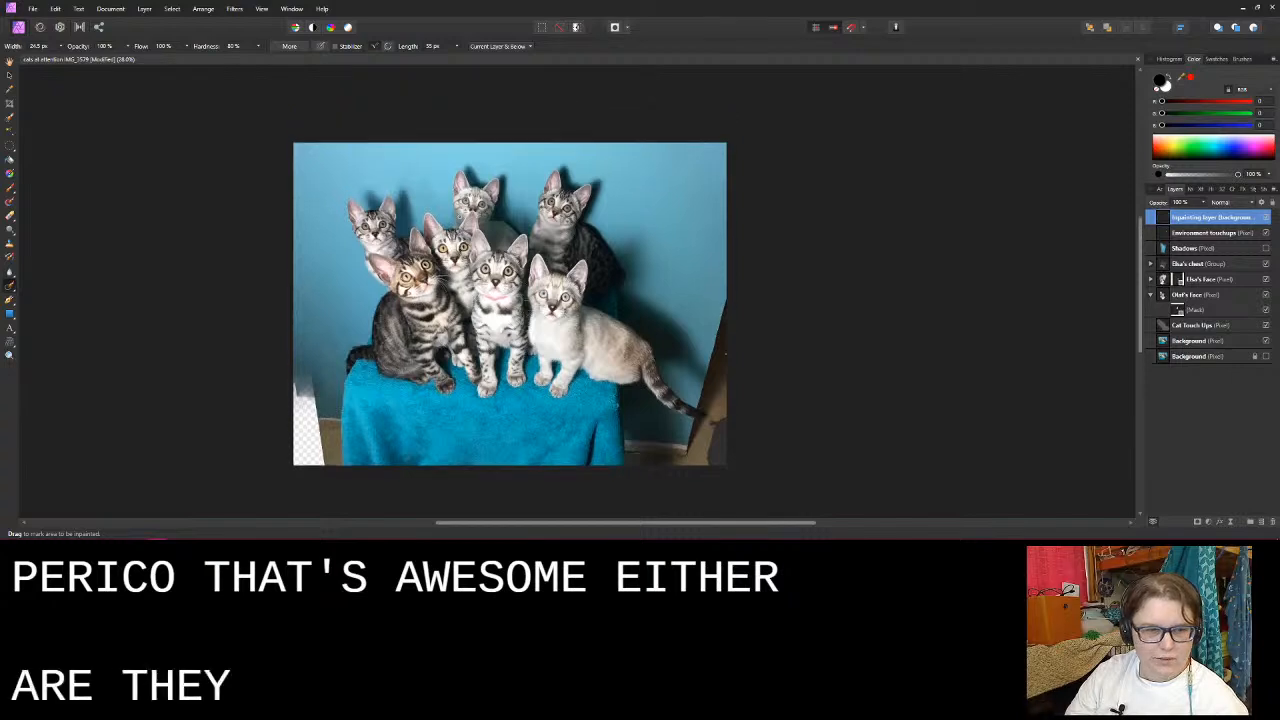
scroll(533, 181, "down", 1)
scroll(441, 232, "up", 1)
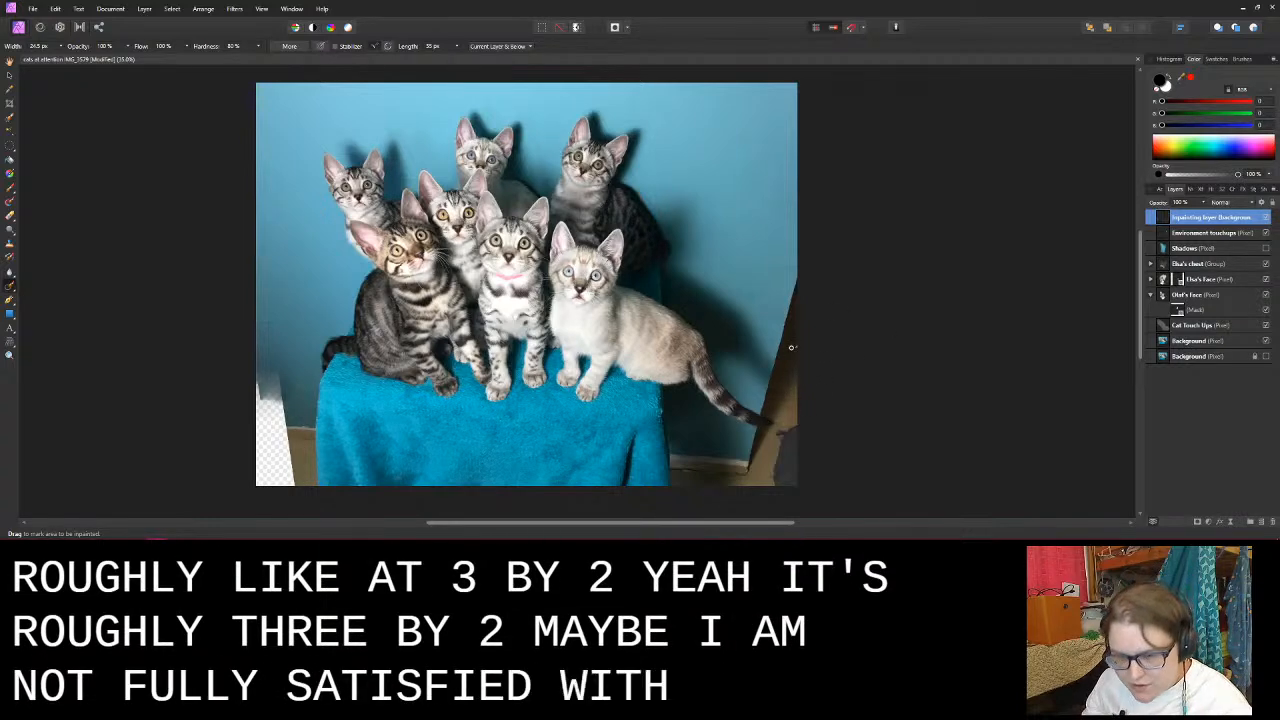
scroll(800, 354, "up", 3)
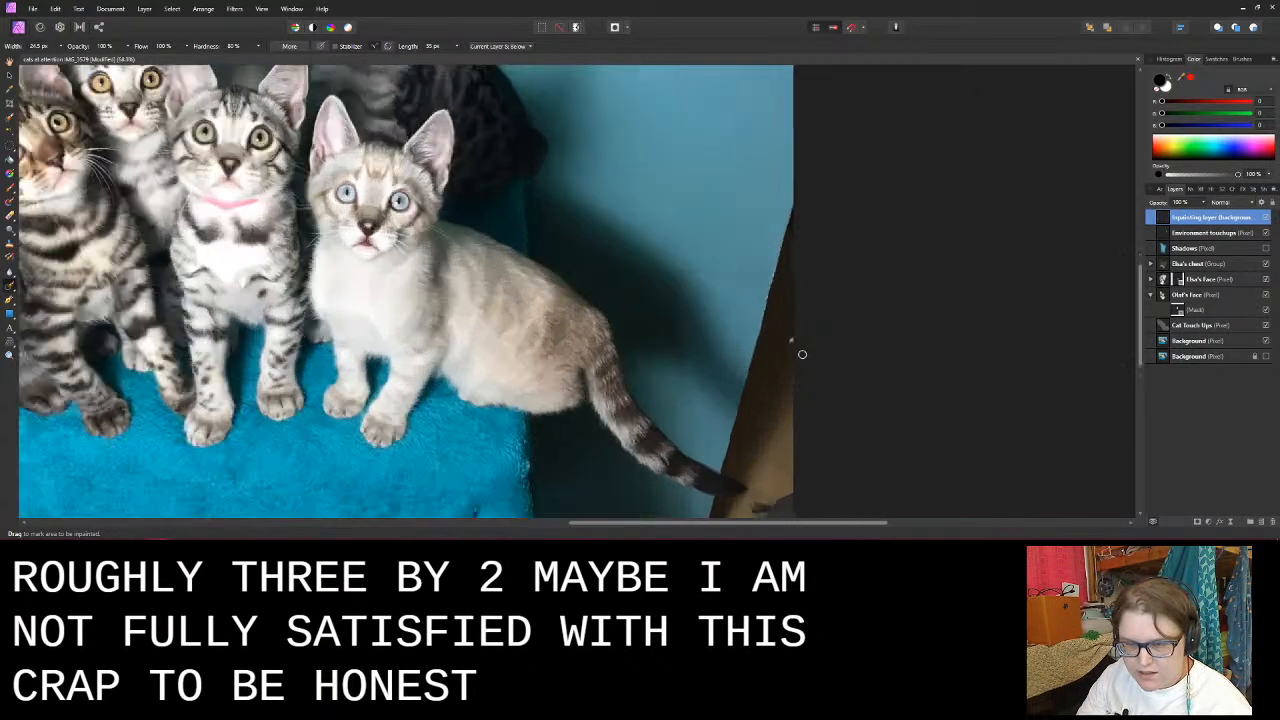
scroll(802, 354, "down", 3)
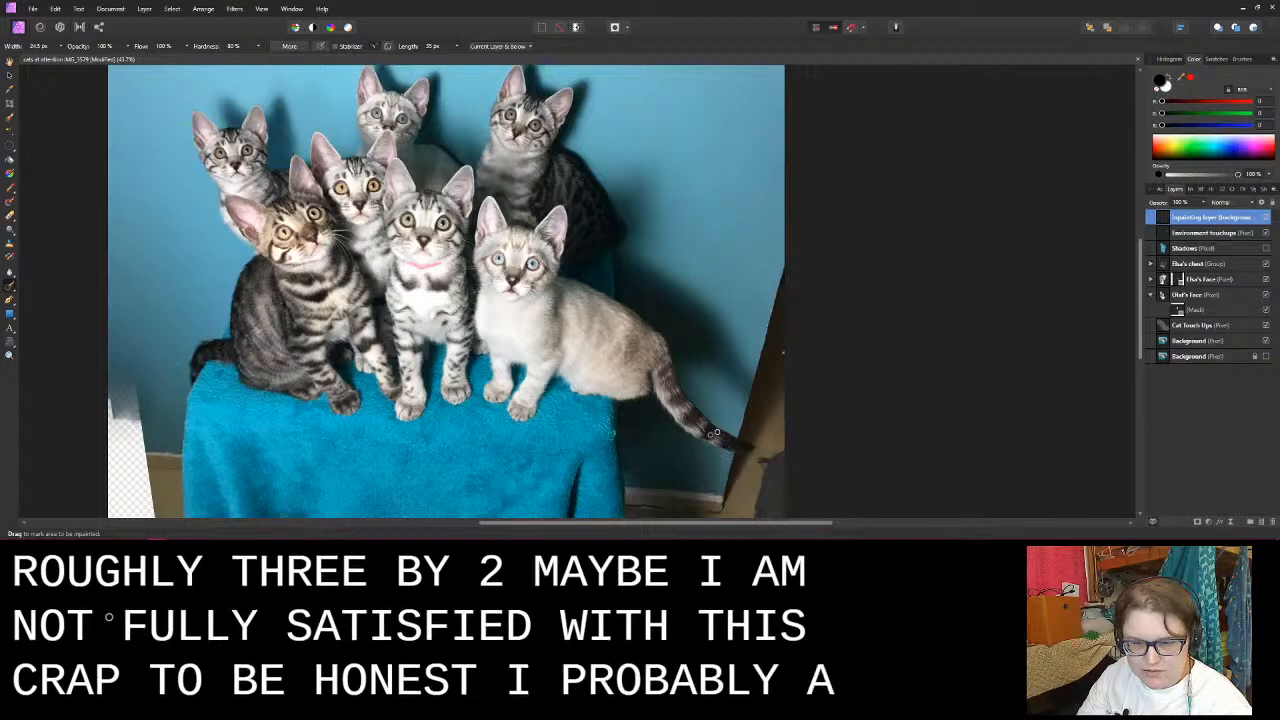
- Try to inpaint the jagged white fringe where the blue wall meets the brown corner
scroll(766, 365, "up", 3)
scroll(766, 365, "up", 1)
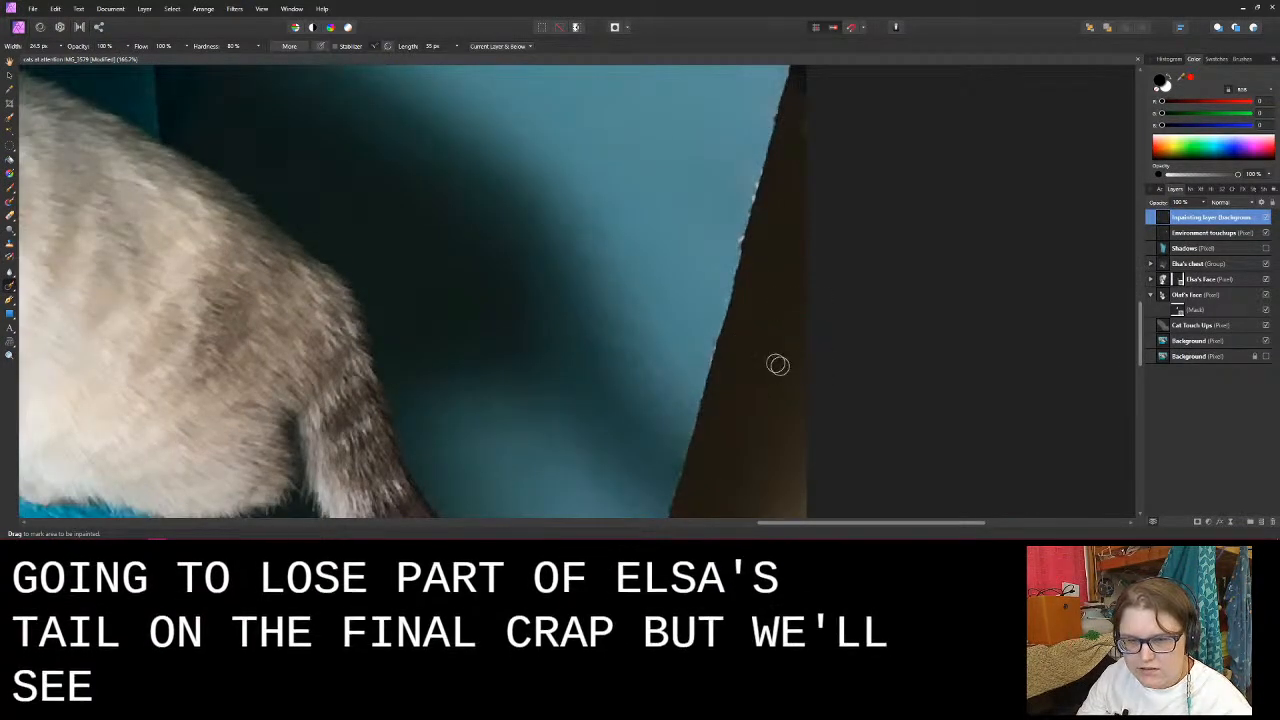
scroll(730, 331, "down", 1)
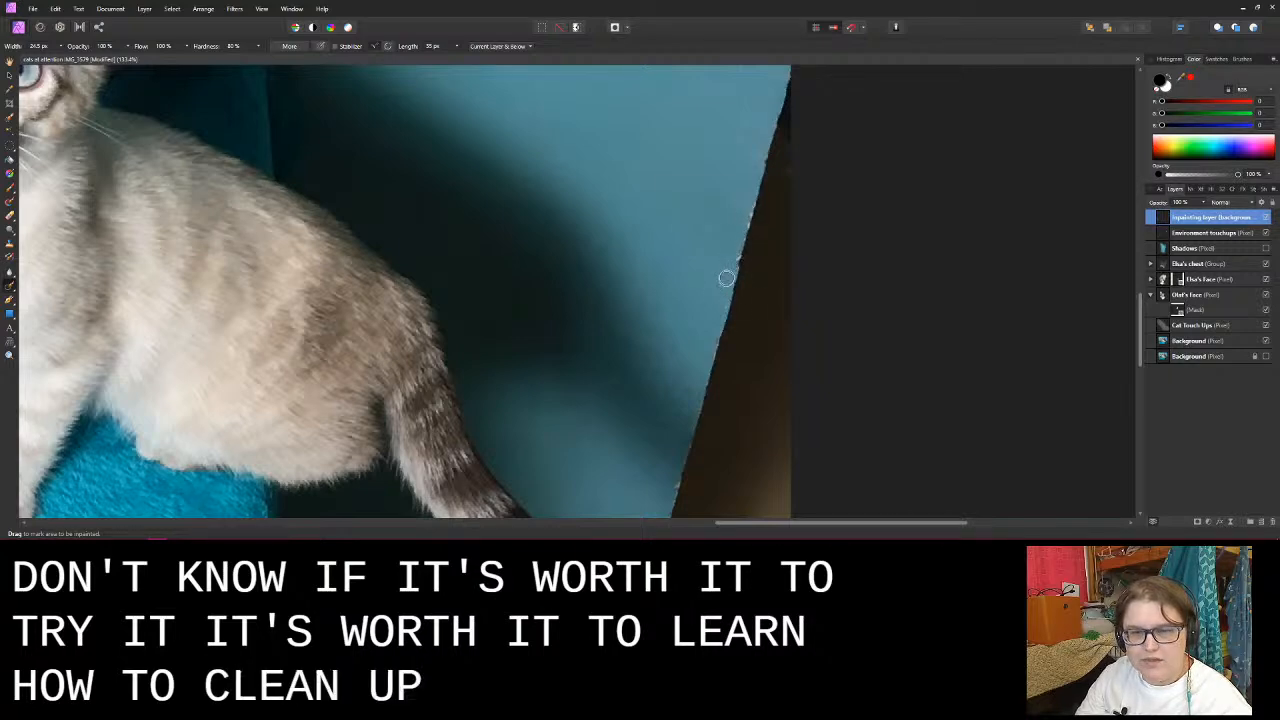
scroll(720, 285, "down", 5)
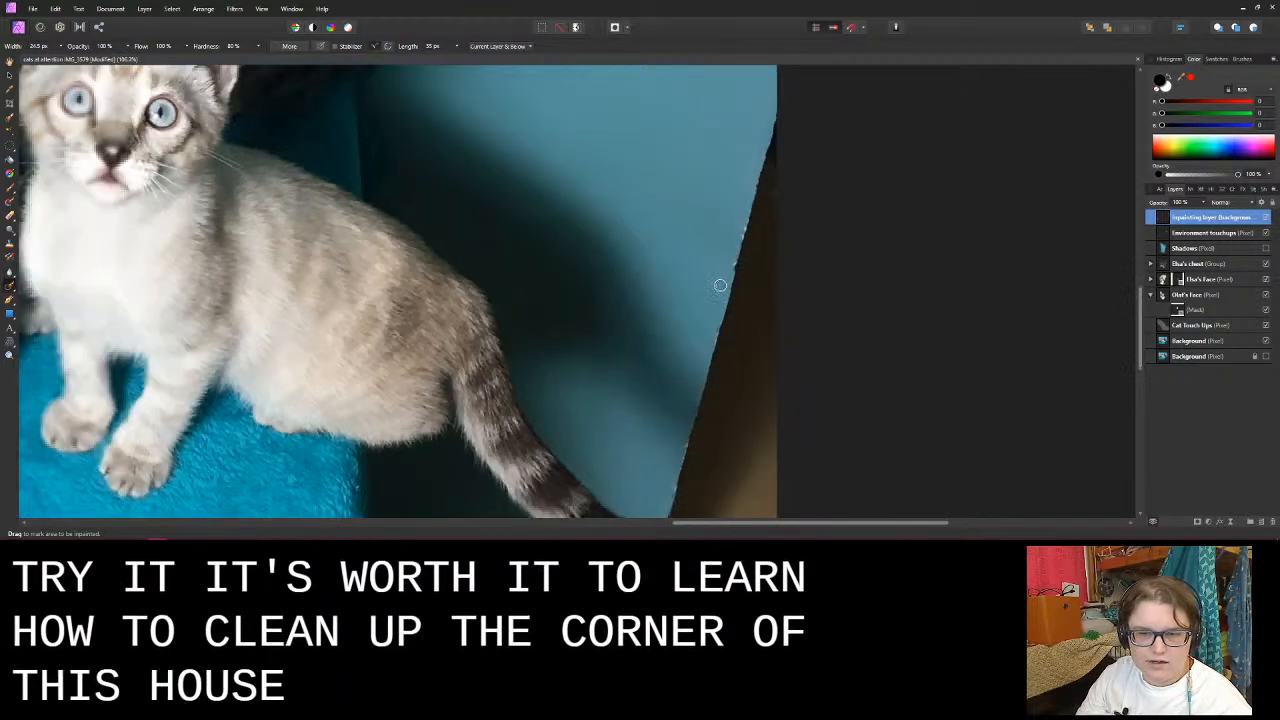
scroll(720, 285, "up", 6)
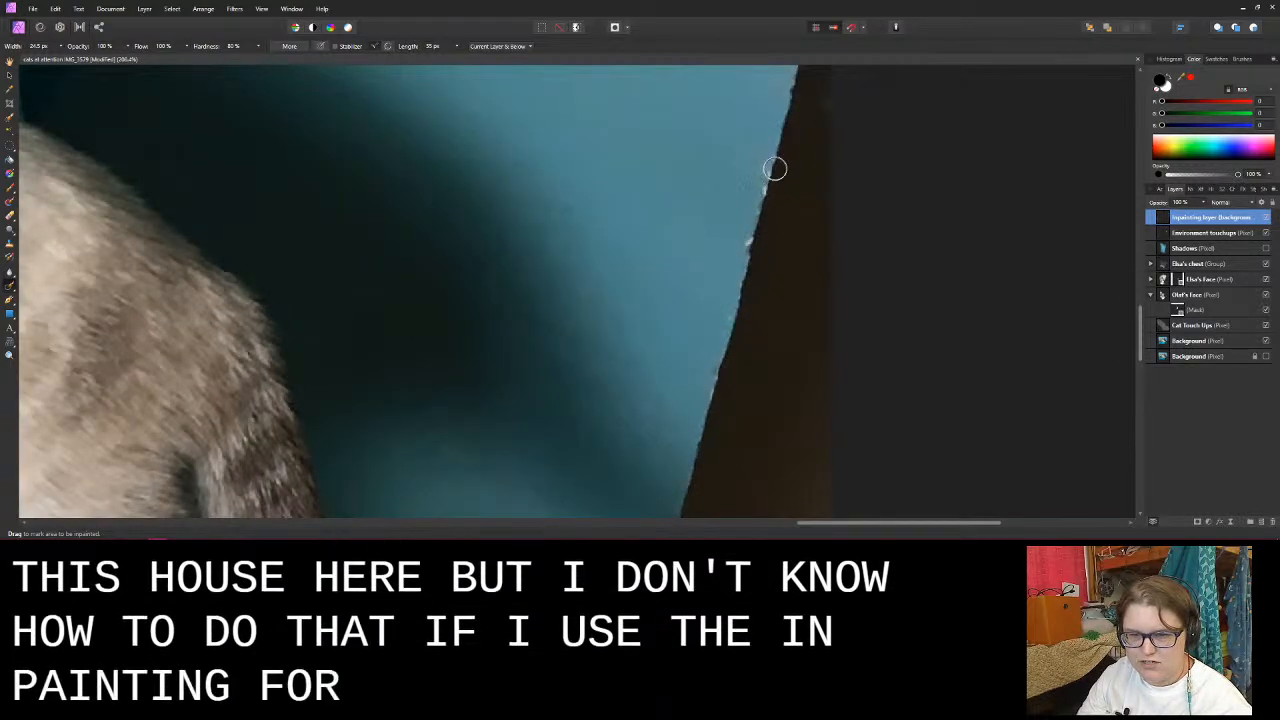
left_click_drag(777, 149, 752, 258)
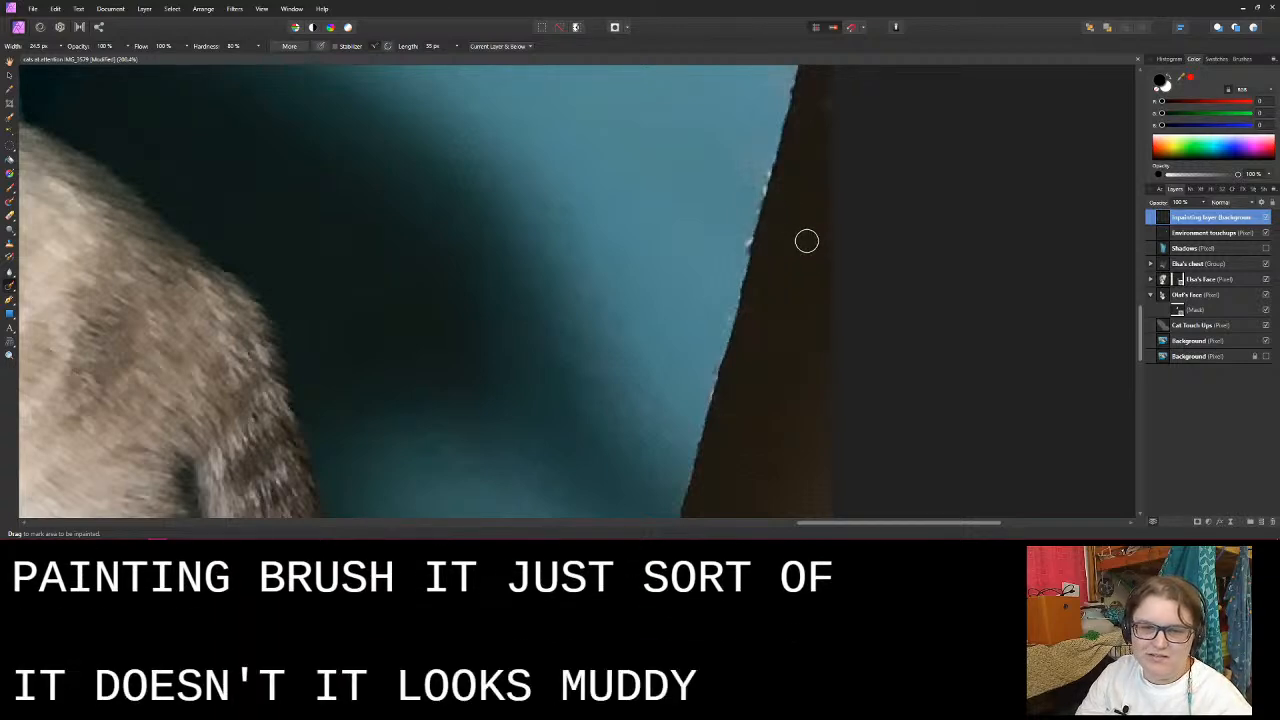
- Try a larger Inpainting Brush on the dark floor crack beside the towel, undo that stroke, and inpaint at the baseboard's corner
scroll(680, 240, "down", 3)
scroll(676, 256, "down", 3)
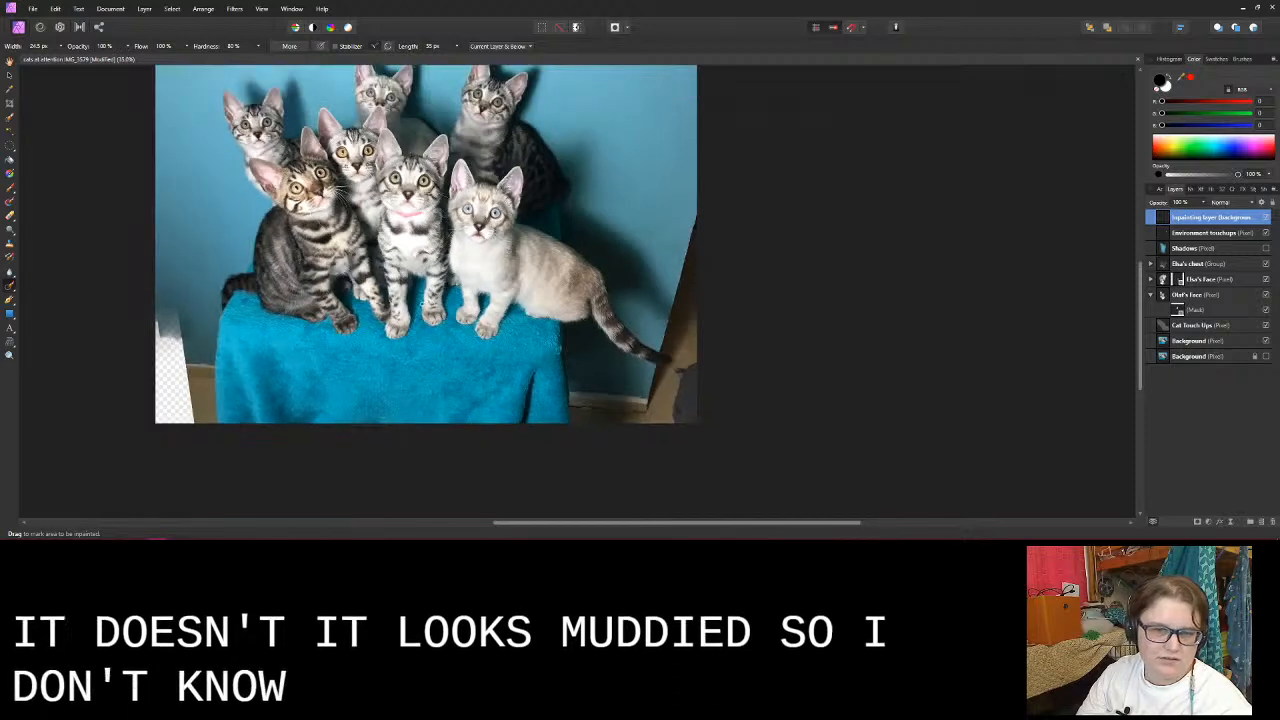
scroll(676, 256, "left", 2)
scroll(742, 449, "up", 1)
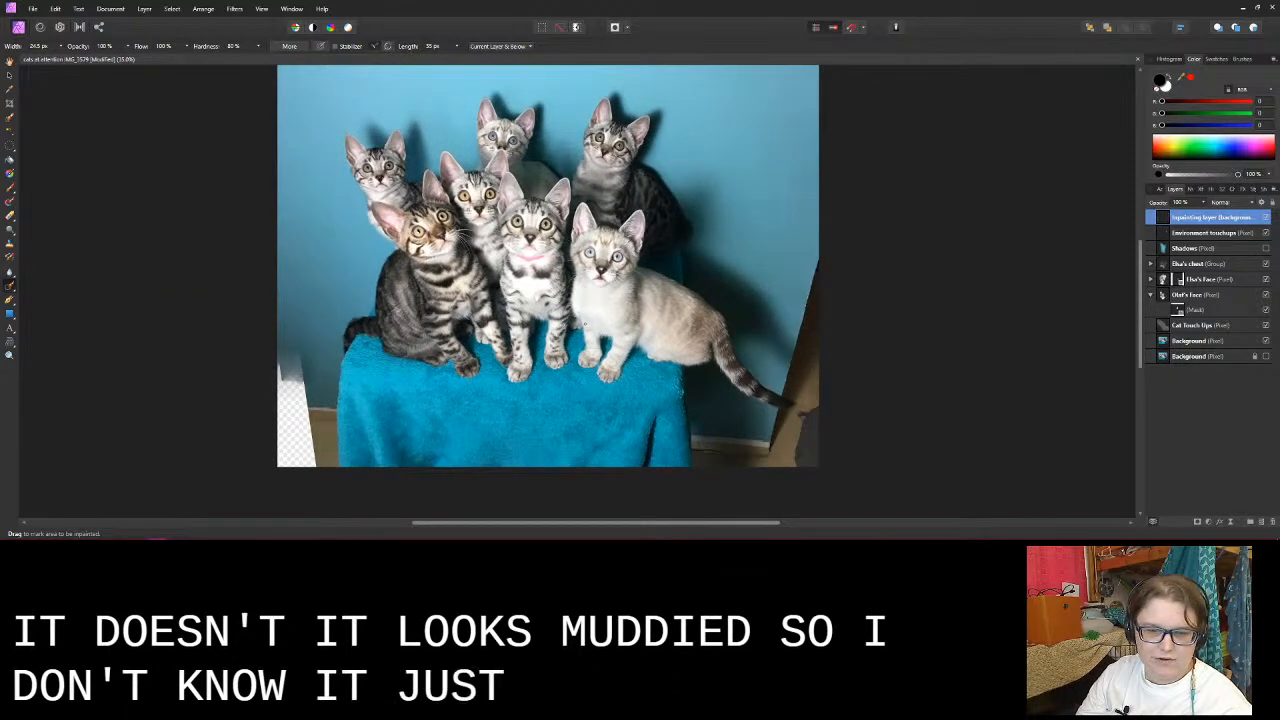
scroll(742, 447, "up", 4)
scroll(743, 446, "down", 6)
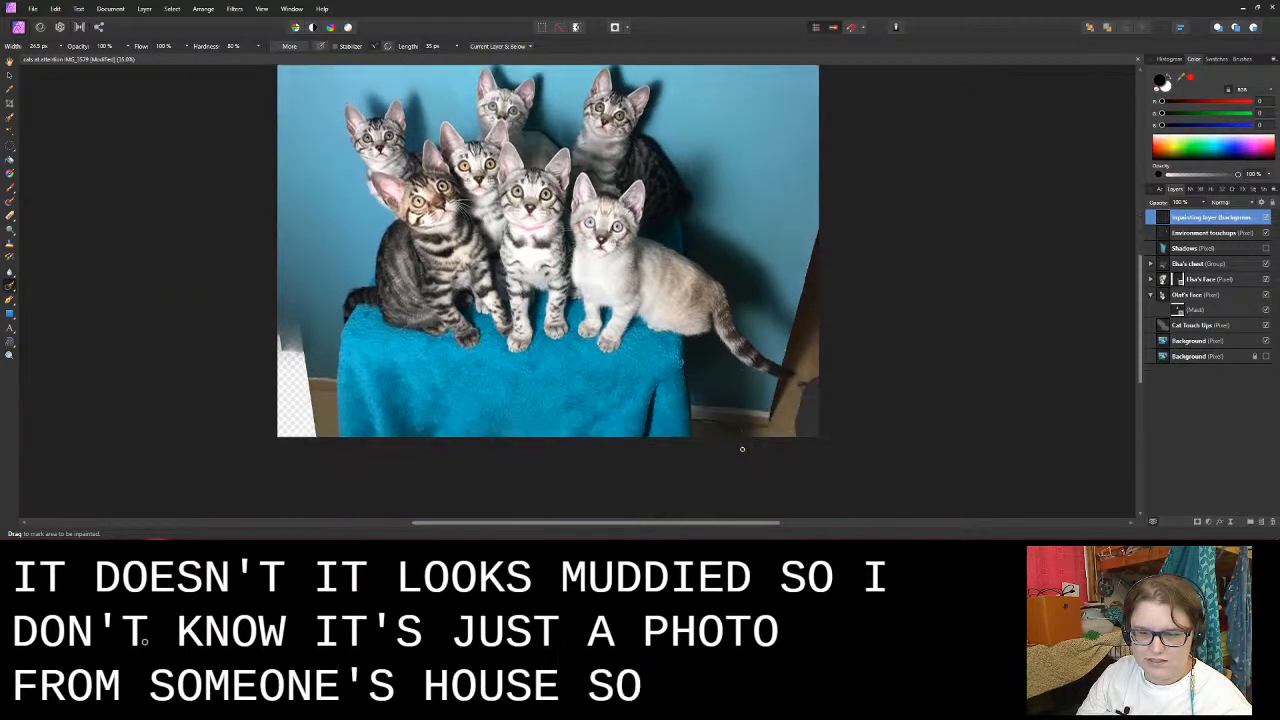
scroll(746, 424, "up", 6)
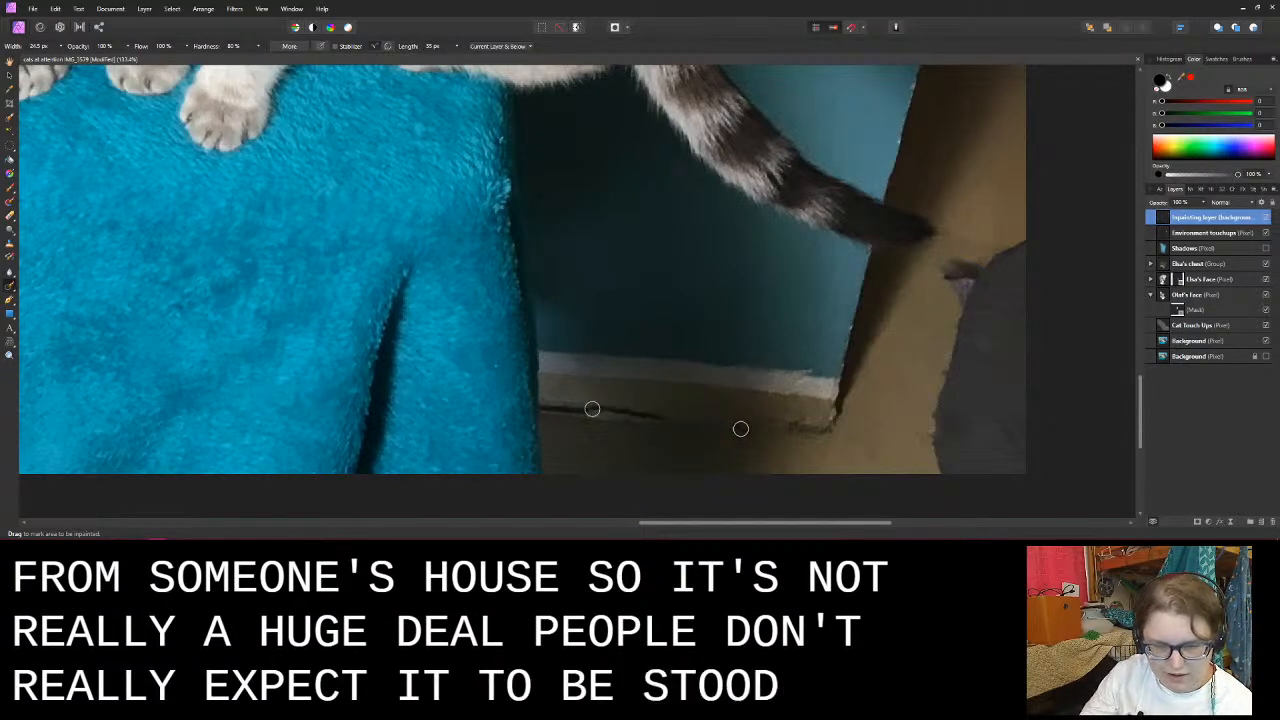
key("bracketright")
key("bracketright")
key("bracketright")
key("bracketright")
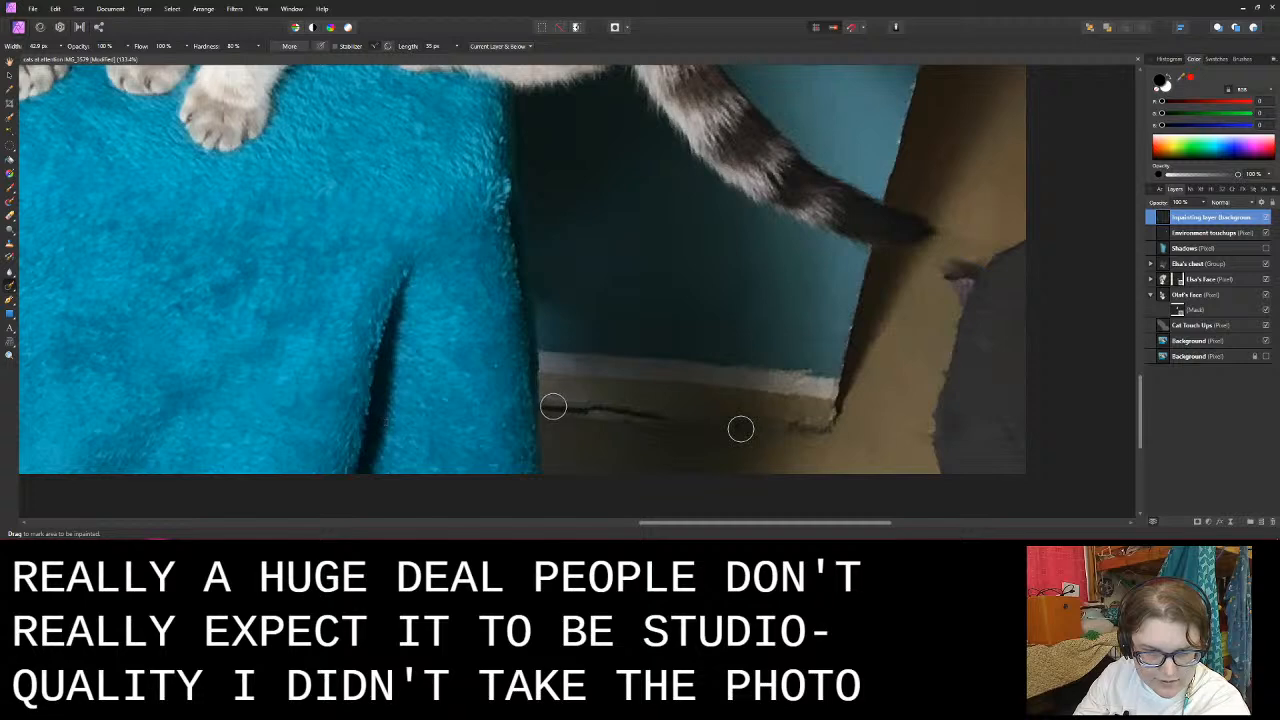
left_click_drag(740, 428, 740, 428)
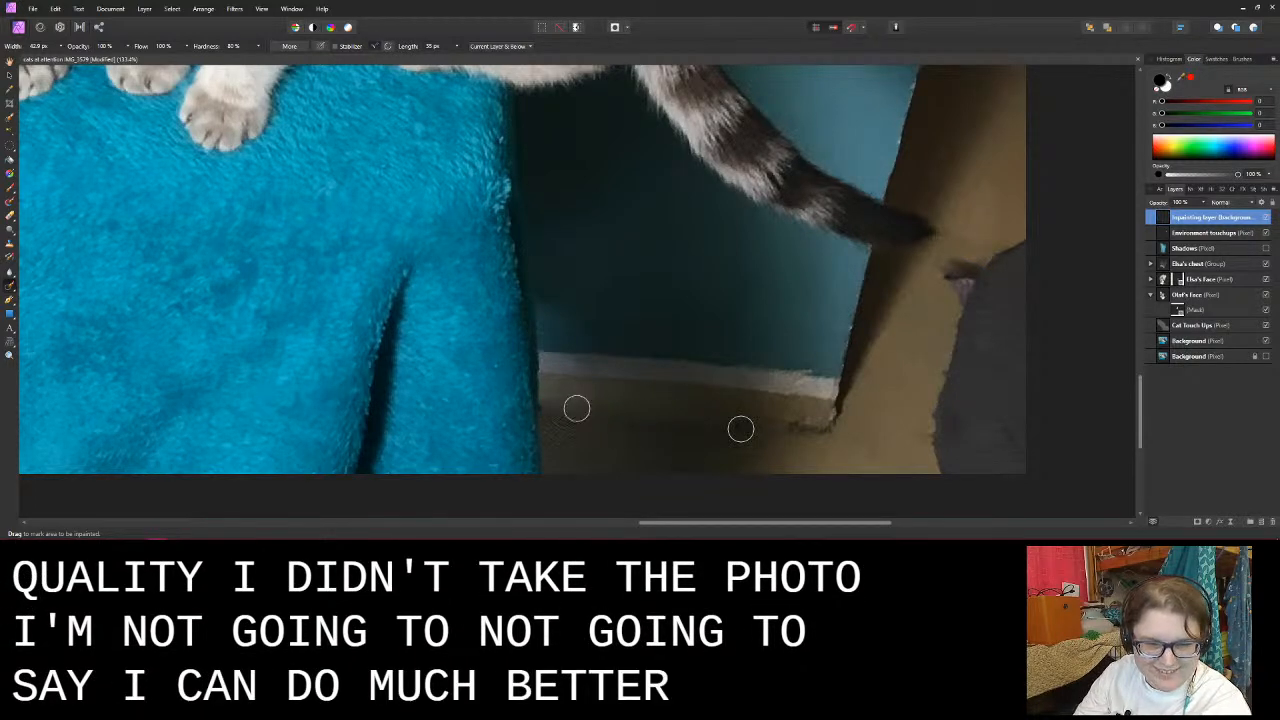
key("ctrl+z")
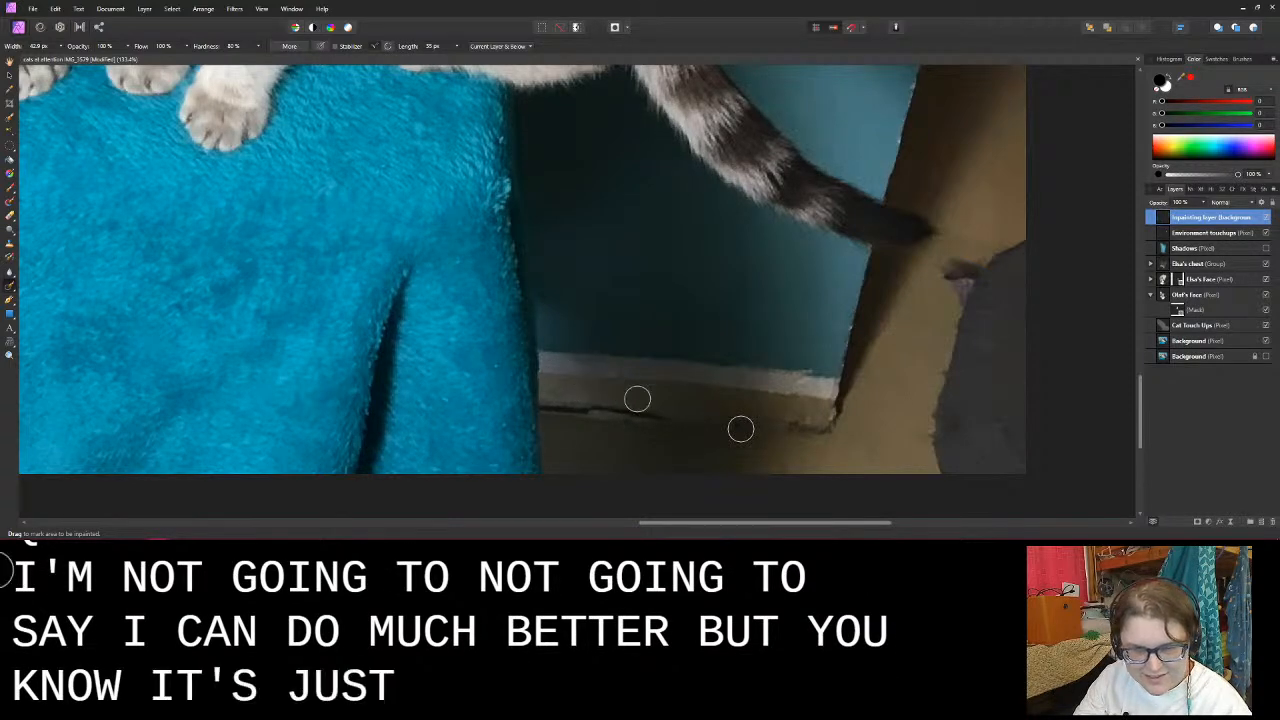
mouse_move(833, 430)
left_mouse_down()
mouse_move(790, 430)
mouse_move(807, 443)
mouse_move(835, 430)
left_mouse_up()
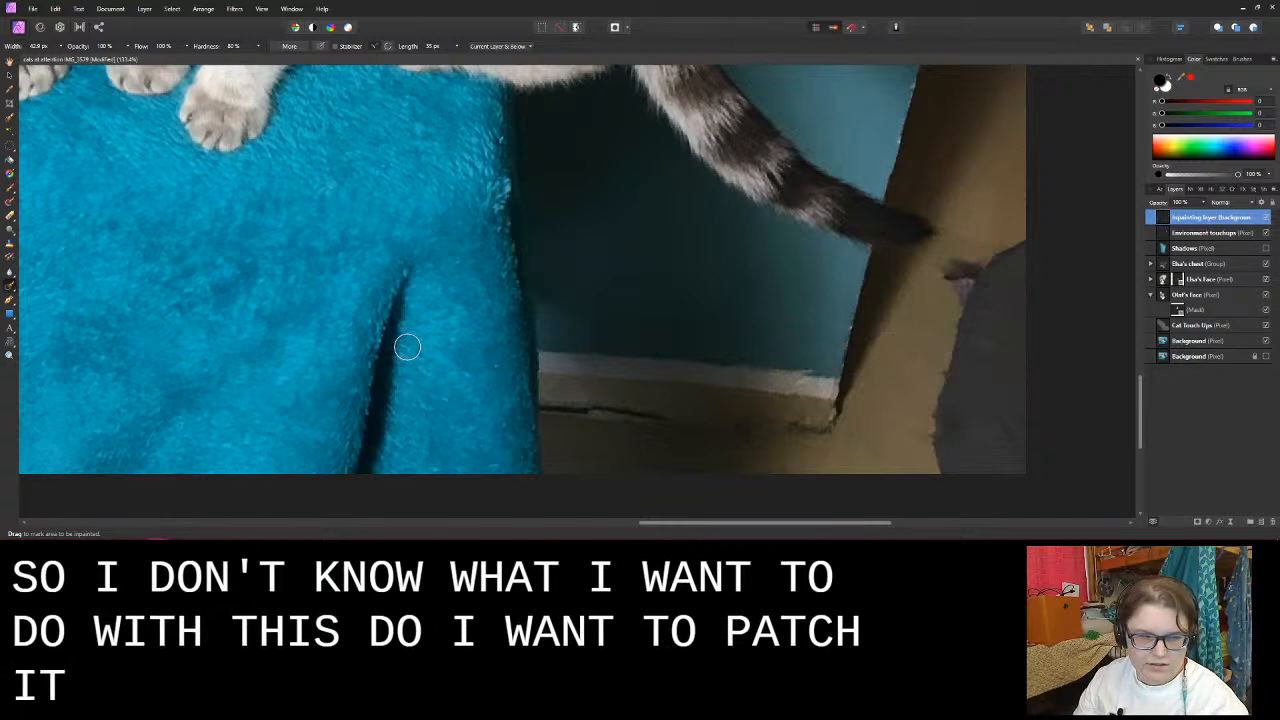
- Examine the transparent gap in the photo's lower-left corner and open the document's edit history
left_click_drag(231, 181, 925, 118)
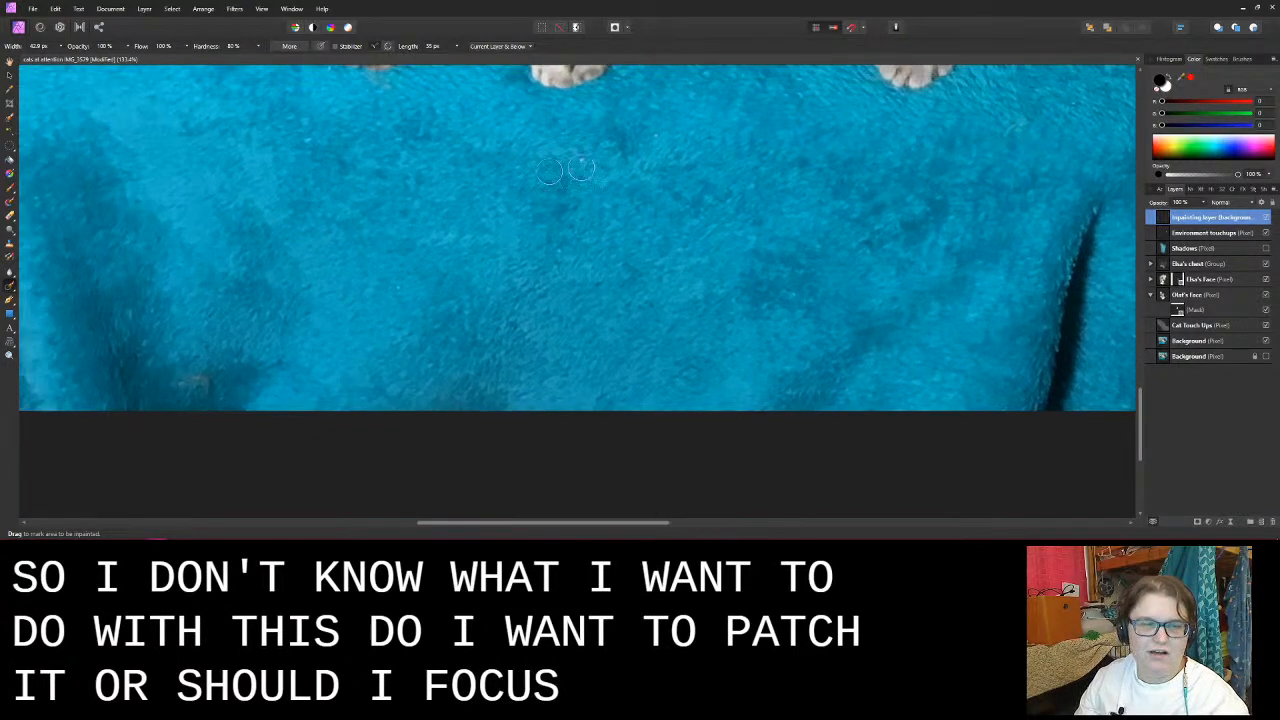
left_click_drag(341, 204, 898, 425)
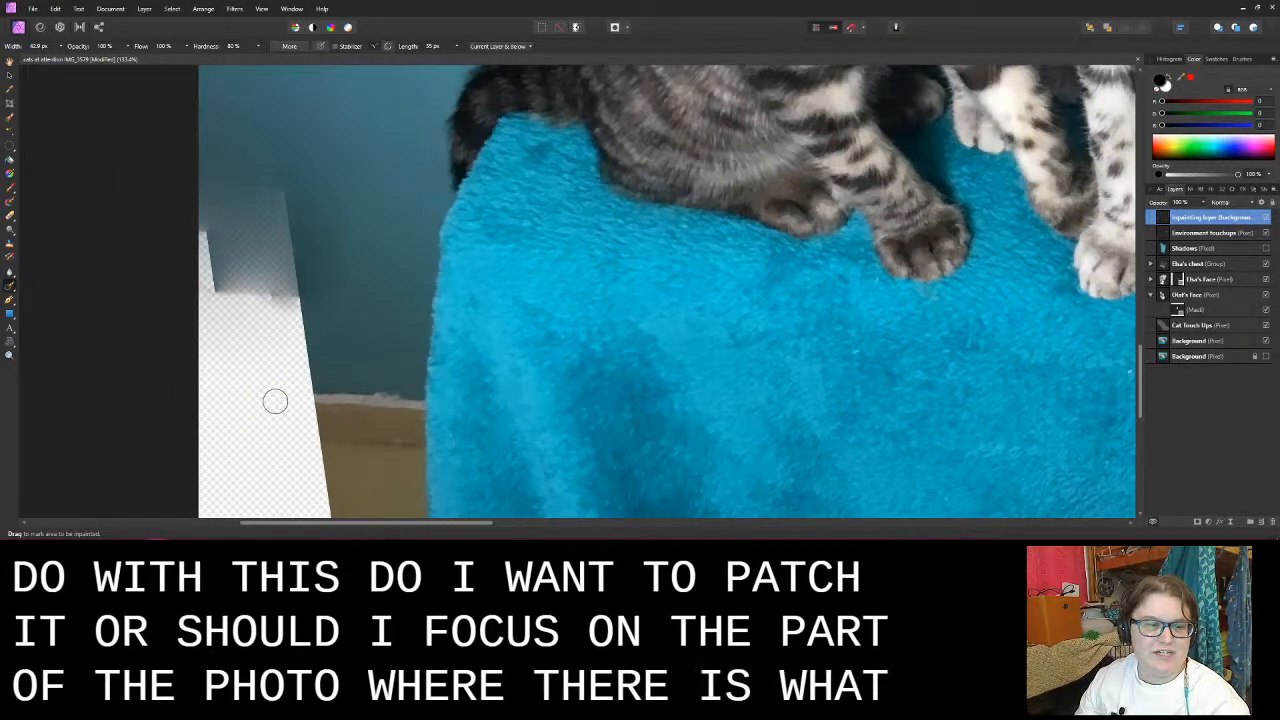
left_click_drag(274, 400, 591, 537)
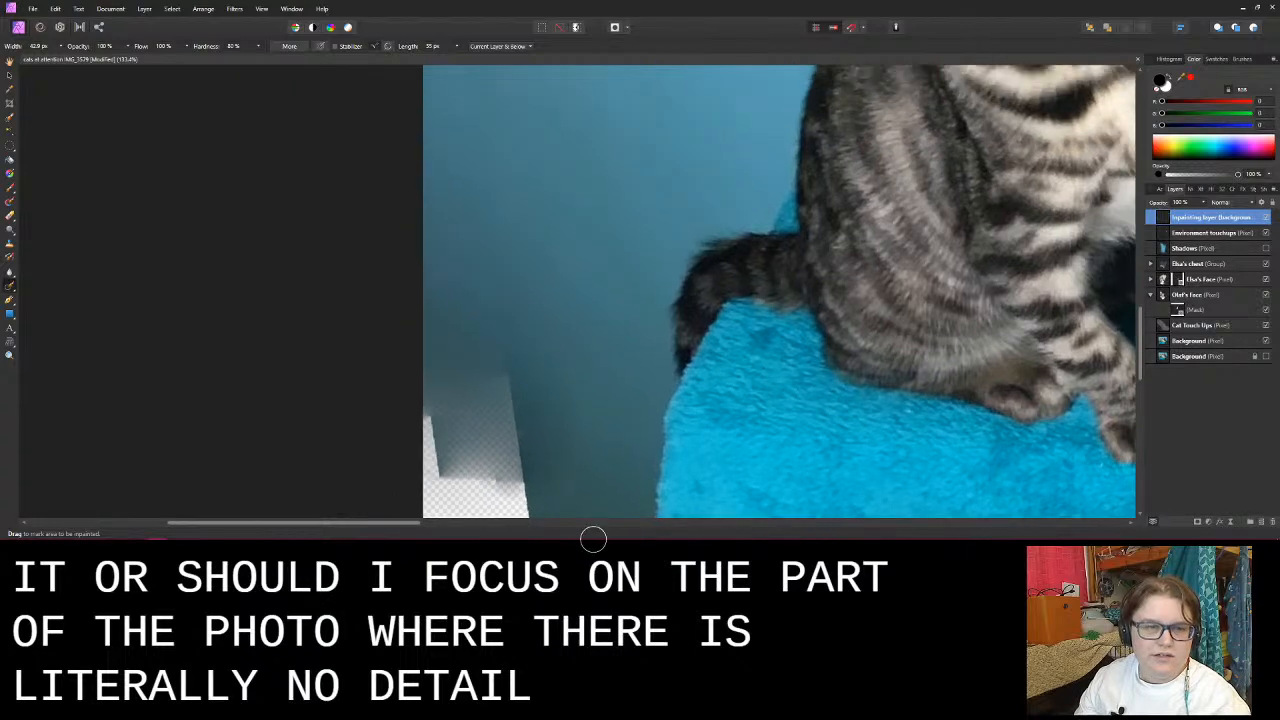
scroll(577, 366, "down", 3)
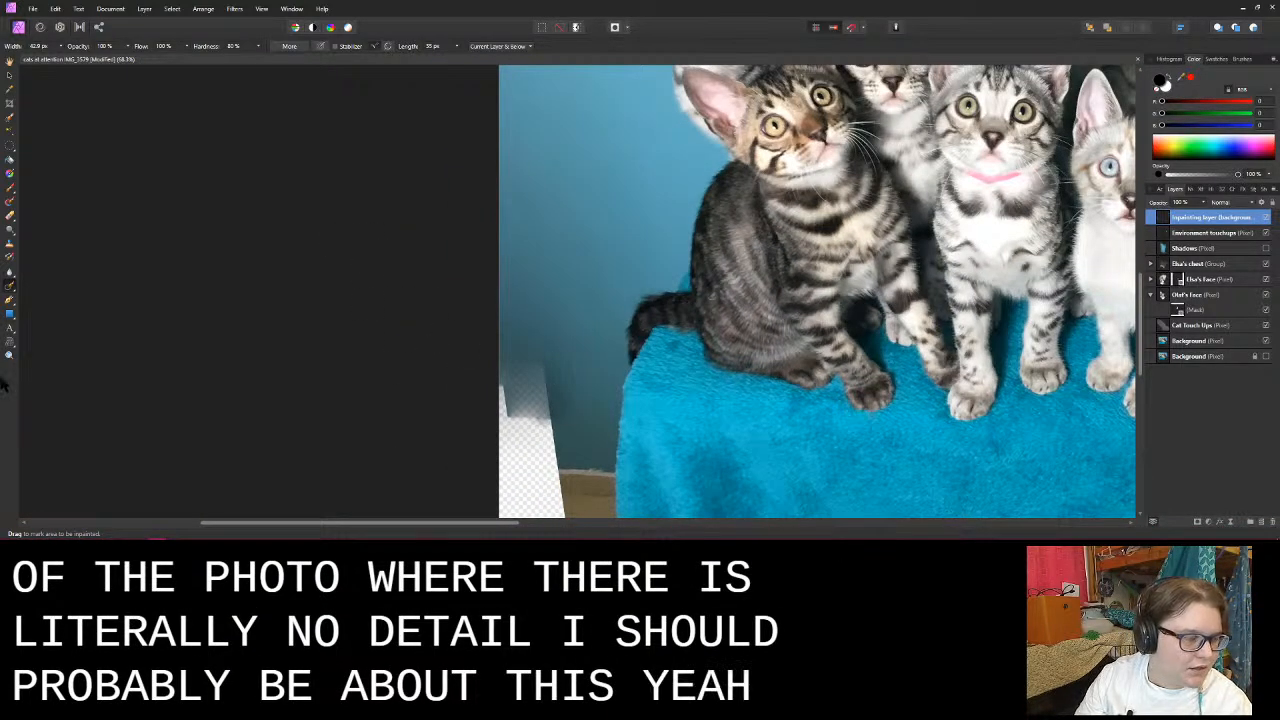
left_click(12, 291)
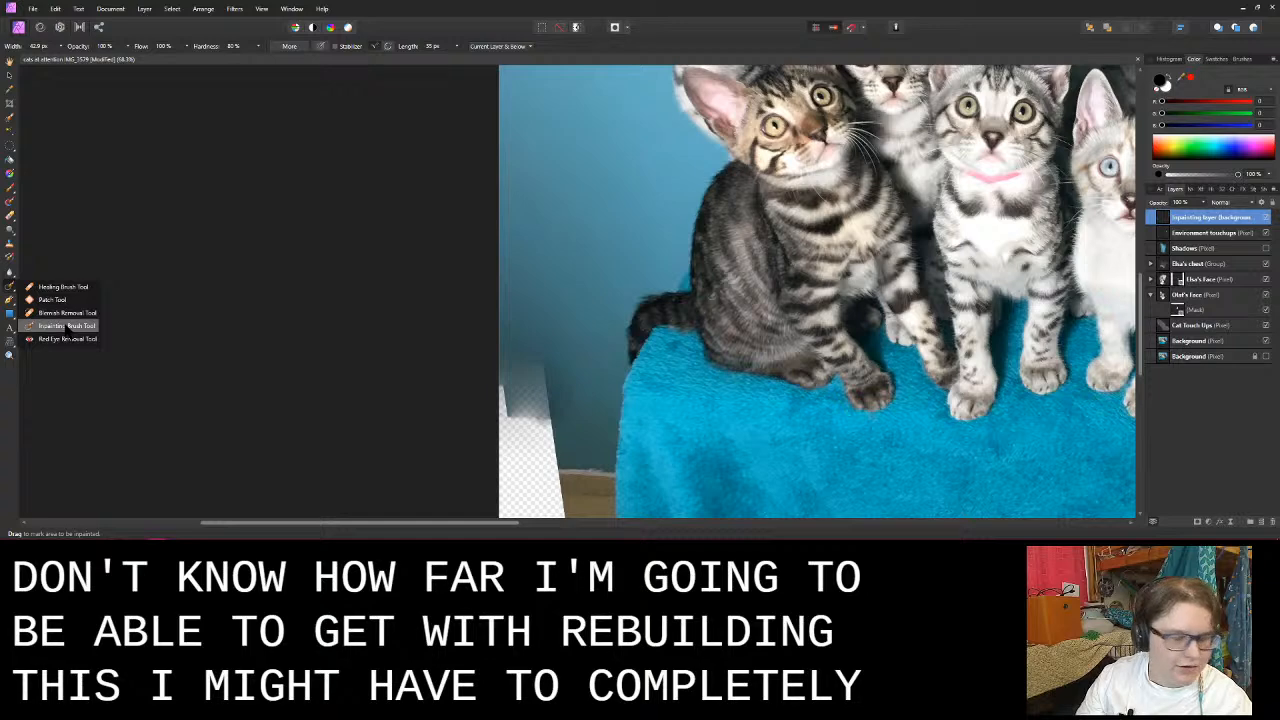
left_click(252, 316)
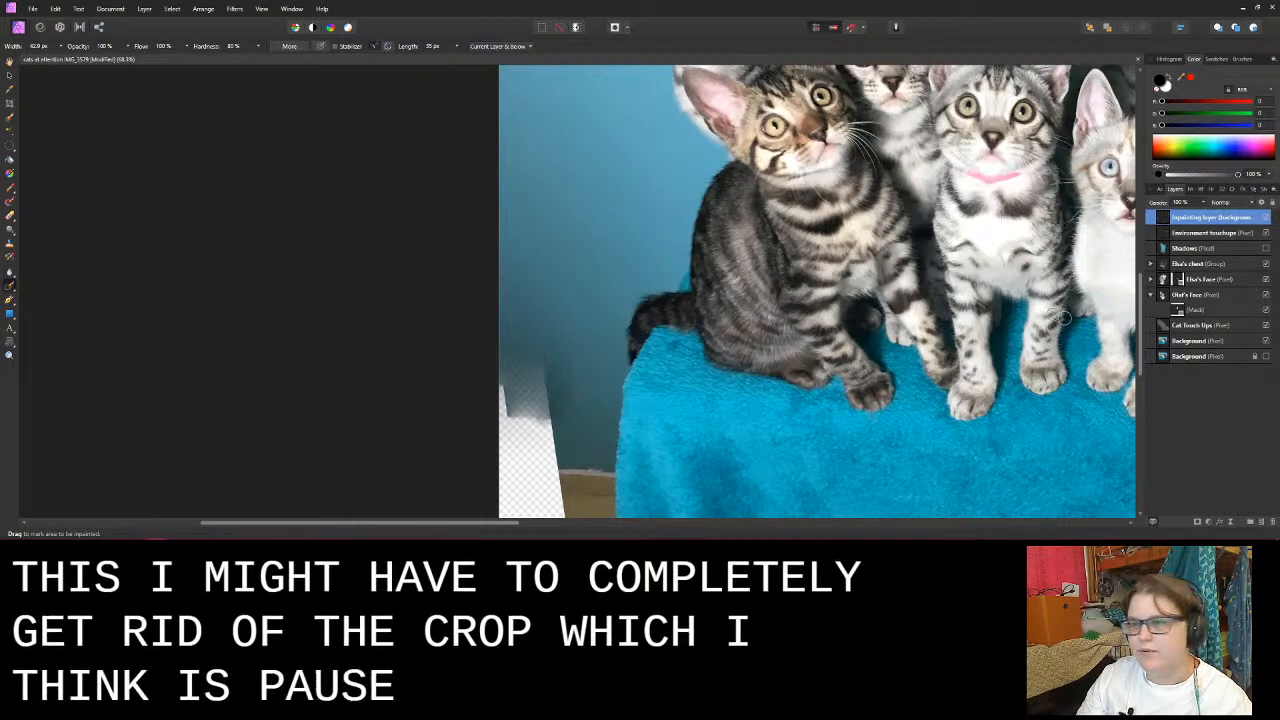
left_click(1213, 189)
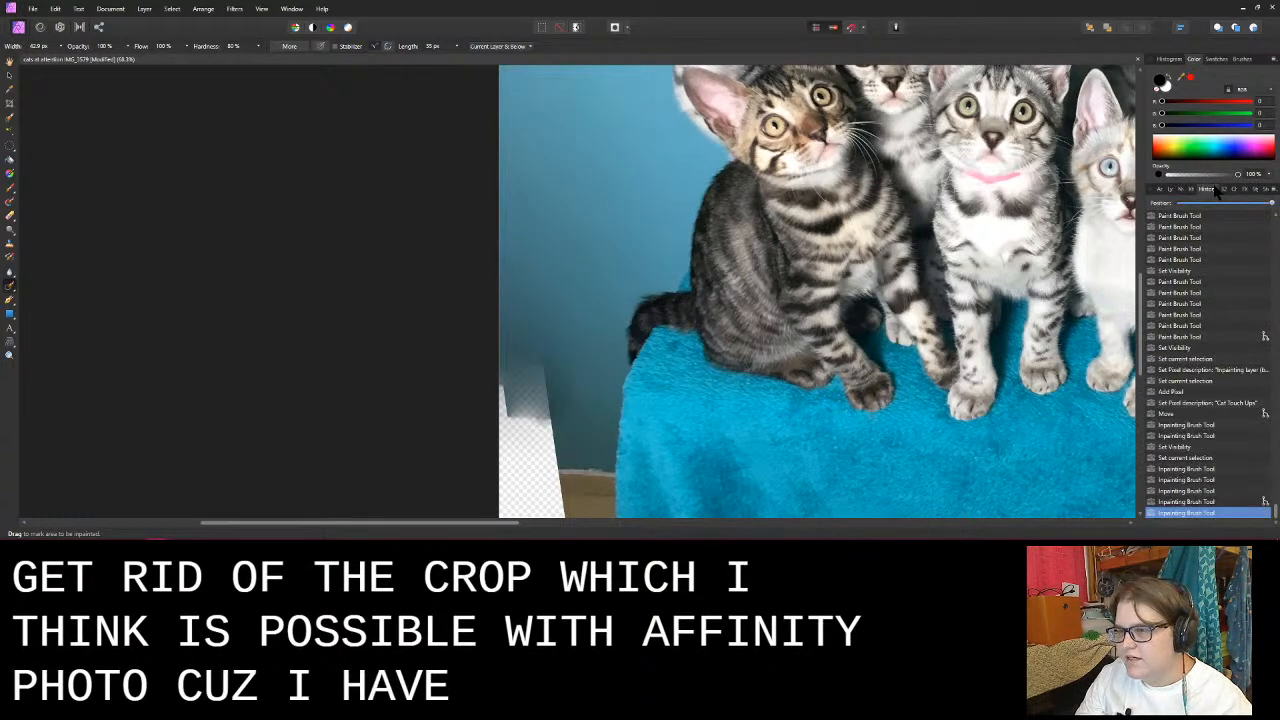
- Look through the document's edit history for the earlier crop, and return to the layer list
scroll(1220, 391, "up", 5)
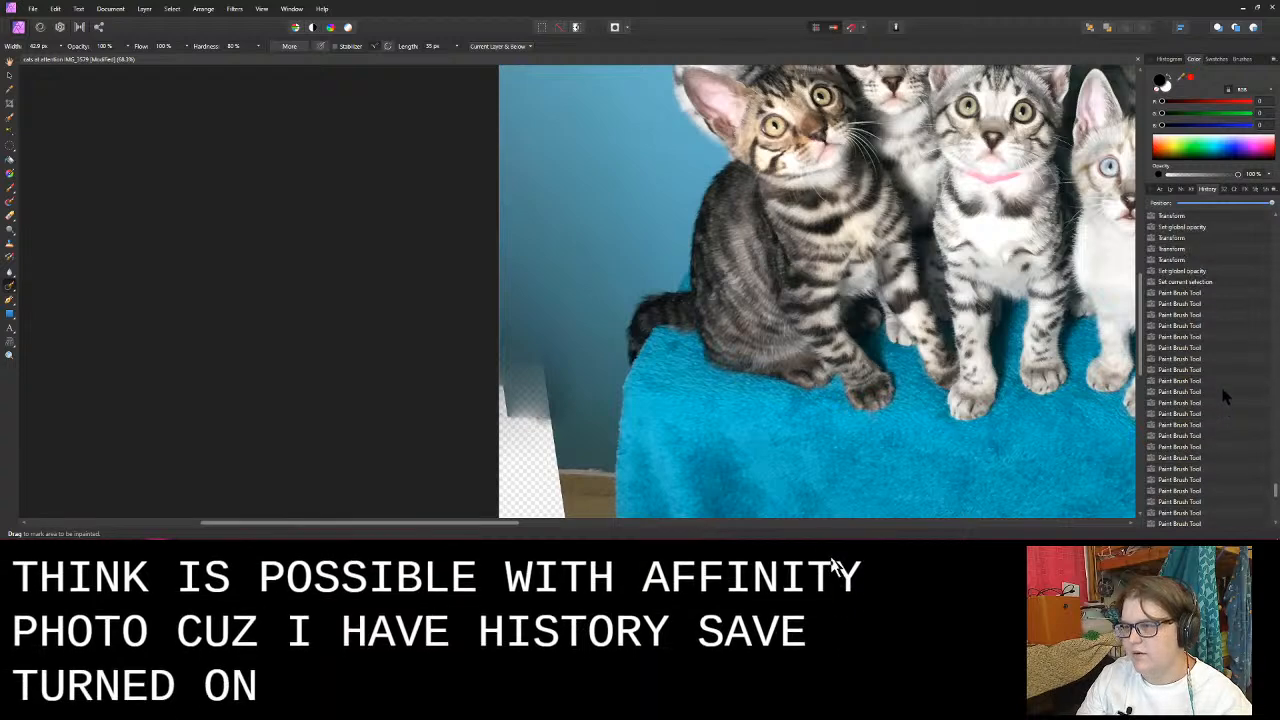
scroll(1222, 393, "down", 5)
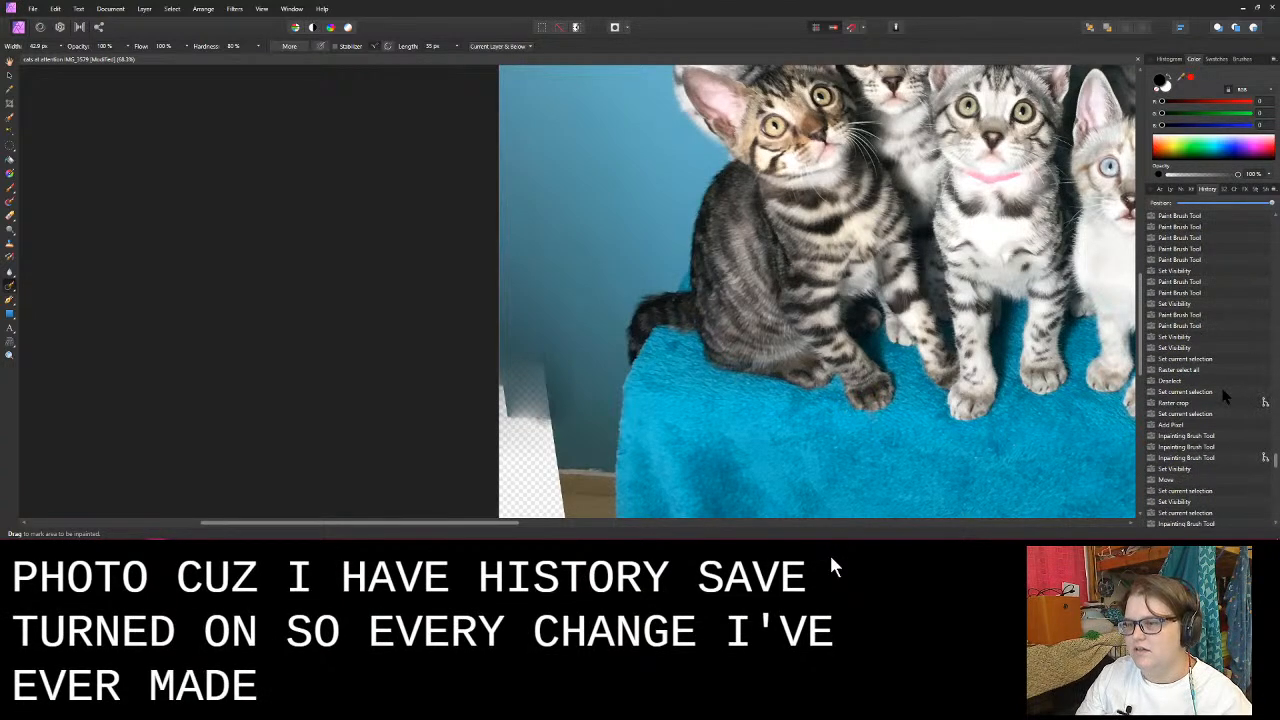
scroll(1222, 395, "up", 3)
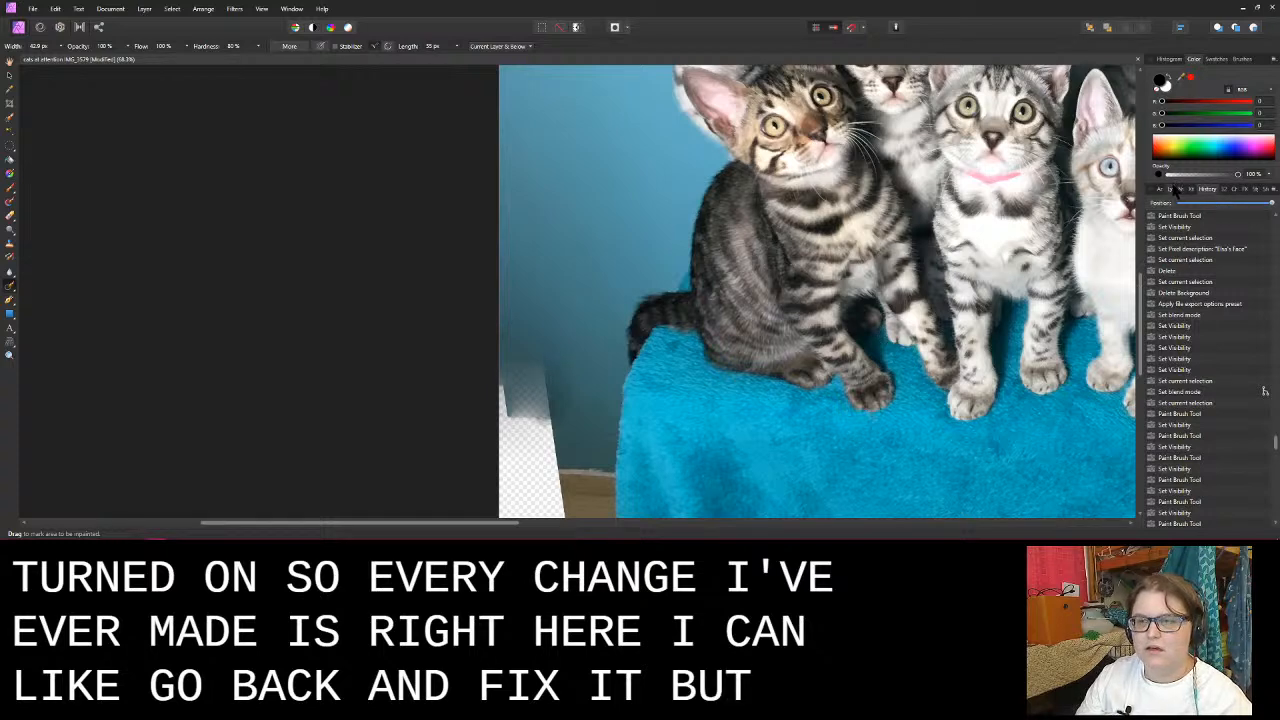
left_click(1176, 190)
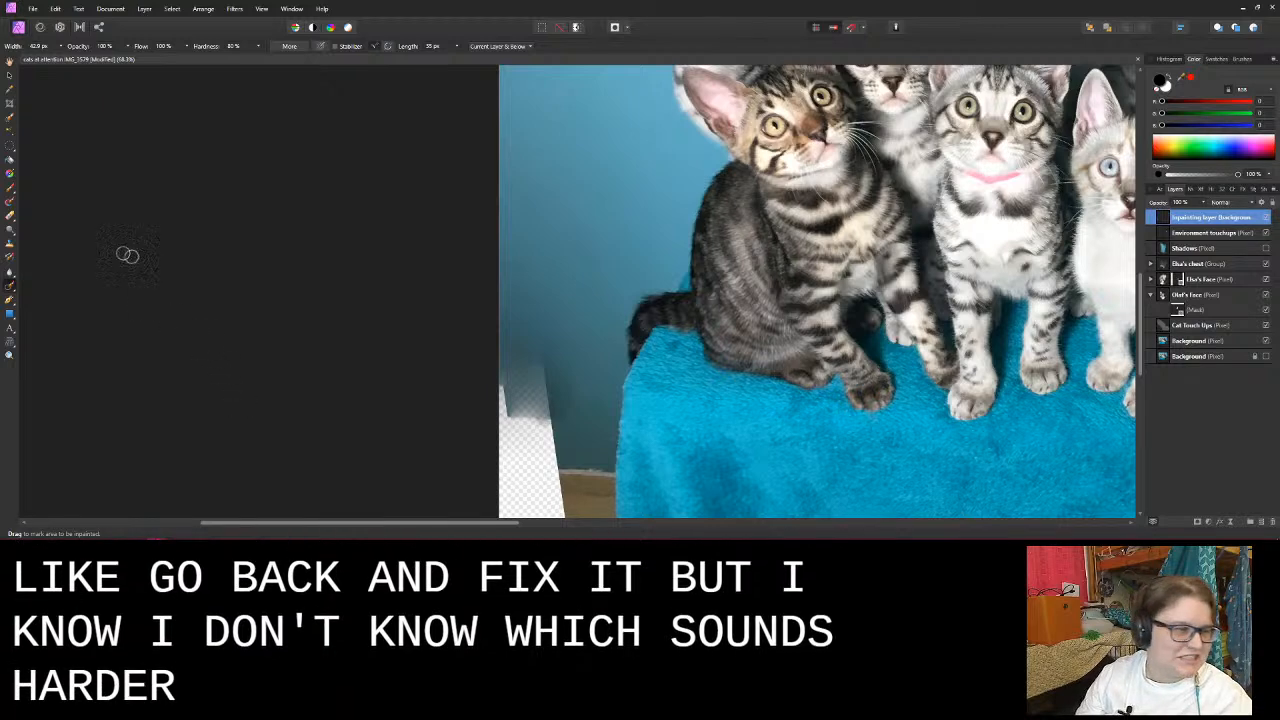
- Outline an oval donor patch of blue wall beside the dark tabby kitten with the Patch Tool, discarding the first outline
left_click(12, 297)
left_click(55, 300)
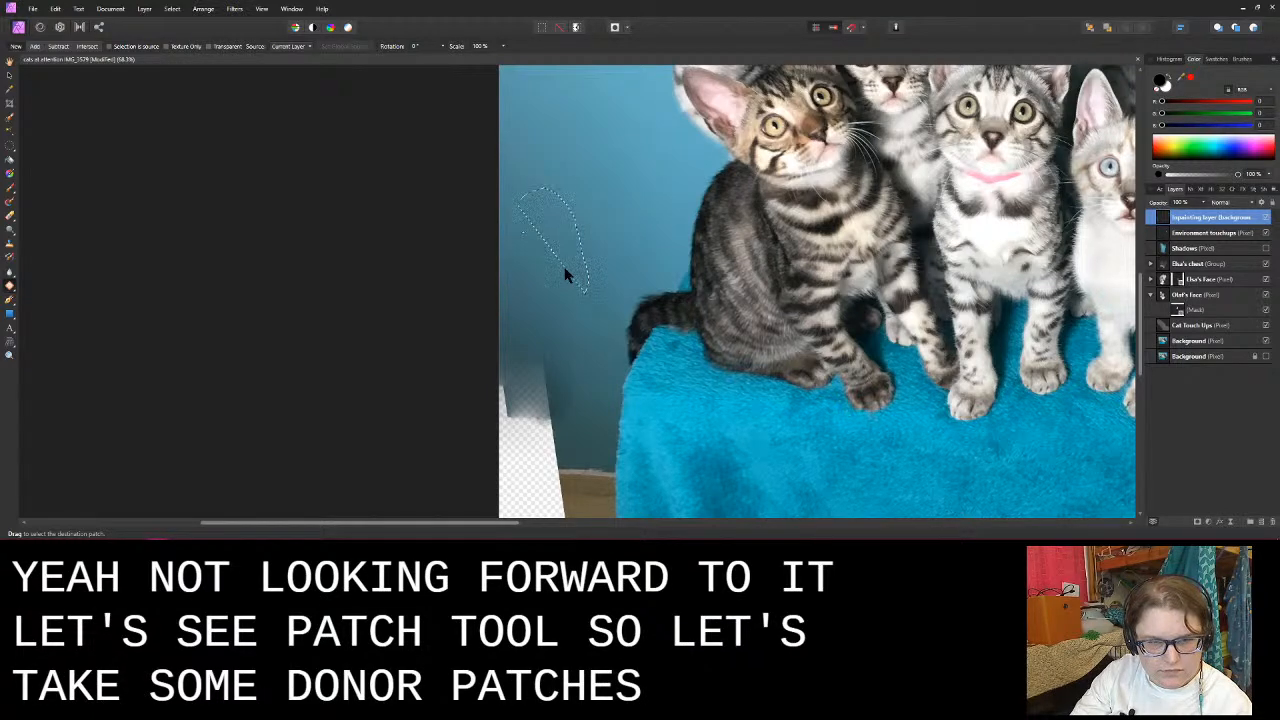
left_click_drag(565, 275, 565, 275)
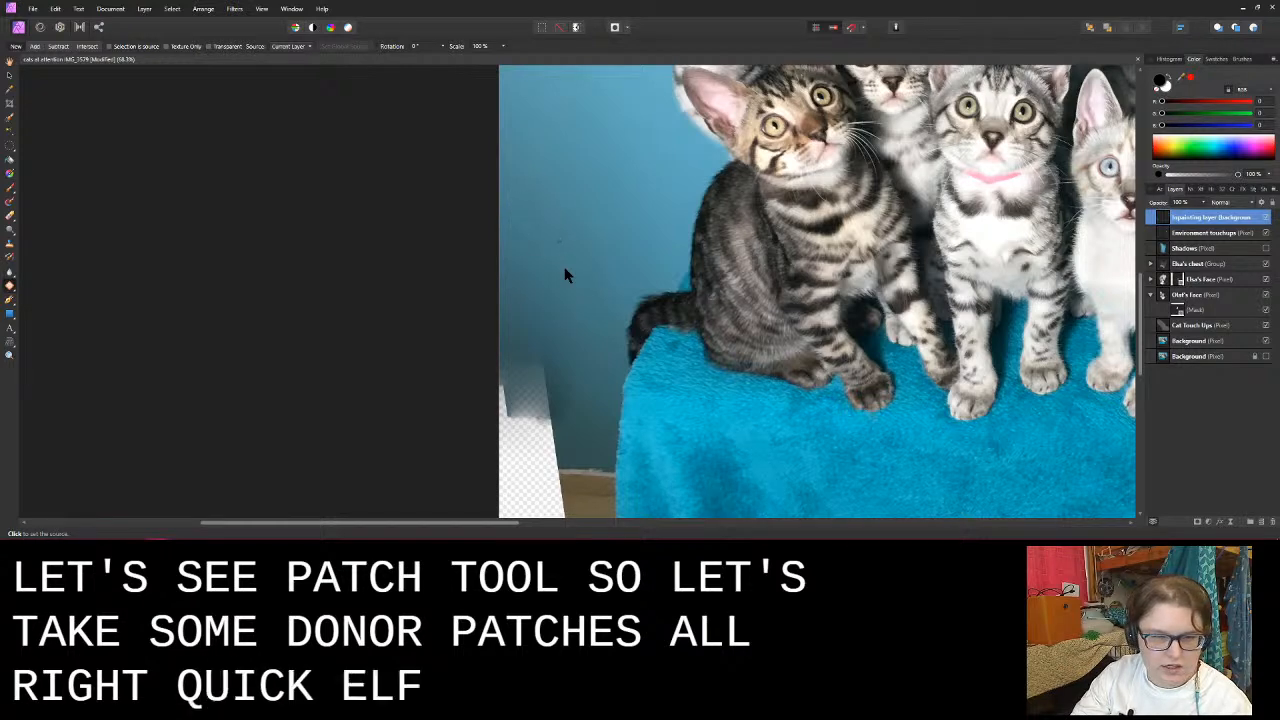
key("ctrl+d")
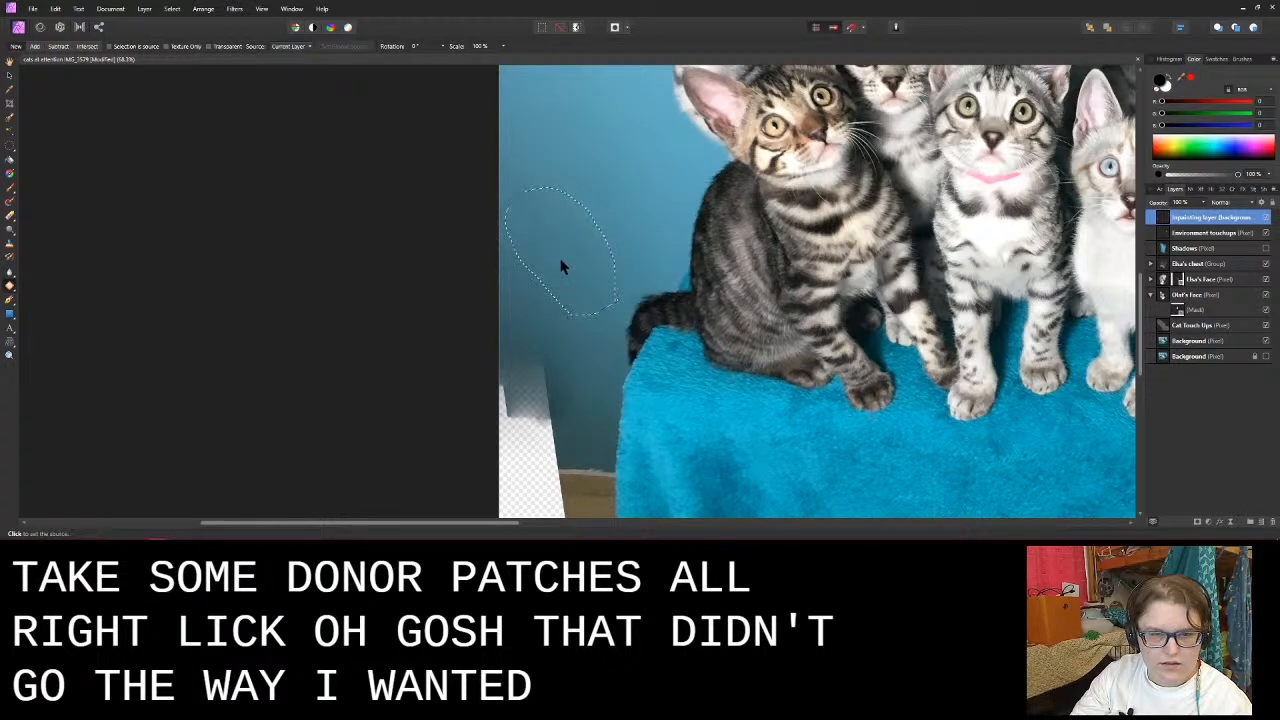
- Switch to OBS to check the live stream
mouse_move(514, 522)
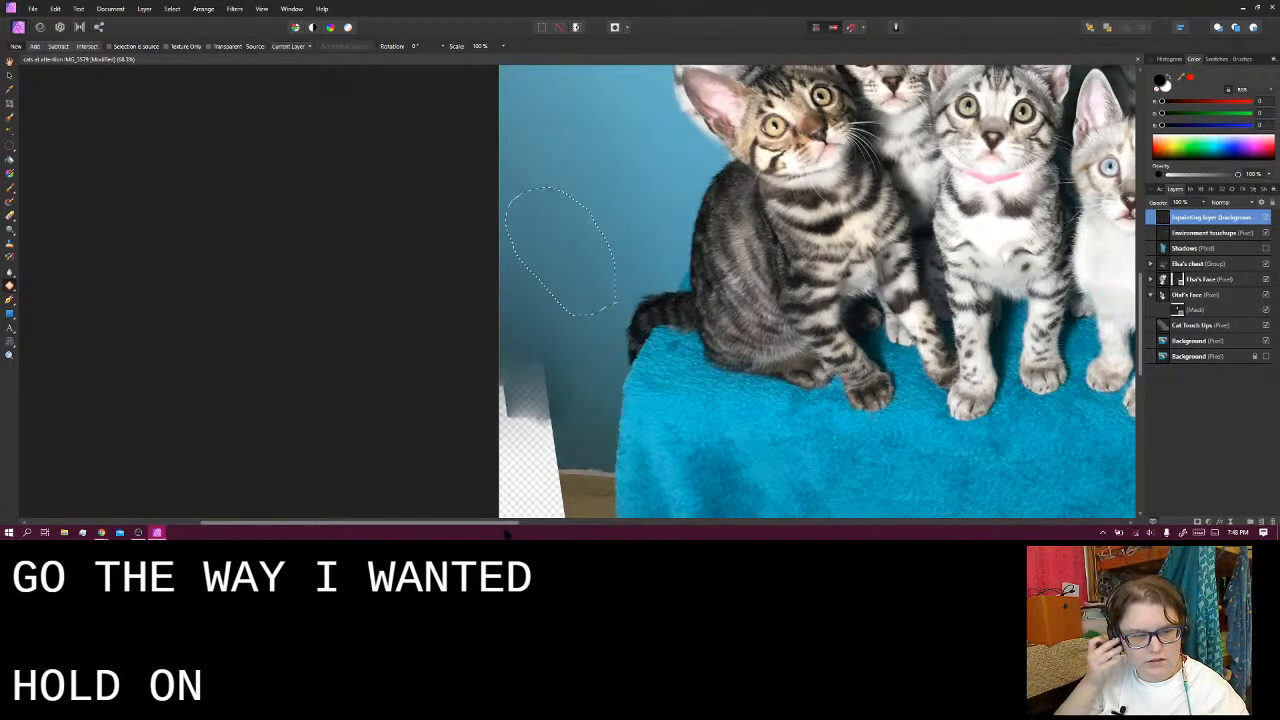
mouse_move(138, 532)
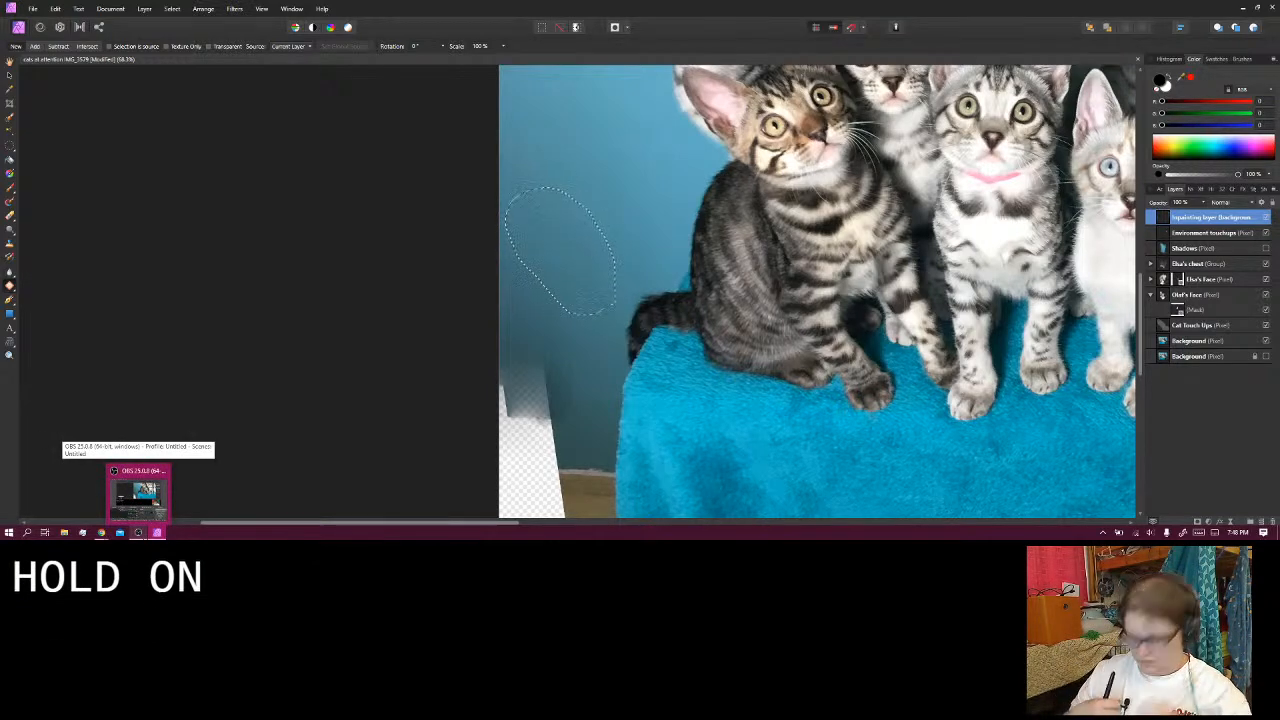
left_click(136, 490)
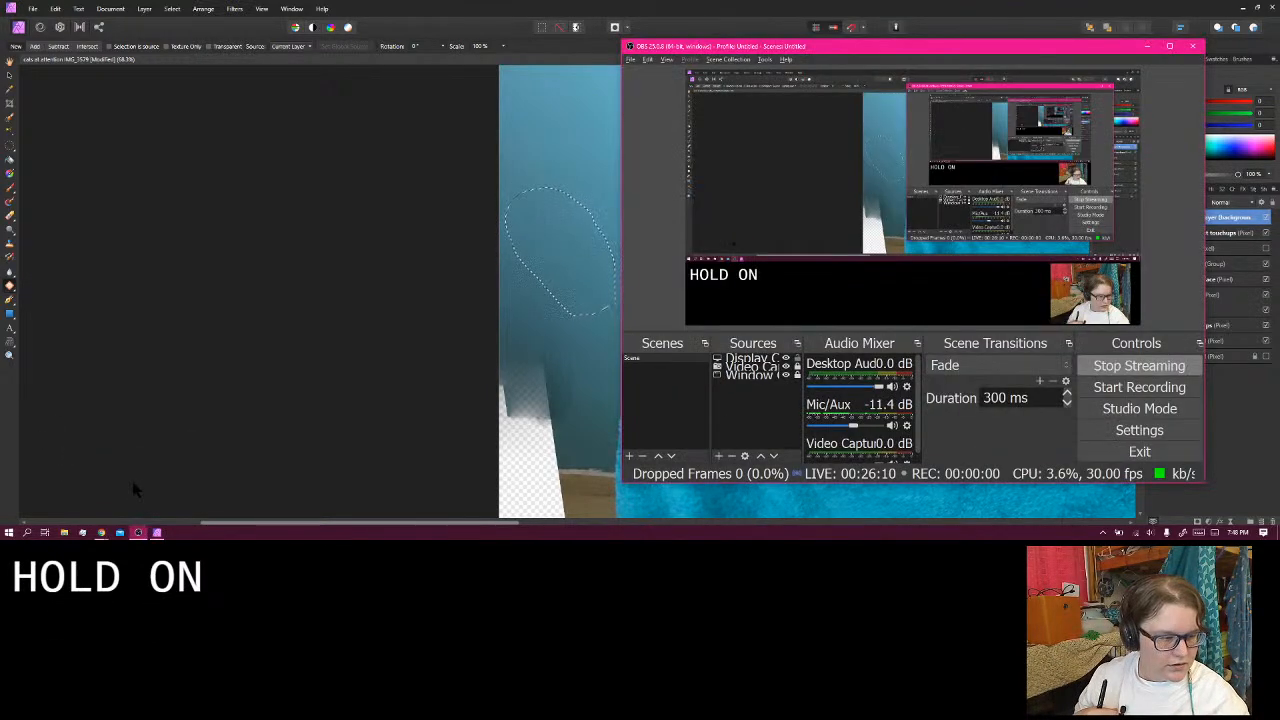
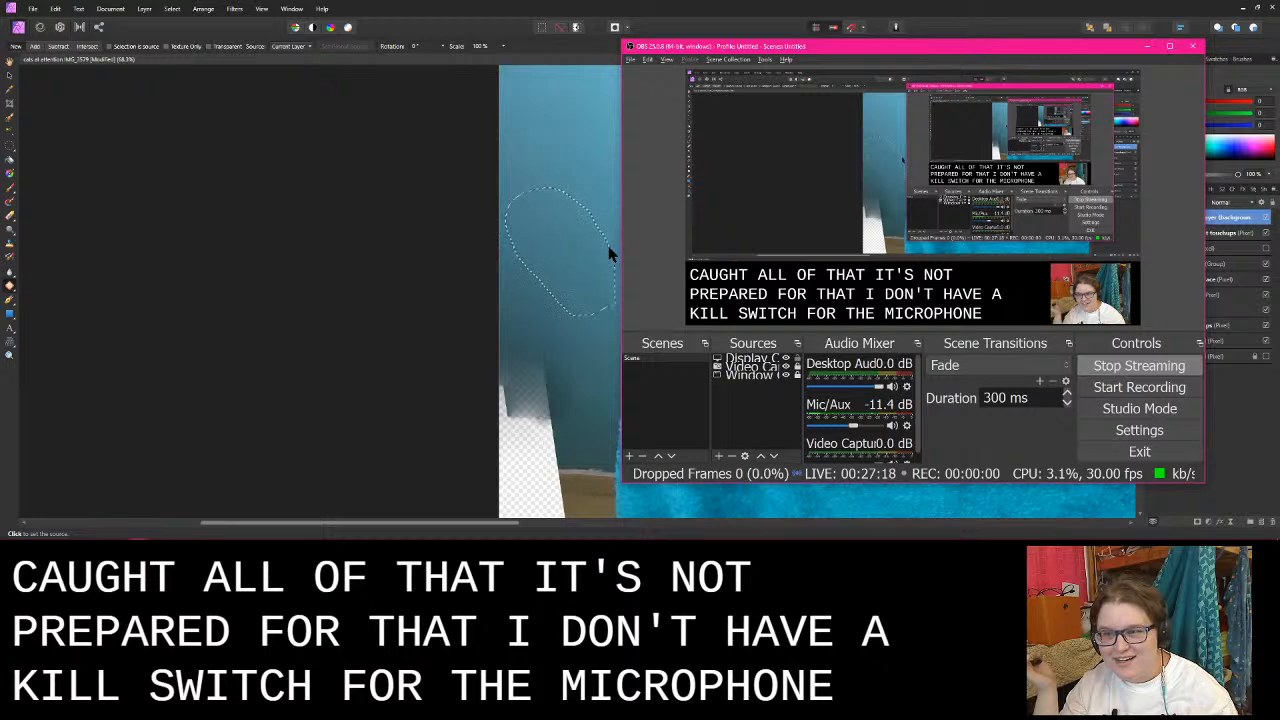
- Switch back to Affinity Photo and discard the oval wall outline beside the dark tabby kitten
left_click(415, 197)
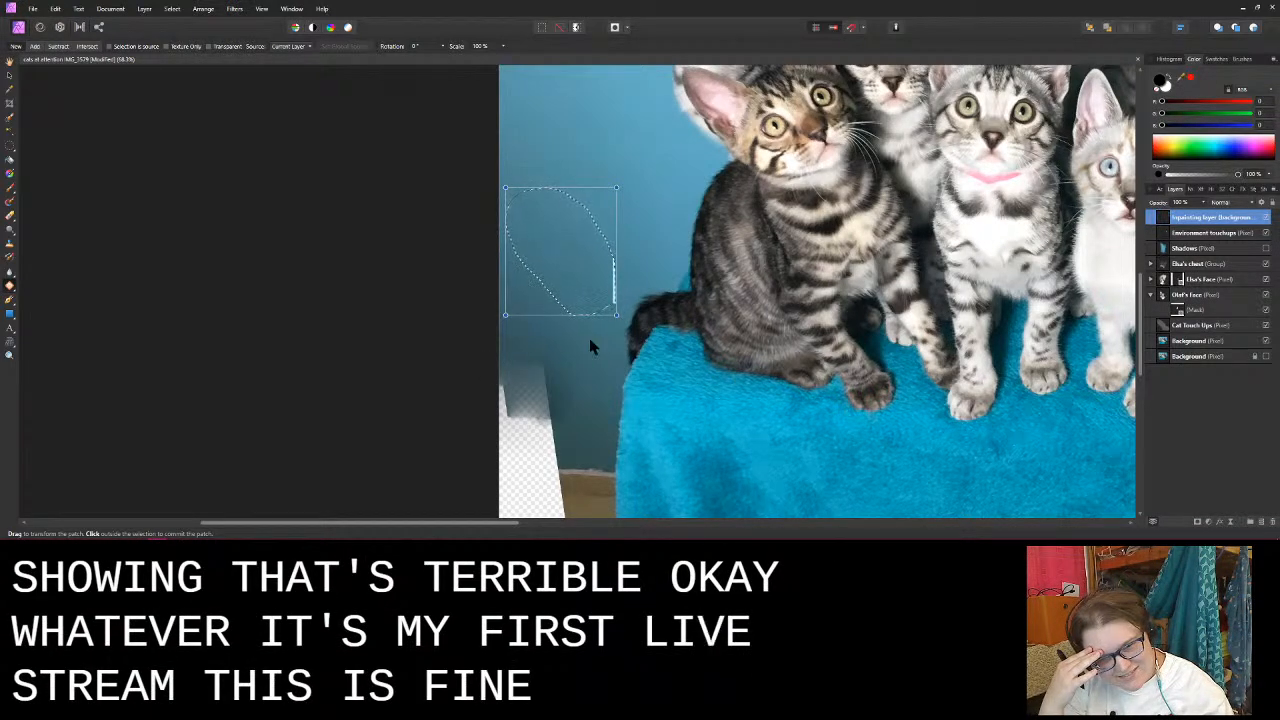
key("ctrl+d")
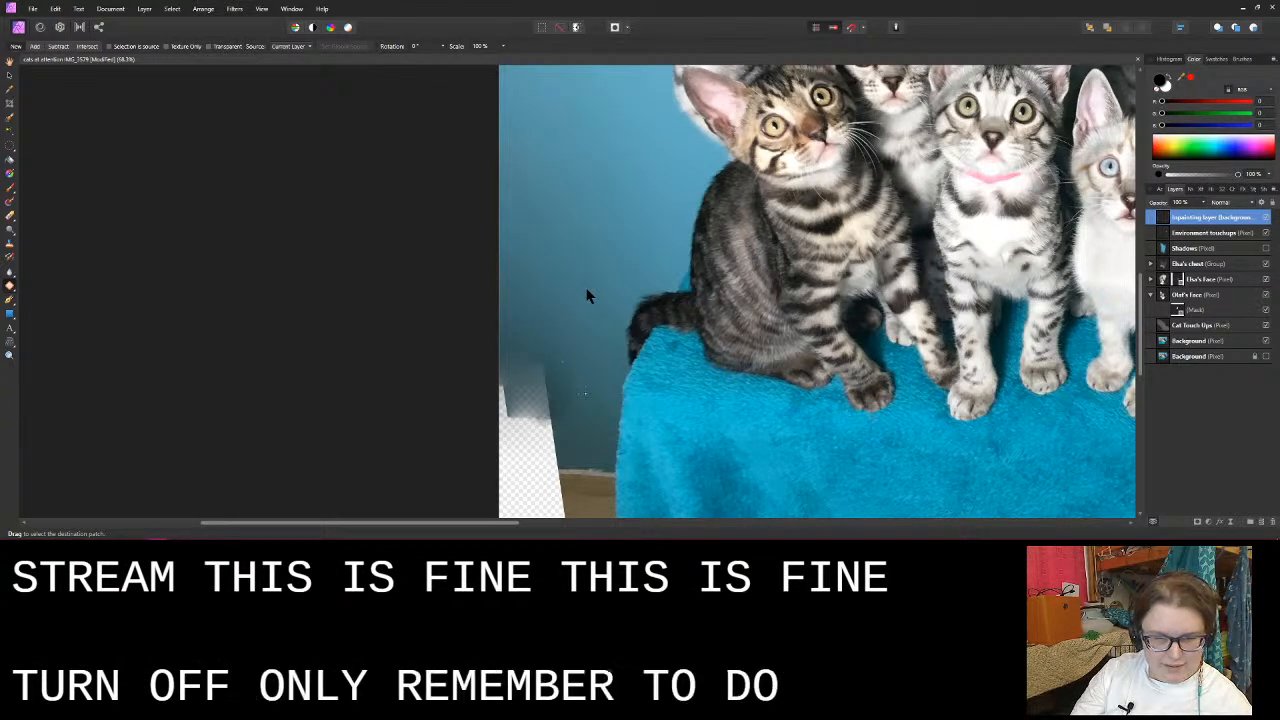
key("ctrl+z")
- Try twice to patch the faded wall edge above the lower-left transparent gap with clean blue wall
mouse_move(541, 317)
left_mouse_down()
mouse_move(502, 316)
mouse_move(500, 390)
mouse_move(517, 435)
mouse_move(587, 408)
left_mouse_up()
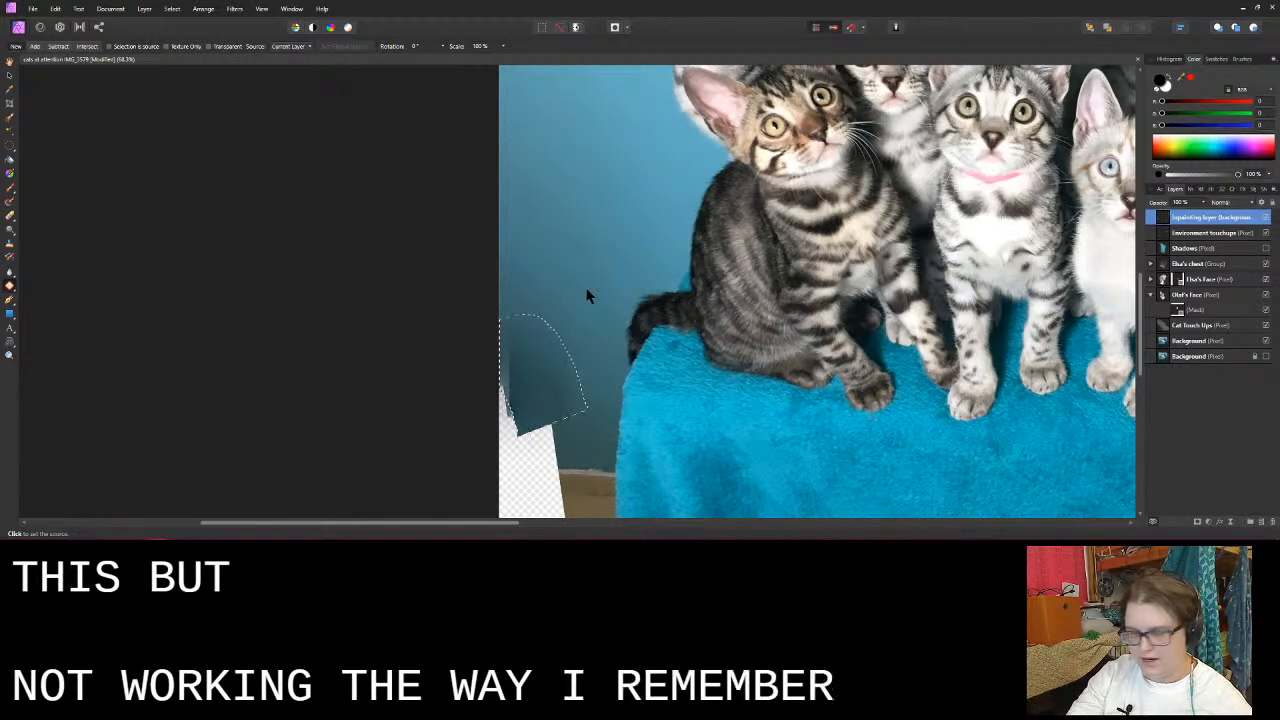
left_click(587, 295)
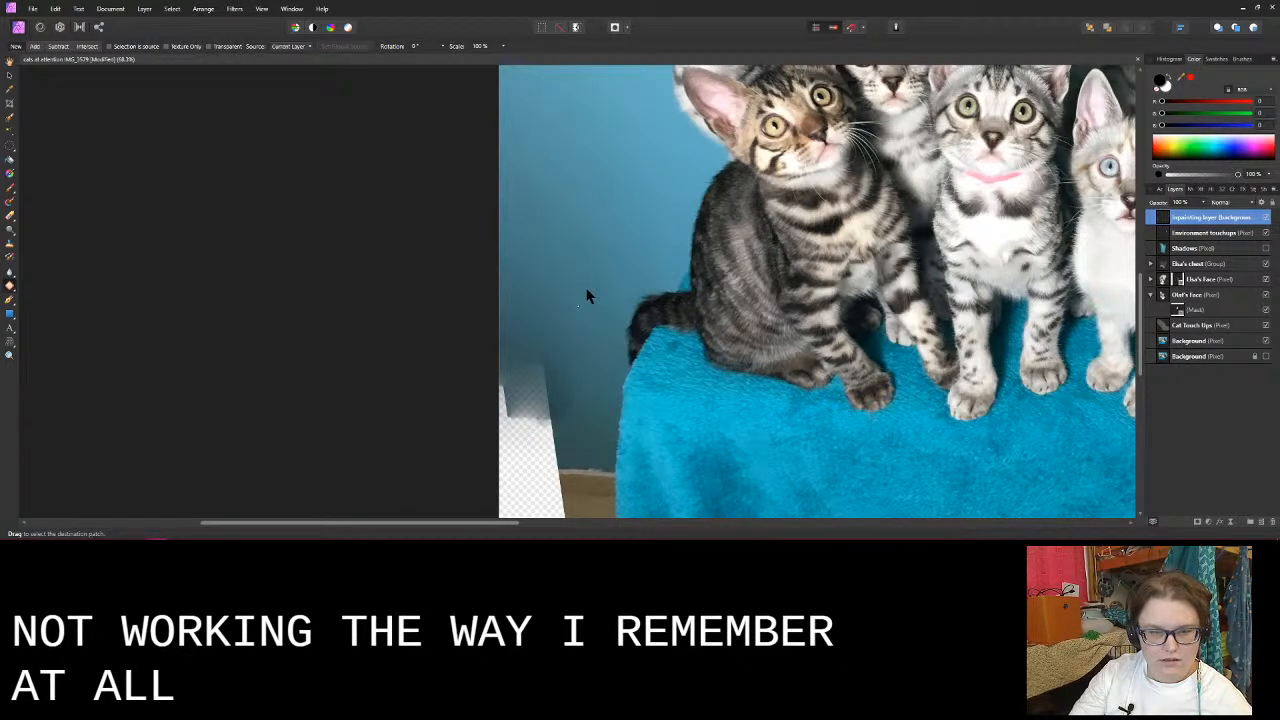
left_click_drag(575, 405, 607, 397)
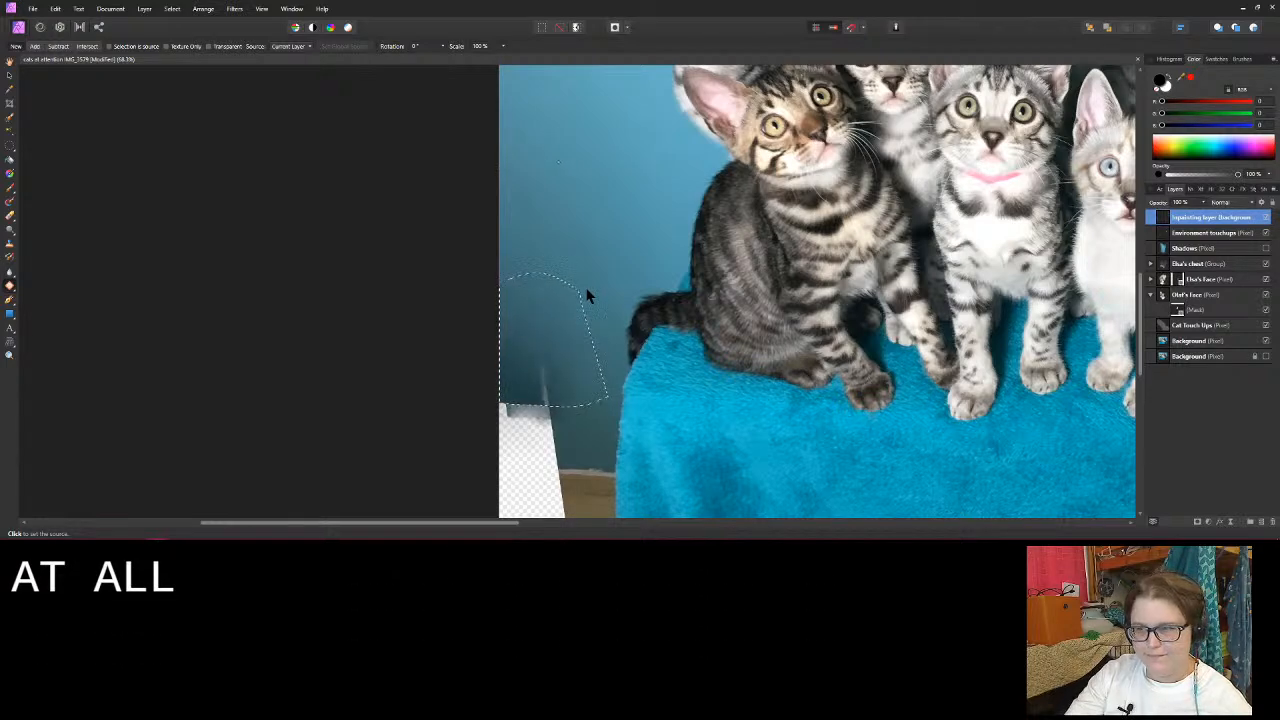
left_click(587, 295)
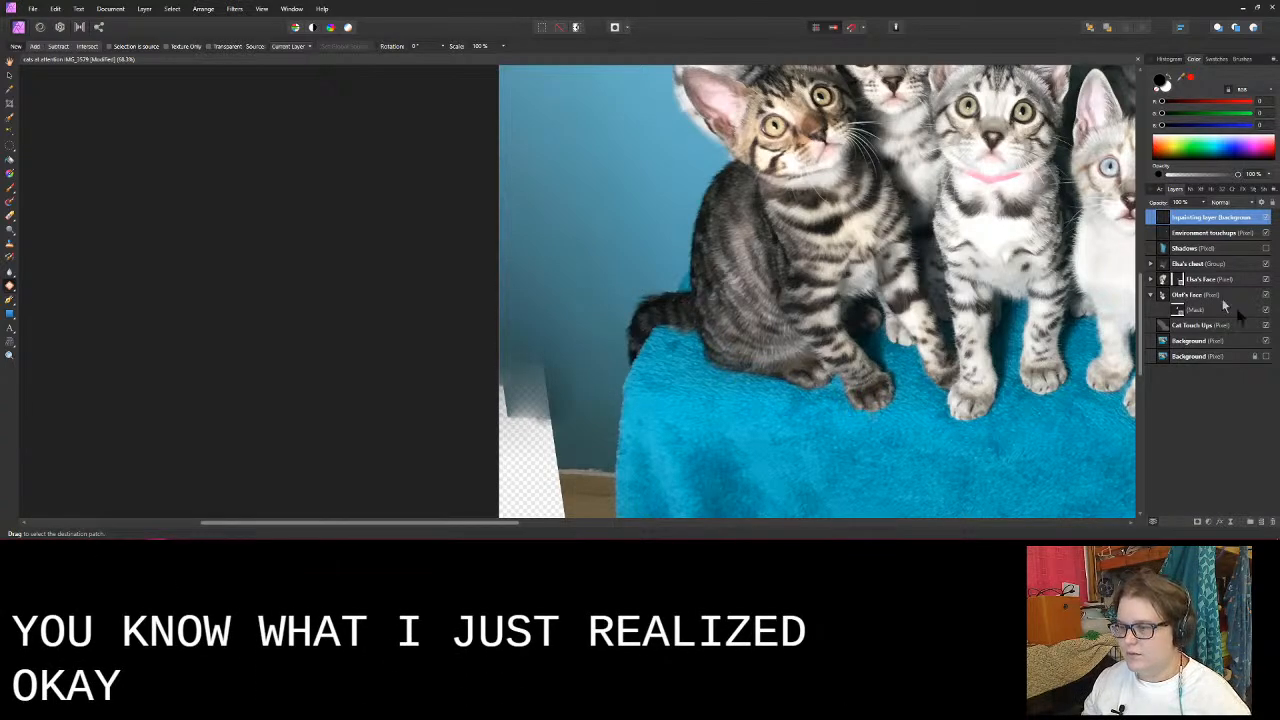
- Add a new pixel layer directly above the visible Background layer and name it "Patch work background"
left_click(1215, 341)
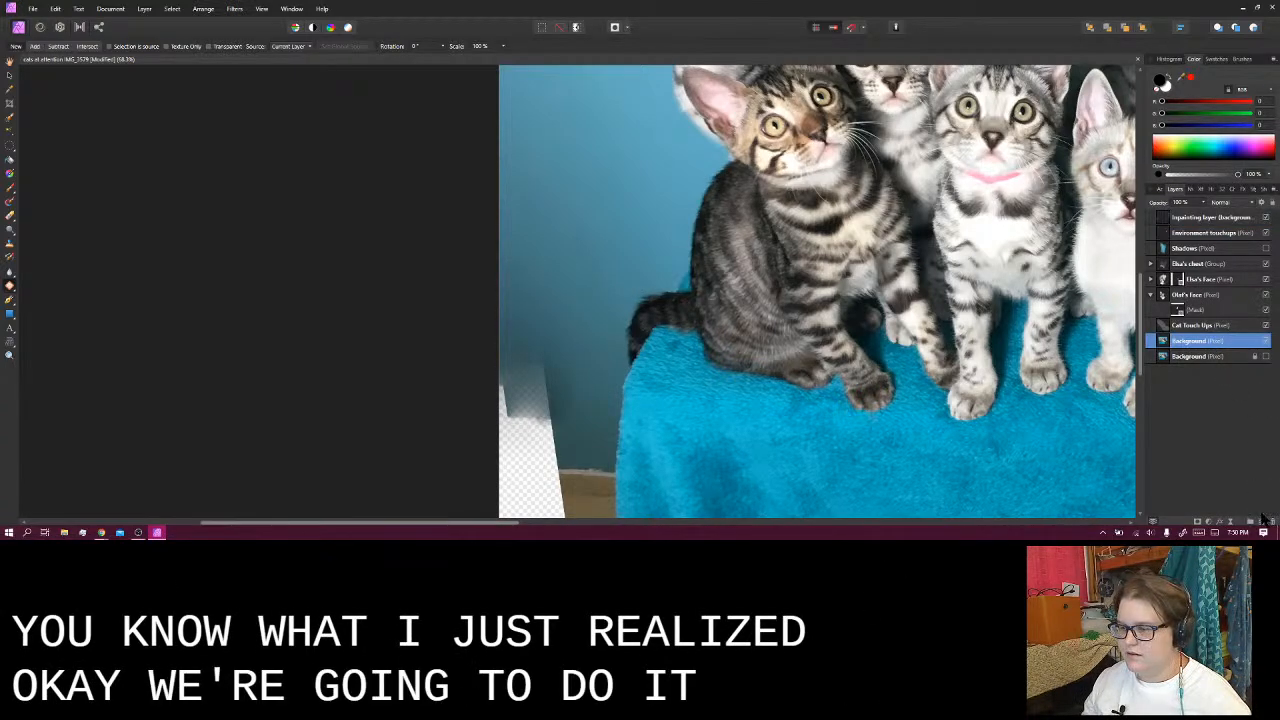
left_click(1262, 521)
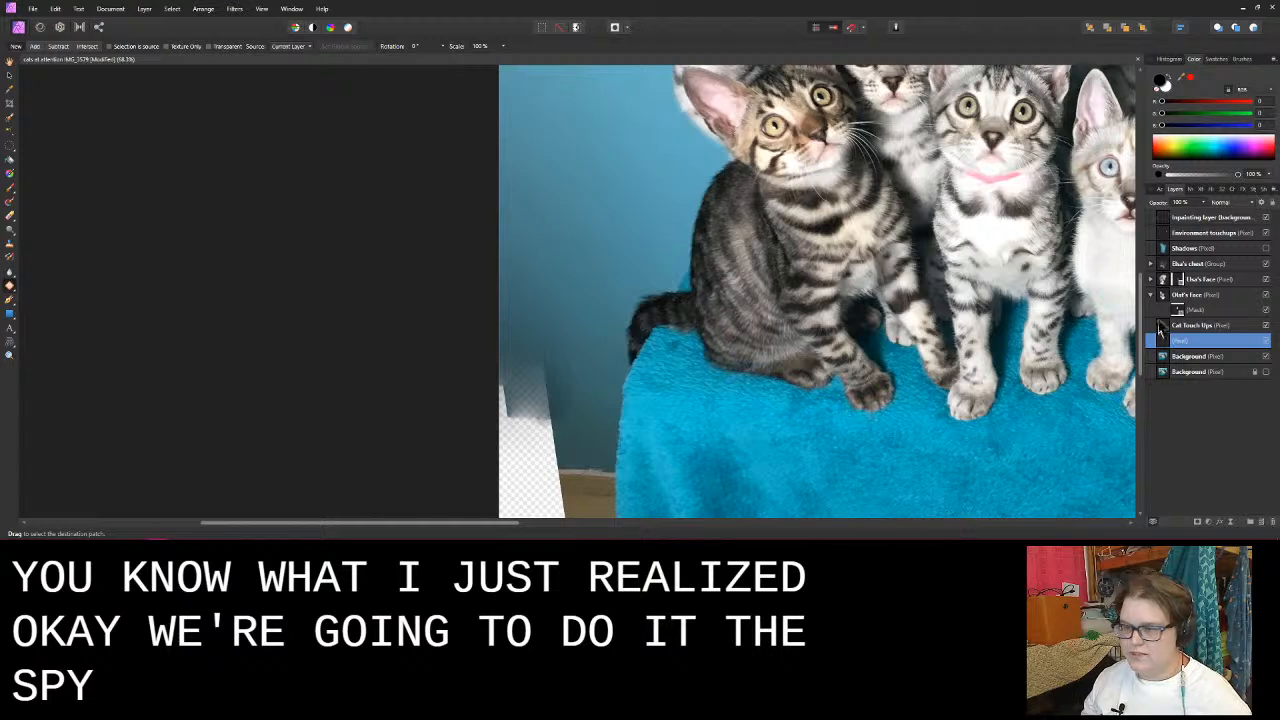
double_click(1185, 341)
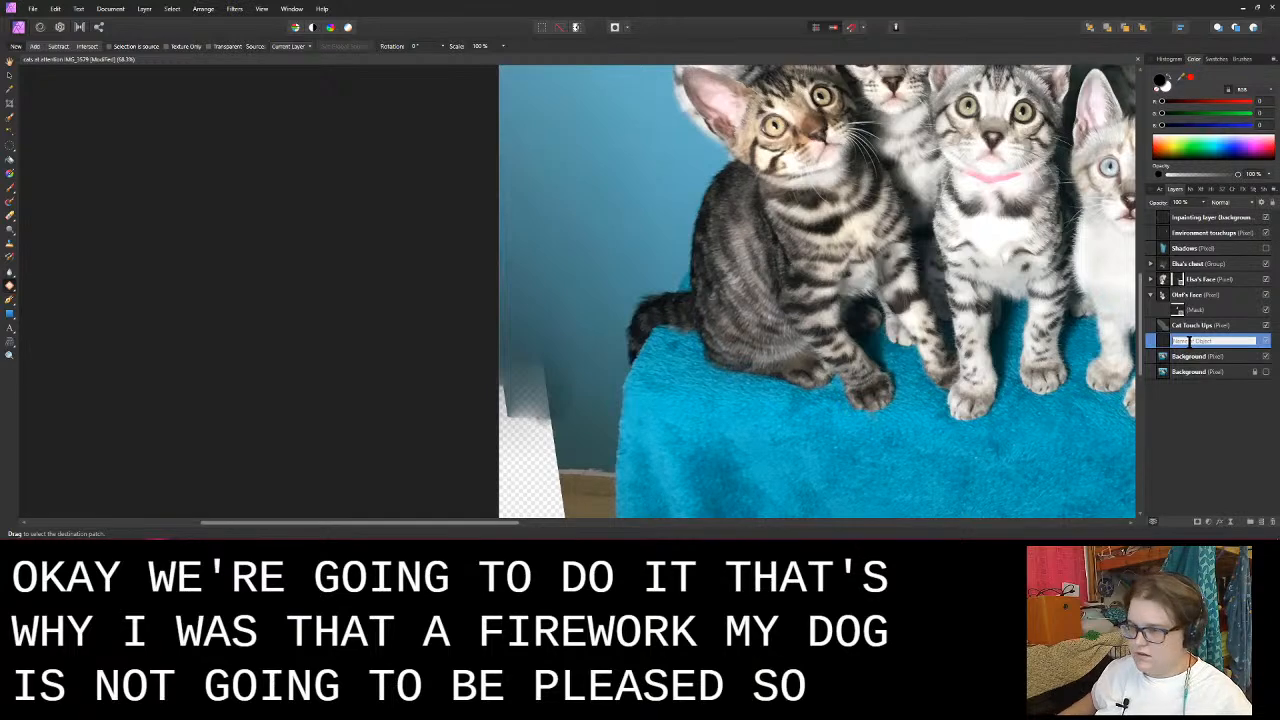
type("P")
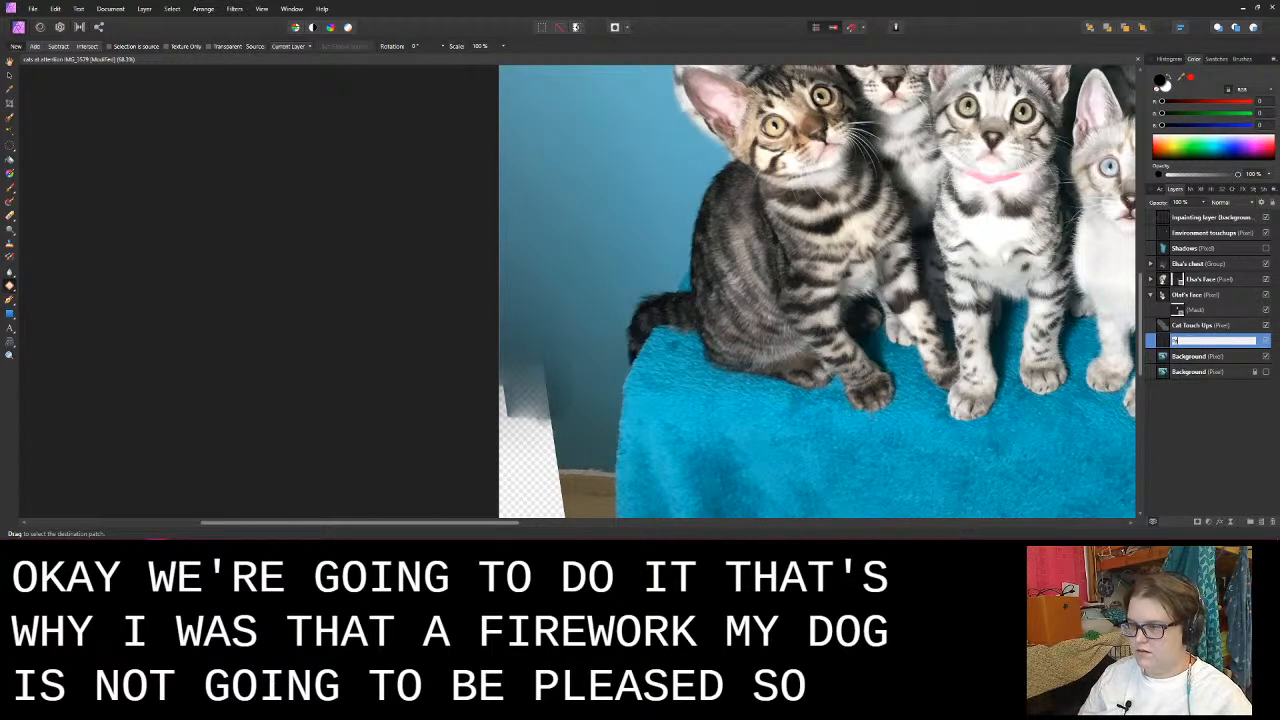
type("atch work background")
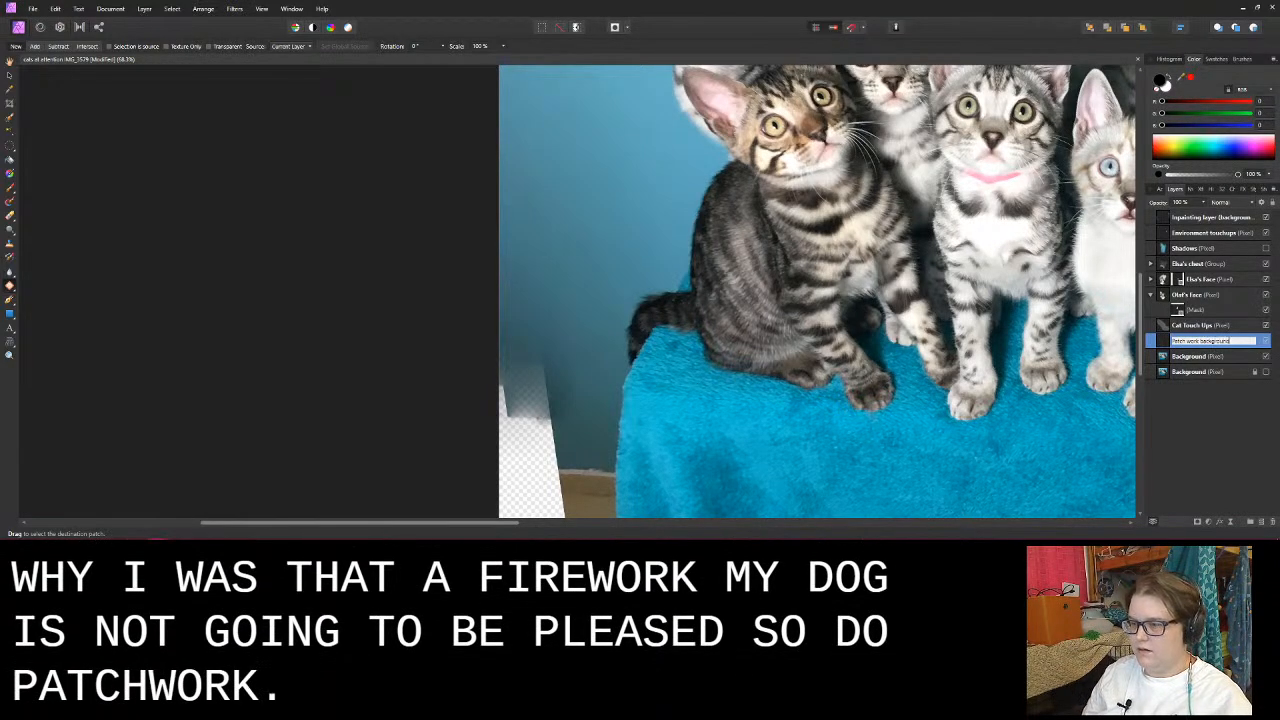
key("Return")
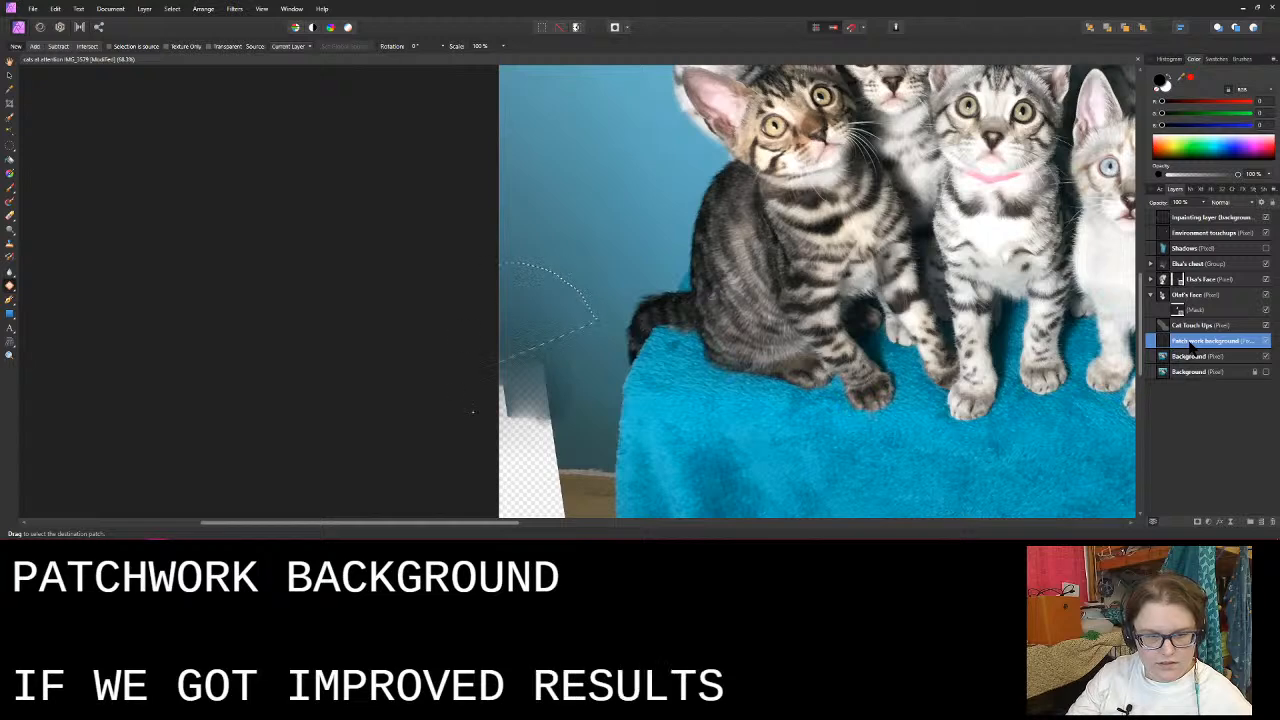
- Set the Patch Tool source to Current Layer & Below, test it on an outlined area over the faded wall edge, and drop the selection
left_click_drag(587, 426, 596, 420)
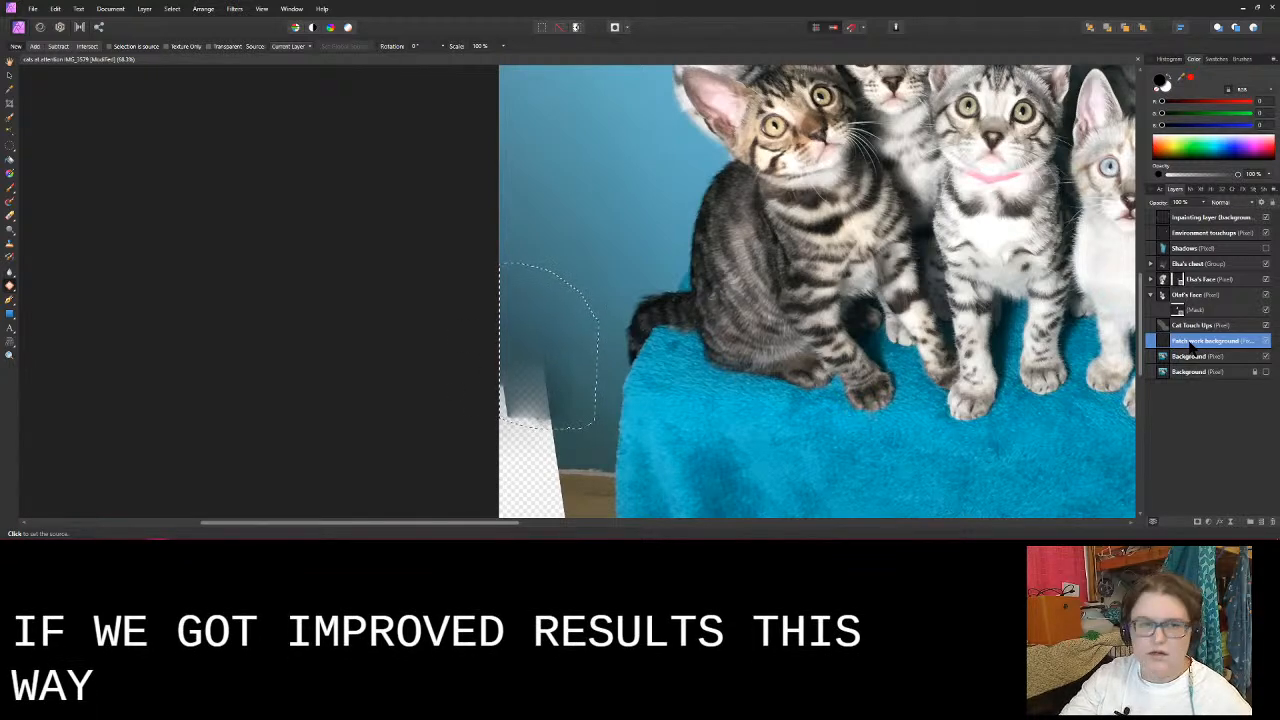
left_click(304, 46)
left_click(298, 64)
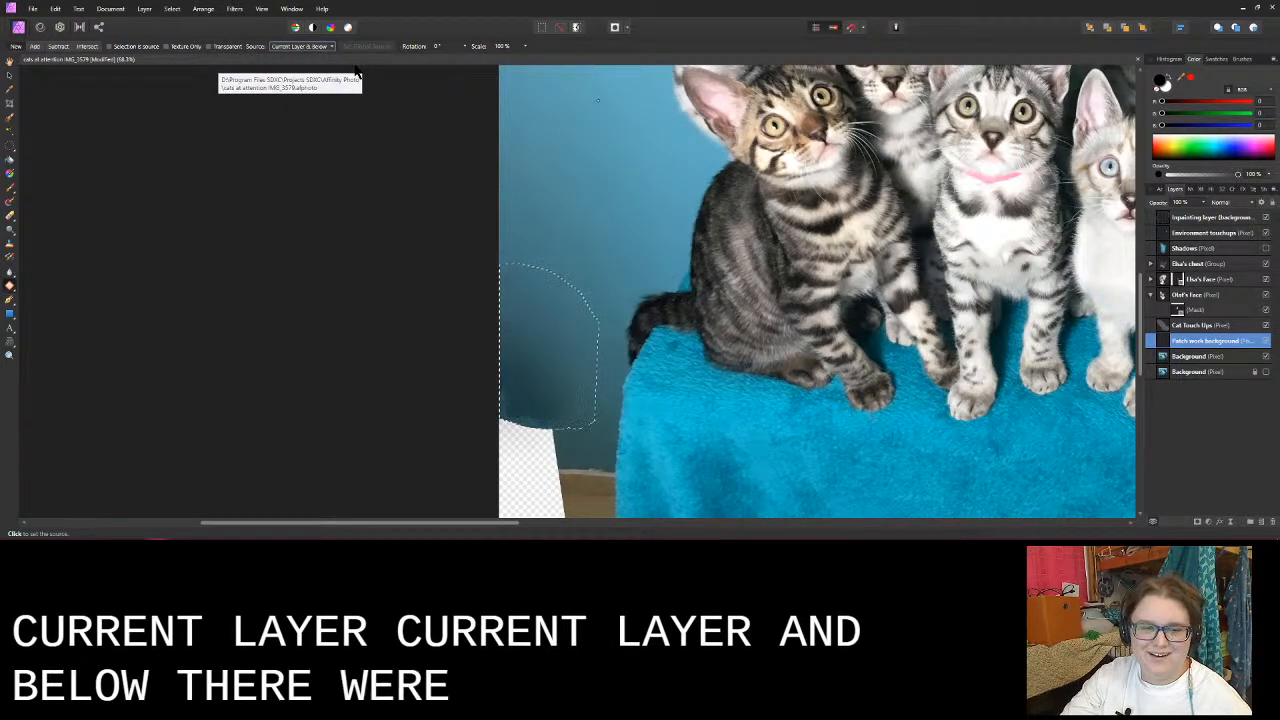
scroll(365, 129, "up", 1)
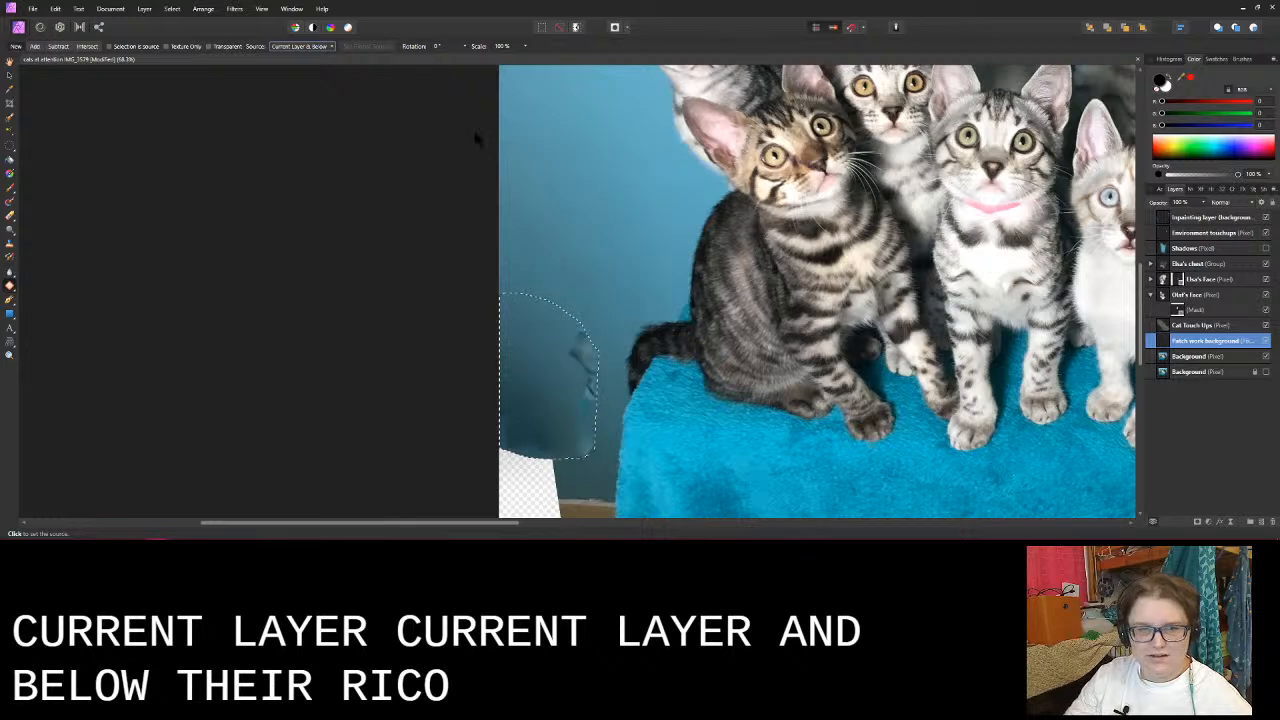
scroll(628, 157, "up", 1)
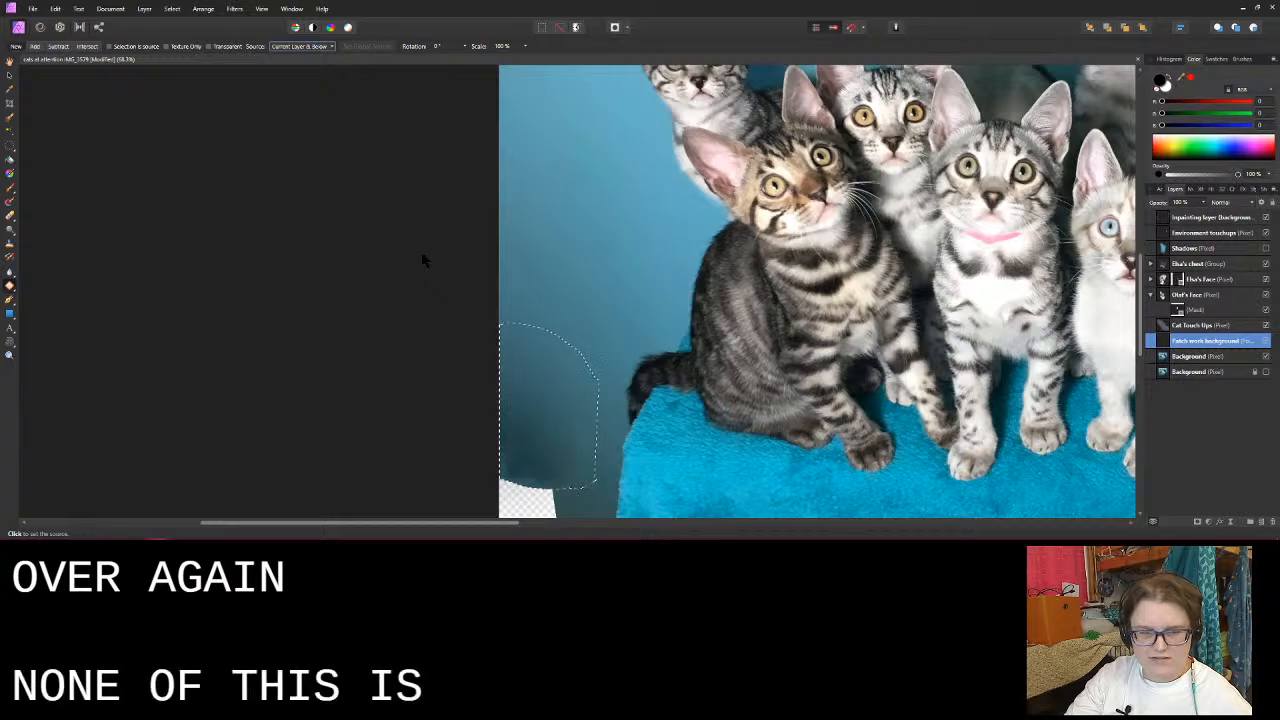
key("ctrl+d")
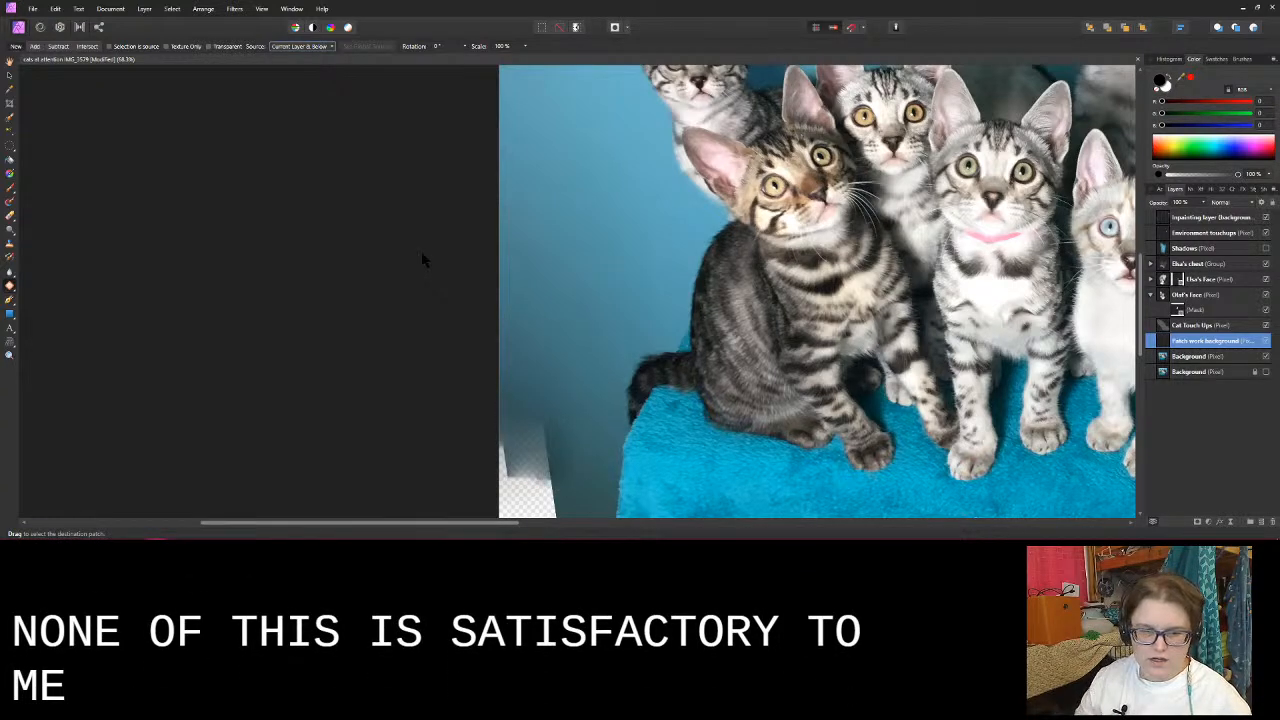
- Try repeatedly to extend the baseboard into the transparent gap with small Patch Tool outlines, discarding each attempt
scroll(421, 251, "down", 4)
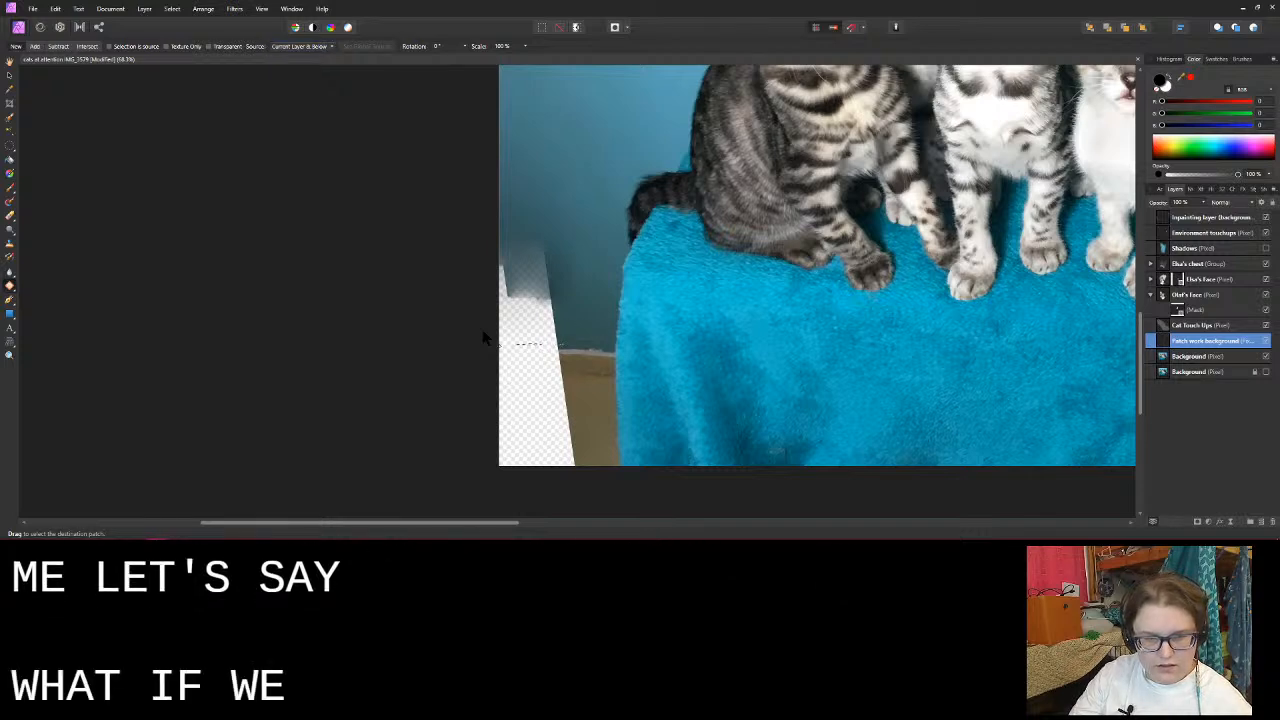
left_click_drag(545, 379, 564, 347)
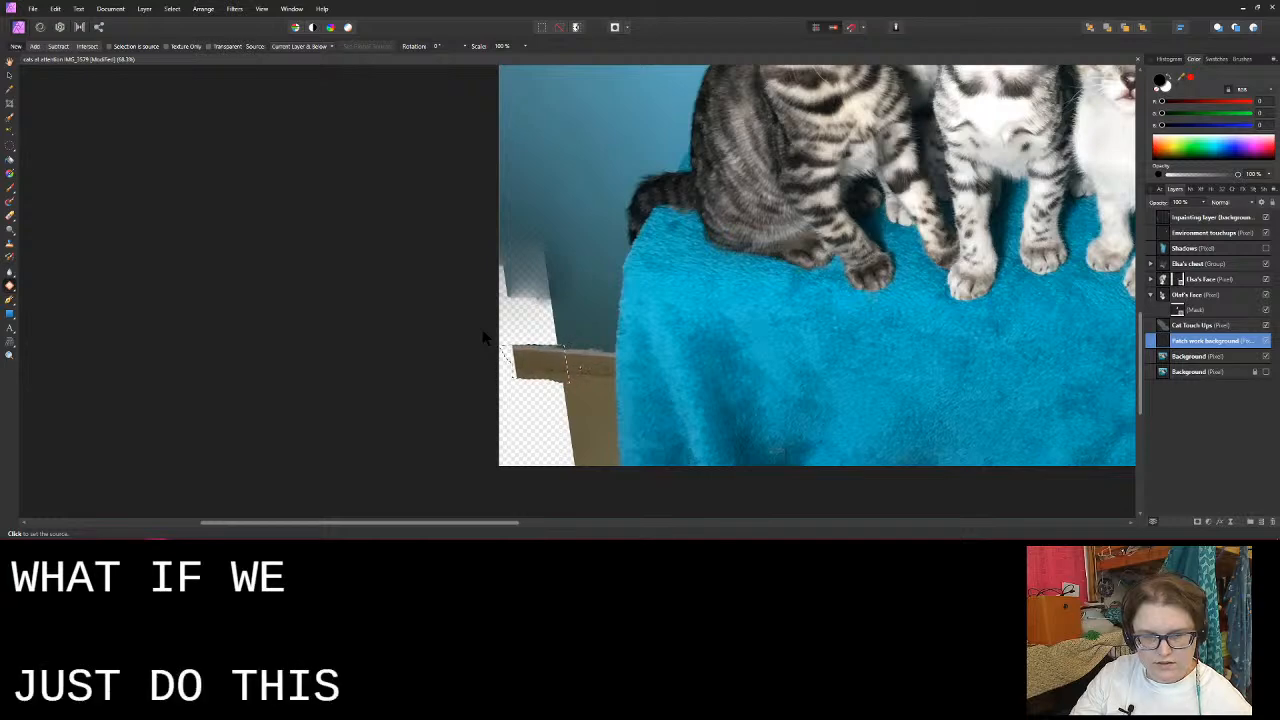
left_click(483, 338)
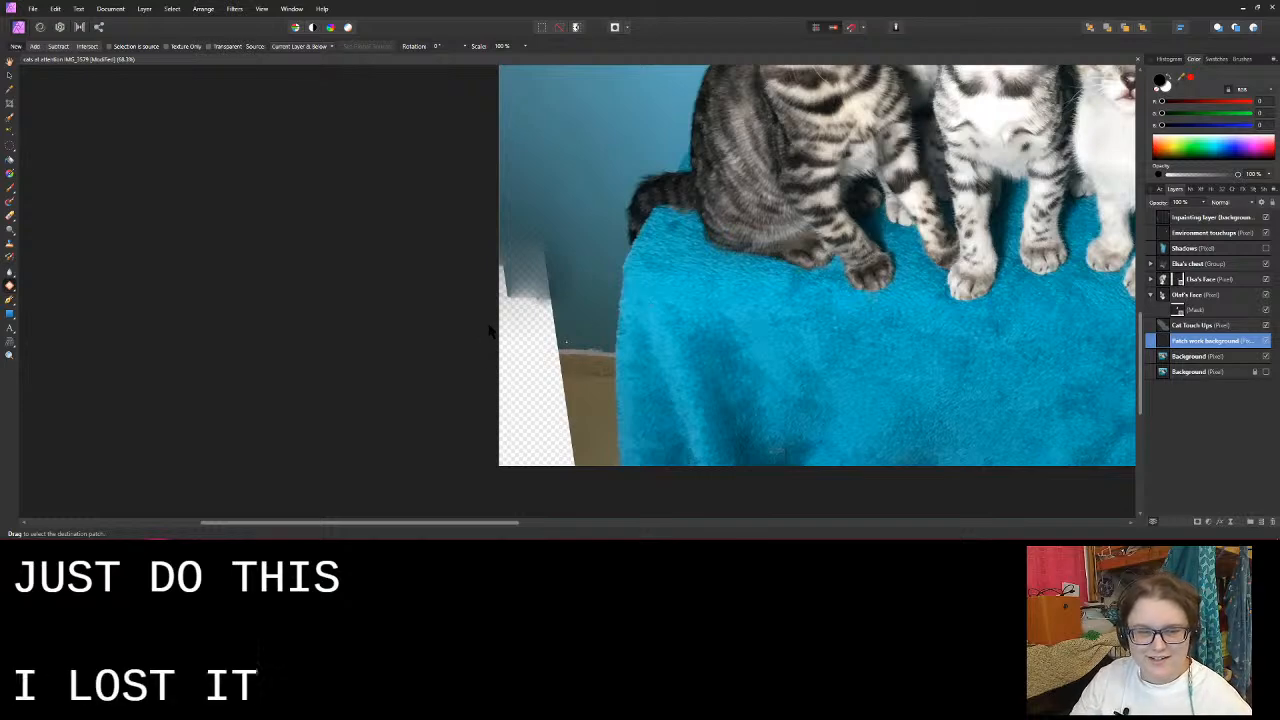
mouse_move(573, 343)
left_mouse_down()
mouse_move(508, 349)
mouse_move(530, 374)
mouse_move(577, 381)
left_mouse_up()
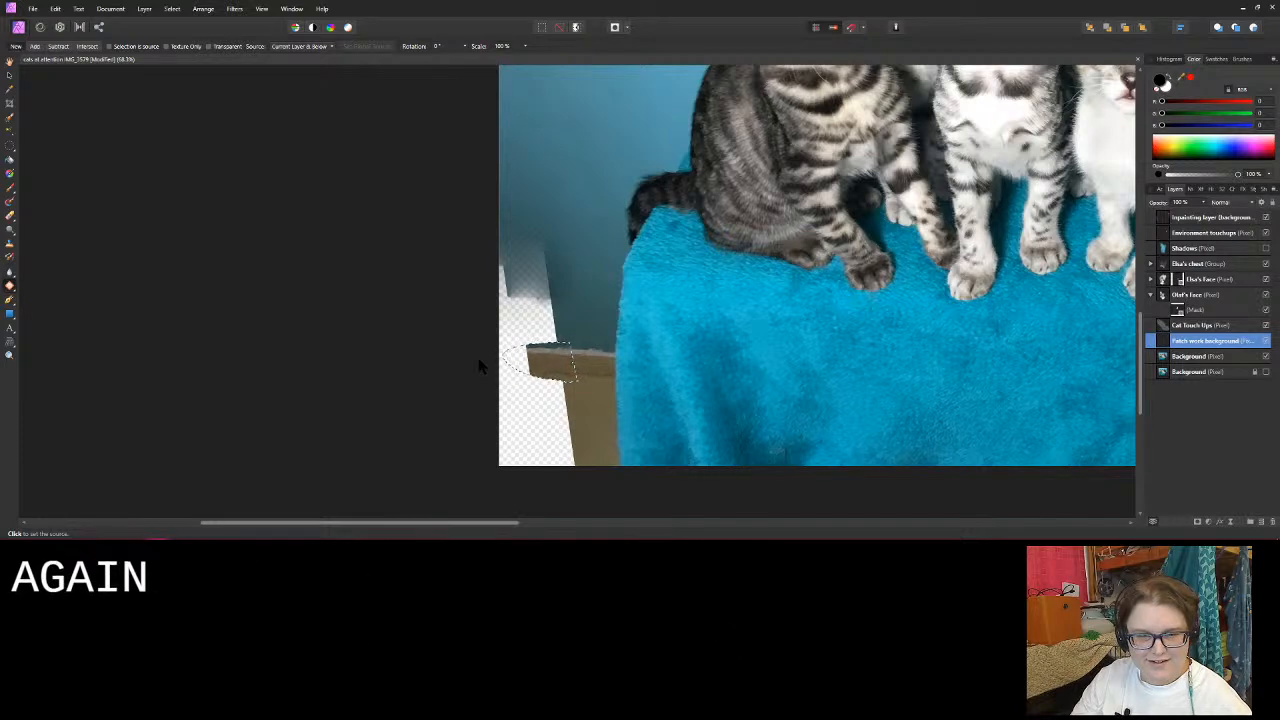
left_click(574, 363)
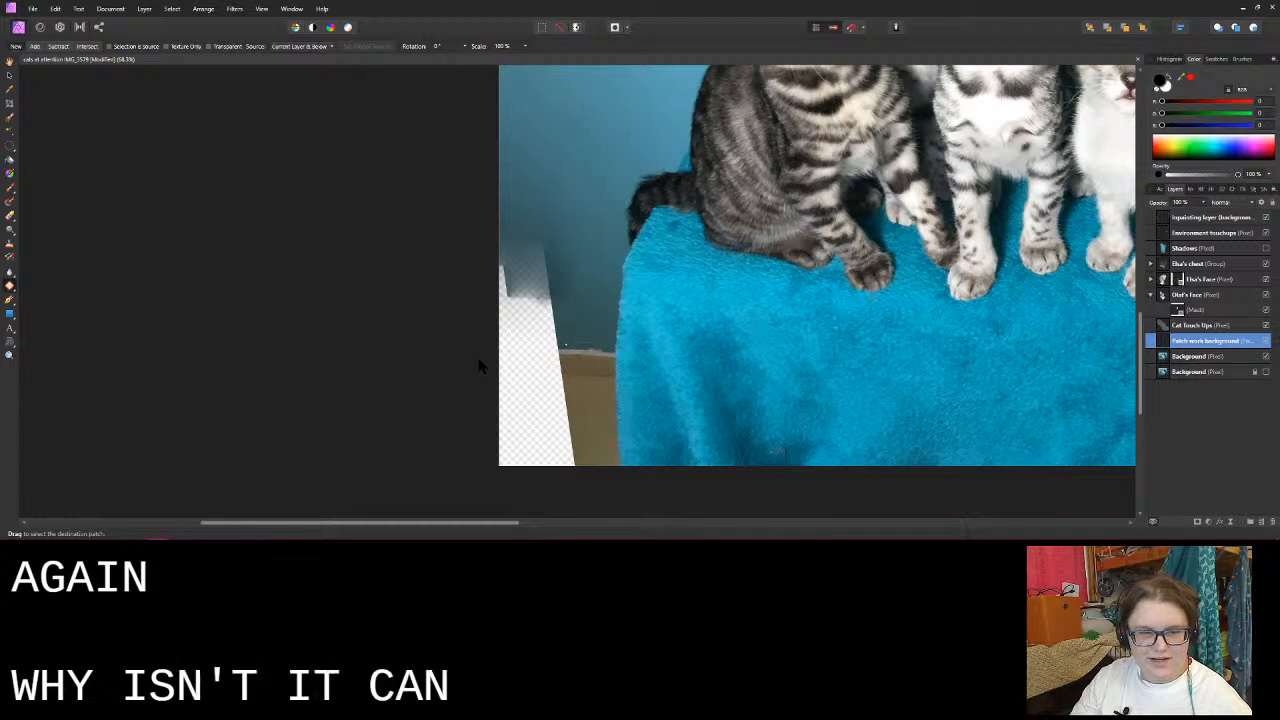
mouse_move(566, 345)
left_mouse_down()
mouse_move(533, 368)
mouse_move(582, 382)
left_mouse_up()
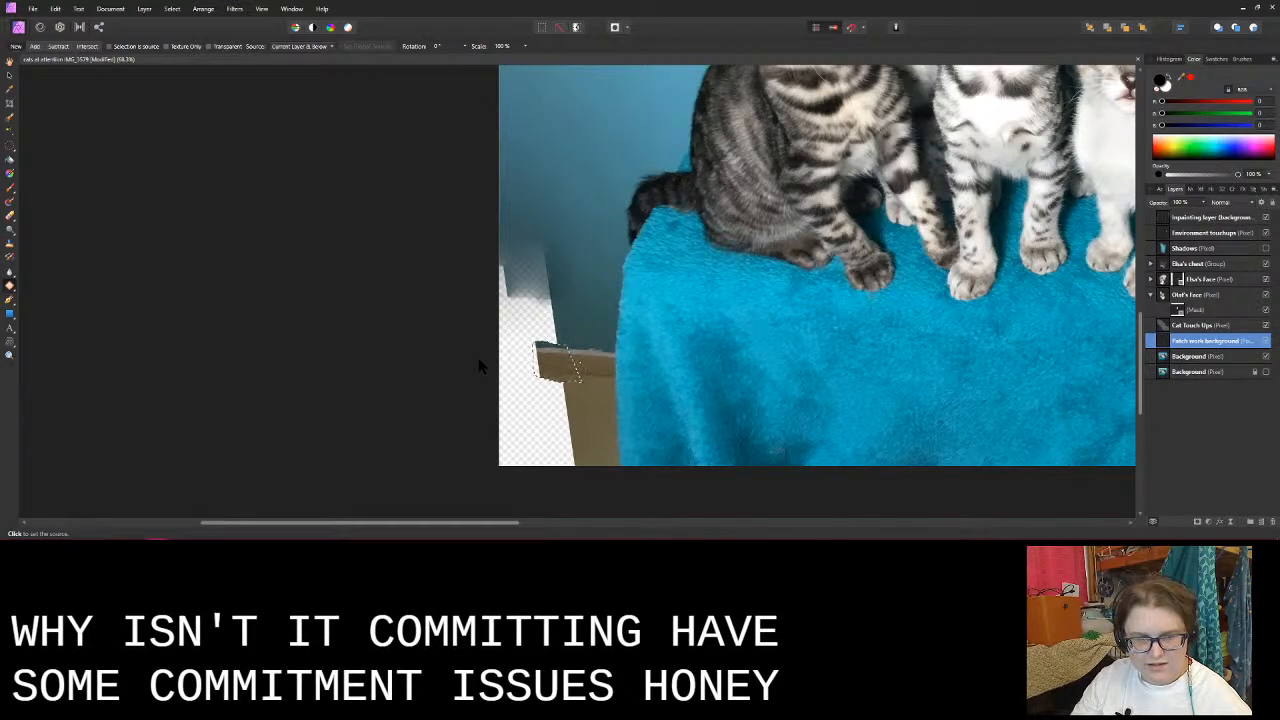
left_click(580, 363)
left_click(578, 360)
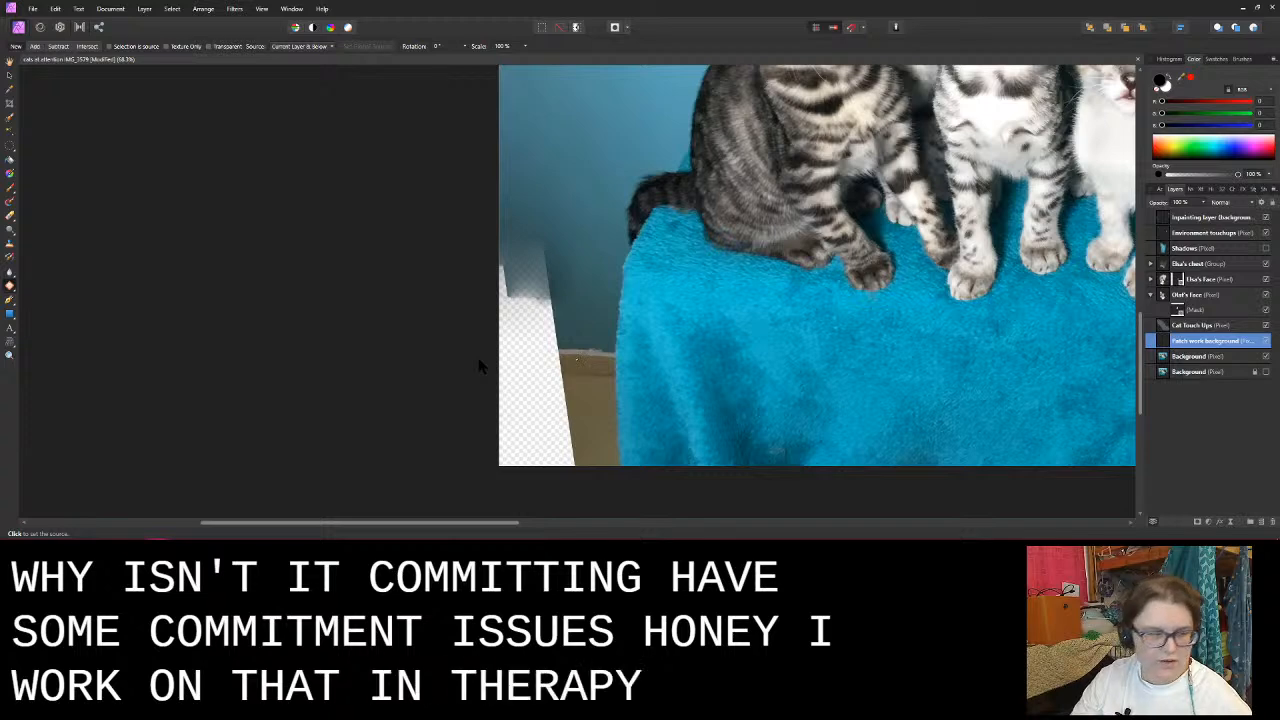
left_click(557, 305)
mouse_move(575, 340)
left_mouse_down()
mouse_move(548, 376)
mouse_move(601, 371)
left_mouse_up()
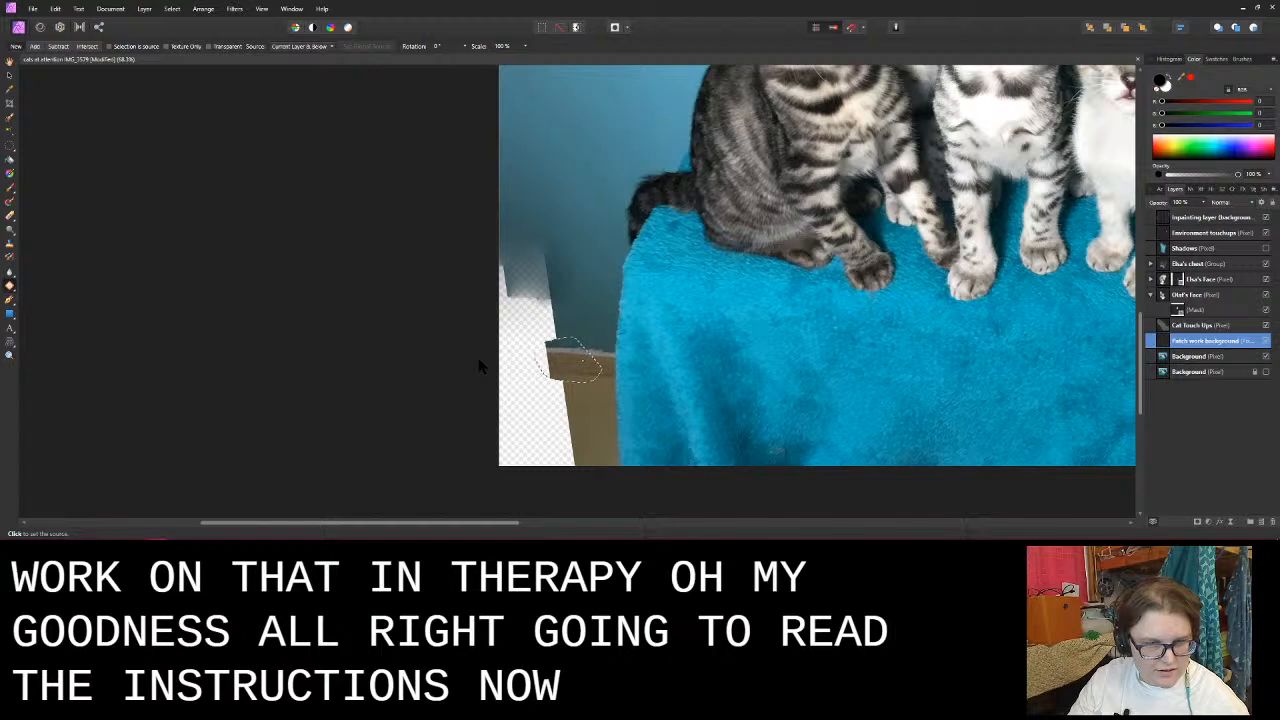
left_click(581, 360)
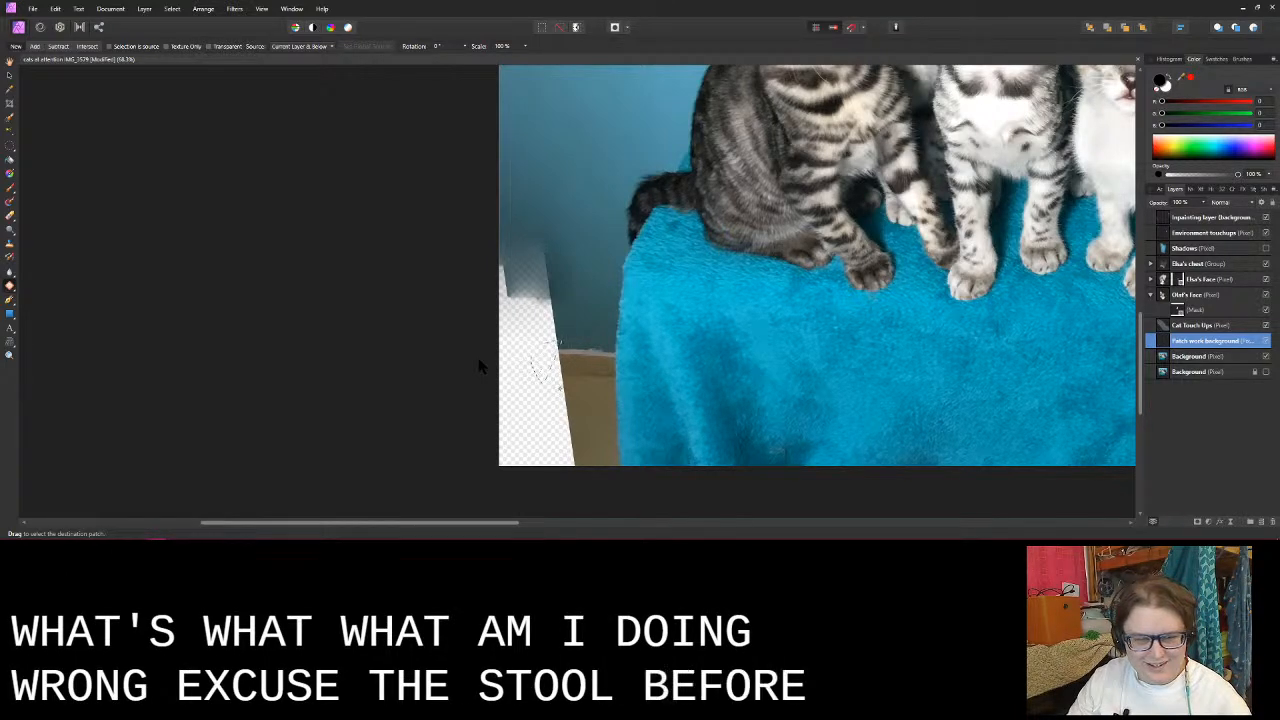
left_click_drag(560, 388, 580, 382)
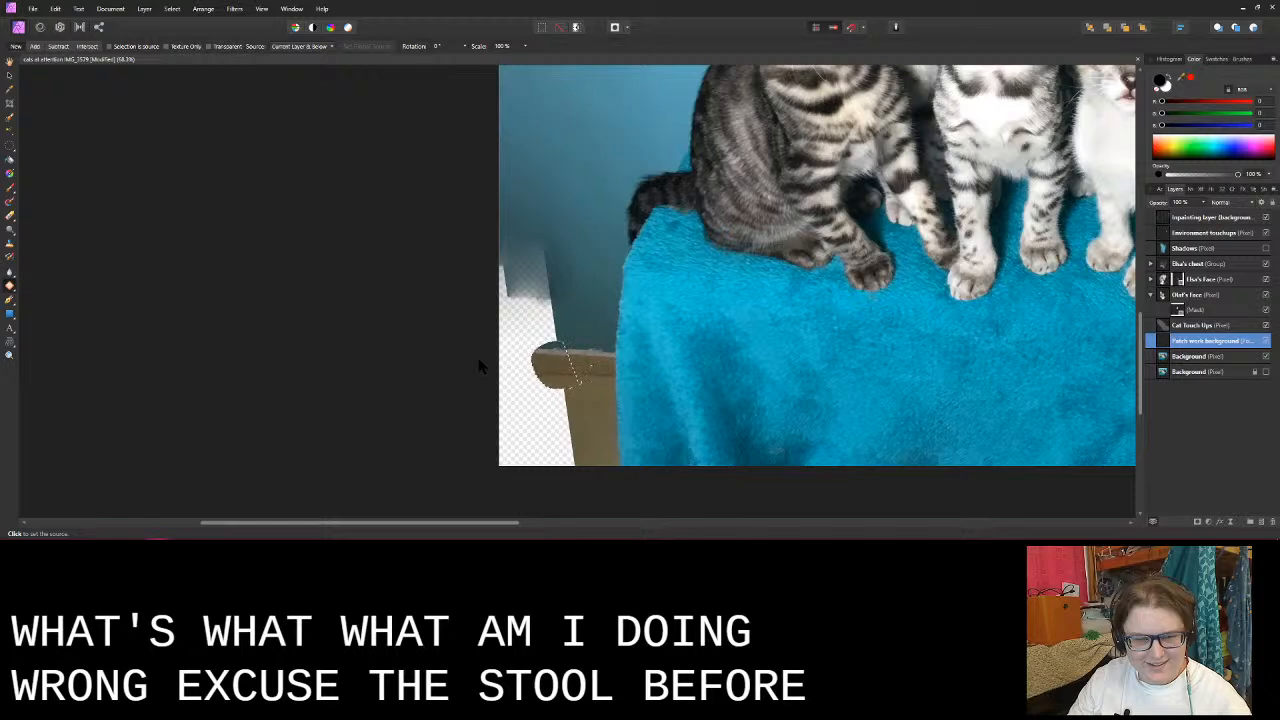
left_click(590, 365)
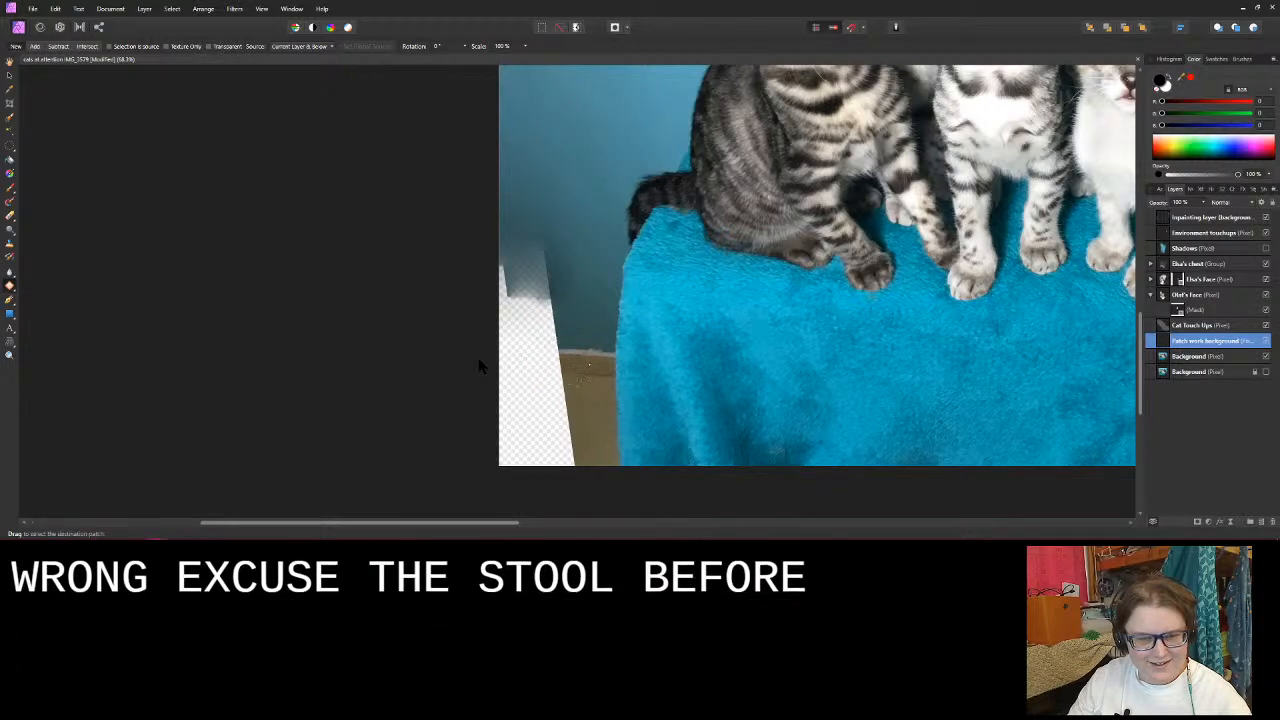
mouse_move(571, 338)
left_mouse_down()
mouse_move(572, 381)
mouse_move(606, 370)
left_mouse_up()
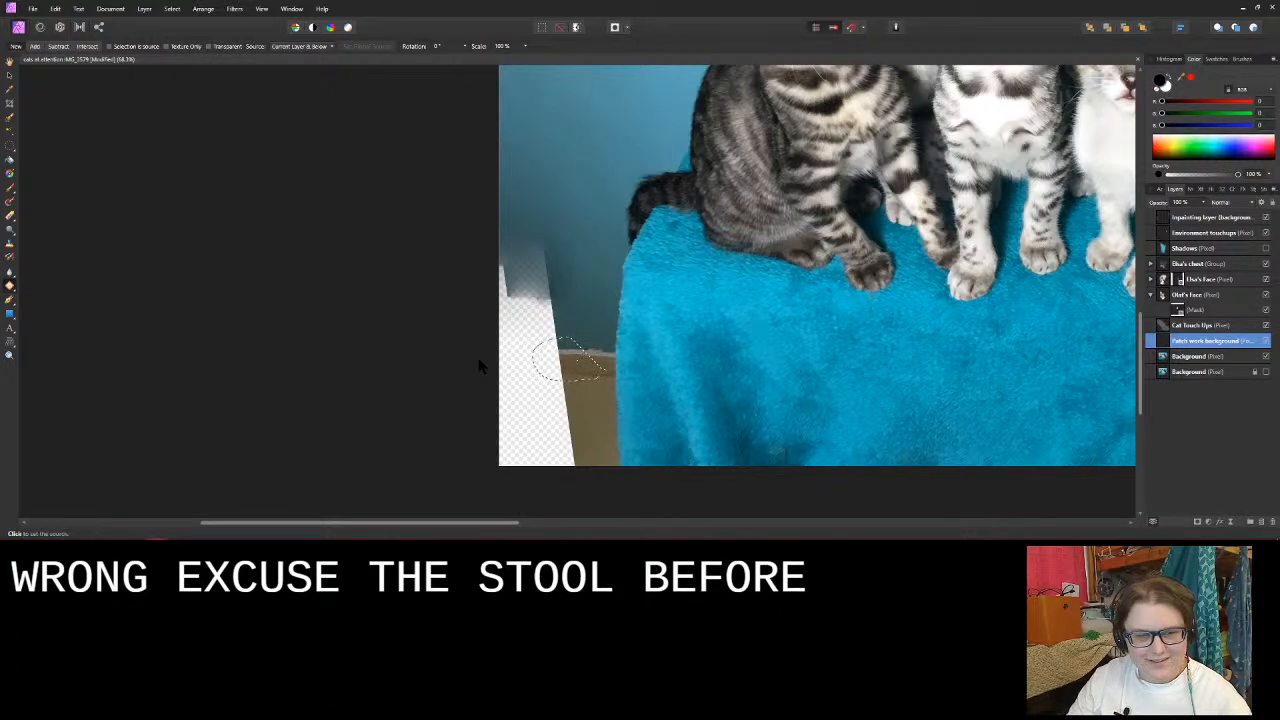
left_click(595, 362)
key("ctrl+z")
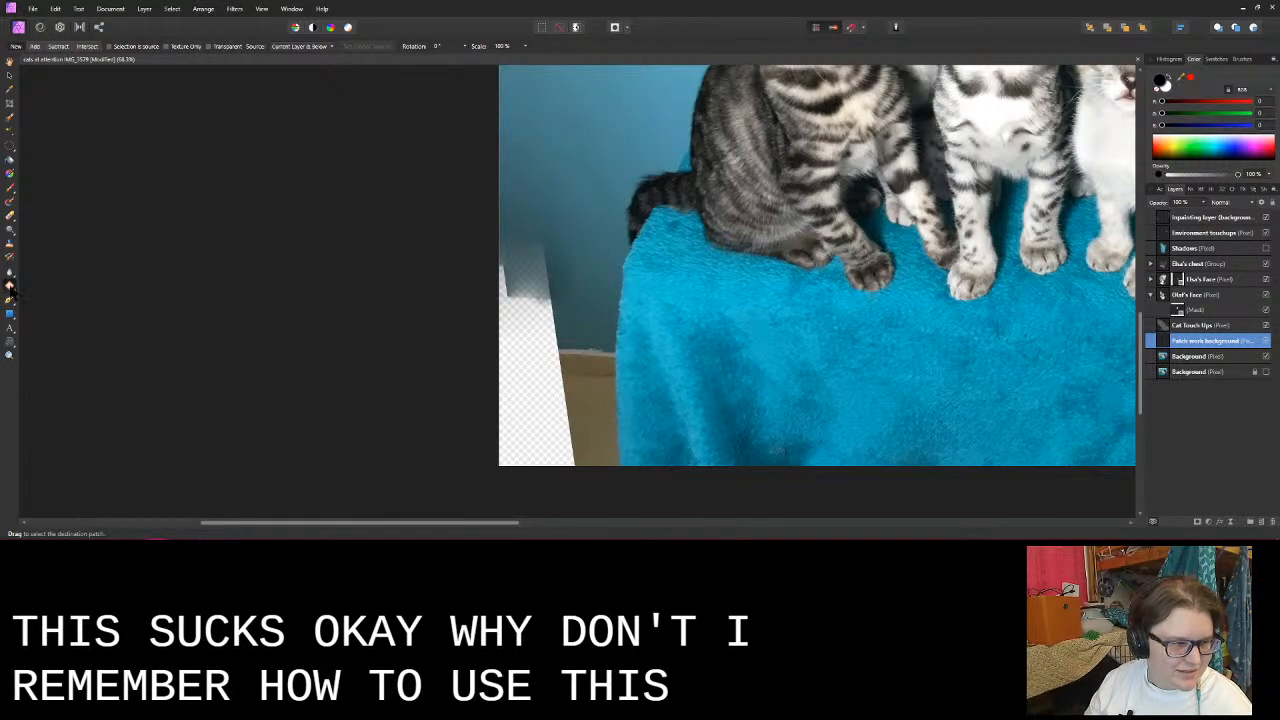
- Look up the Patch Tool page among the retouch tools in the program help, read its settings, and close the help
left_click(323, 8)
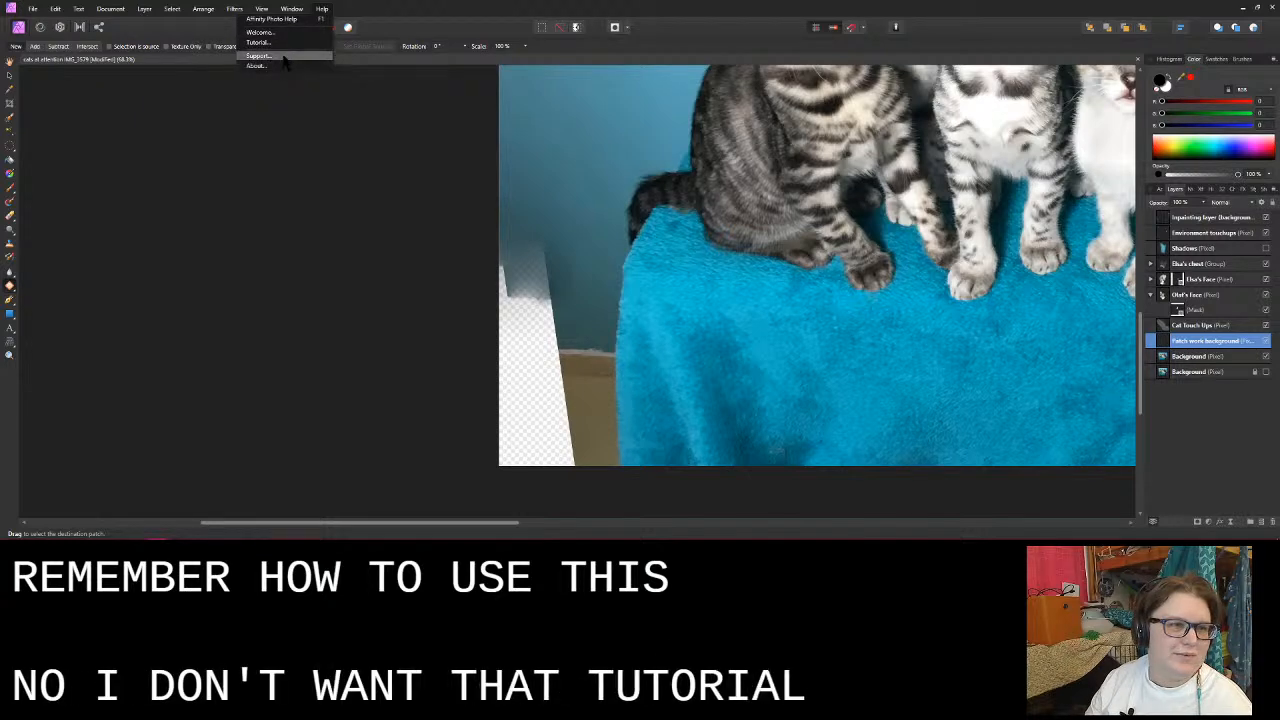
left_click(304, 19)
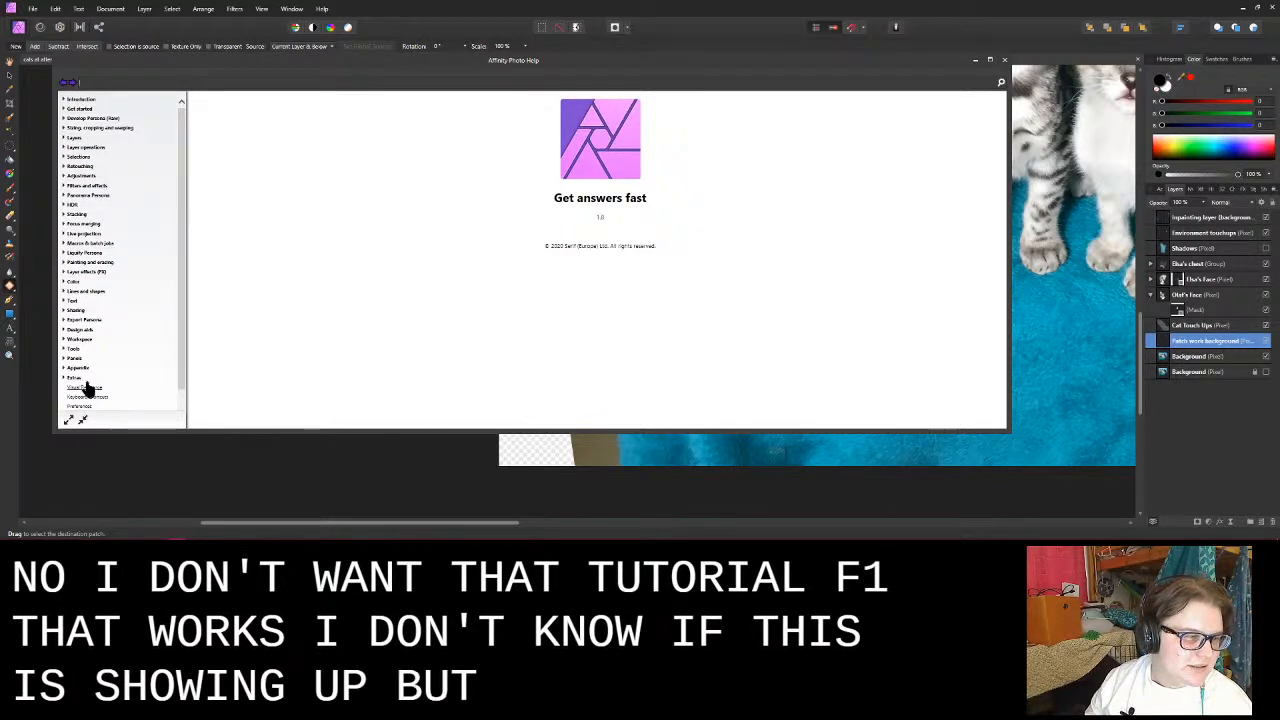
scroll(106, 332, "down", 5)
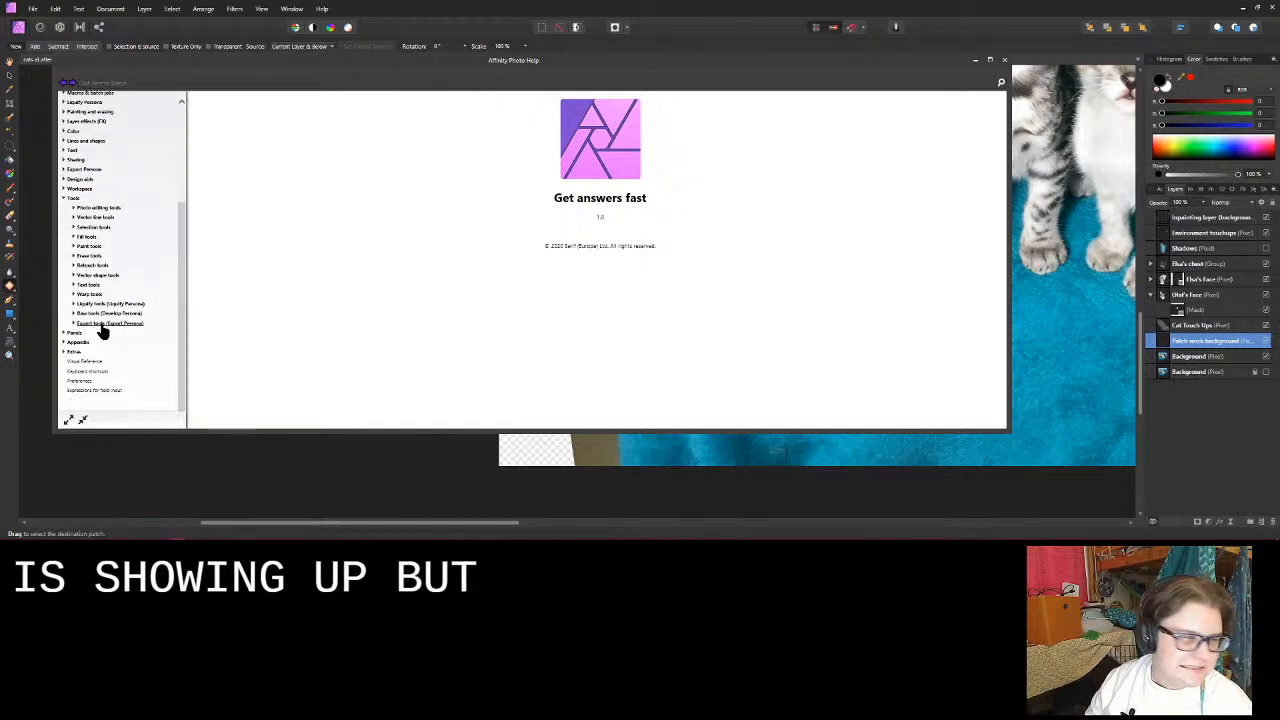
left_click(73, 266)
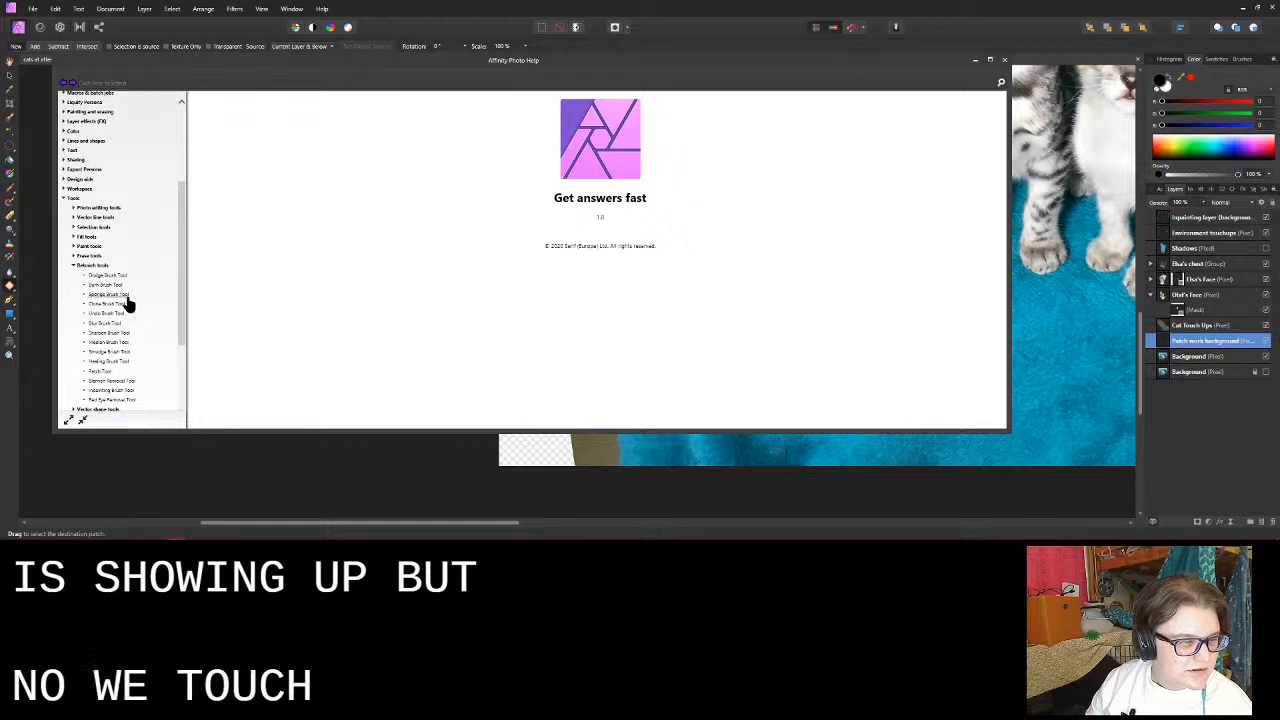
scroll(127, 303, "down", 2)
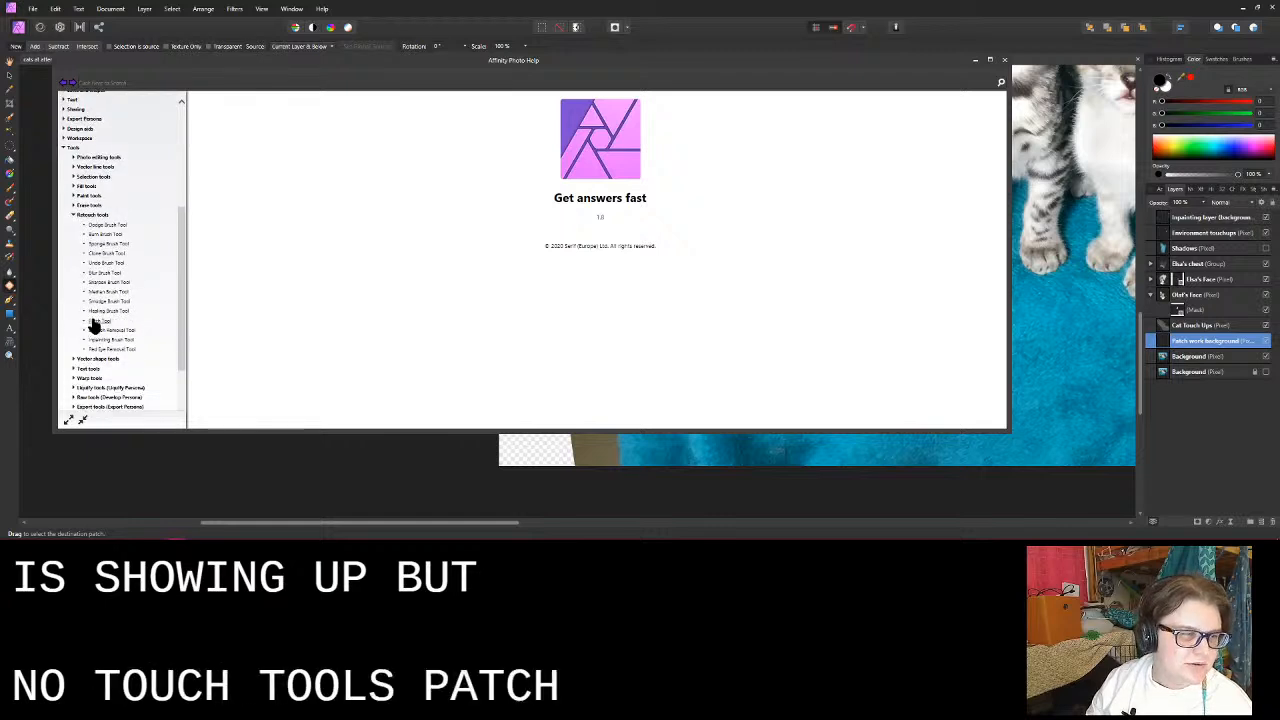
left_click(100, 320)
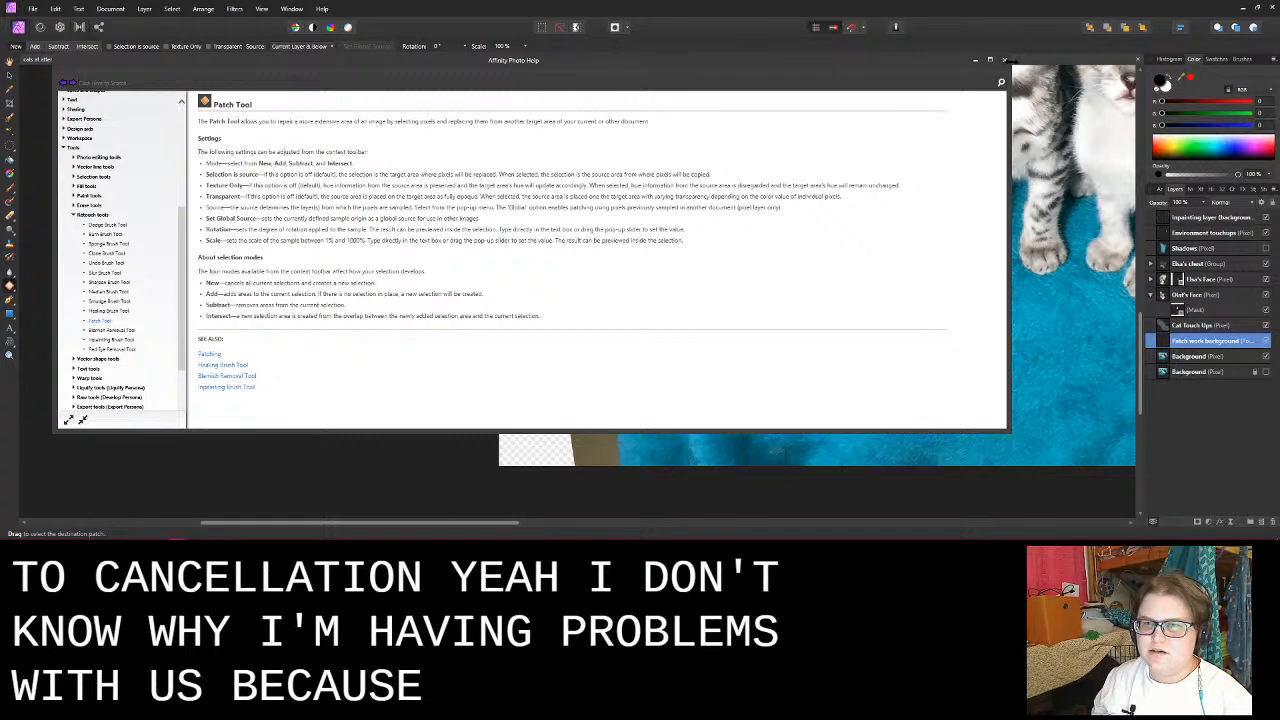
left_click(1005, 60)
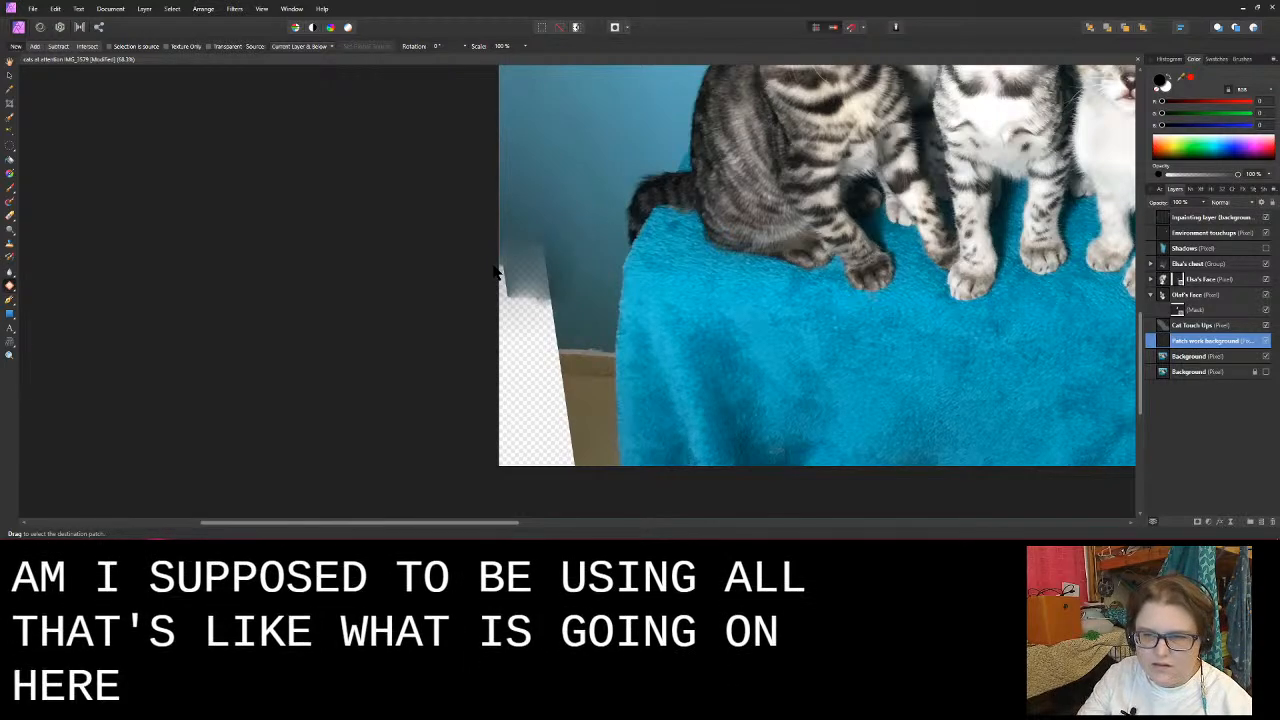
- Try several Patch Tool outlines over the faded wall edge, sampling the clean blue wall, and drop each one
left_click_drag(556, 233, 552, 231)
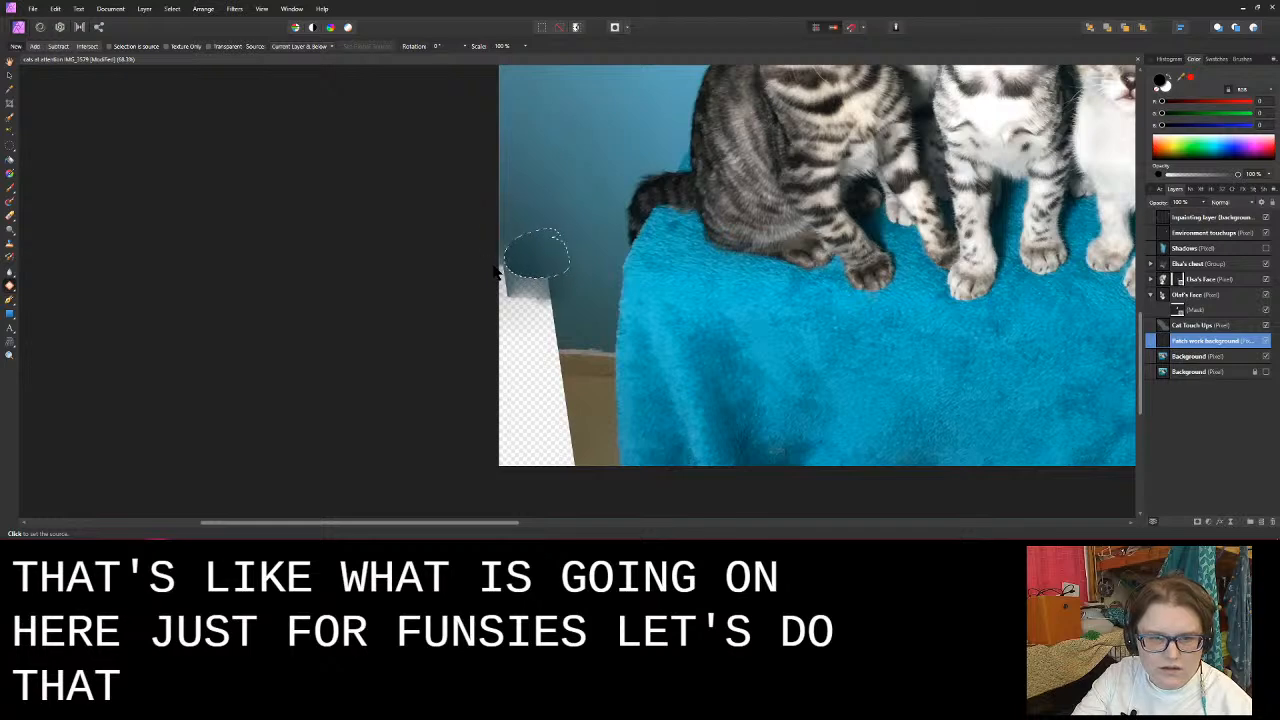
left_click(495, 272)
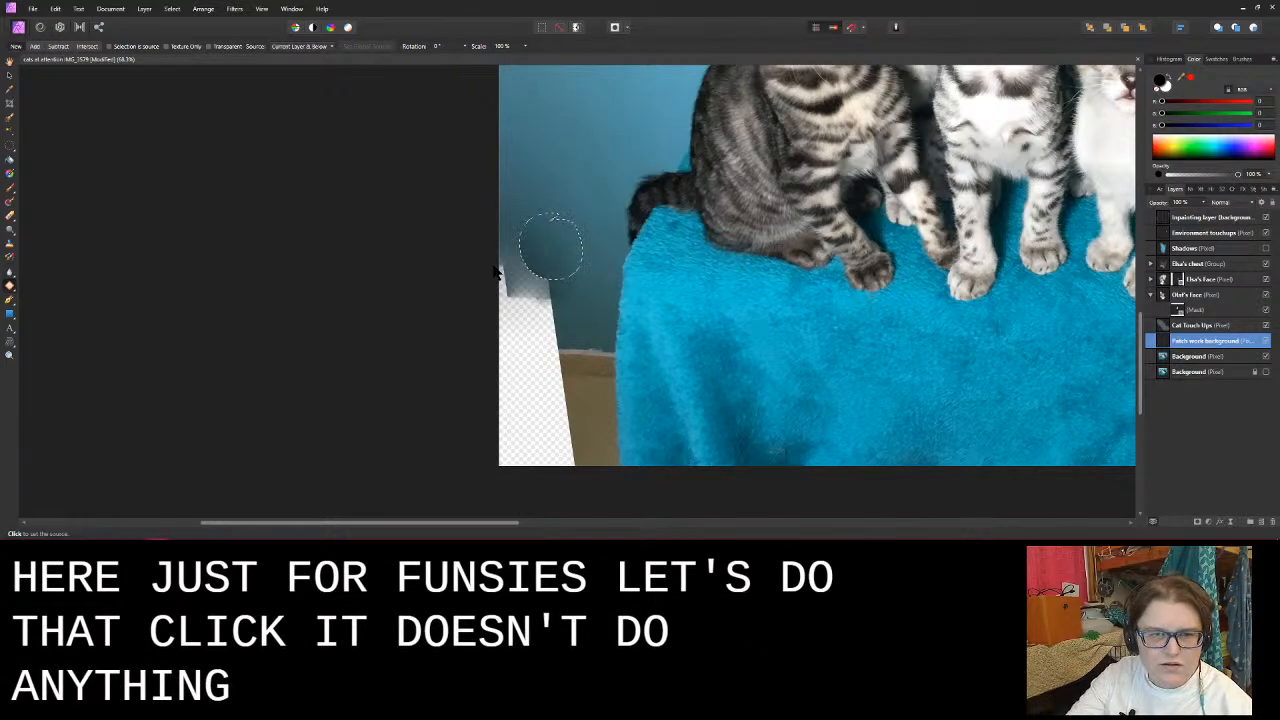
left_click(589, 128)
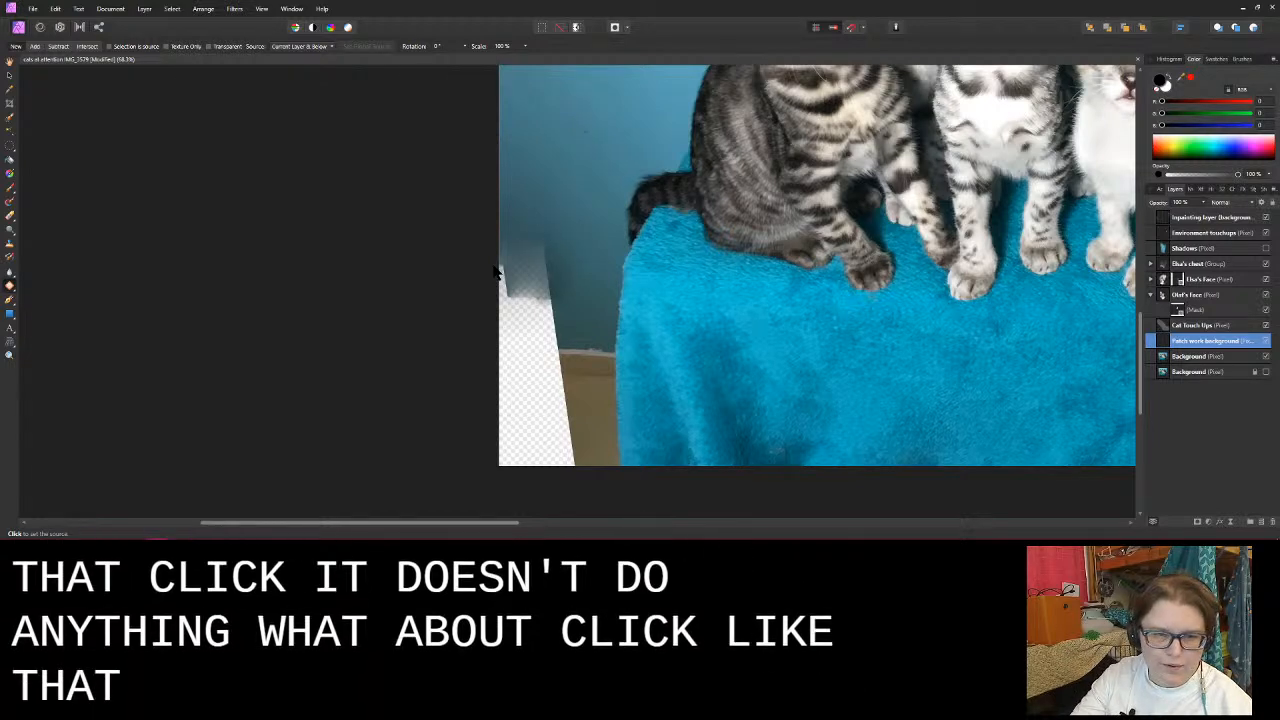
mouse_move(576, 233)
left_mouse_down()
mouse_move(517, 210)
mouse_move(527, 302)
mouse_move(565, 303)
mouse_move(587, 133)
left_mouse_up()
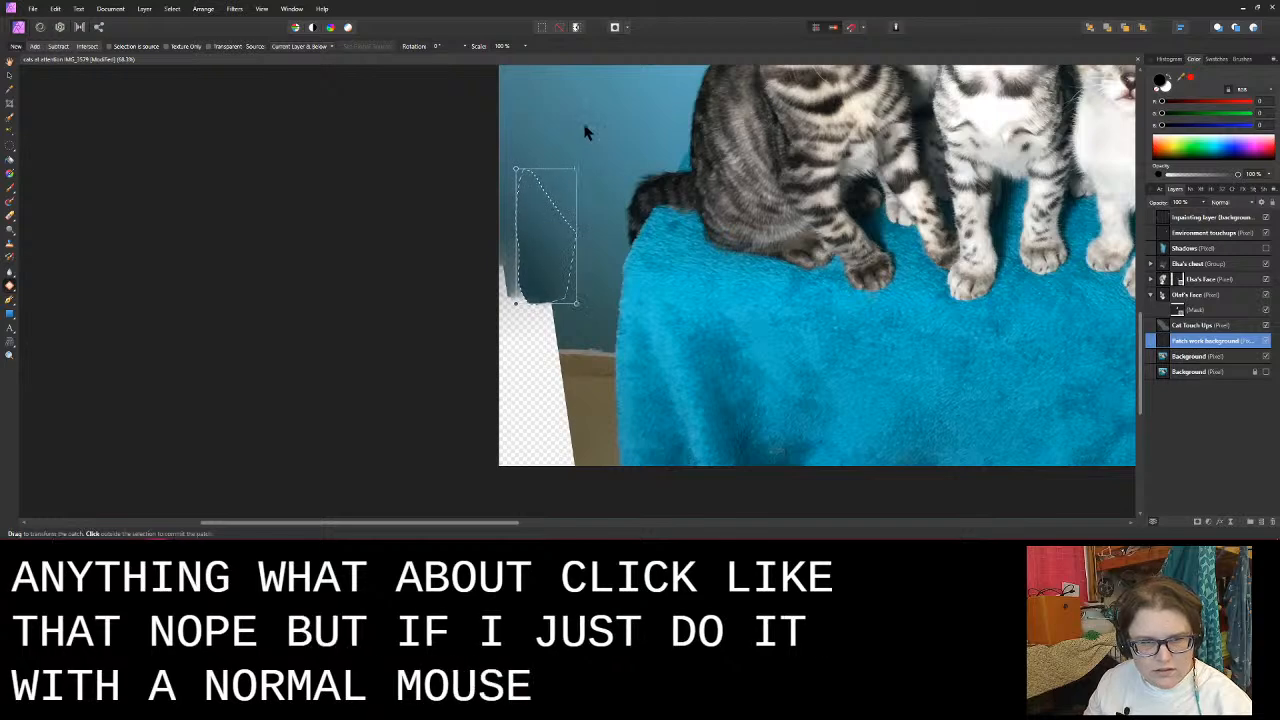
left_click(621, 185)
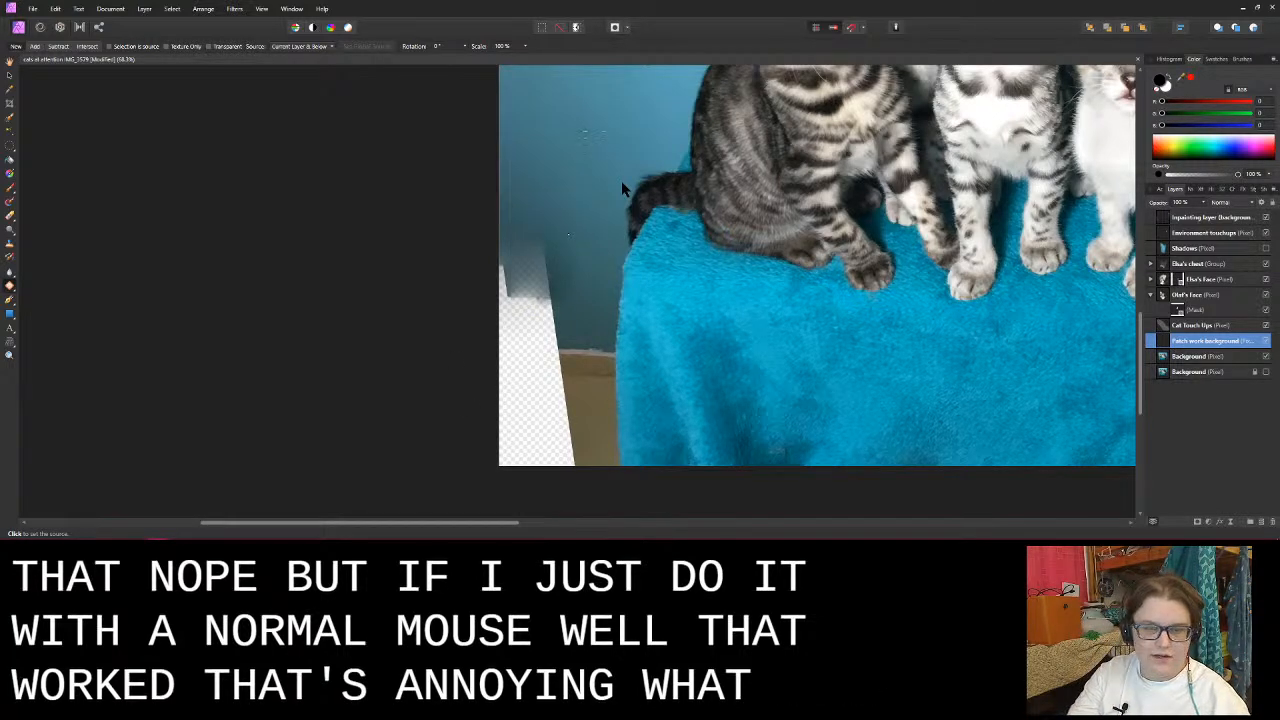
left_click(621, 181)
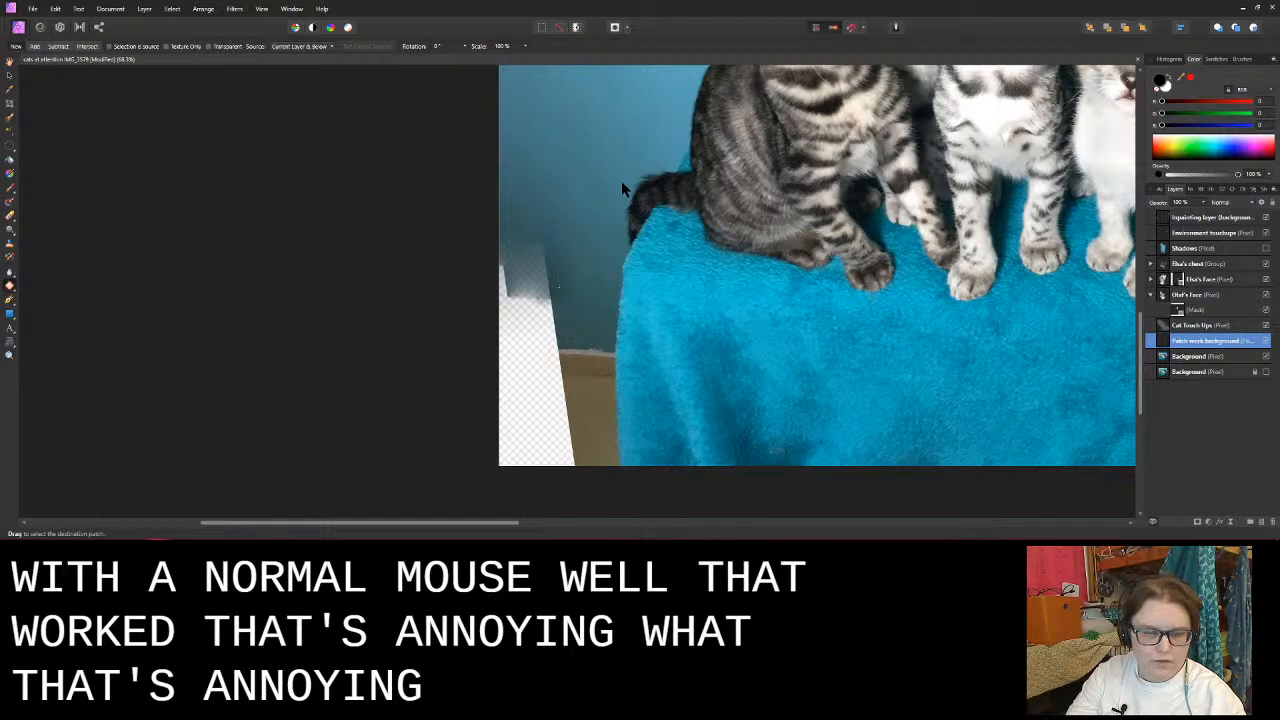
- Try to patch an outlined area across the baseboard and the transparent gap, then discard the patch
mouse_move(565, 330)
left_mouse_down()
mouse_move(549, 381)
mouse_move(605, 358)
mouse_move(574, 338)
left_mouse_up()
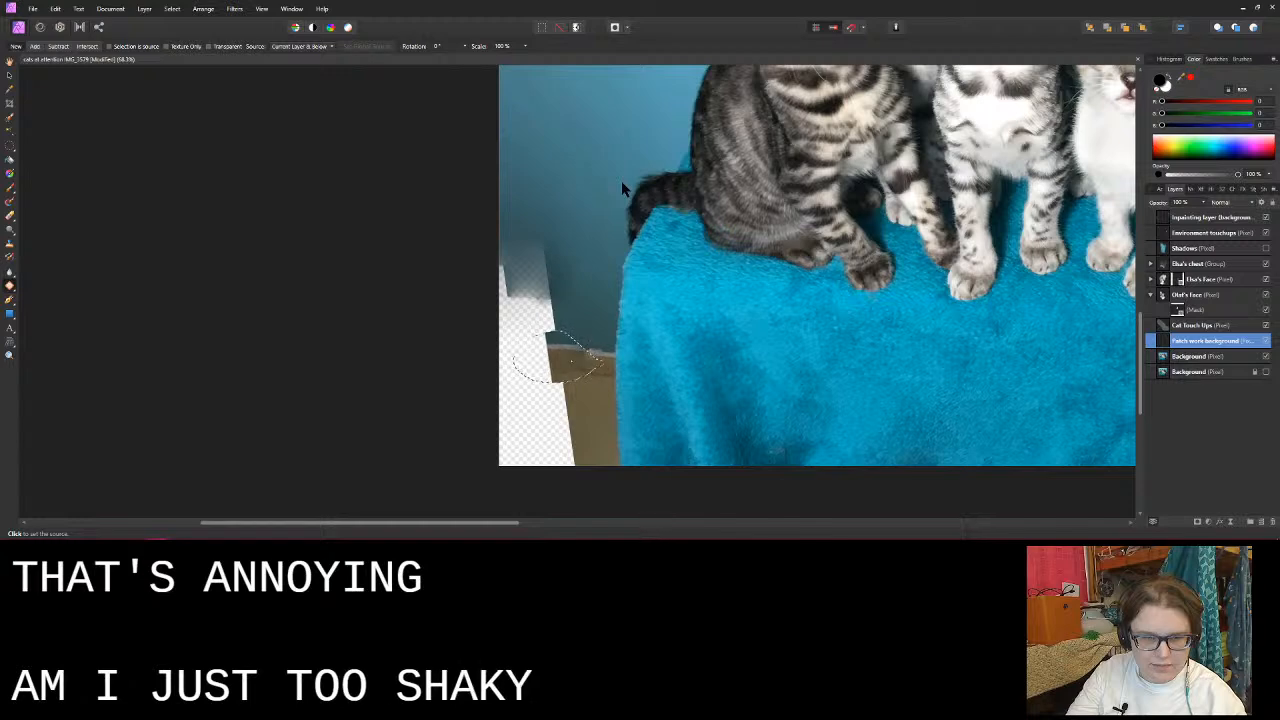
left_click(621, 187)
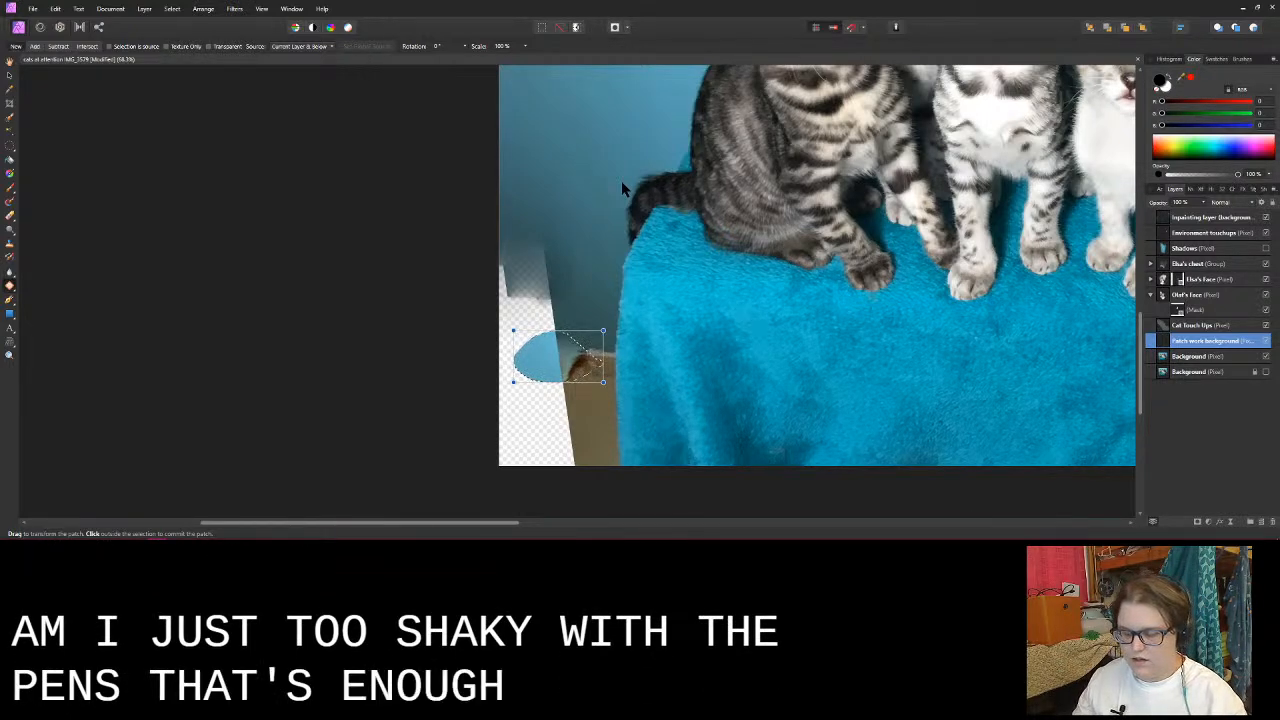
left_click(621, 184)
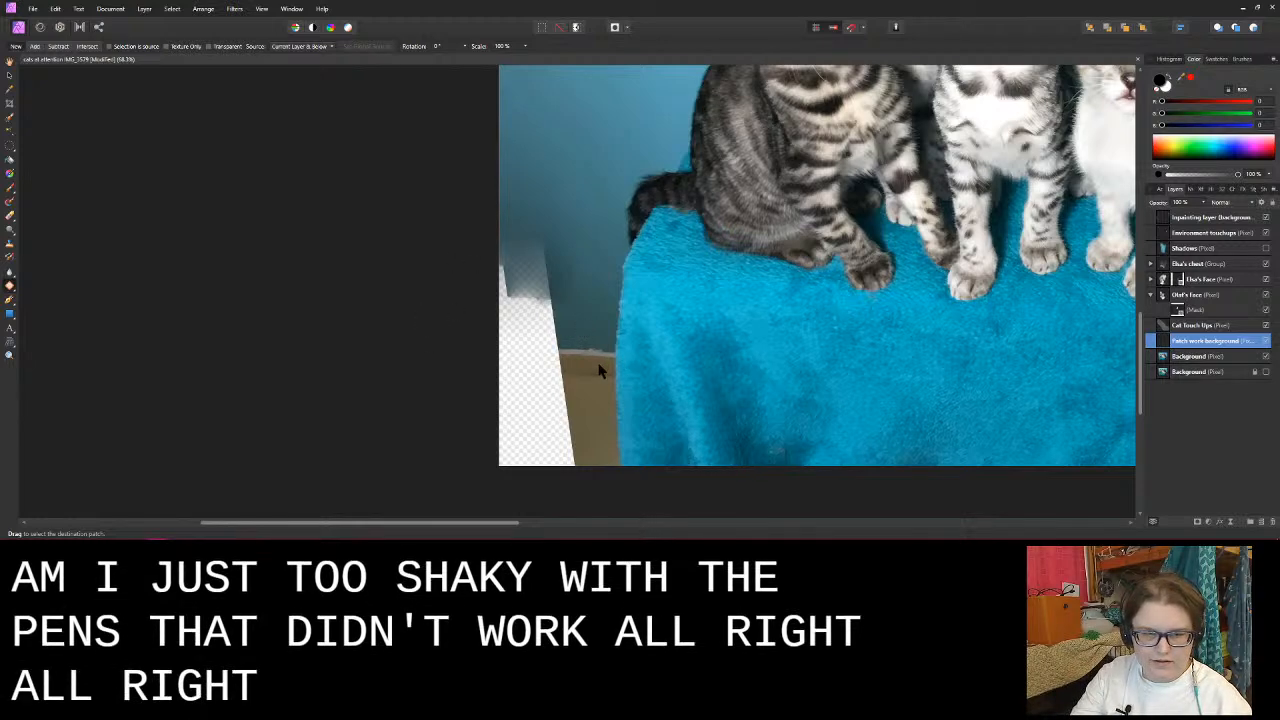
- Extend the baseboard slightly into the transparent gap with a small patch, and try a second patch just below it
left_click_drag(598, 364, 598, 362)
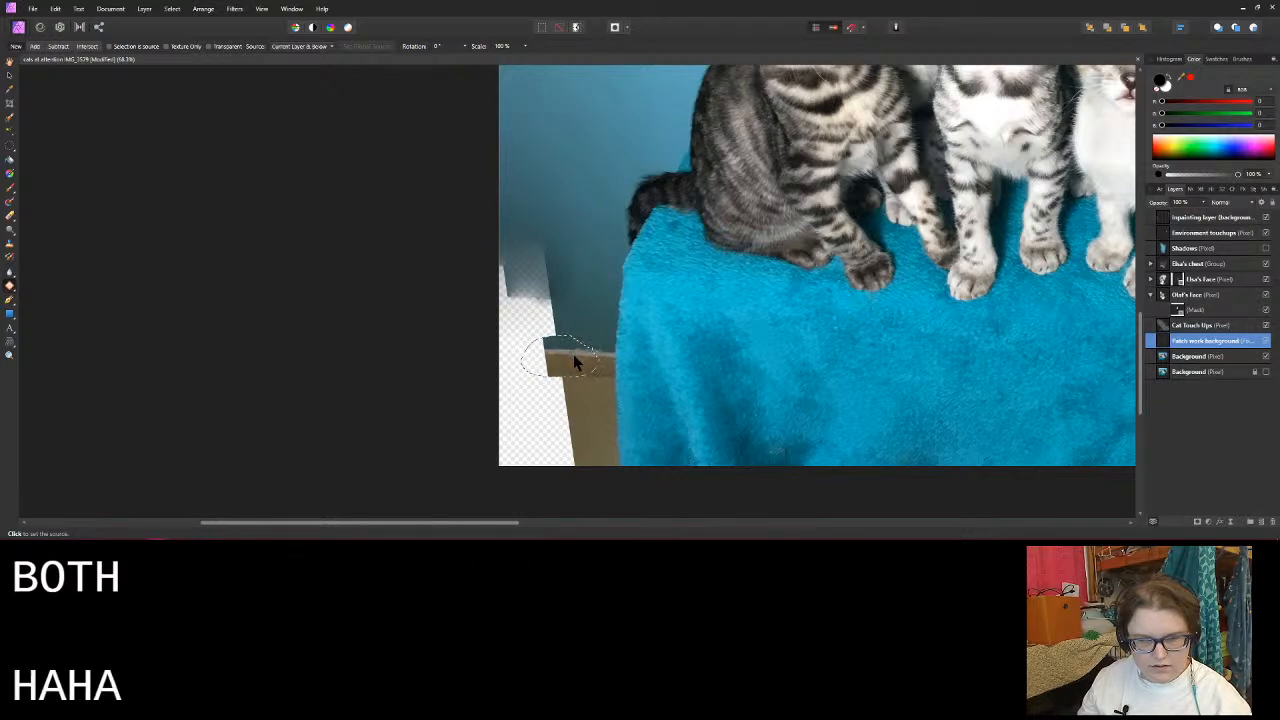
left_click(574, 355)
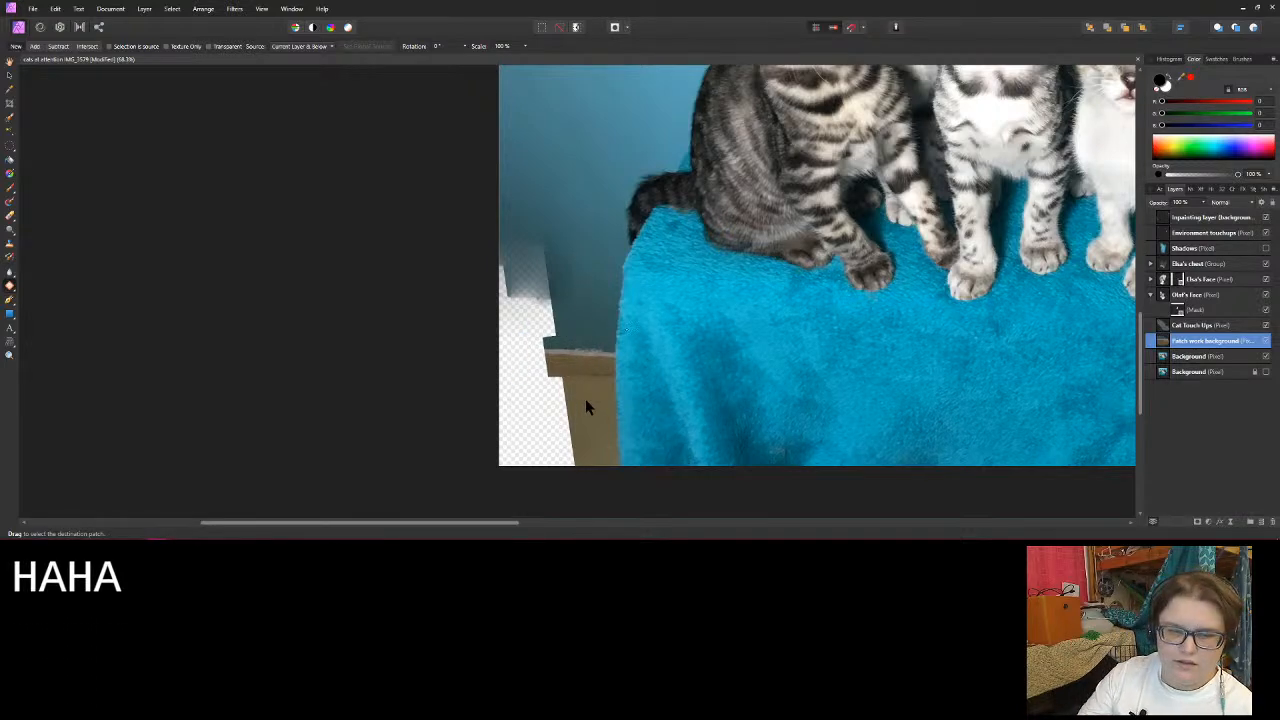
left_click_drag(585, 399, 585, 399)
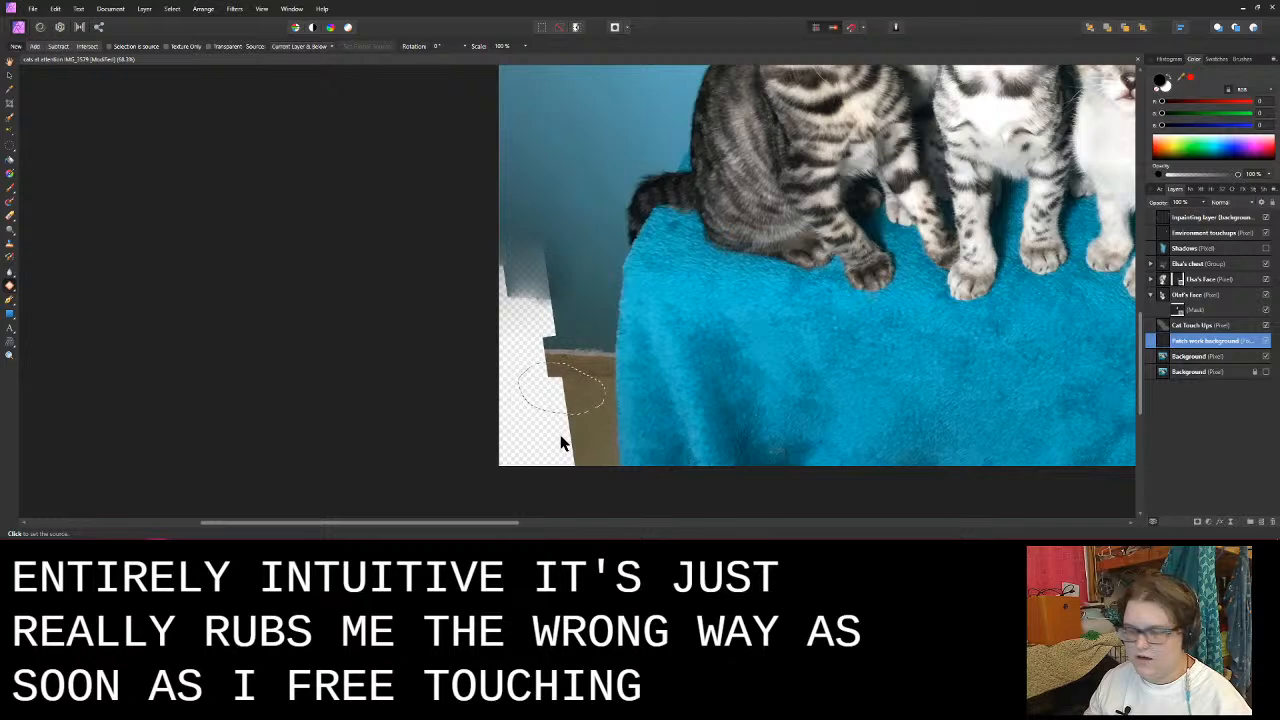
mouse_move(563, 443)
left_mouse_down()
mouse_move(631, 434)
mouse_move(593, 424)
mouse_move(579, 440)
left_mouse_up()
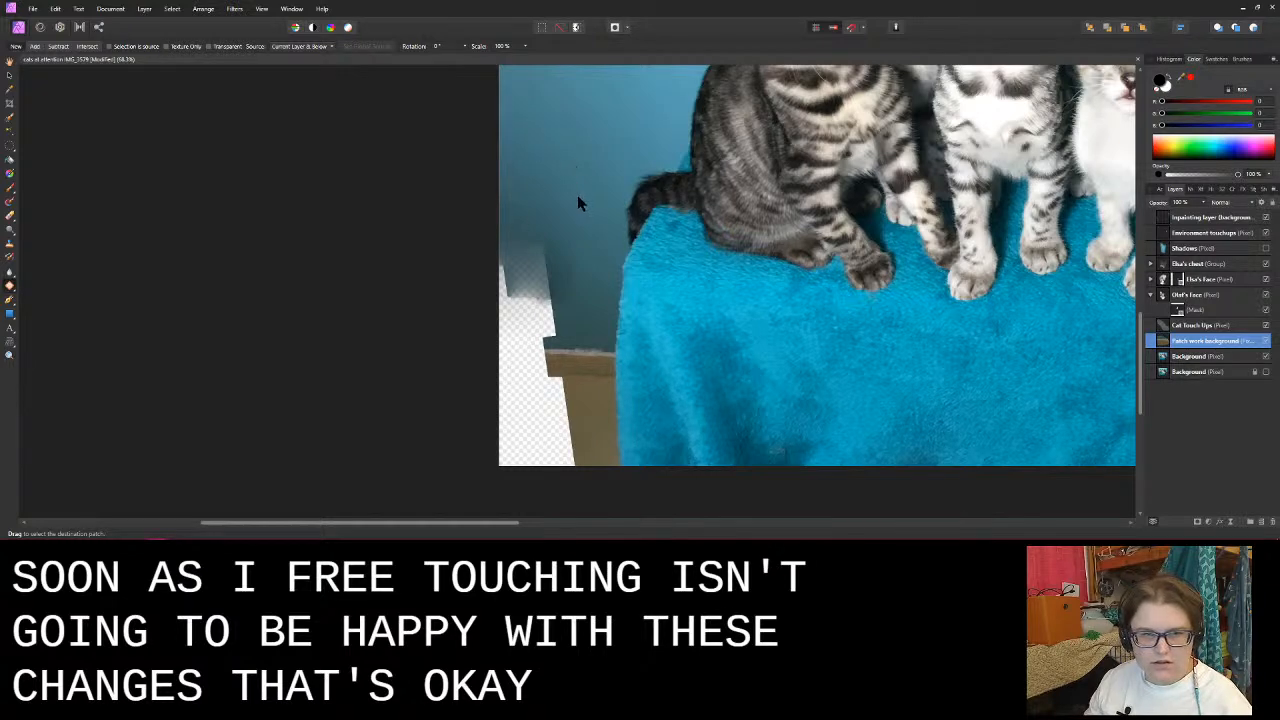
- Cover the faded wall edge and the upper part of the transparent gap with two overlapping patches of blue wall
mouse_move(546, 150)
left_mouse_down()
mouse_move(469, 213)
mouse_move(508, 305)
mouse_move(576, 300)
left_mouse_up()
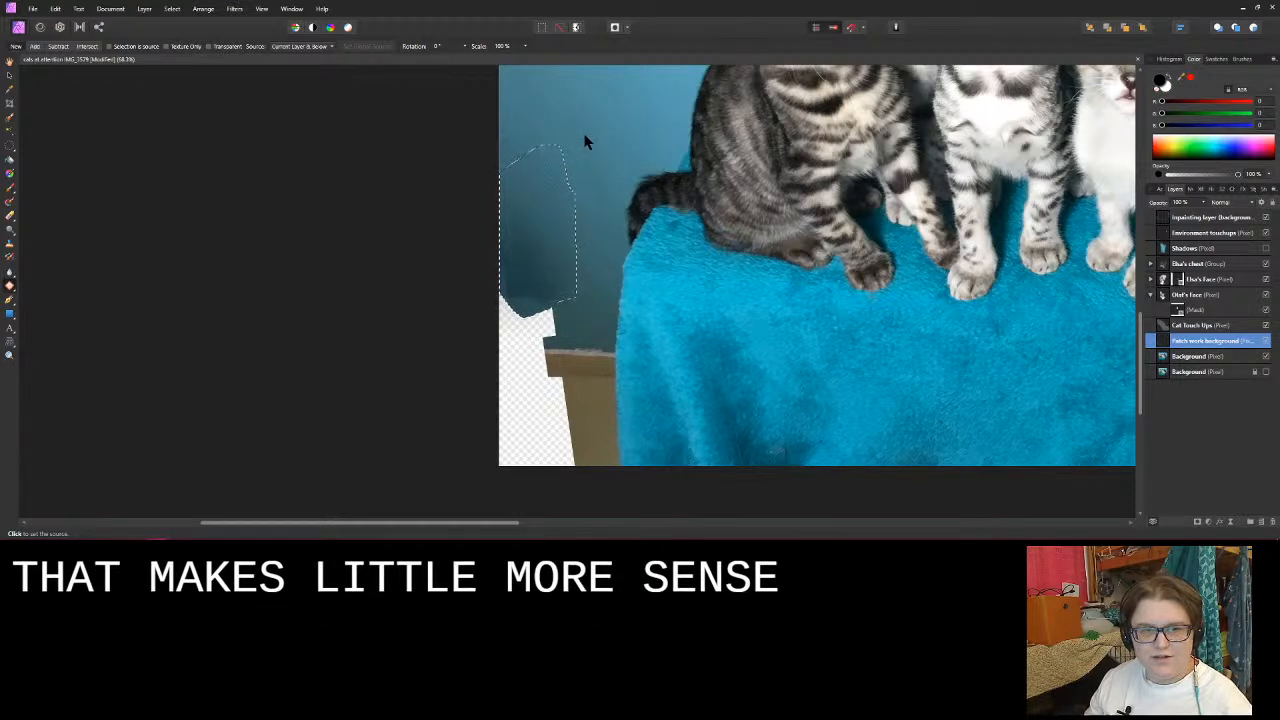
left_click(601, 269)
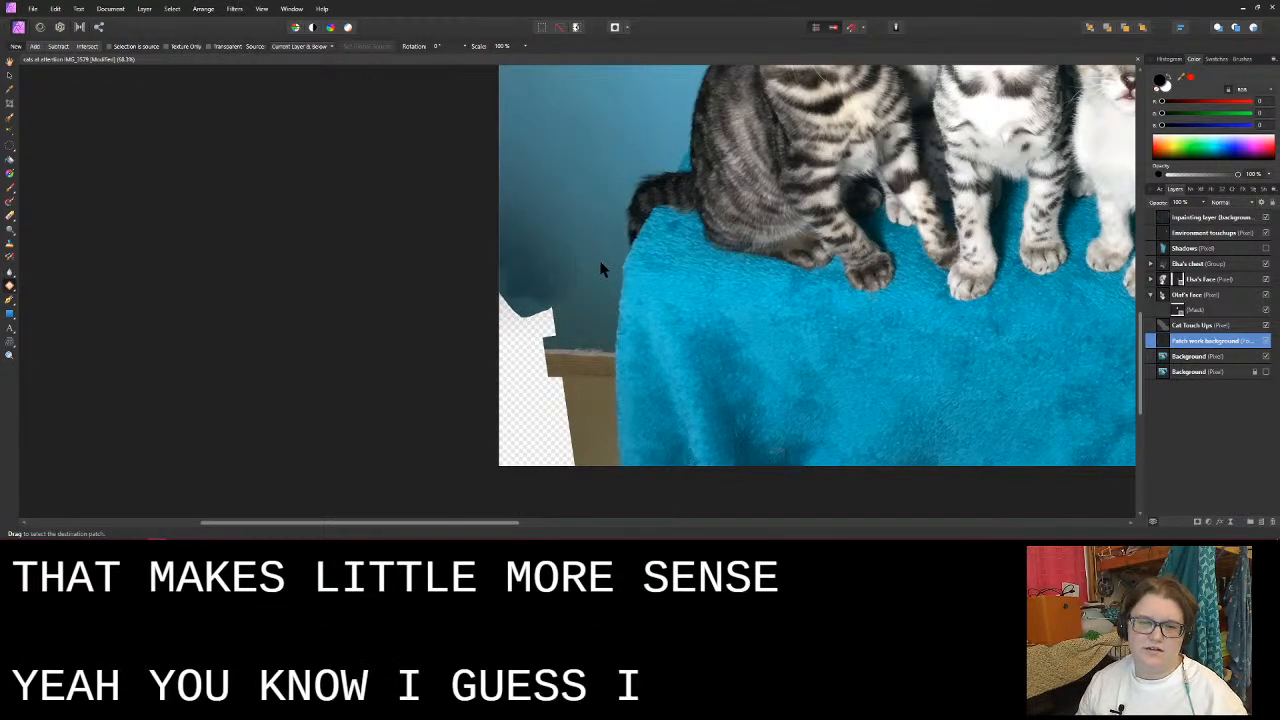
mouse_move(586, 282)
left_mouse_down()
mouse_move(512, 244)
mouse_move(433, 298)
mouse_move(455, 398)
mouse_move(515, 376)
mouse_move(562, 346)
left_mouse_up()
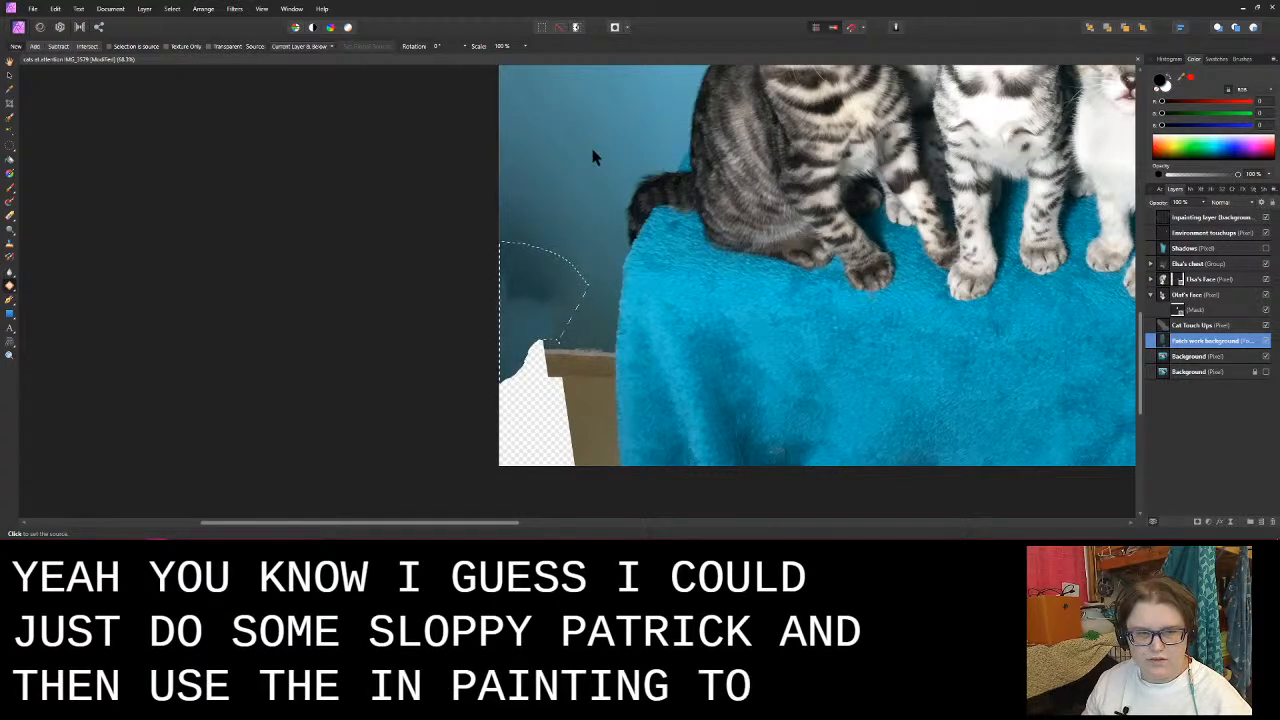
left_click(596, 161)
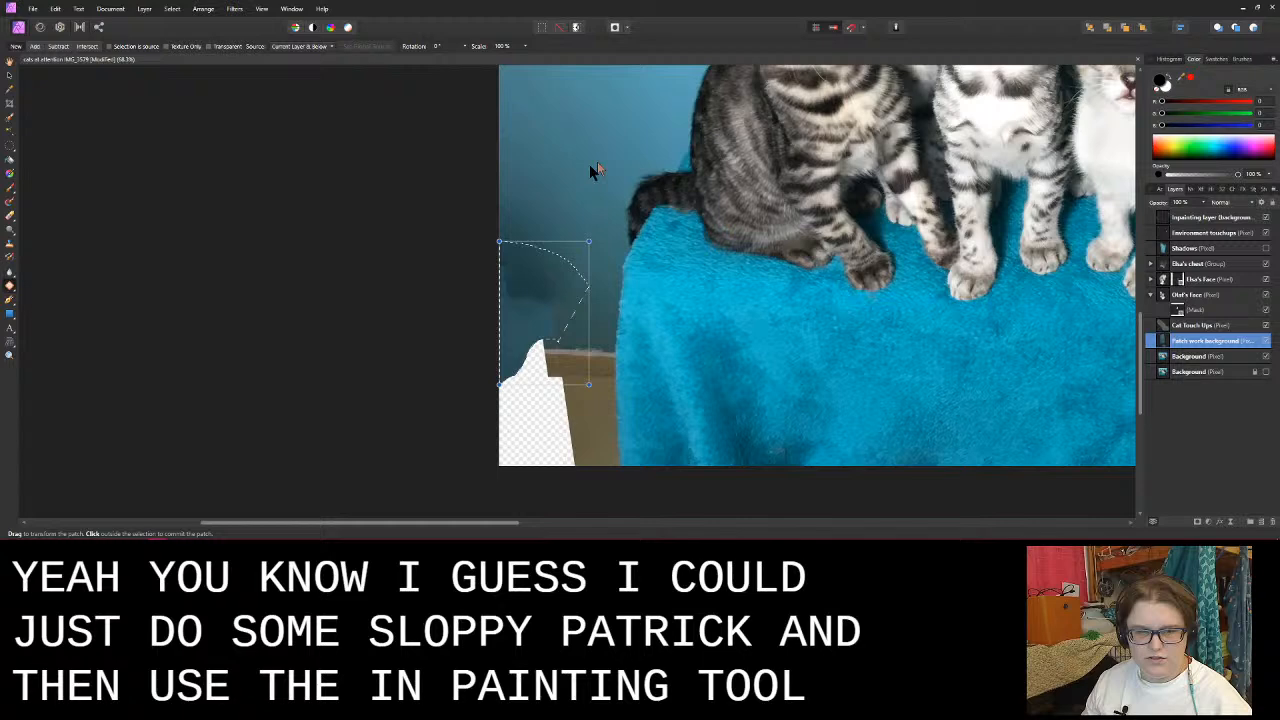
left_click(396, 231)
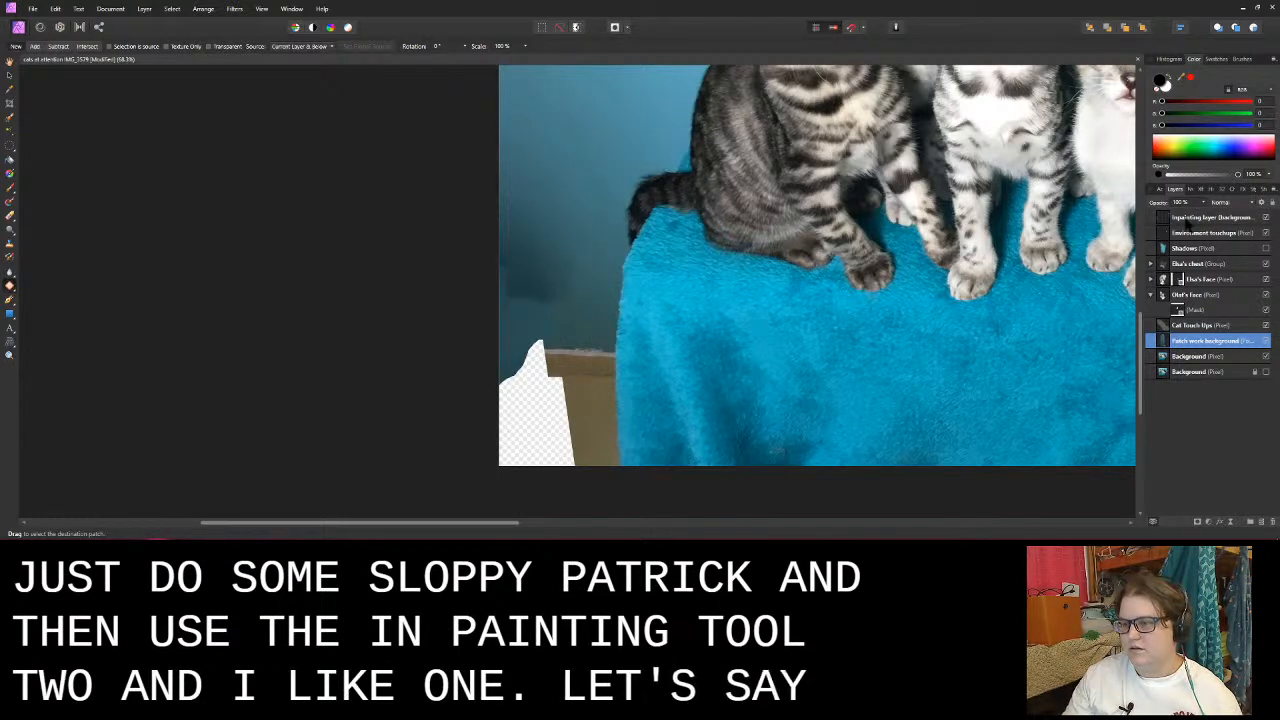
- On the inpainting layer, blend the blue wall's patch seams with the Inpainting Brush at about 128 px, sampling Current Layer & Below
left_click(1190, 218)
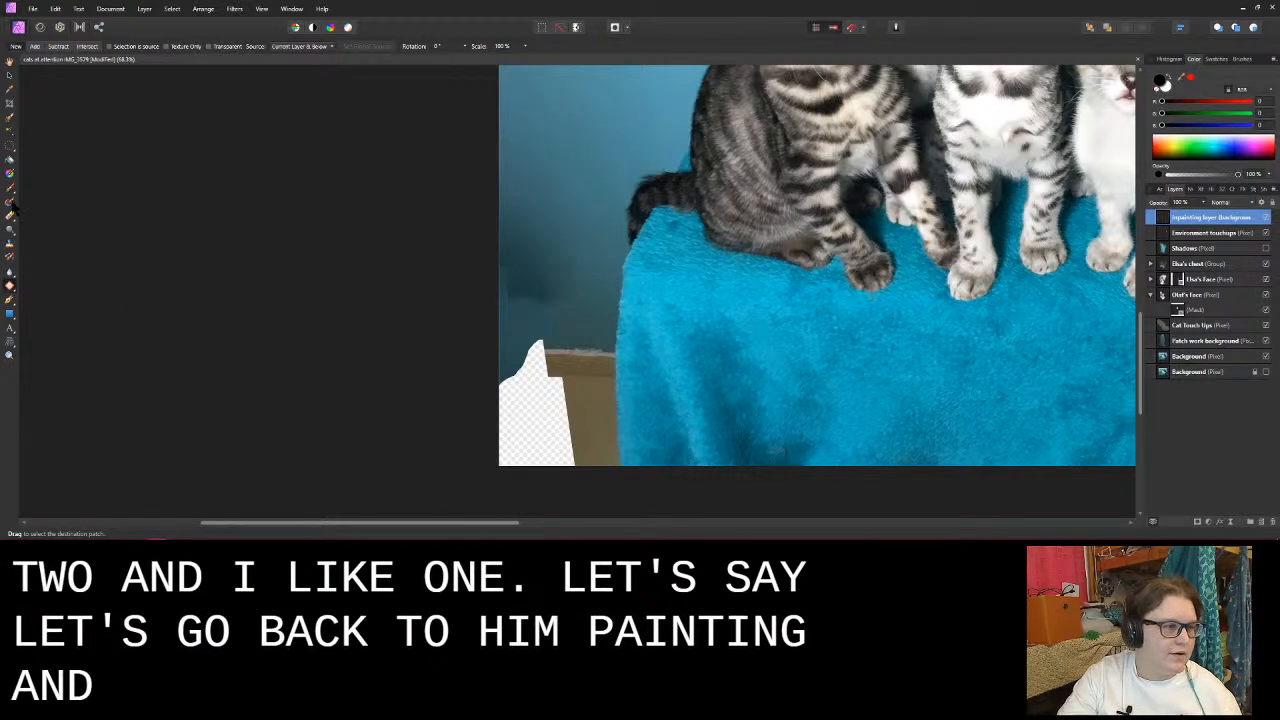
left_click(10, 286)
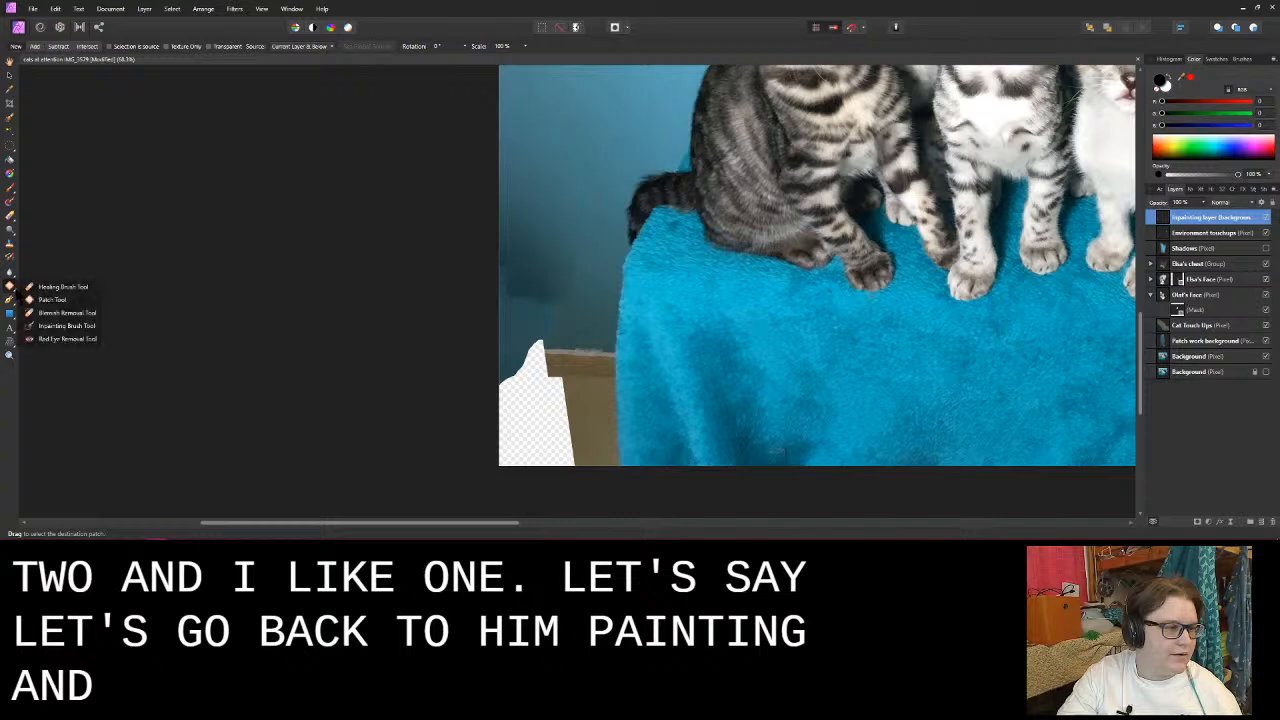
left_click(62, 325)
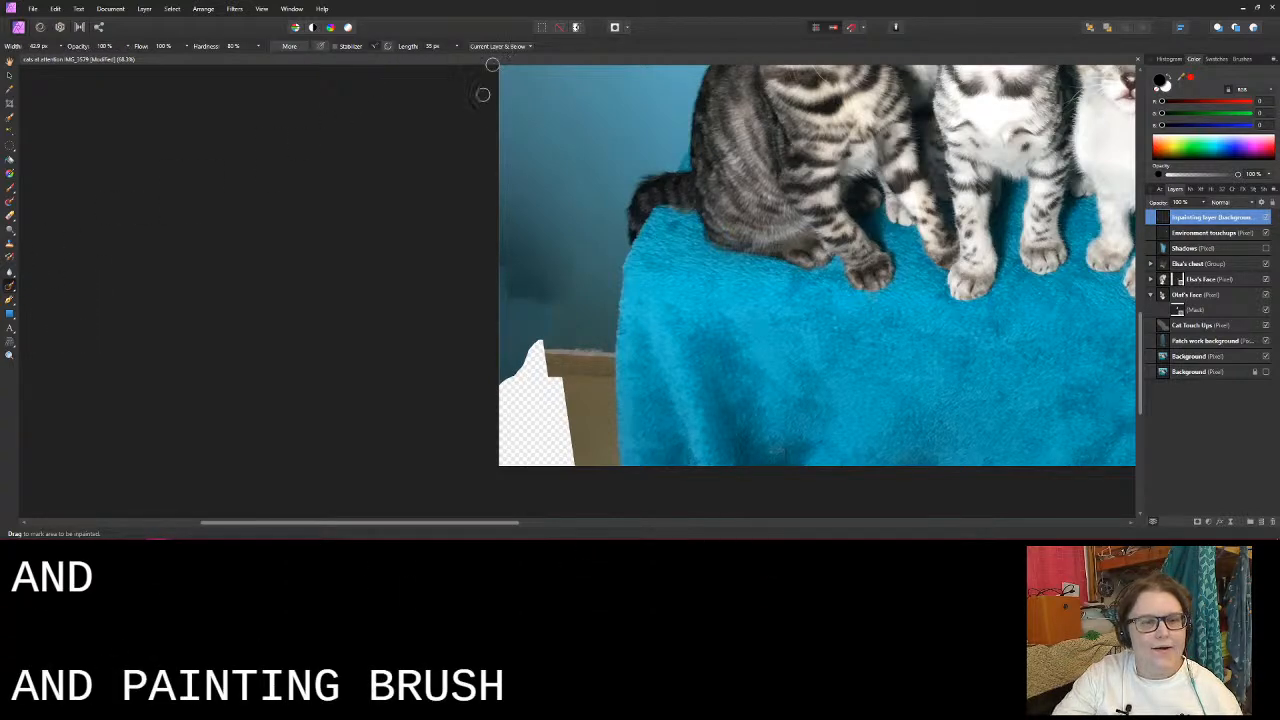
left_click(500, 46)
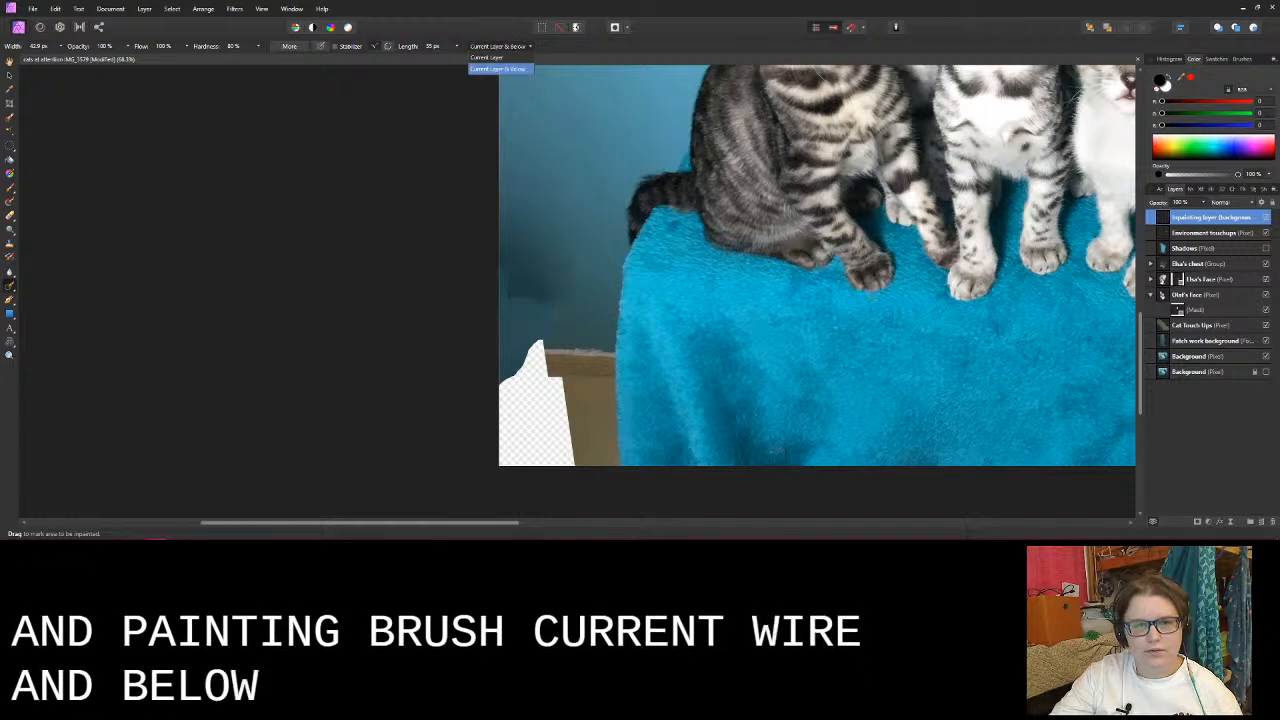
left_click(500, 68)
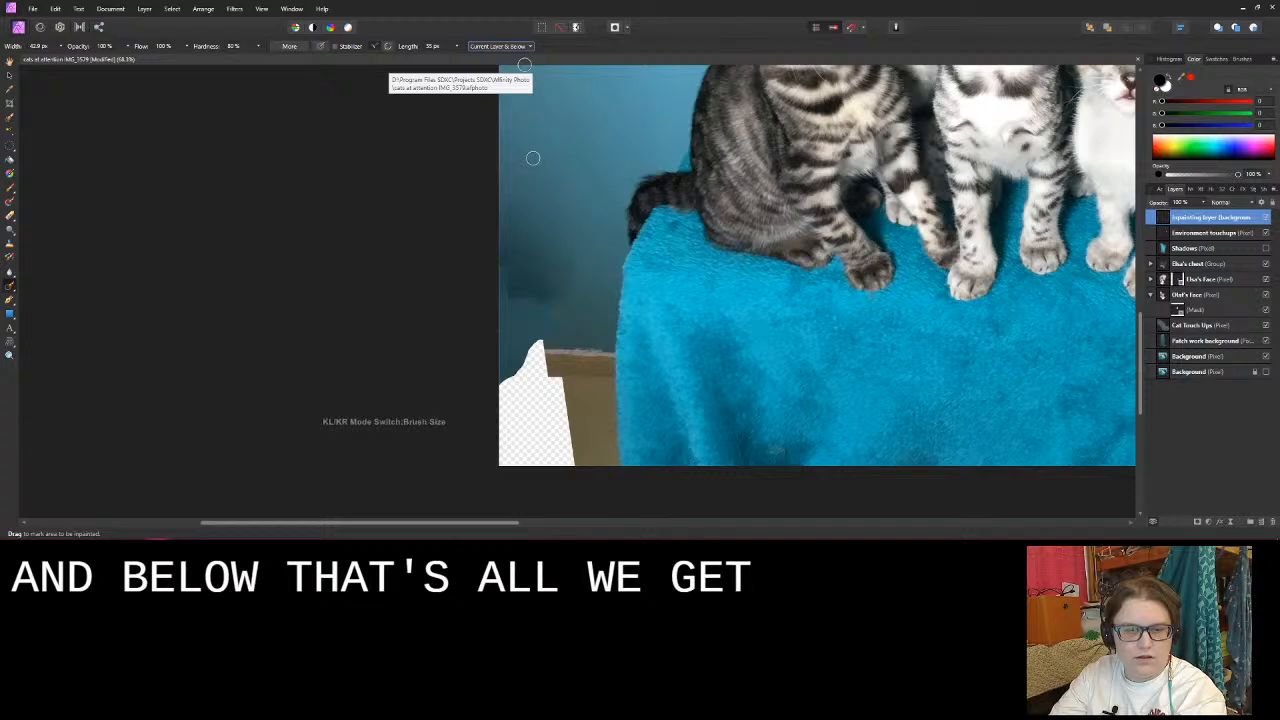
key("bracketright")
key("bracketright")
key("bracketright")
key("bracketright")
key("bracketright")
key("bracketright")
key("bracketright")
key("bracketright")
key("bracketright")
left_click_drag(533, 246, 526, 252)
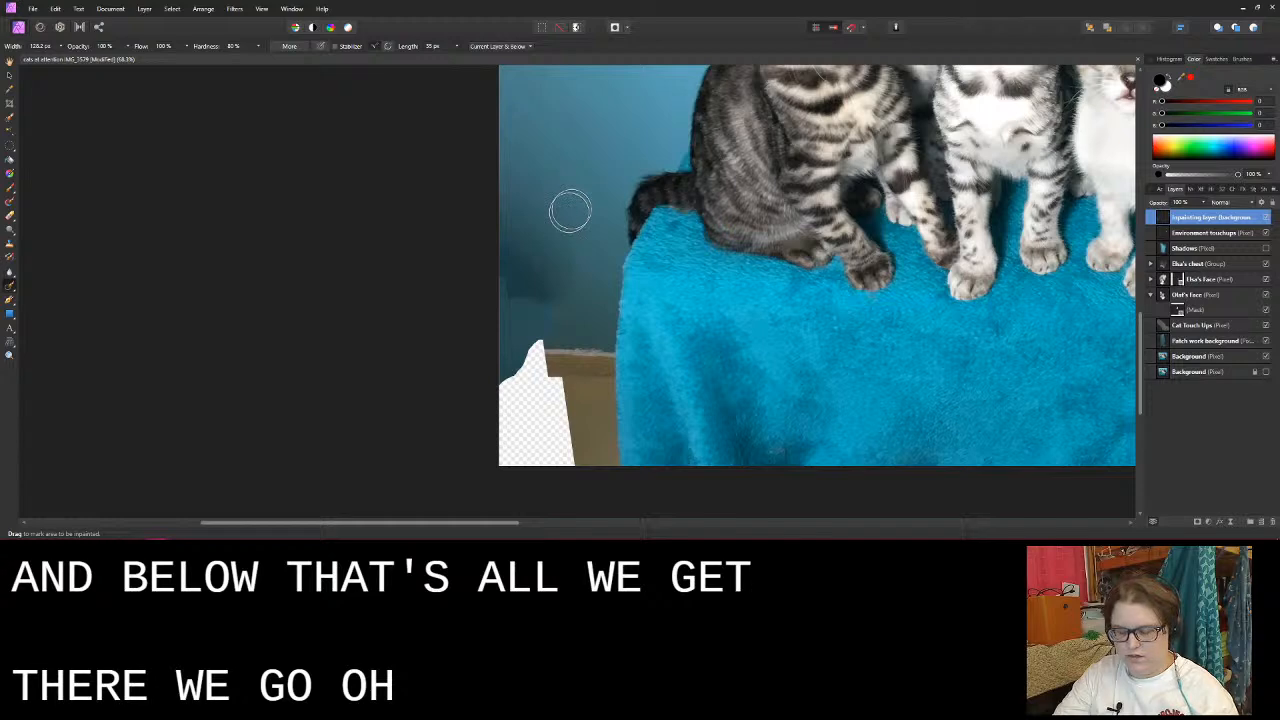
mouse_move(576, 287)
left_mouse_down()
mouse_move(547, 261)
mouse_move(526, 274)
mouse_move(508, 264)
mouse_move(521, 303)
left_mouse_up()
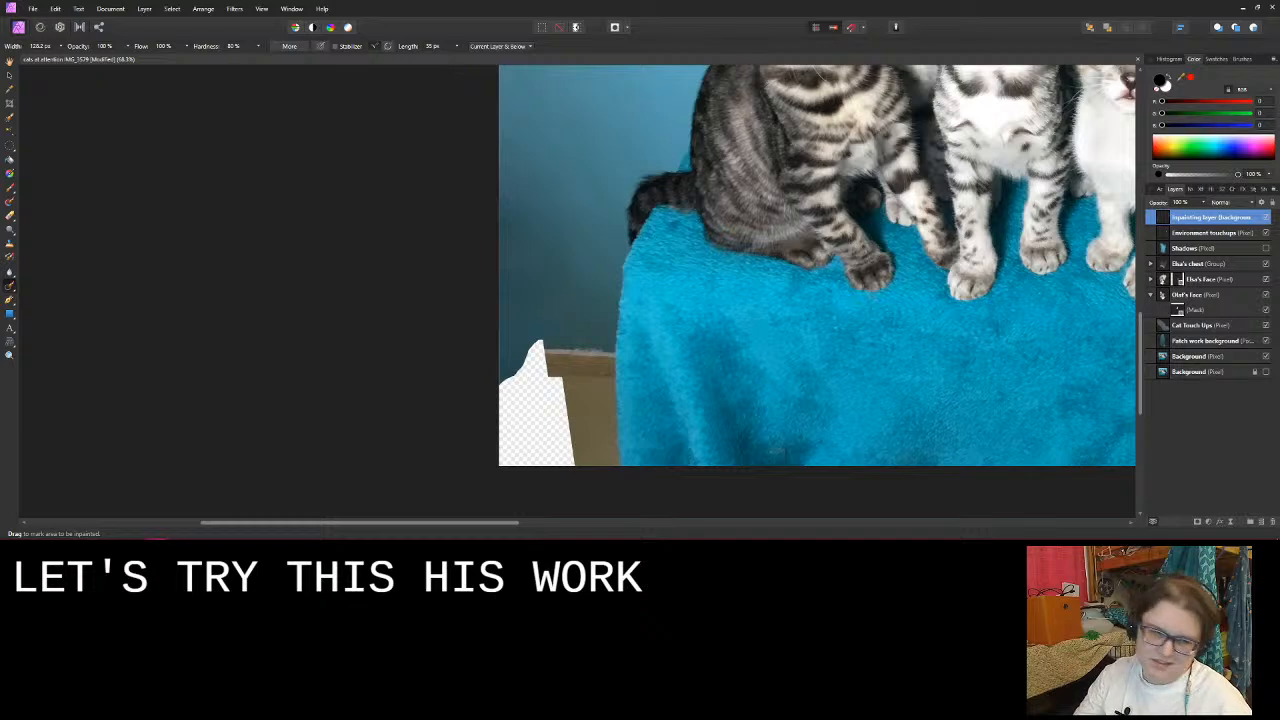
mouse_move(563, 323)
left_mouse_down()
mouse_move(511, 292)
mouse_move(471, 323)
mouse_move(510, 320)
left_mouse_up()
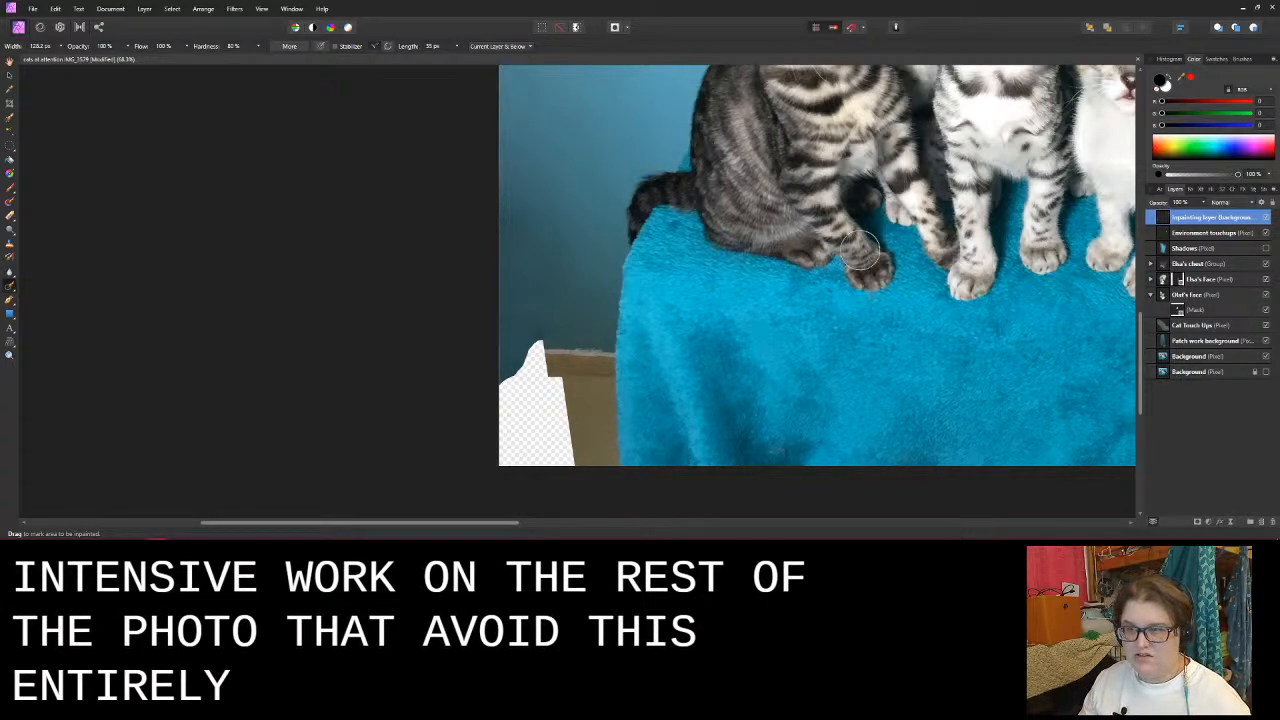
- On the Patch work background layer, erase the excess blue wall patch hanging below the top line of the baseboard
left_click(1218, 343)
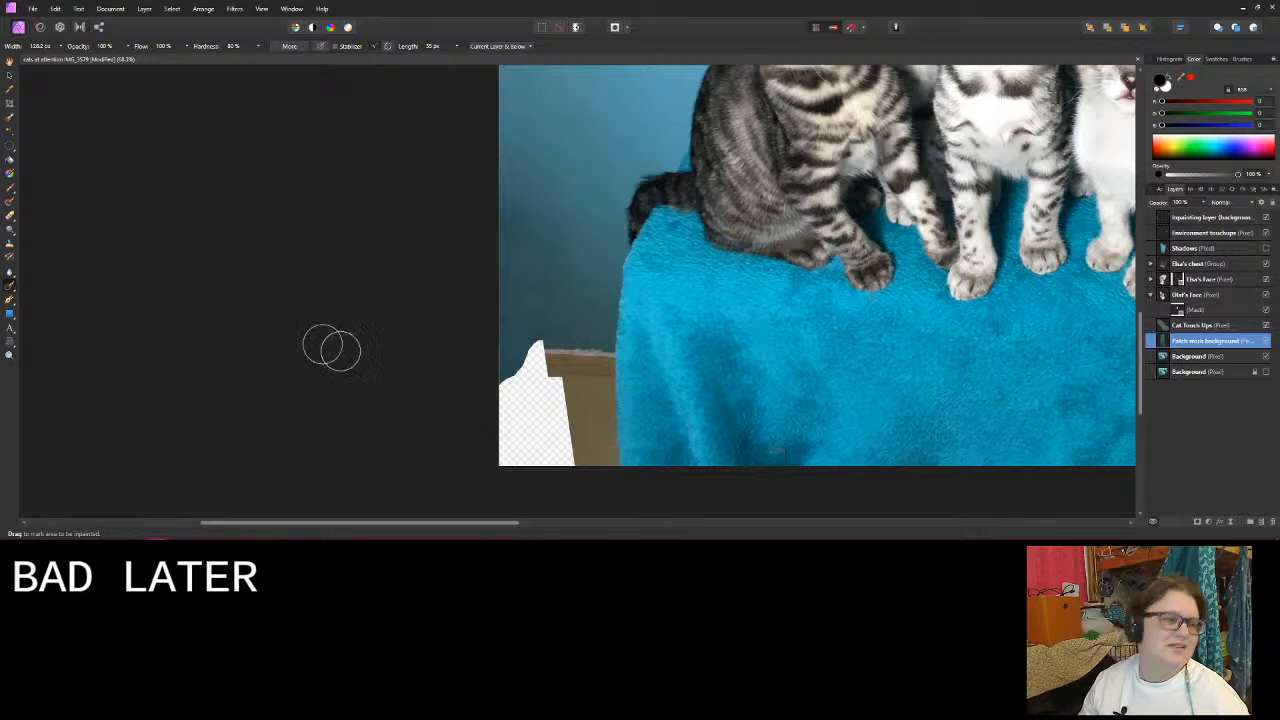
left_click(10, 215)
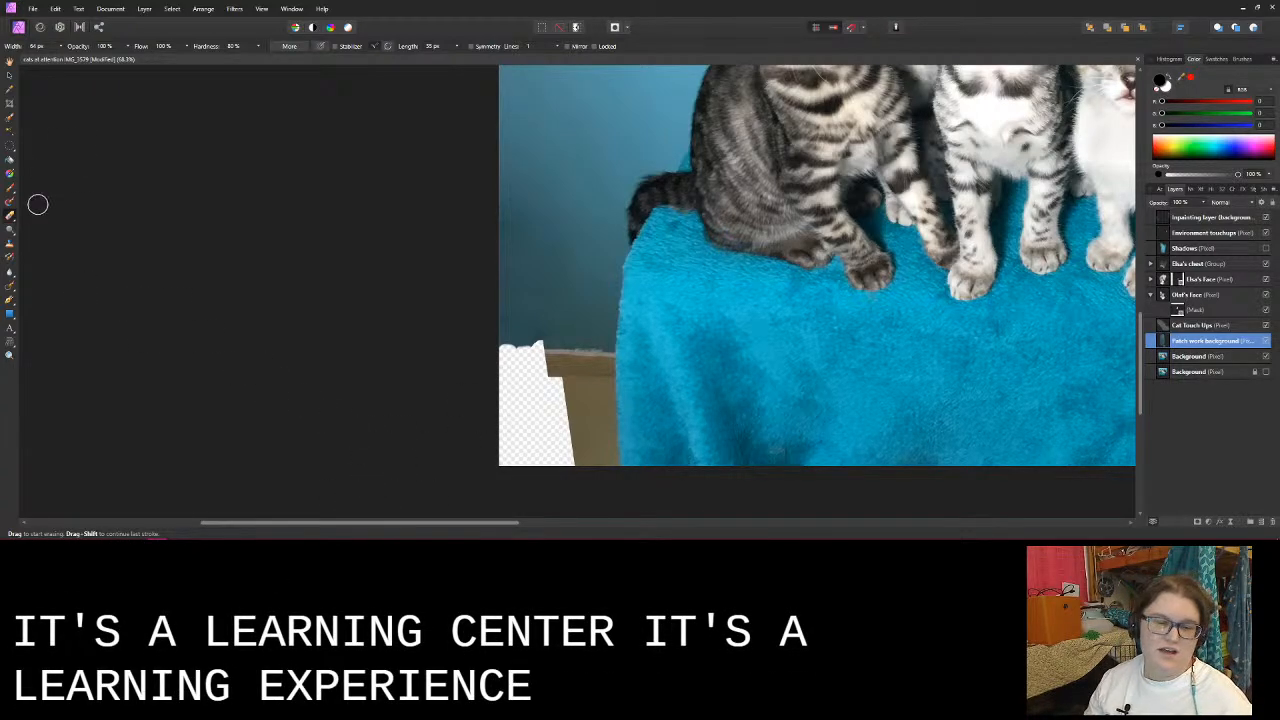
- With the Patch tool, outline a destination area over the ragged end of the baseboard and the edge of the transparent gap
left_click(12, 288)
left_click(32, 300)
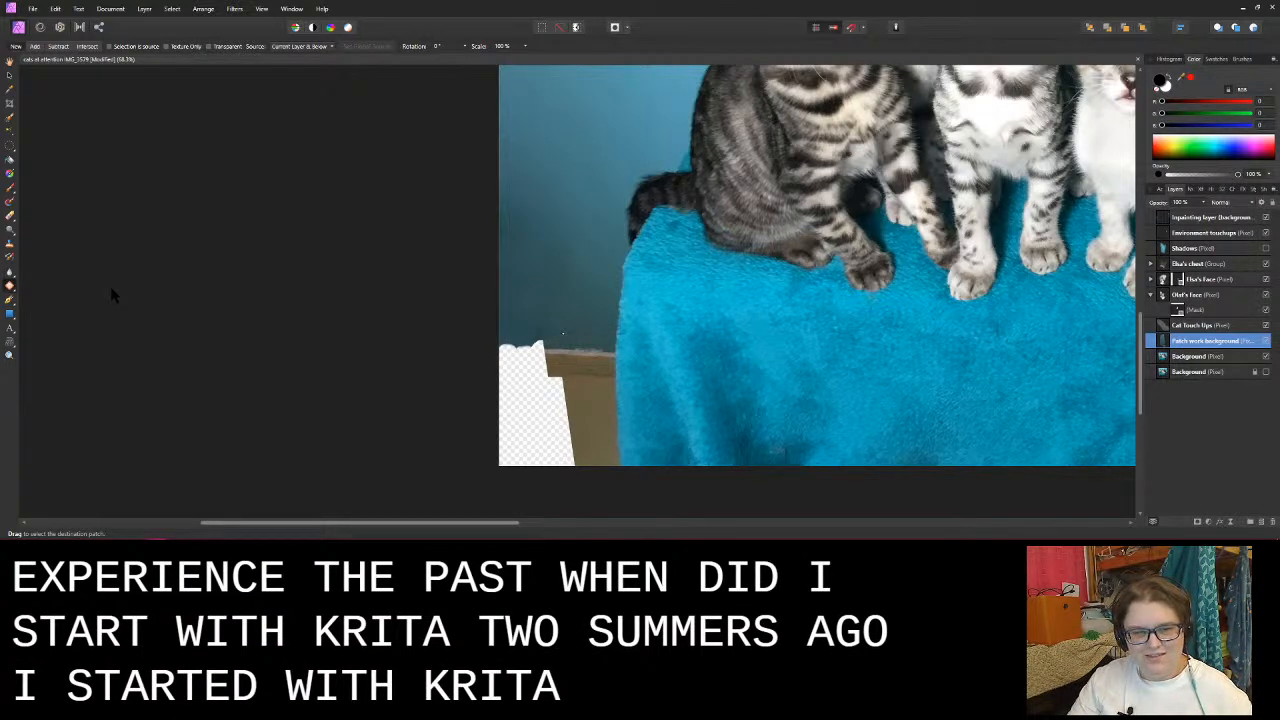
left_click_drag(563, 333, 569, 373)
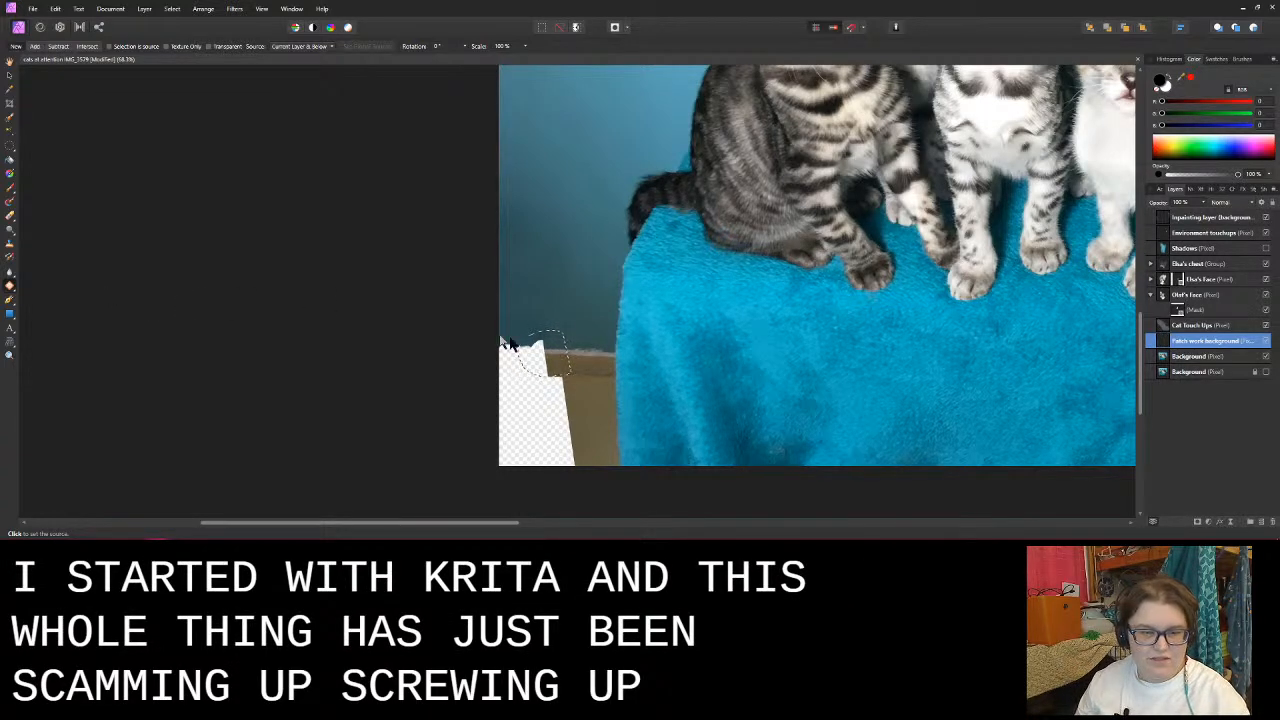
- Try to extend the baseboard into the transparent gap with overlapping unrotated patches, and undo them back to the first outlined area
left_click(567, 358)
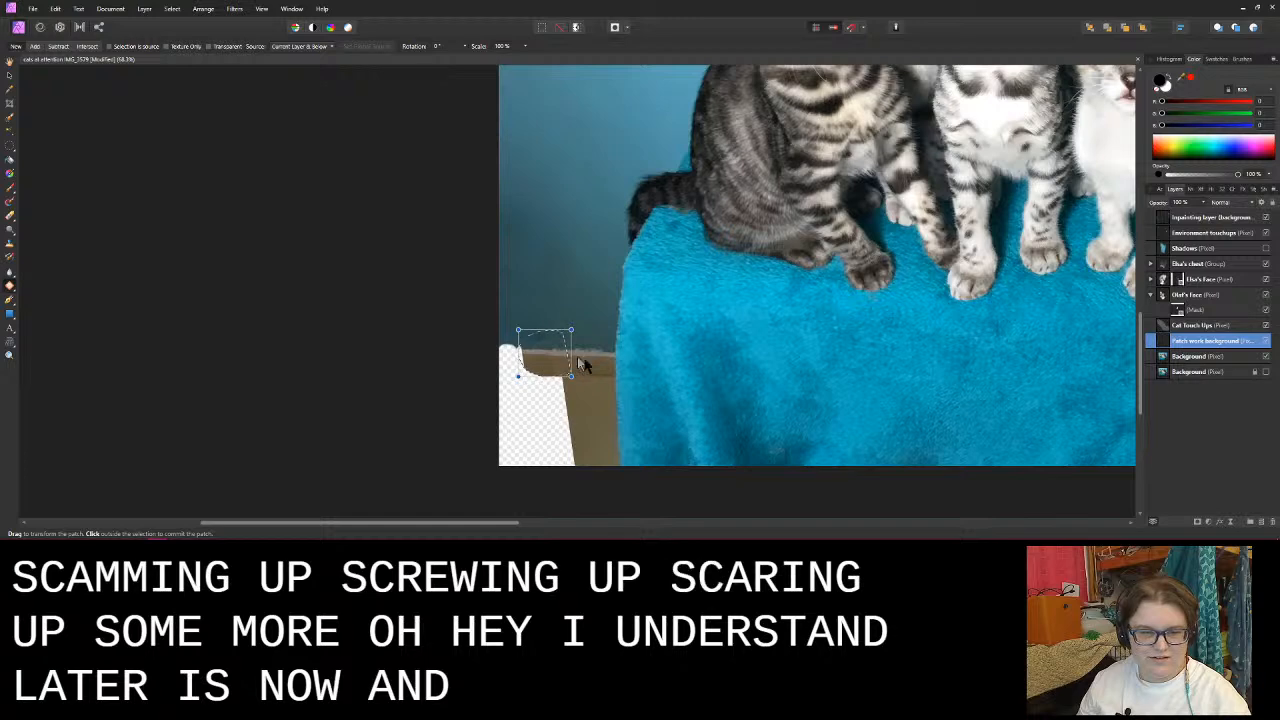
left_click(594, 424)
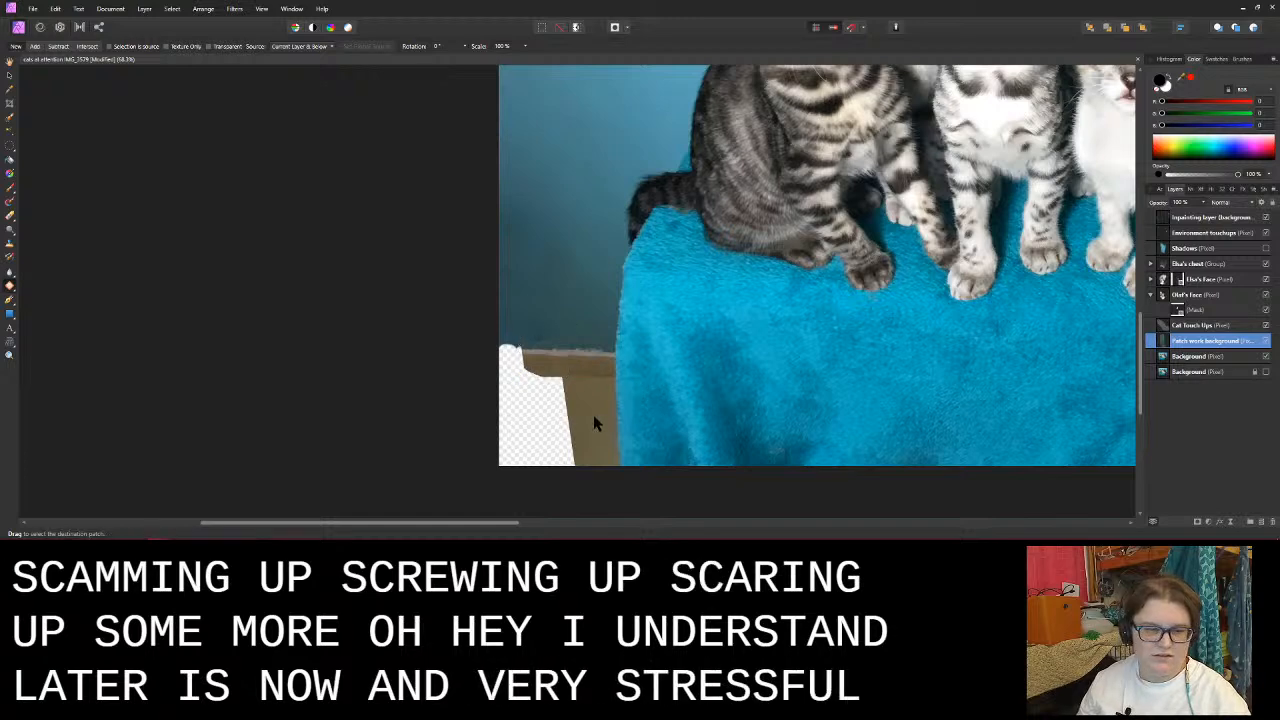
left_click(531, 349)
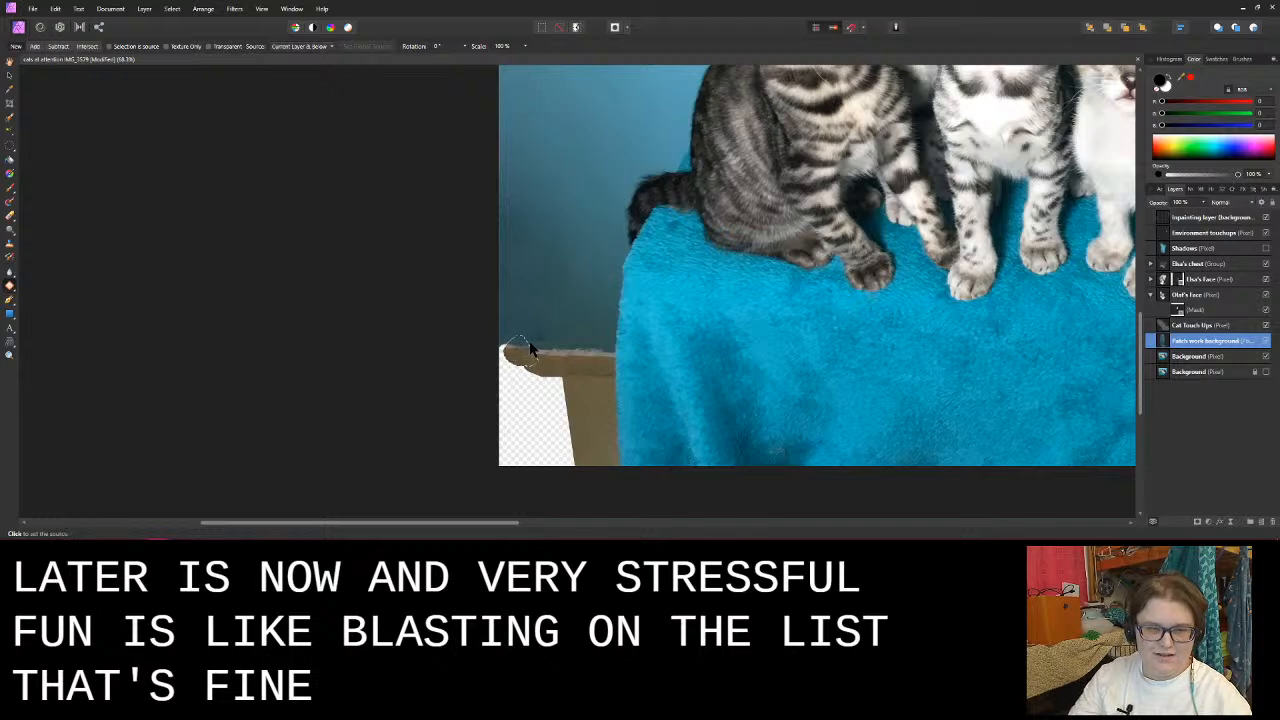
left_click_drag(532, 349, 530, 358)
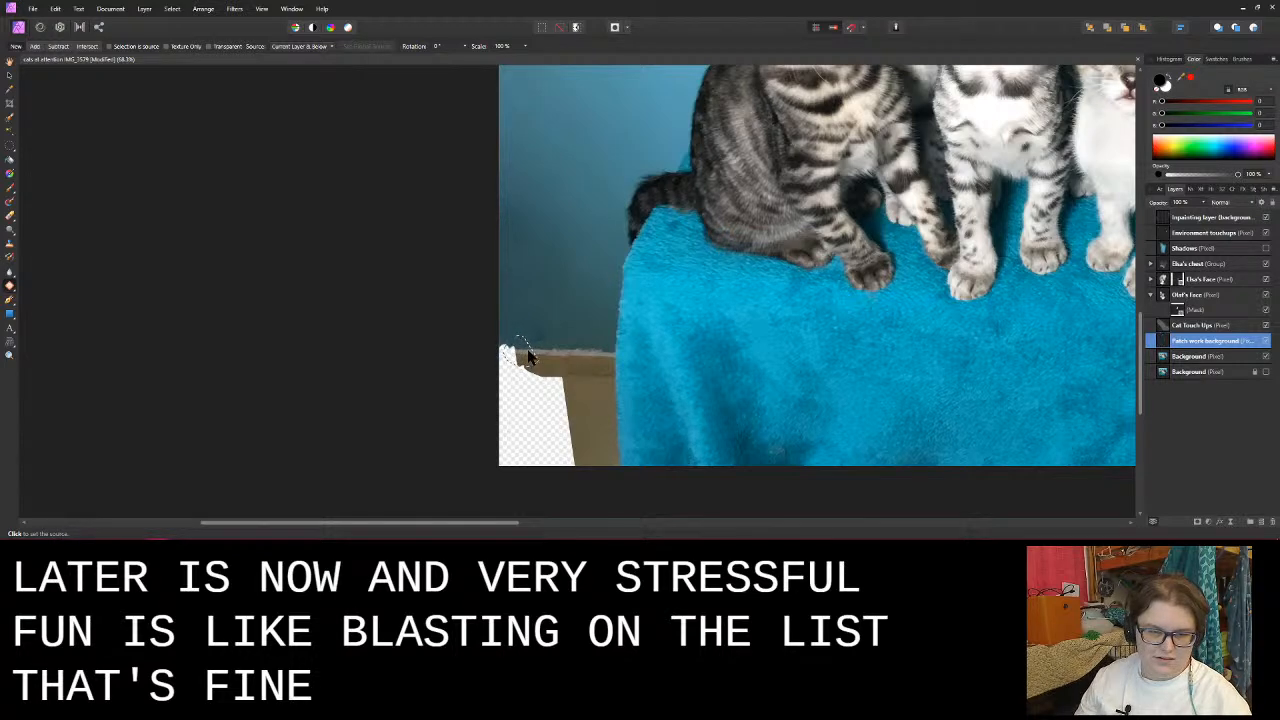
left_click(522, 354)
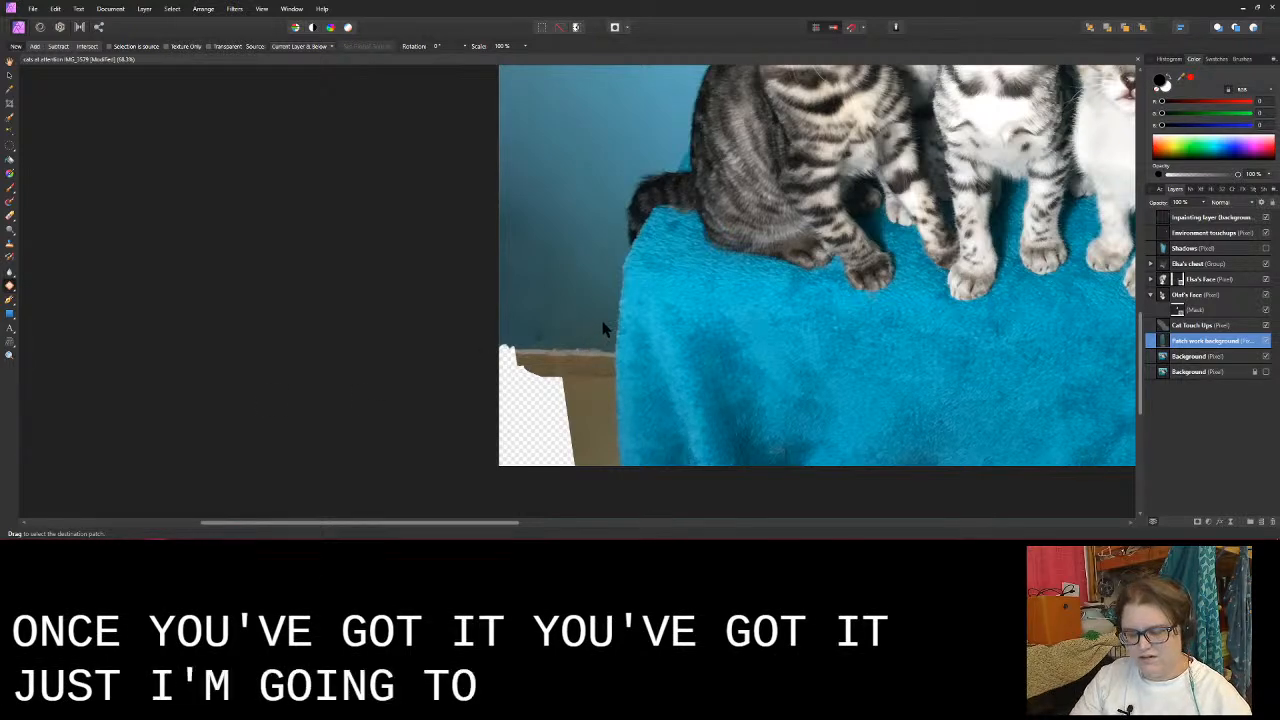
scroll(602, 330, "down", 3)
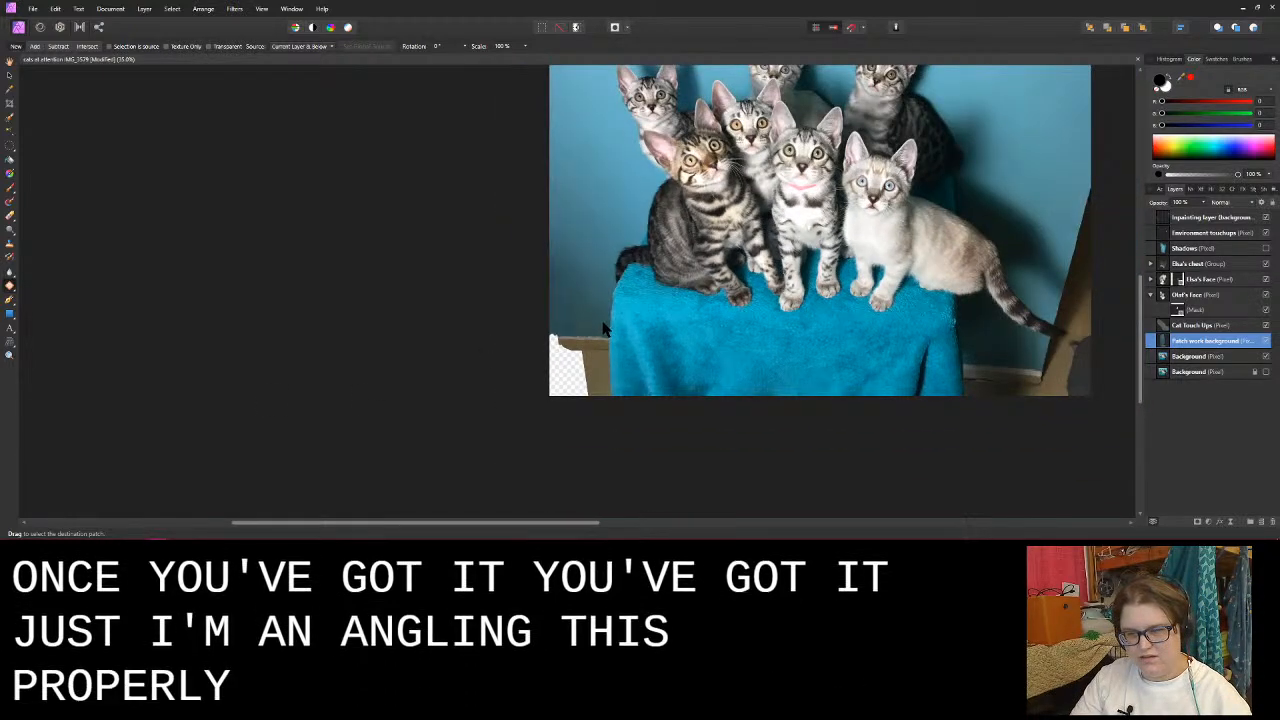
scroll(602, 330, "up", 2)
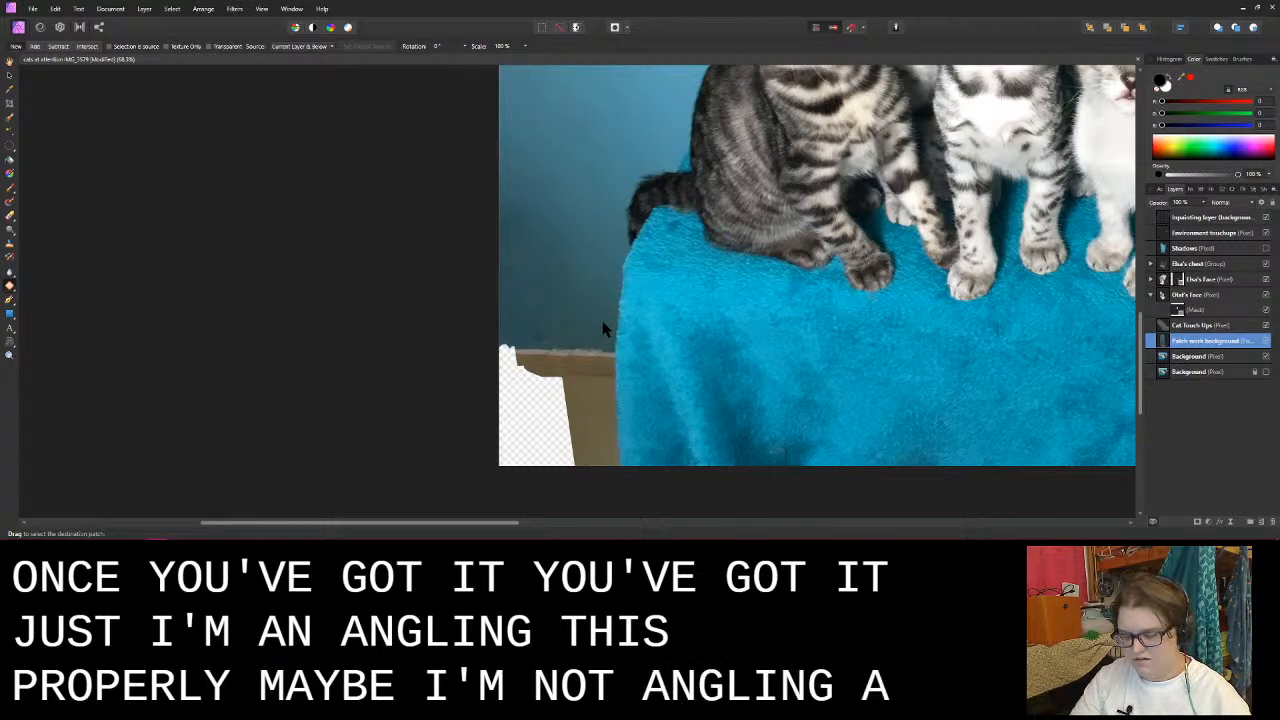
left_click_drag(517, 337, 530, 365)
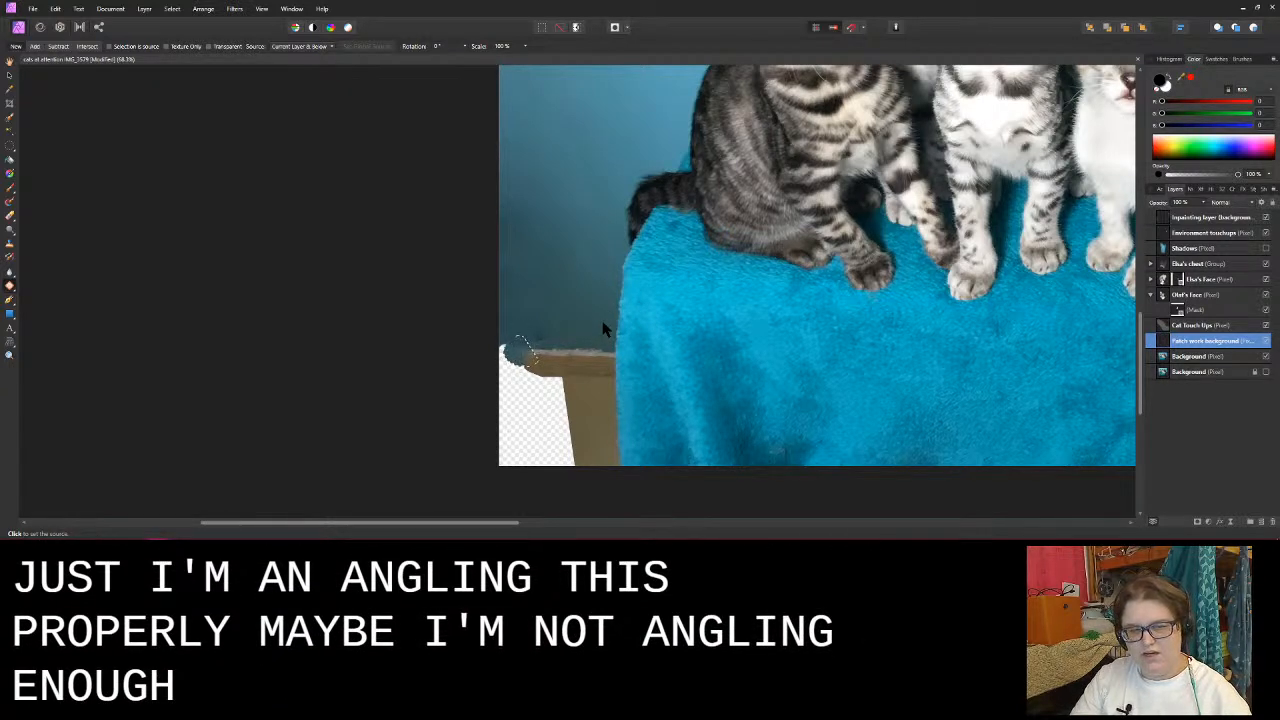
key("ctrl+z")
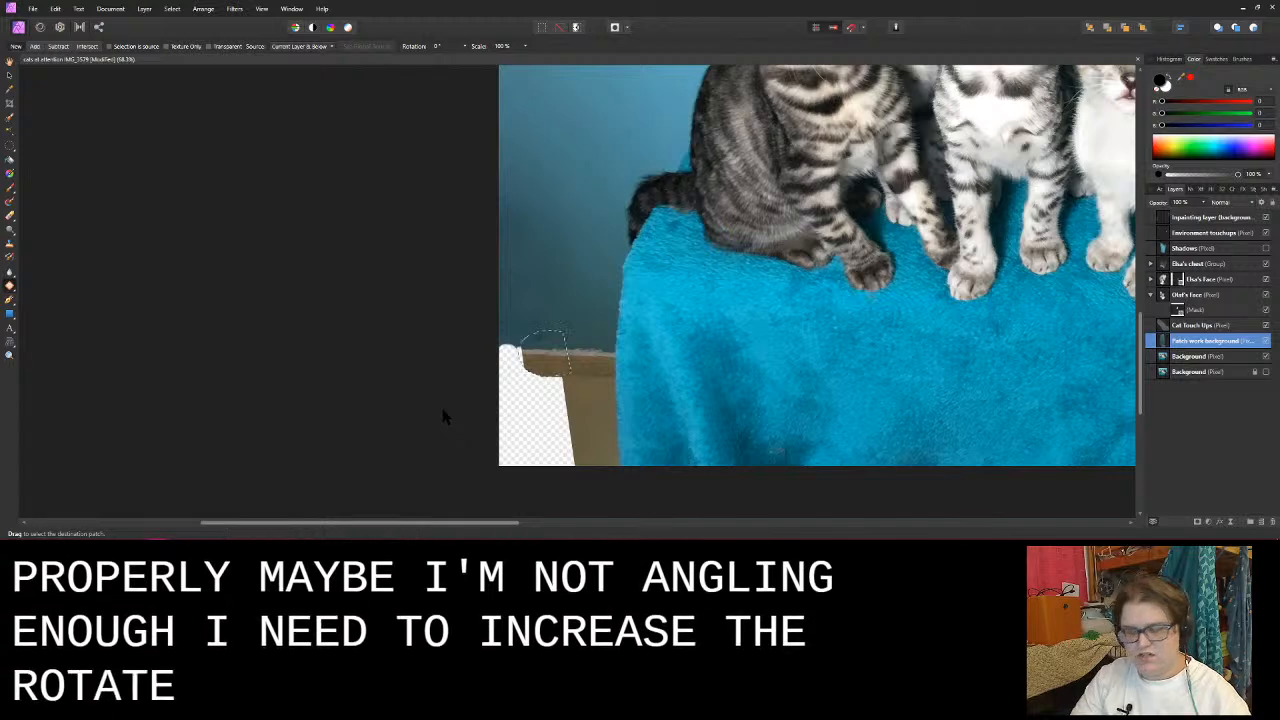
key("ctrl+z")
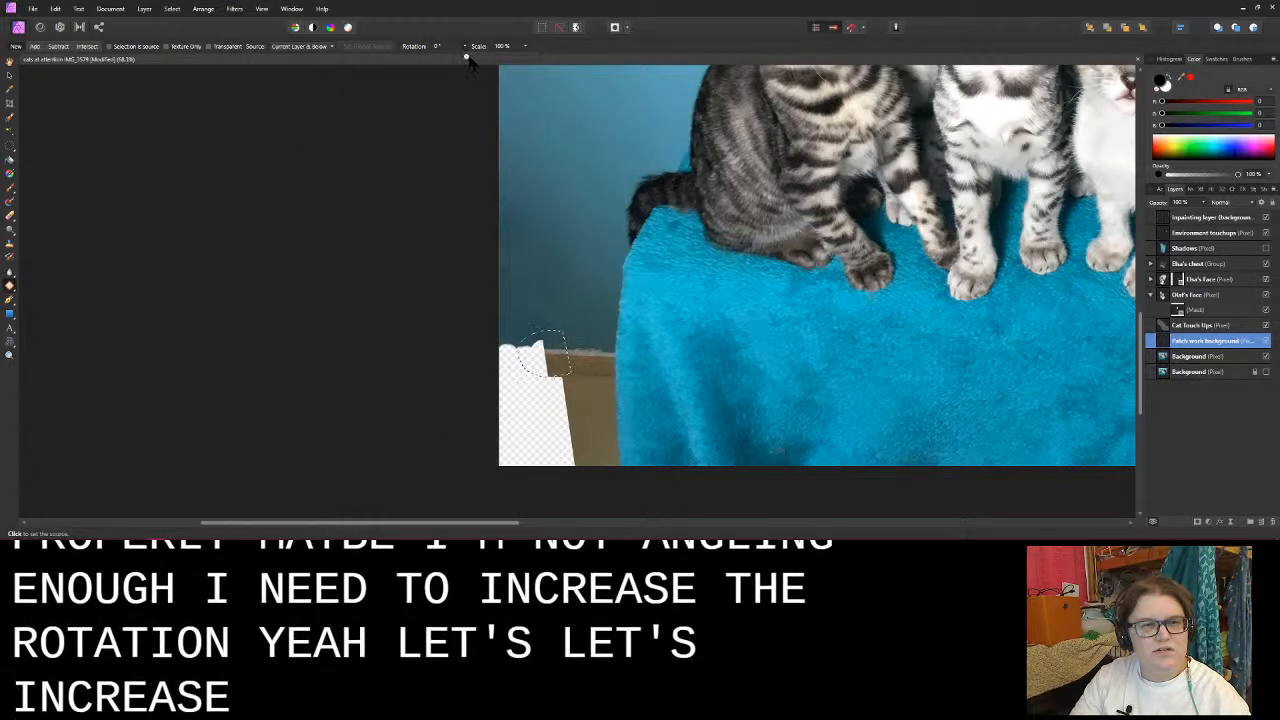
- Fill the outlined area from the adjacent baseboard with the patch rotation set to 357.4°, and commit the patch
left_click_drag(467, 57, 473, 57)
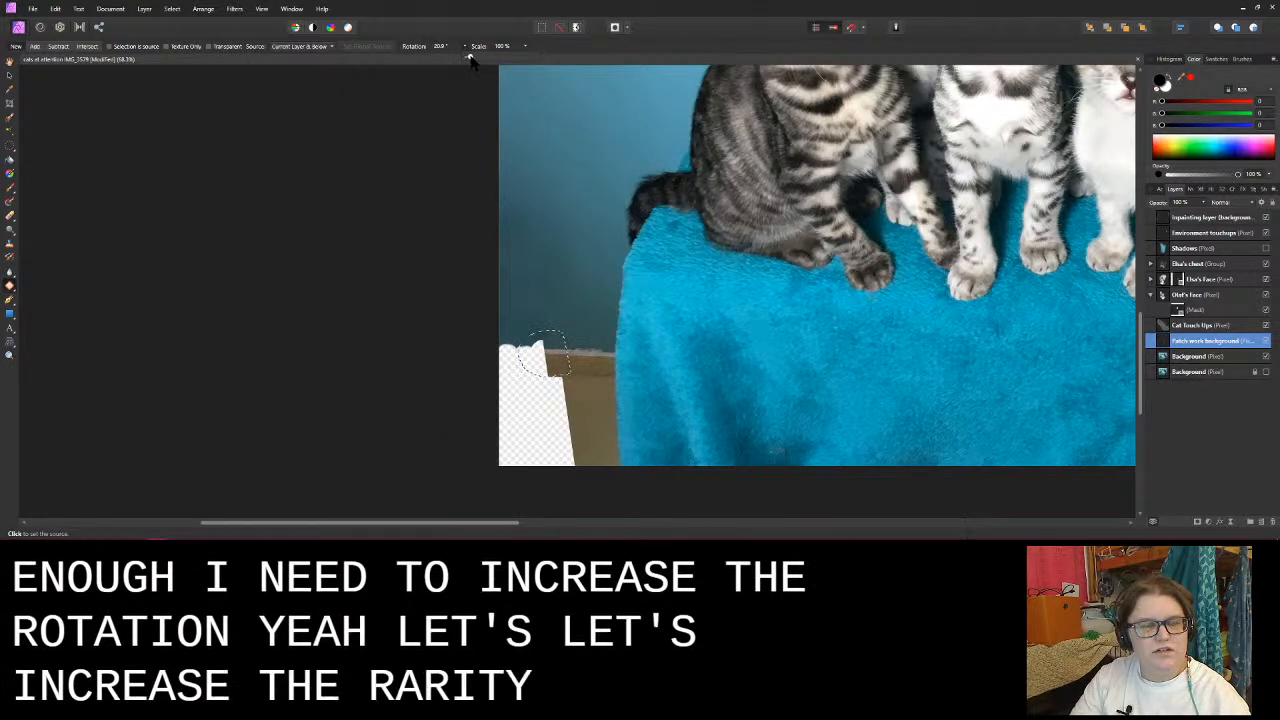
left_click(585, 364)
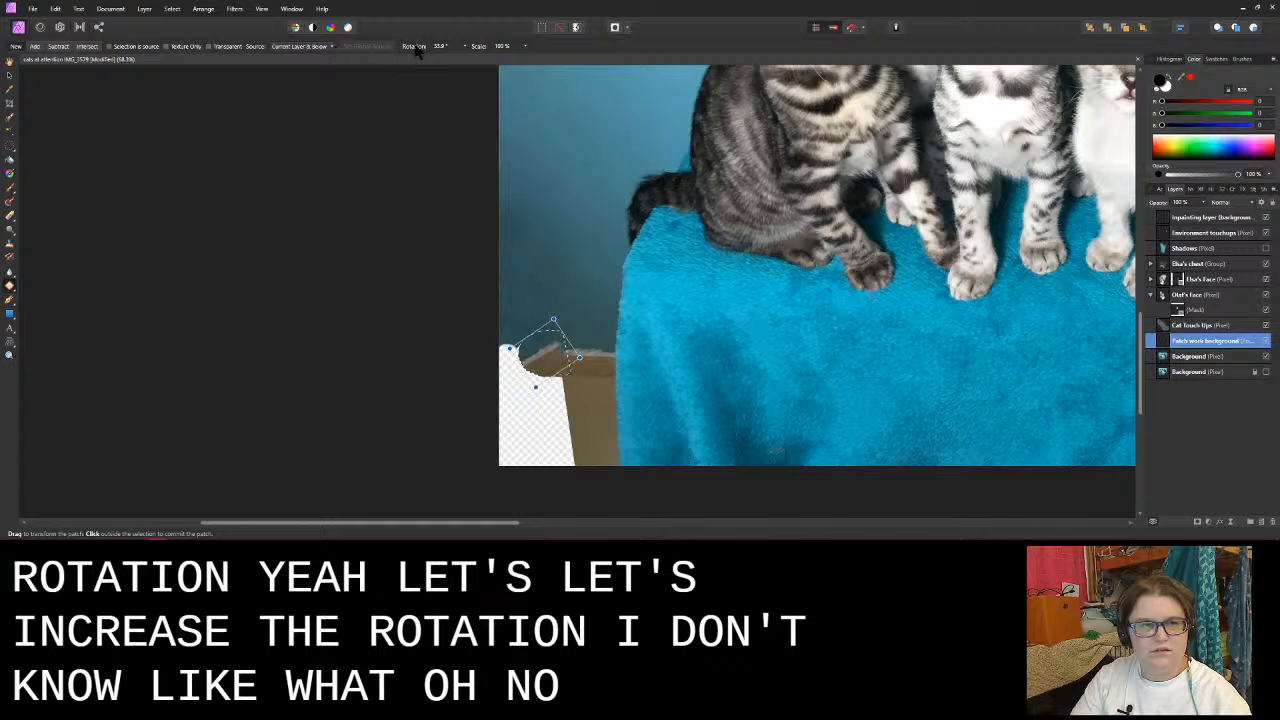
left_click_drag(418, 52, 1278, 18)
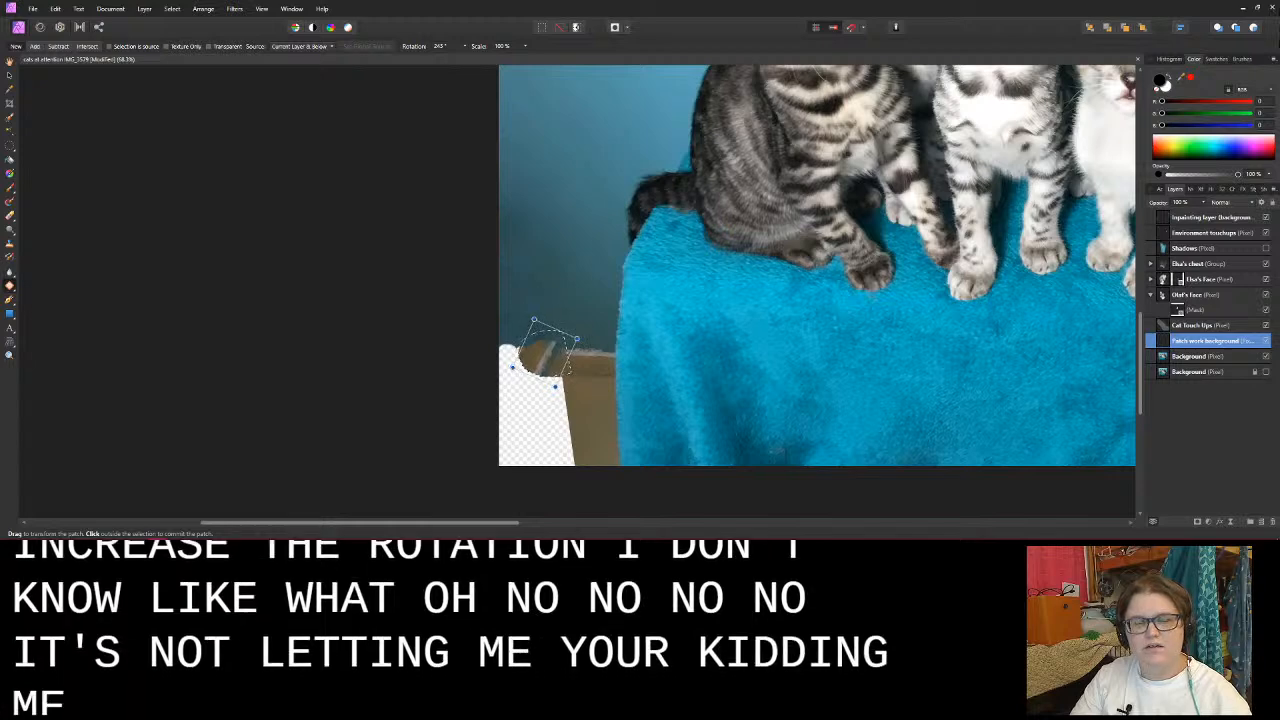
left_click_drag(407, 49, 610, 101)
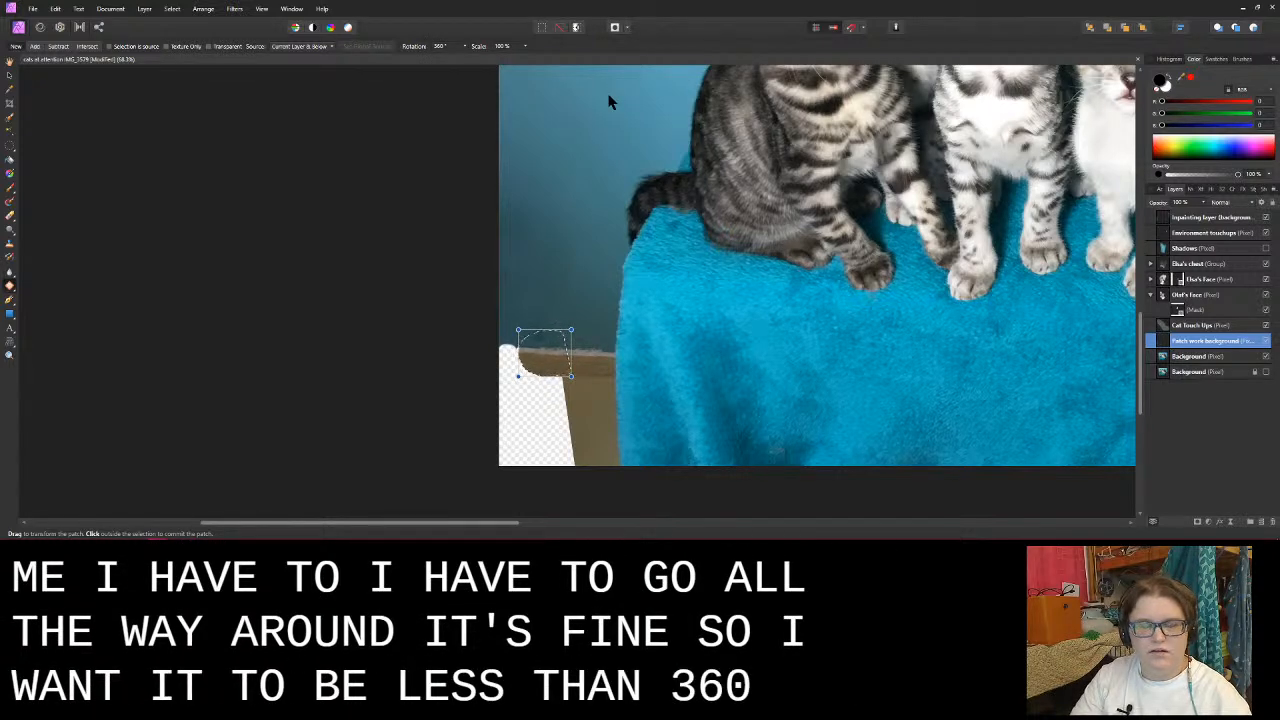
left_click(466, 47)
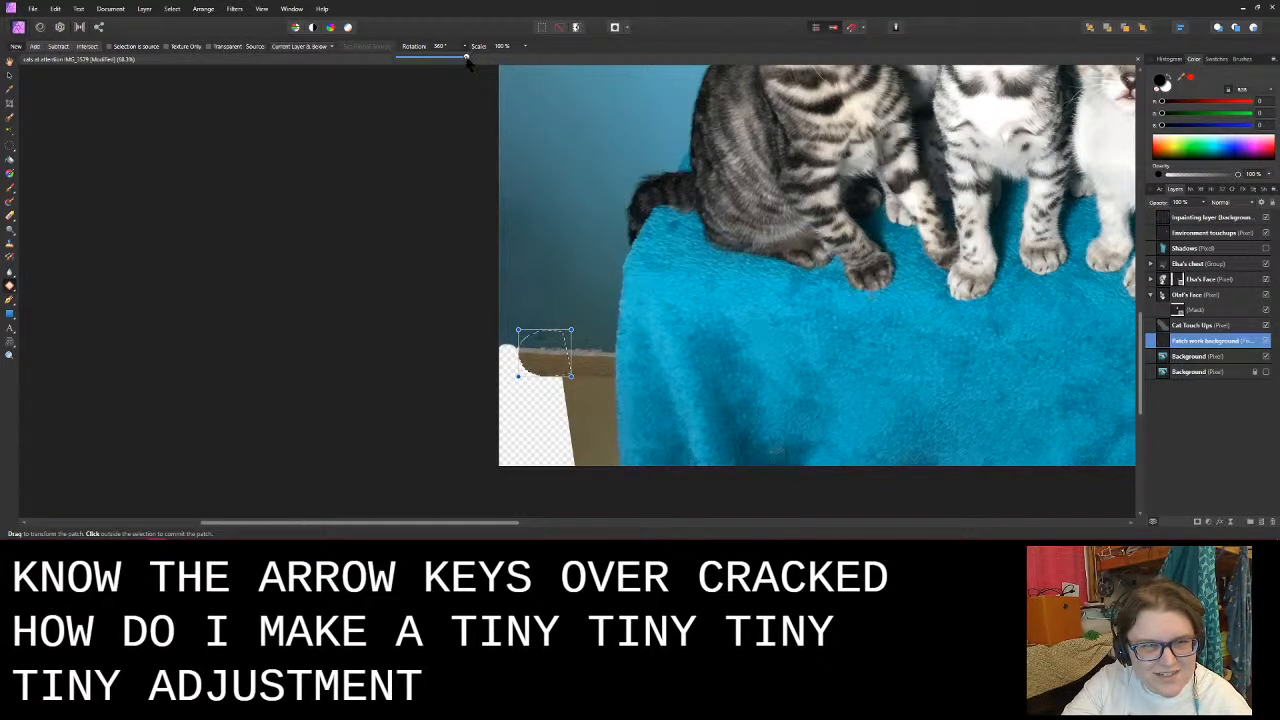
left_click_drag(466, 58, 463, 64)
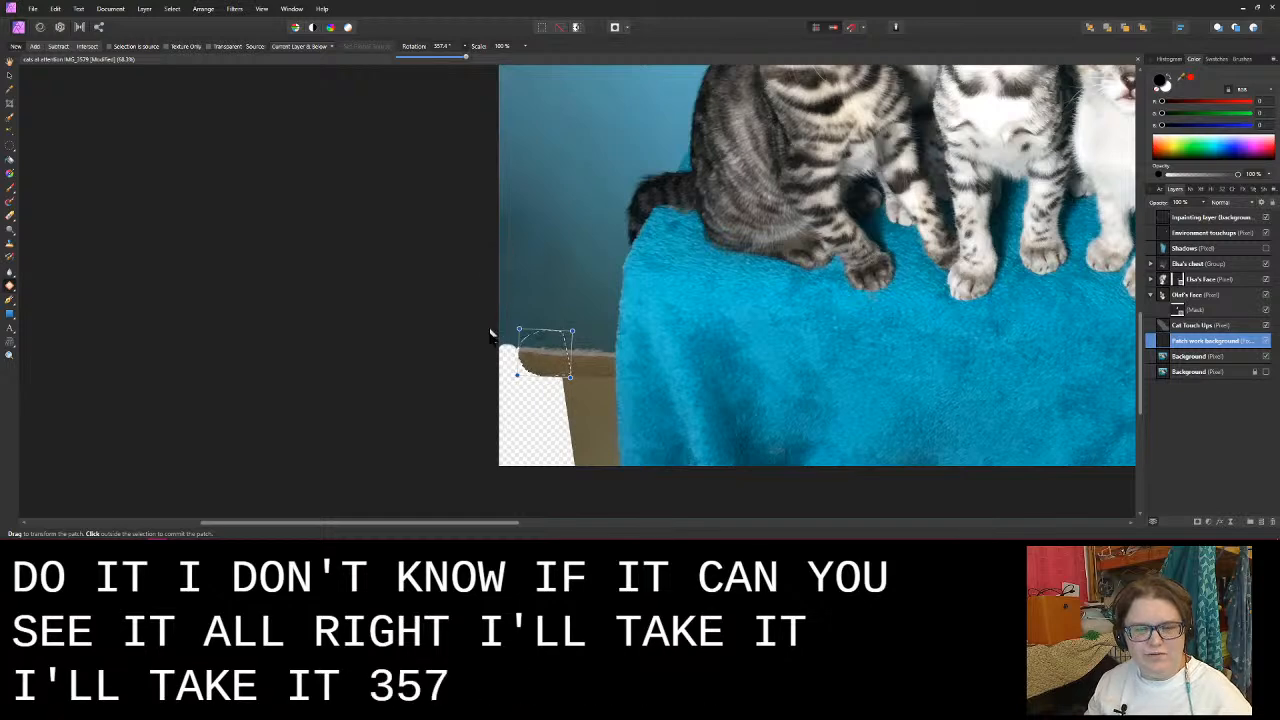
left_click(598, 318)
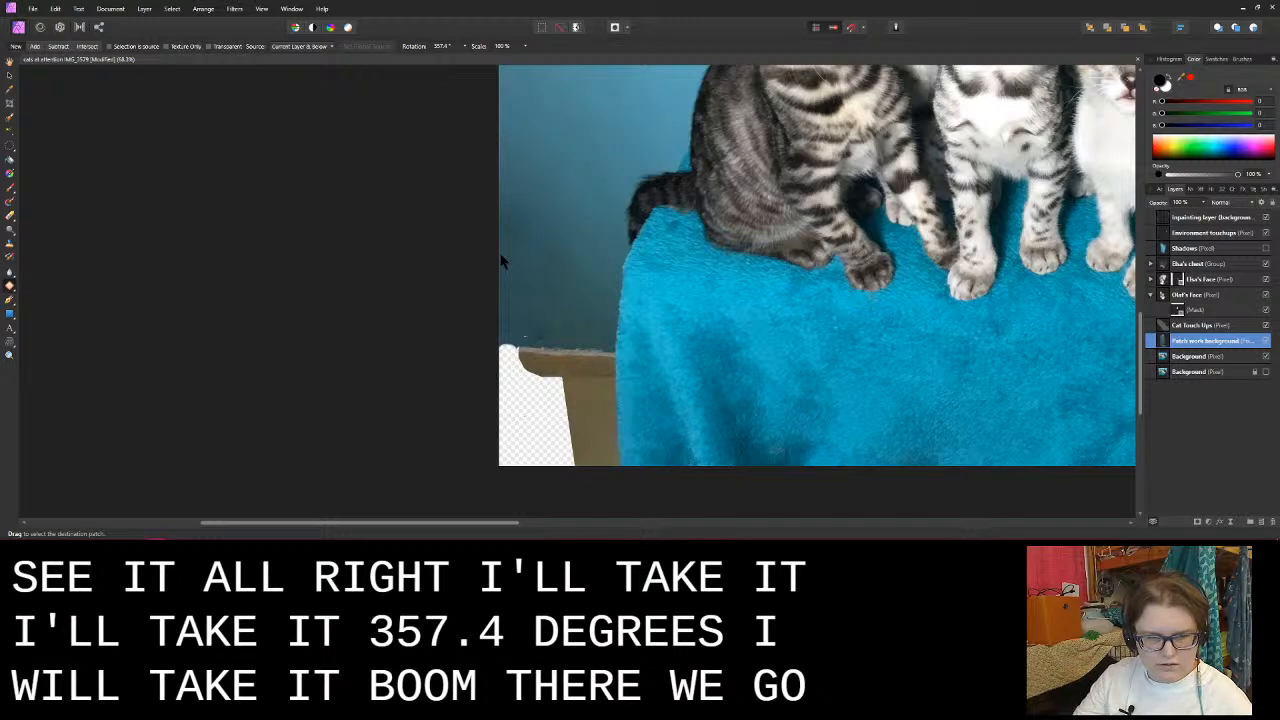
- Extend the baseboard's top strip to the photo's left edge with another patch sampled from the baseboard near the blanket
left_click_drag(500, 333, 533, 360)
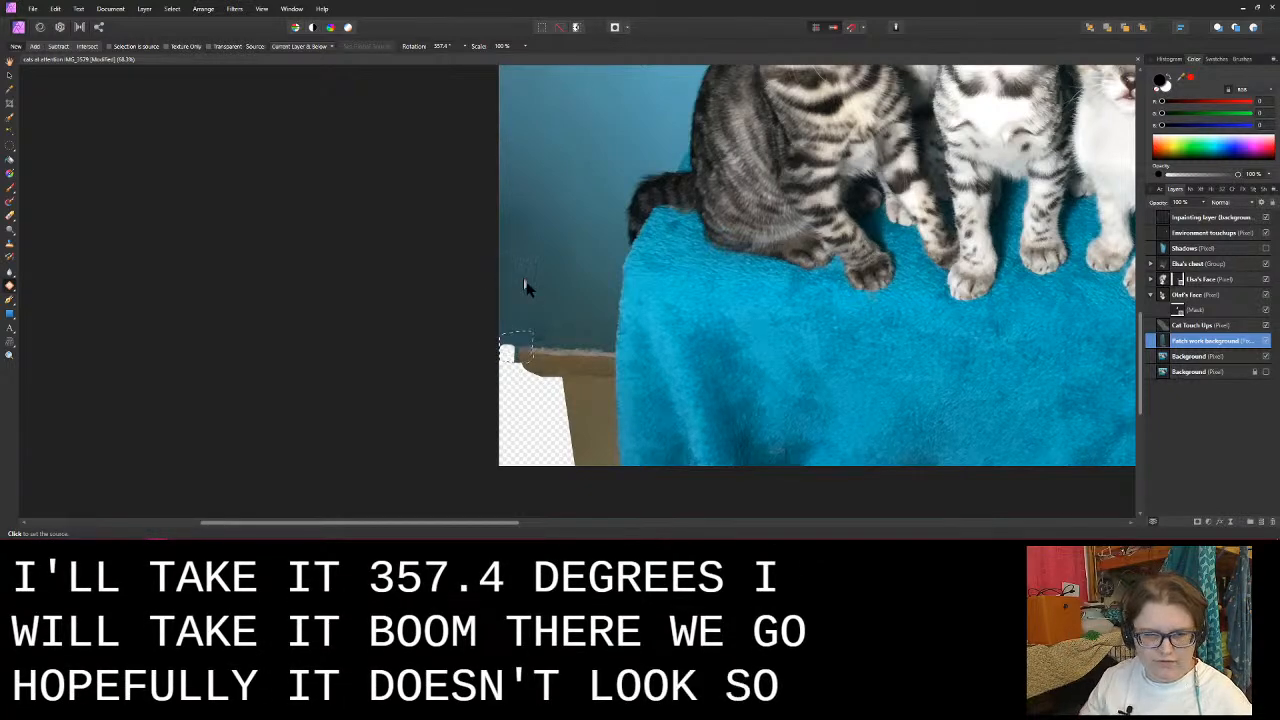
left_click(585, 357)
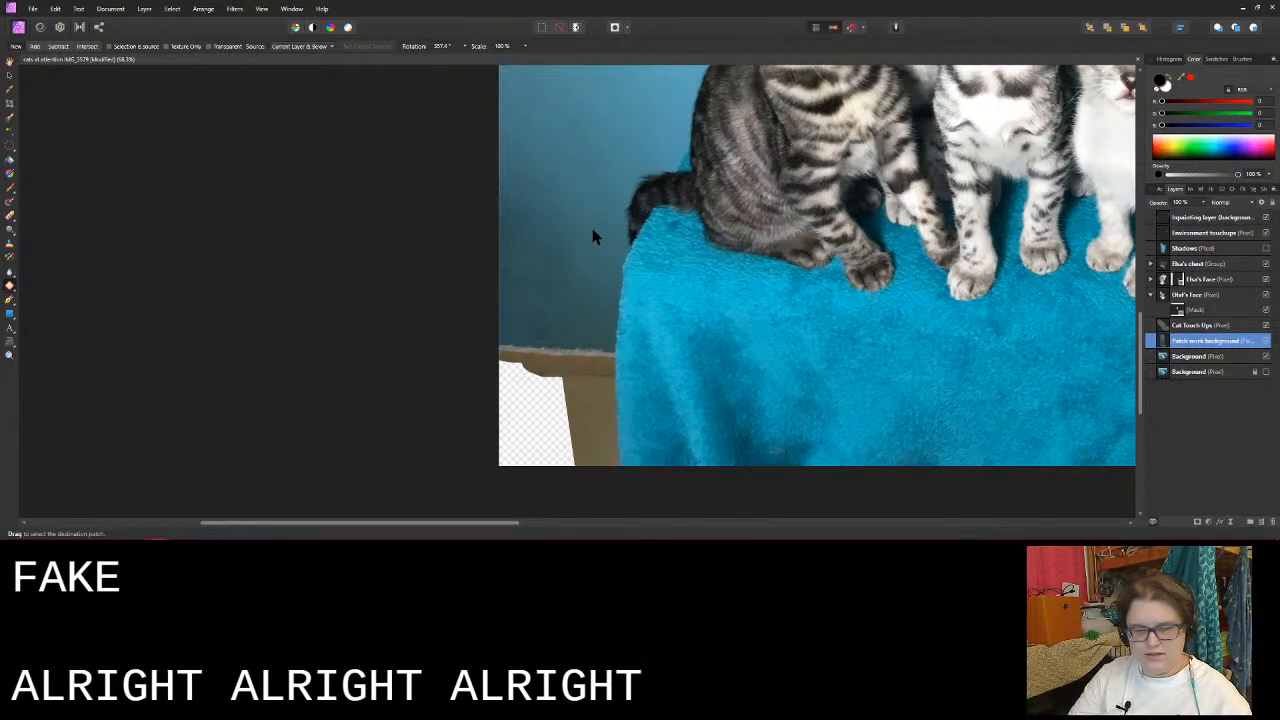
scroll(597, 237, "down", 2)
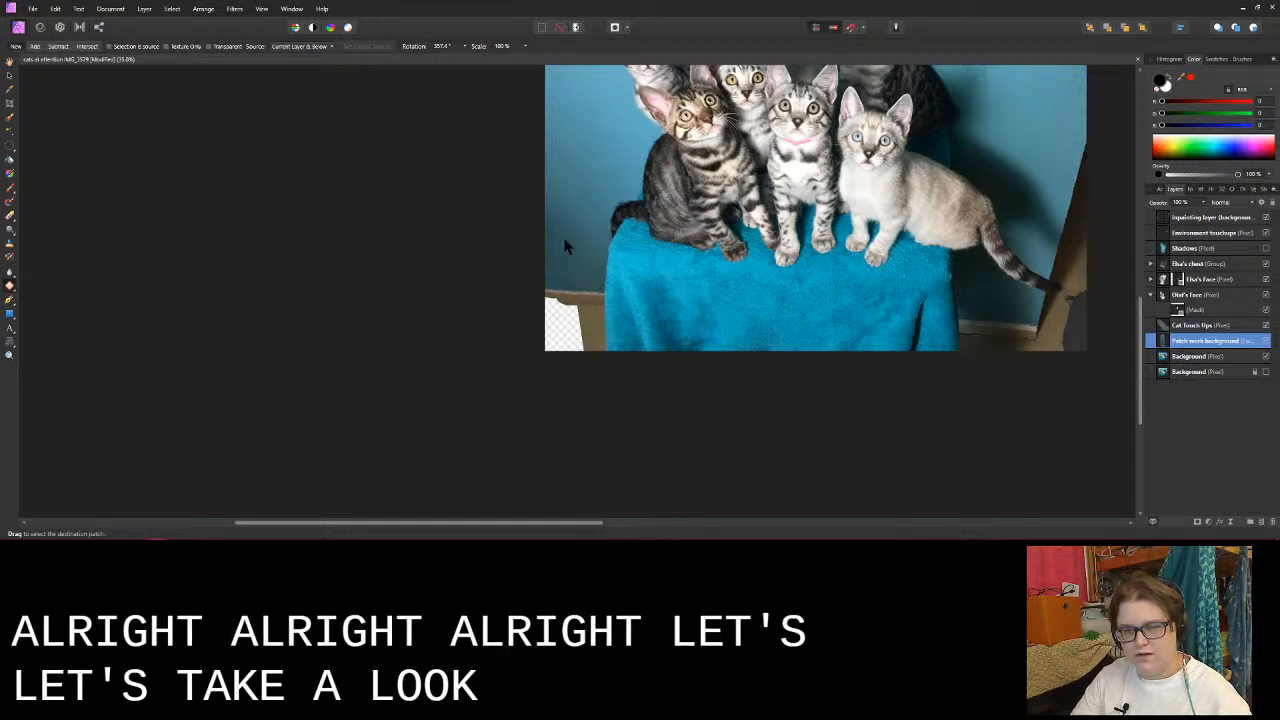
scroll(565, 246, "down", 2)
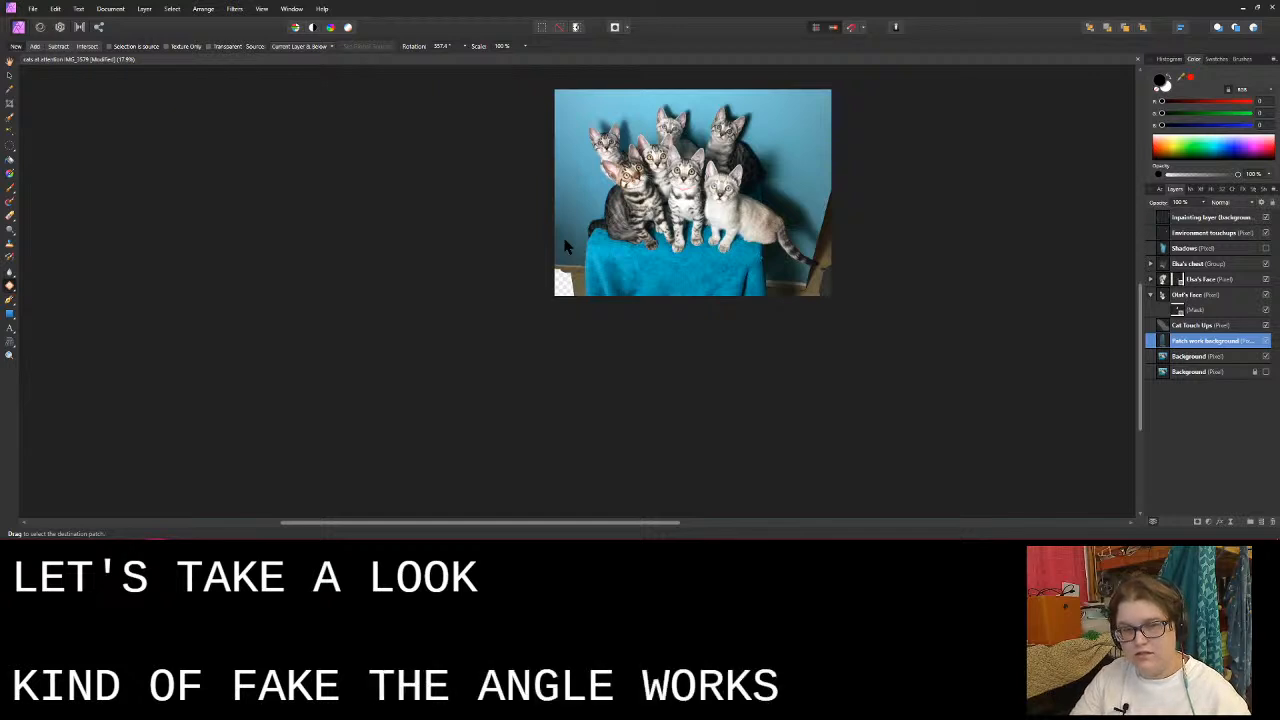
scroll(565, 246, "up", 2)
scroll(565, 246, "up", 2)
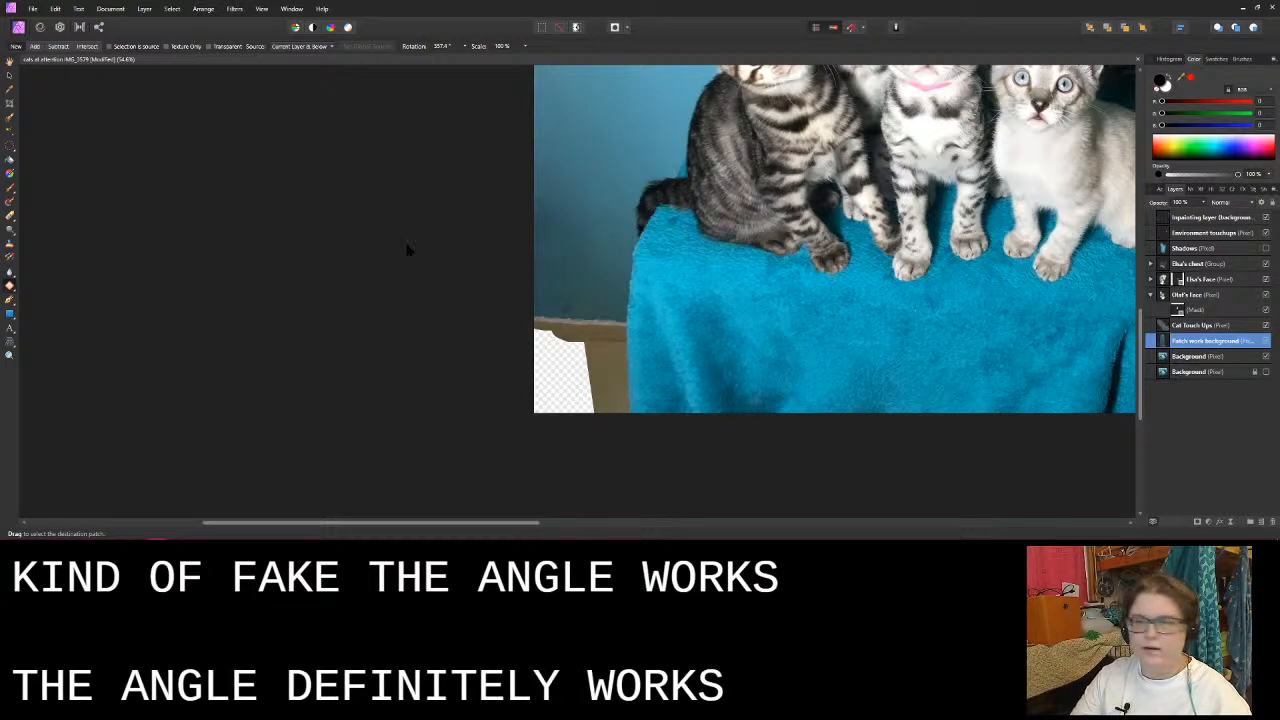
- On the inpainting layer, blend the blue wall just above the patched baseboard with the Inpainting Brush at about 128 px
left_click(1205, 217)
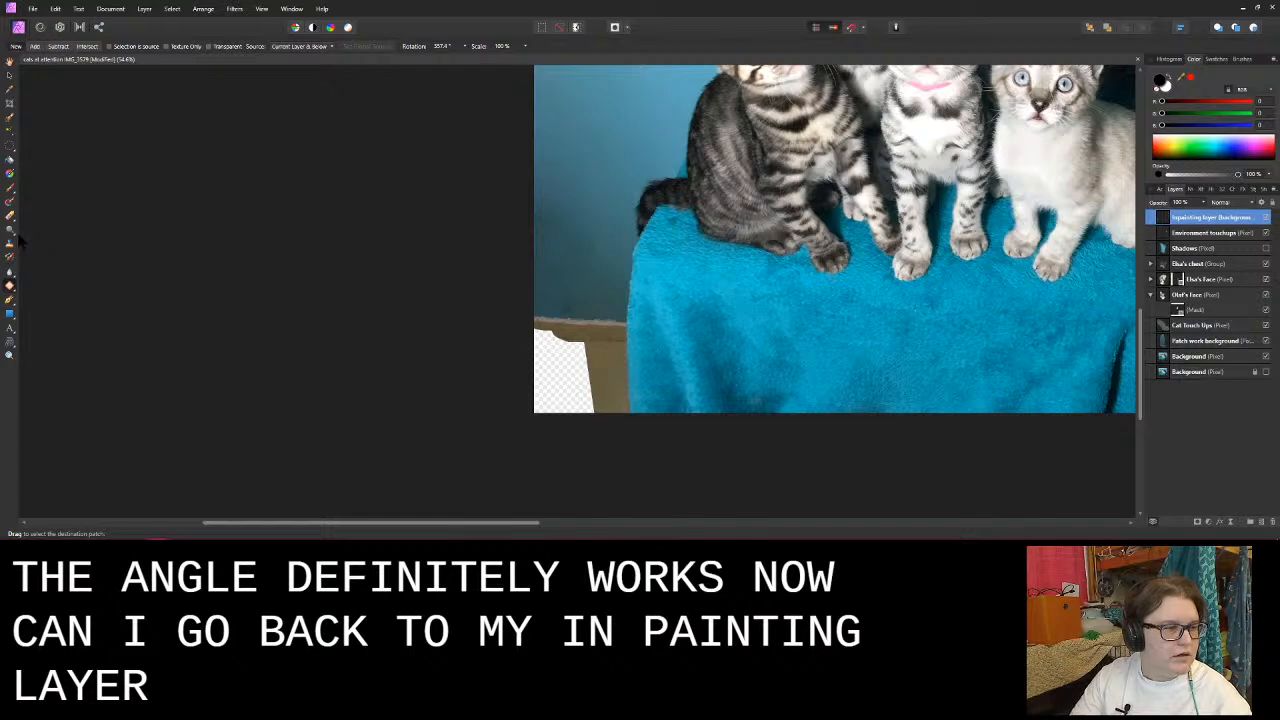
left_click(12, 288)
left_click(60, 323)
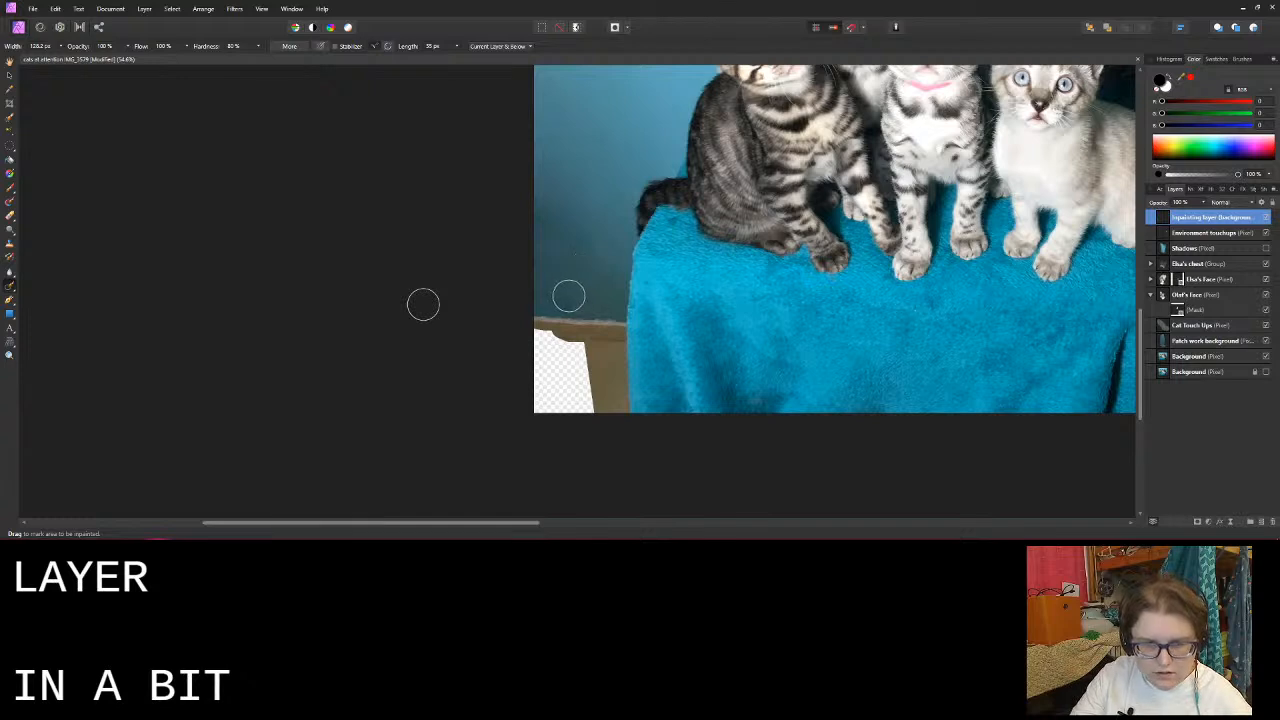
mouse_move(568, 296)
left_mouse_down()
mouse_move(572, 268)
mouse_move(545, 218)
left_mouse_up()
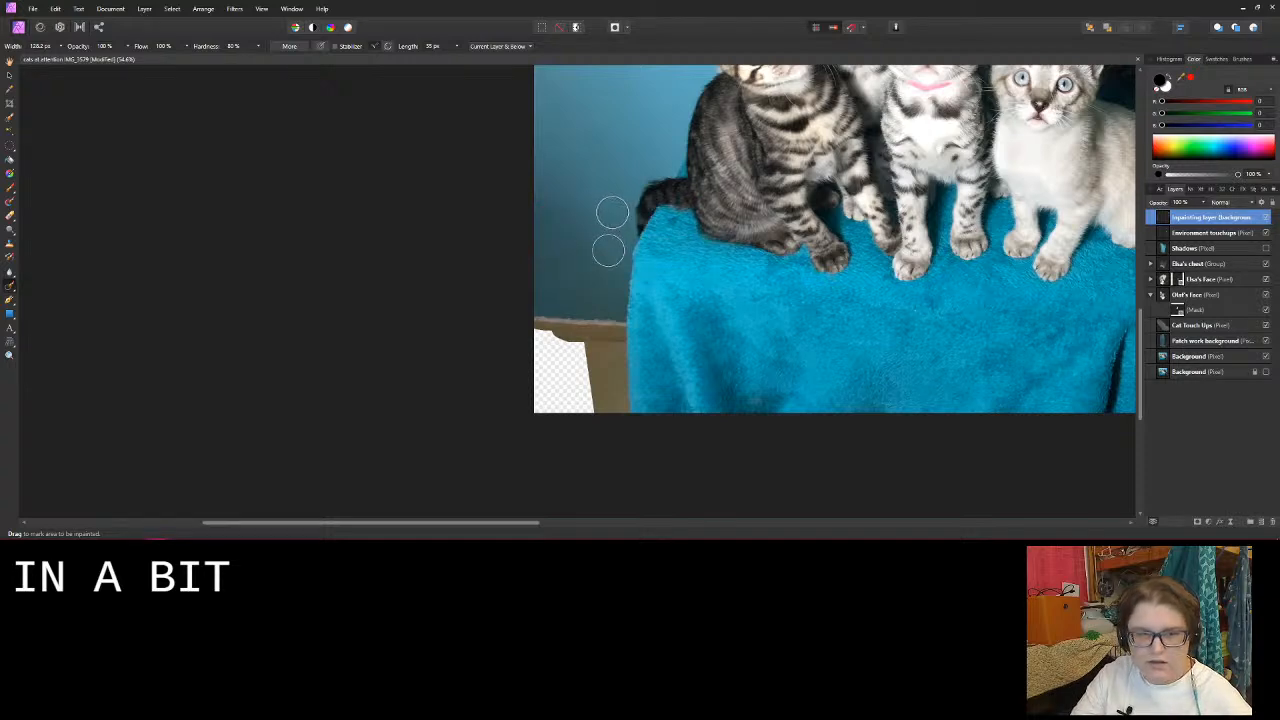
scroll(604, 260, "down", 5)
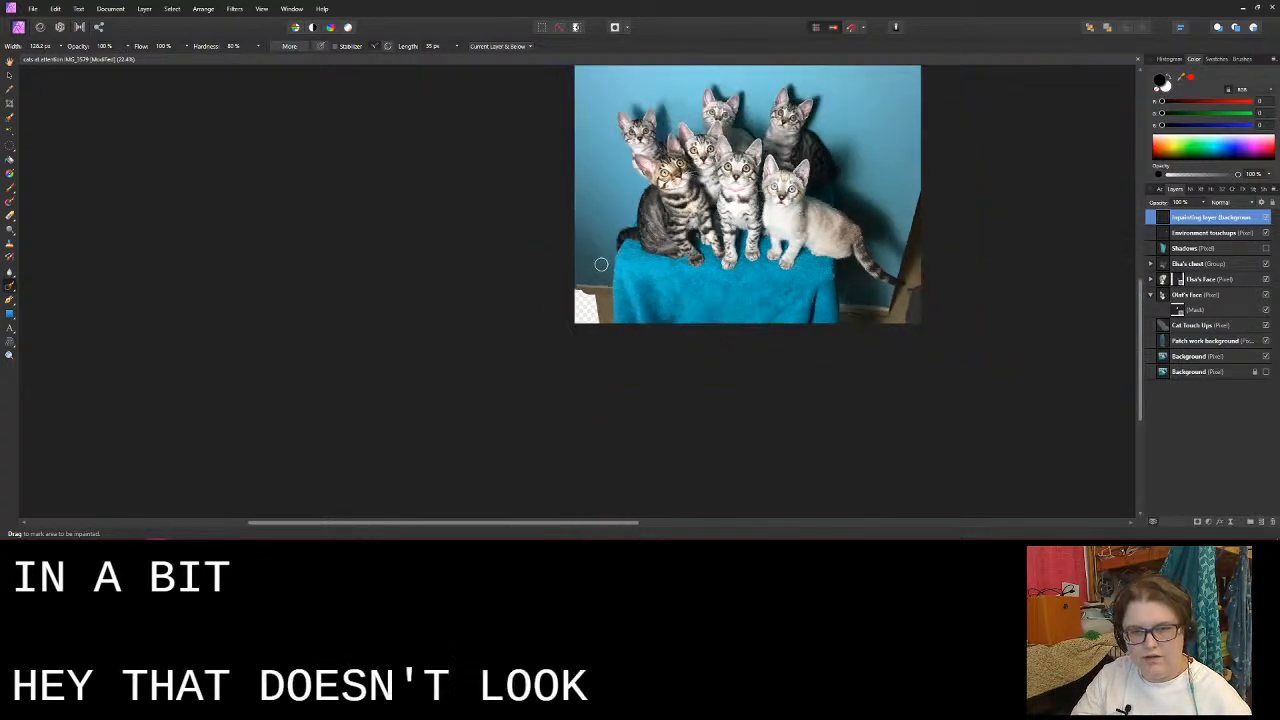
left_click_drag(789, 166, 551, 257)
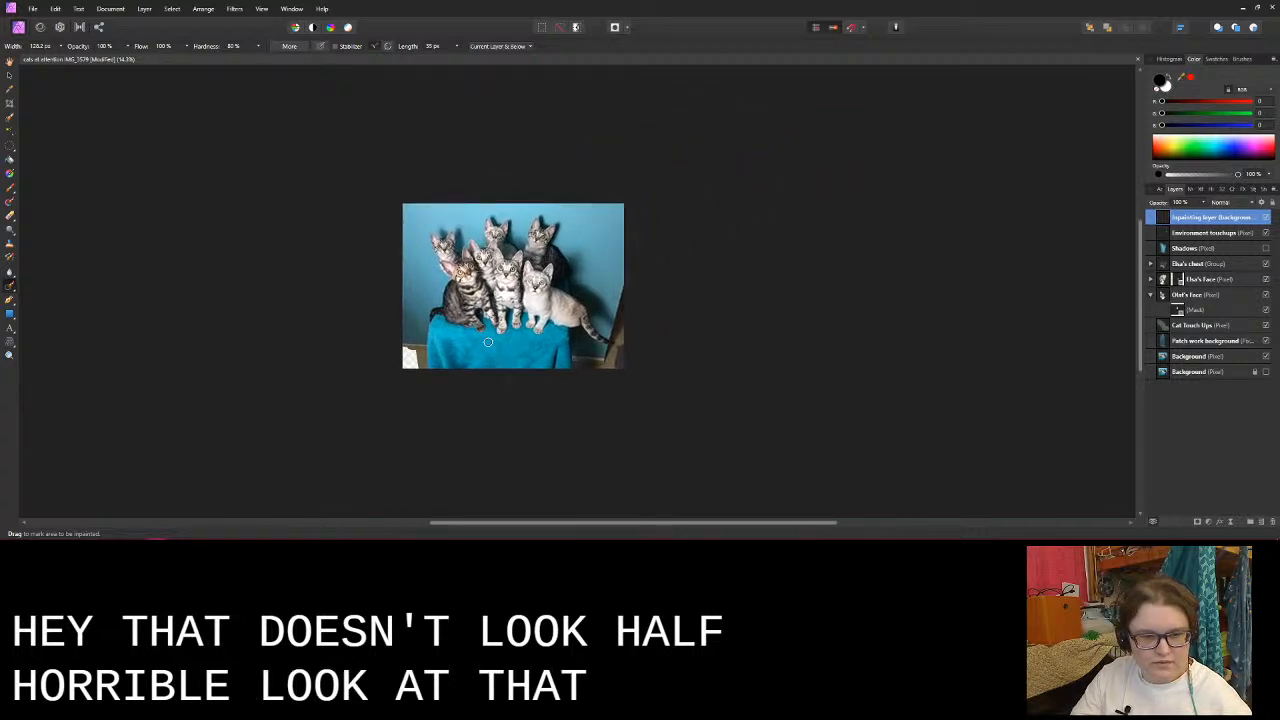
- Activate the Environment touchups layer and reduce the Inpainting Brush width to about 41 px for the area below the tail tip
scroll(488, 342, "up", 2)
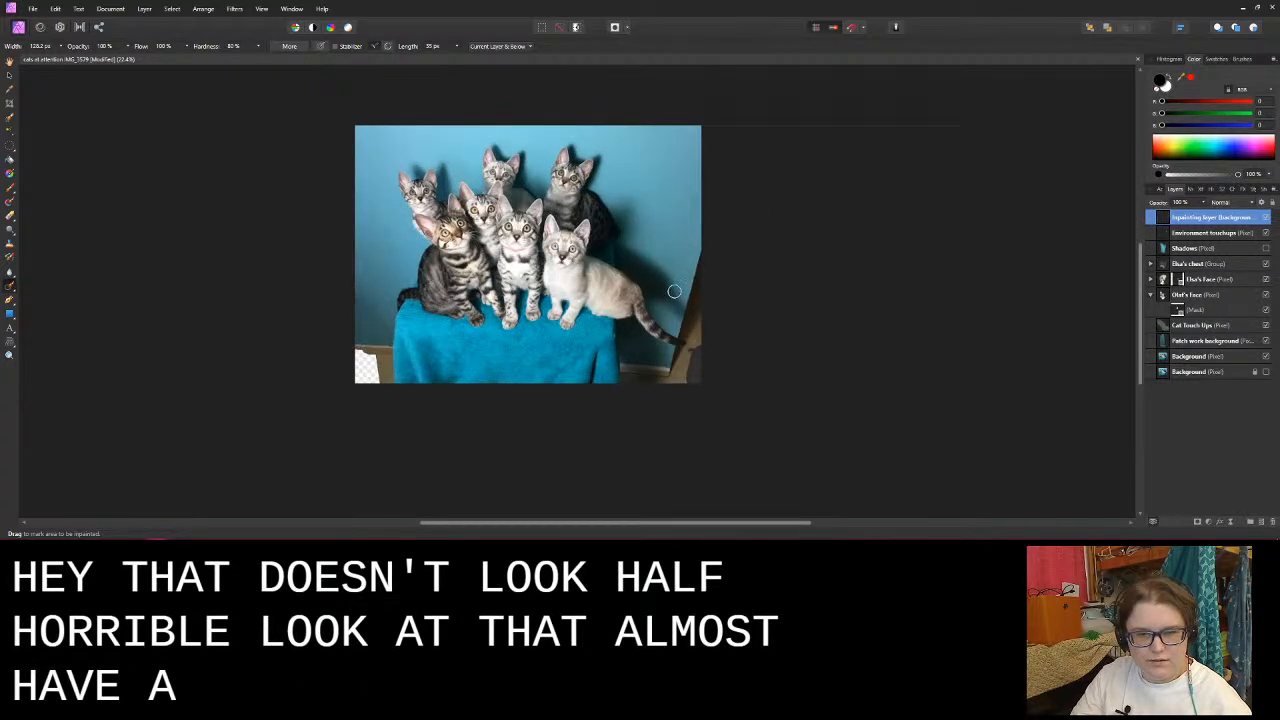
scroll(722, 333, "up", 4)
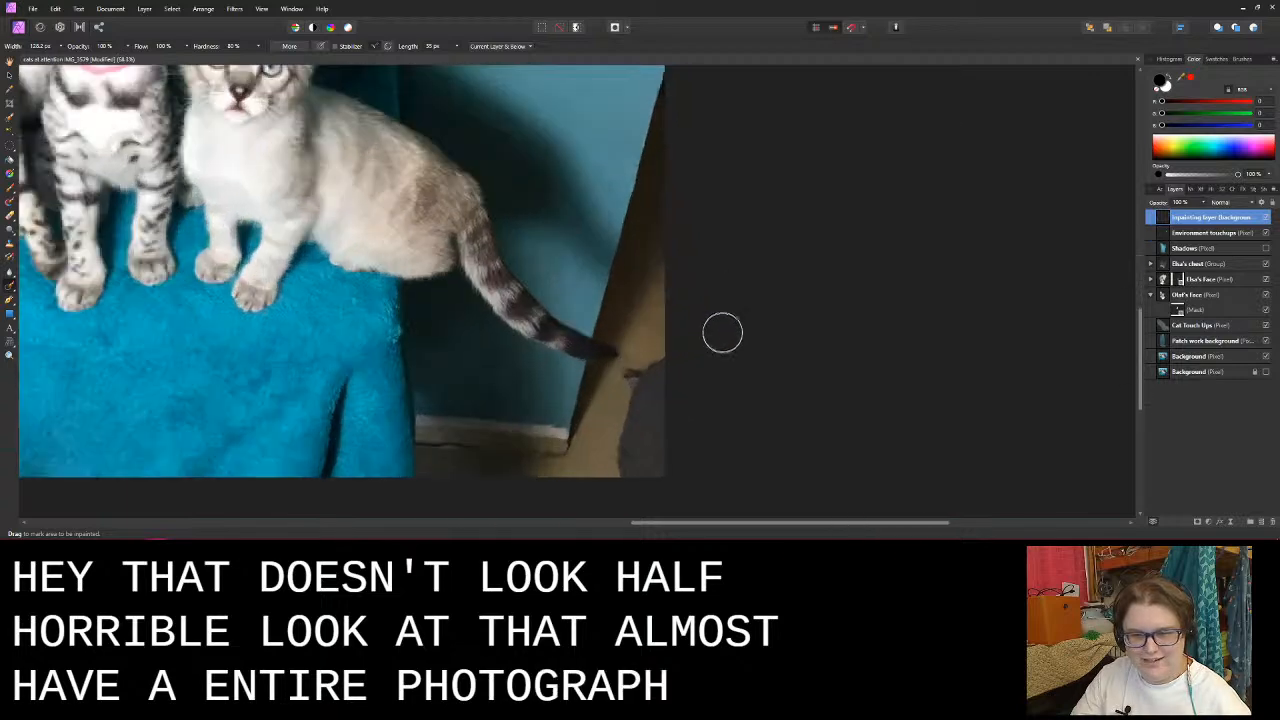
left_click_drag(646, 390, 585, 298)
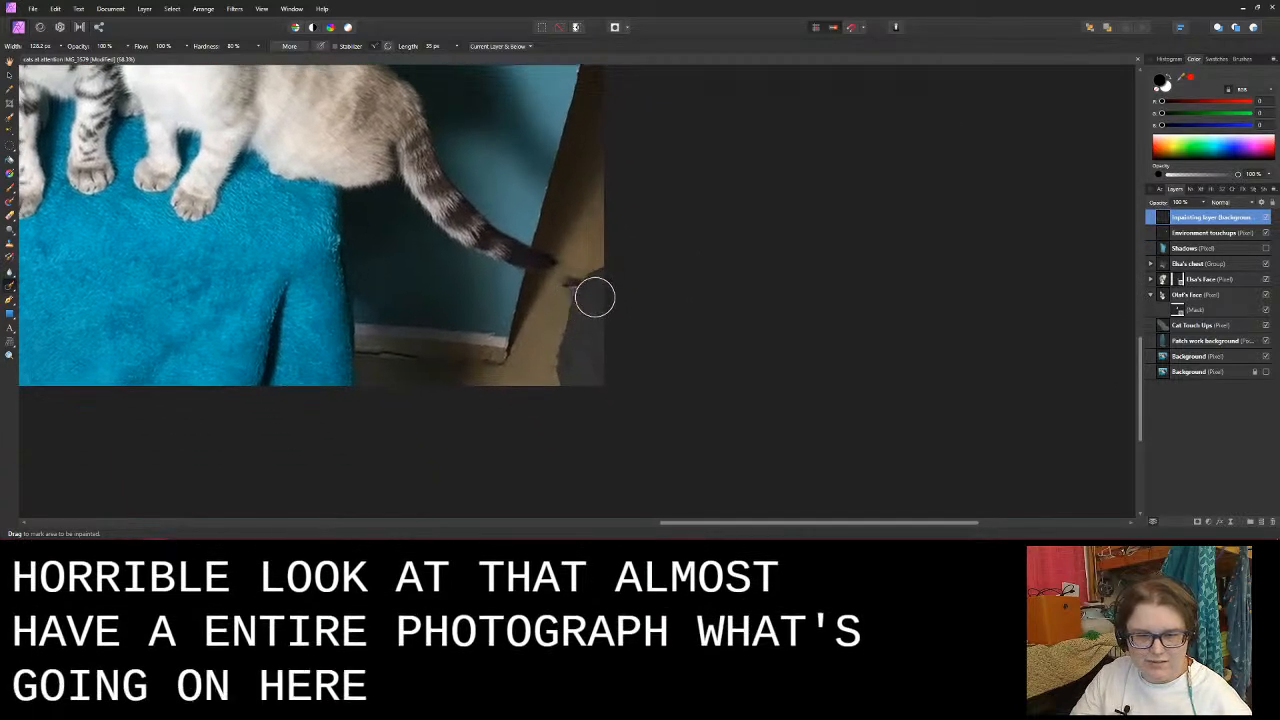
scroll(594, 297, "up", 3)
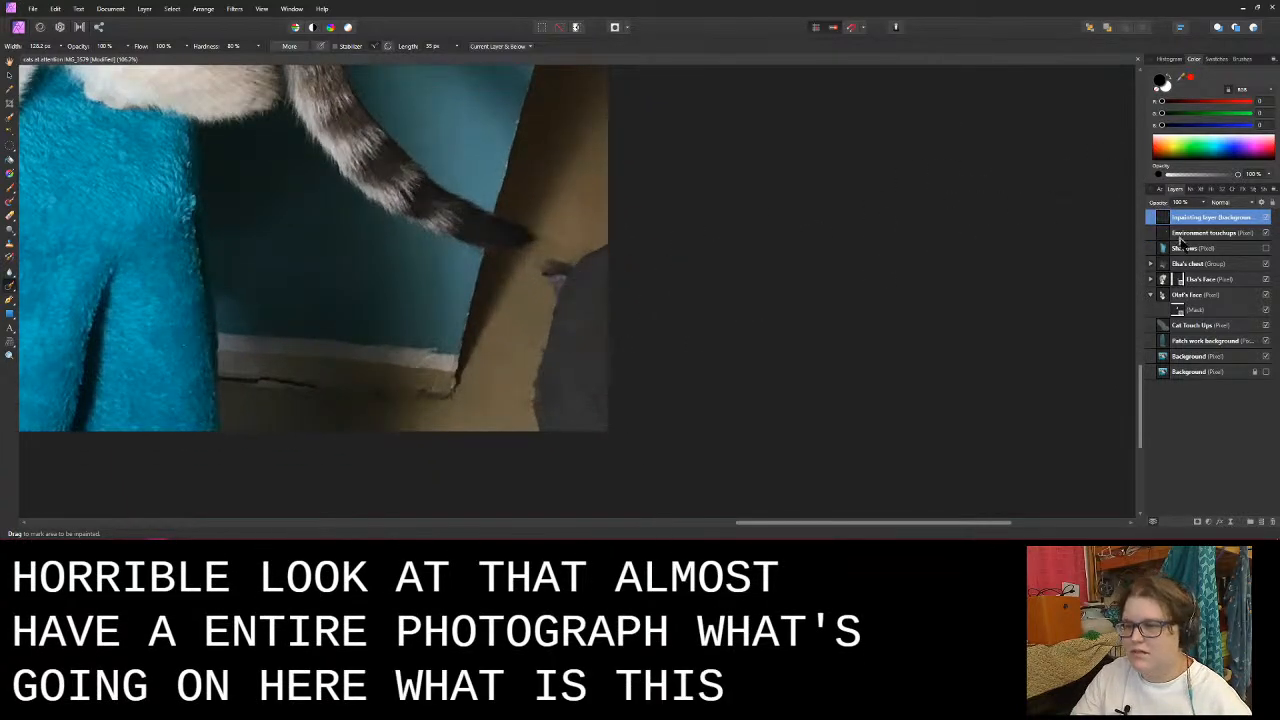
left_click(1185, 234)
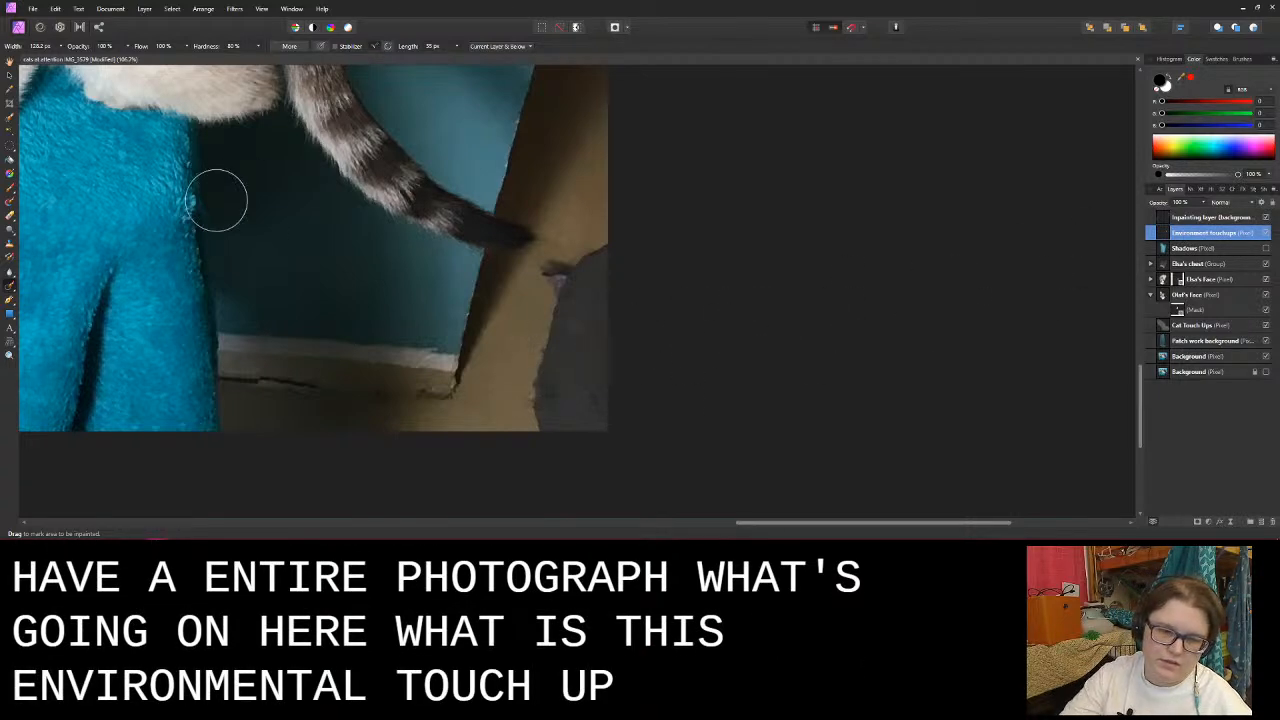
key("bracketleft")
key("bracketleft")
key("bracketleft")
key("bracketleft")
key("bracketleft")
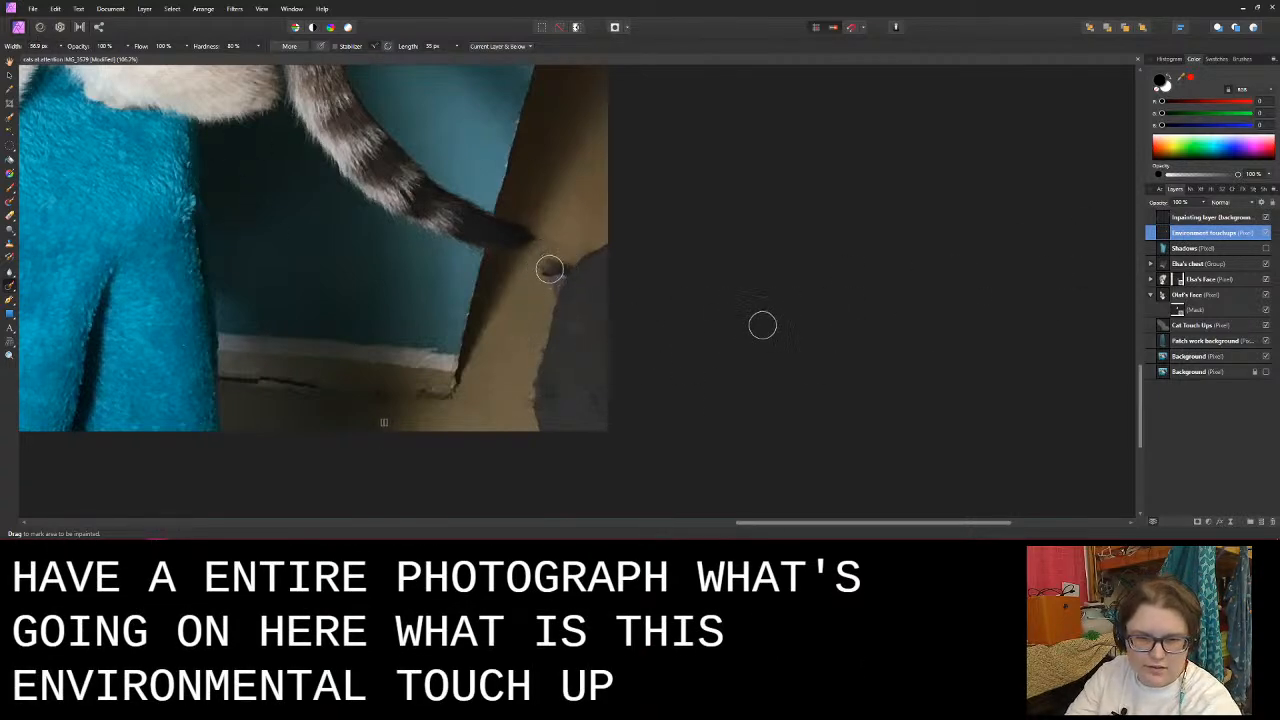
key("bracketleft")
key("bracketleft")
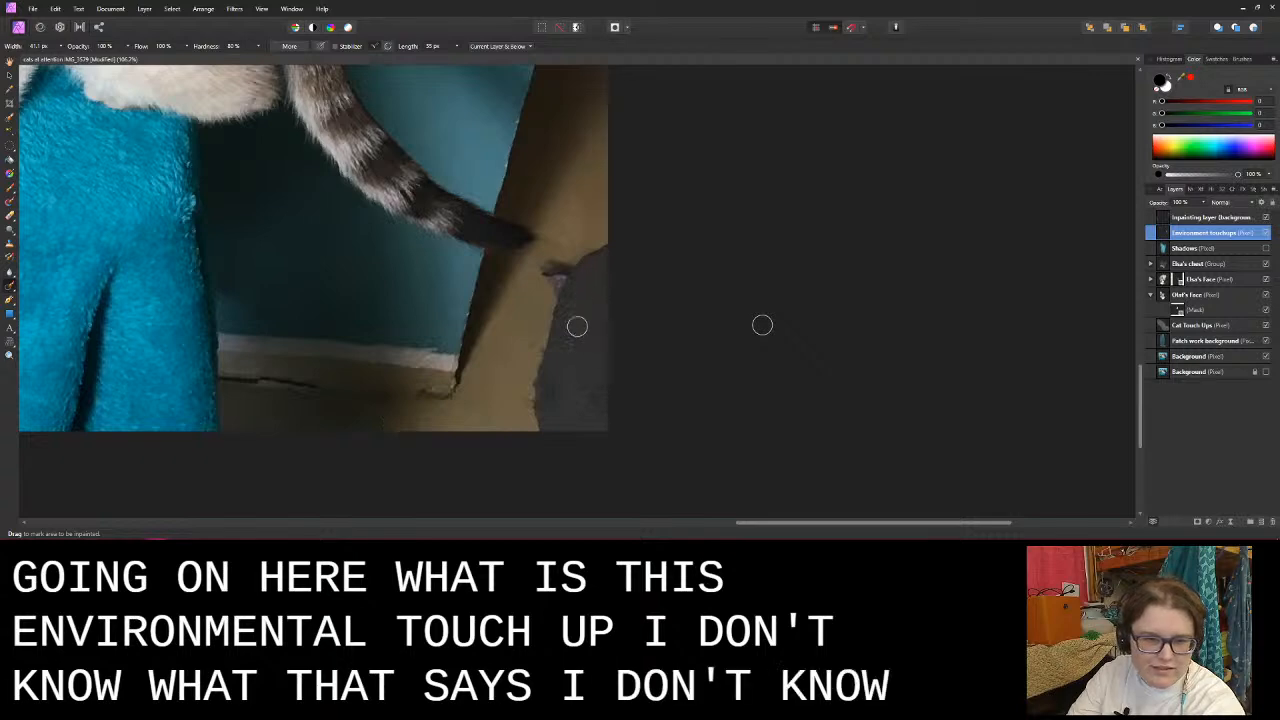
- Try to inpaint the dark mark at the grey shape's upper corner below the tail tip, and undo the attempt
mouse_move(545, 283)
left_mouse_down()
mouse_move(553, 272)
mouse_move(547, 298)
mouse_move(582, 285)
mouse_move(551, 279)
mouse_move(573, 272)
left_mouse_up()
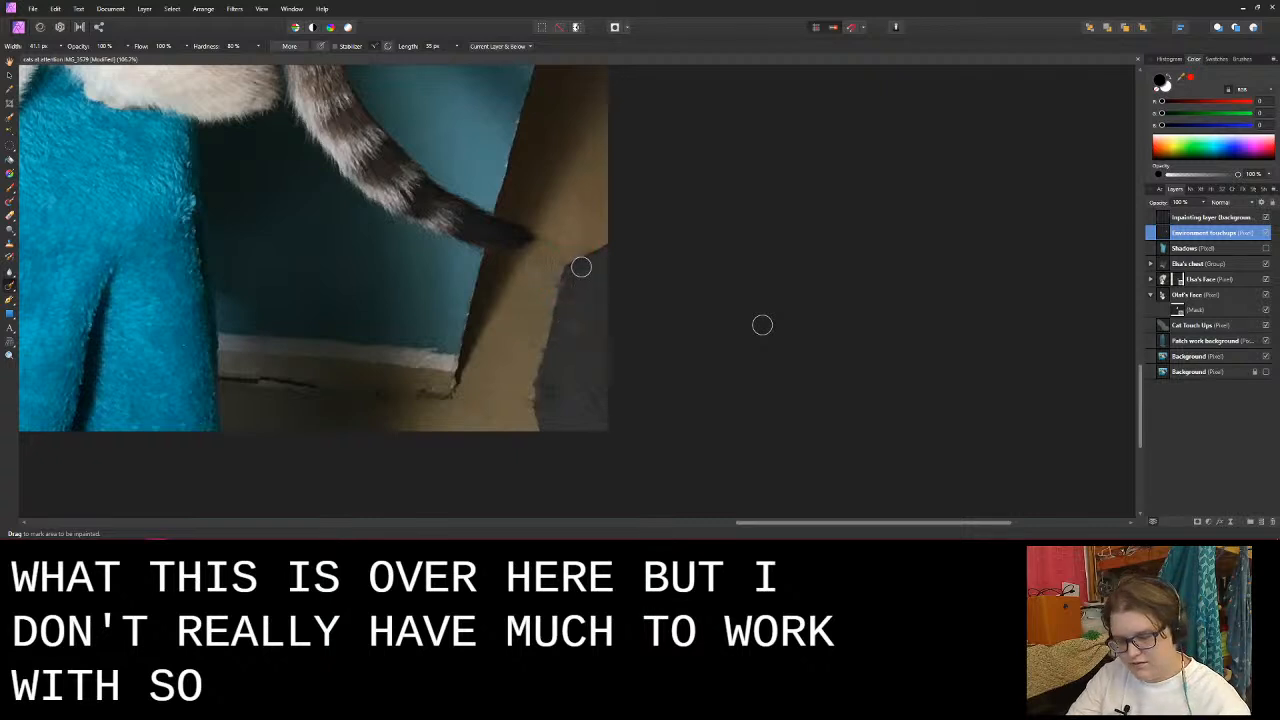
key("ctrl+z")
key("ctrl+z")
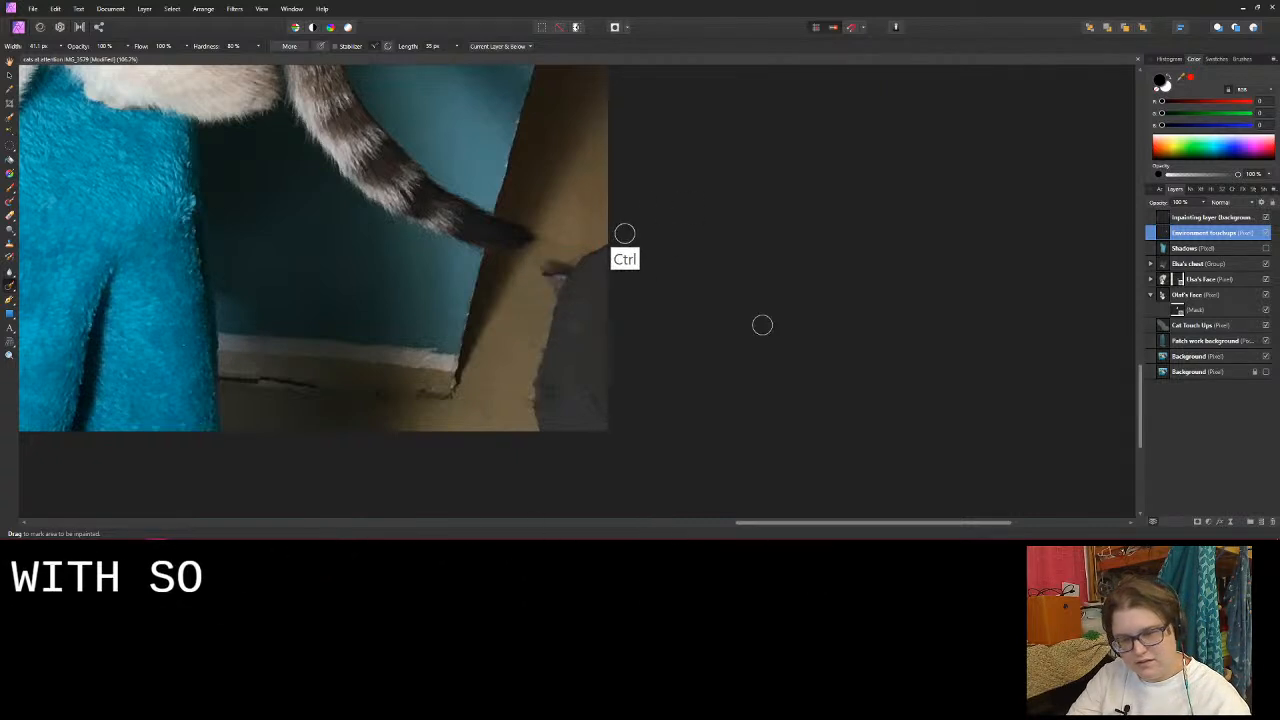
key("ctrl+z")
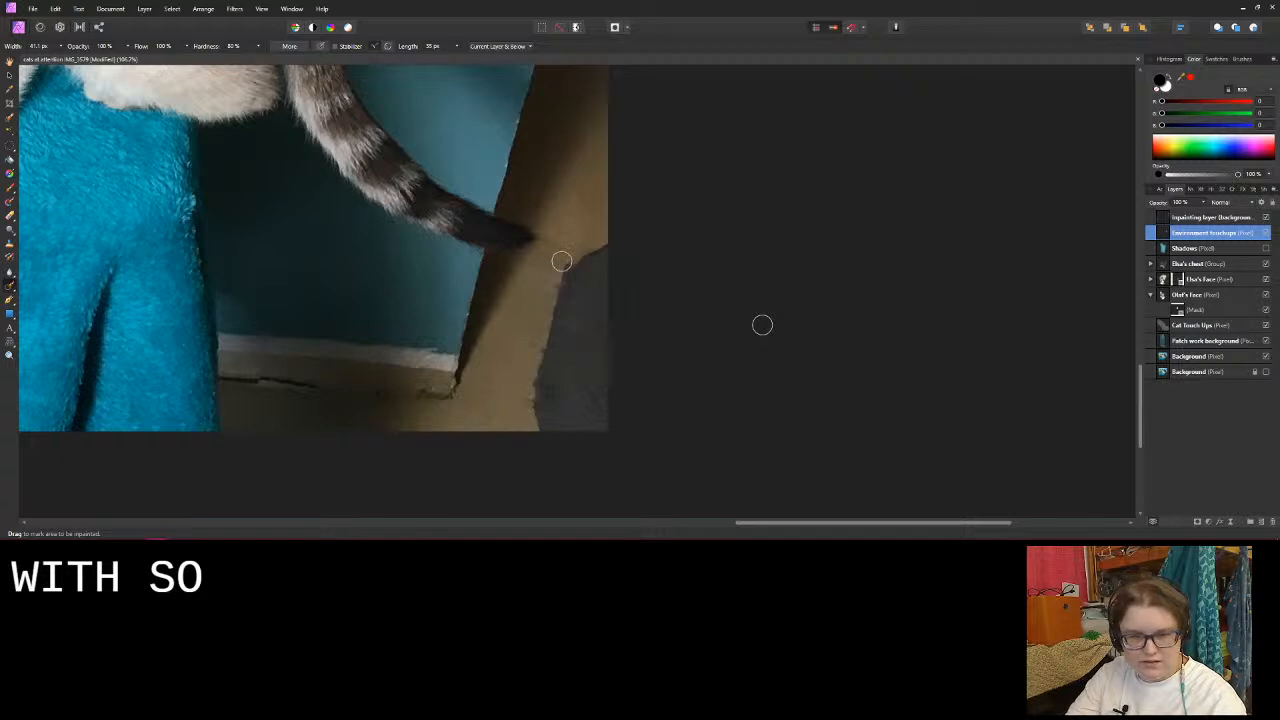
- With the Inpainting Brush reduced to 21.5 px, undo the trial strokes and inpaint the dark mark along the grey shape's upper corner
key("bracketleft")
key("bracketleft")
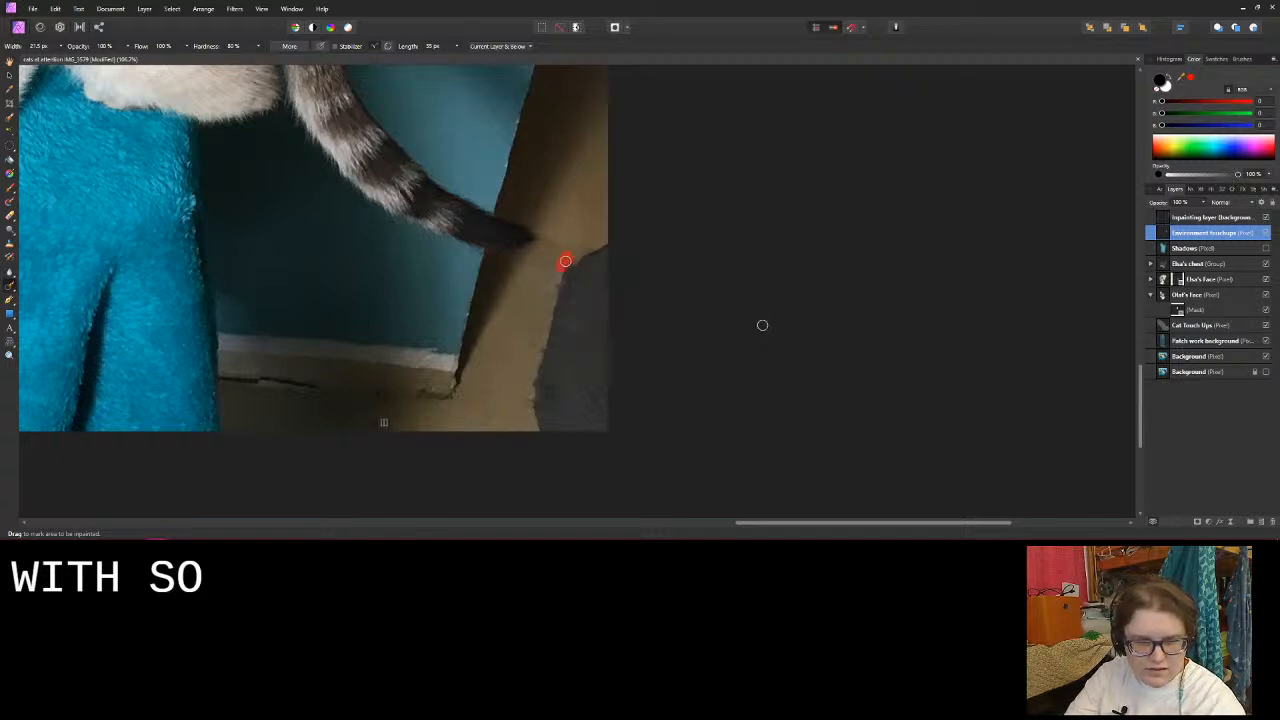
left_click_drag(565, 261, 567, 264)
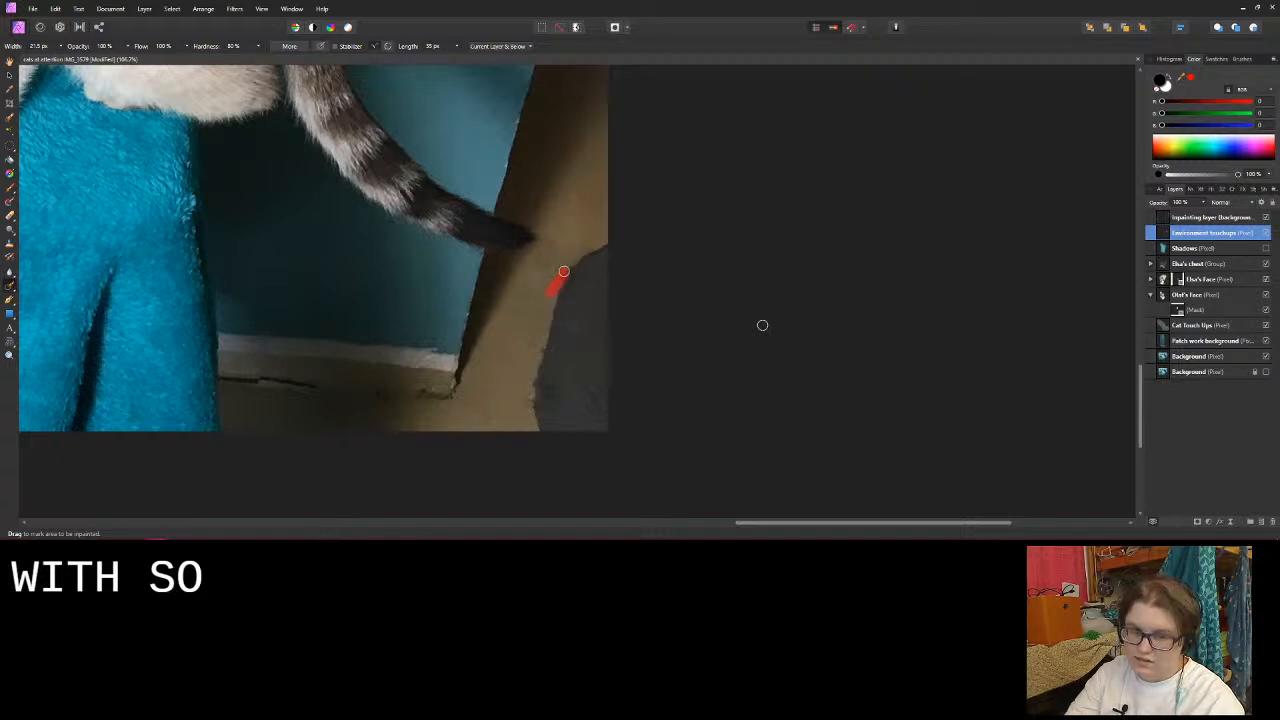
left_click_drag(576, 261, 575, 266)
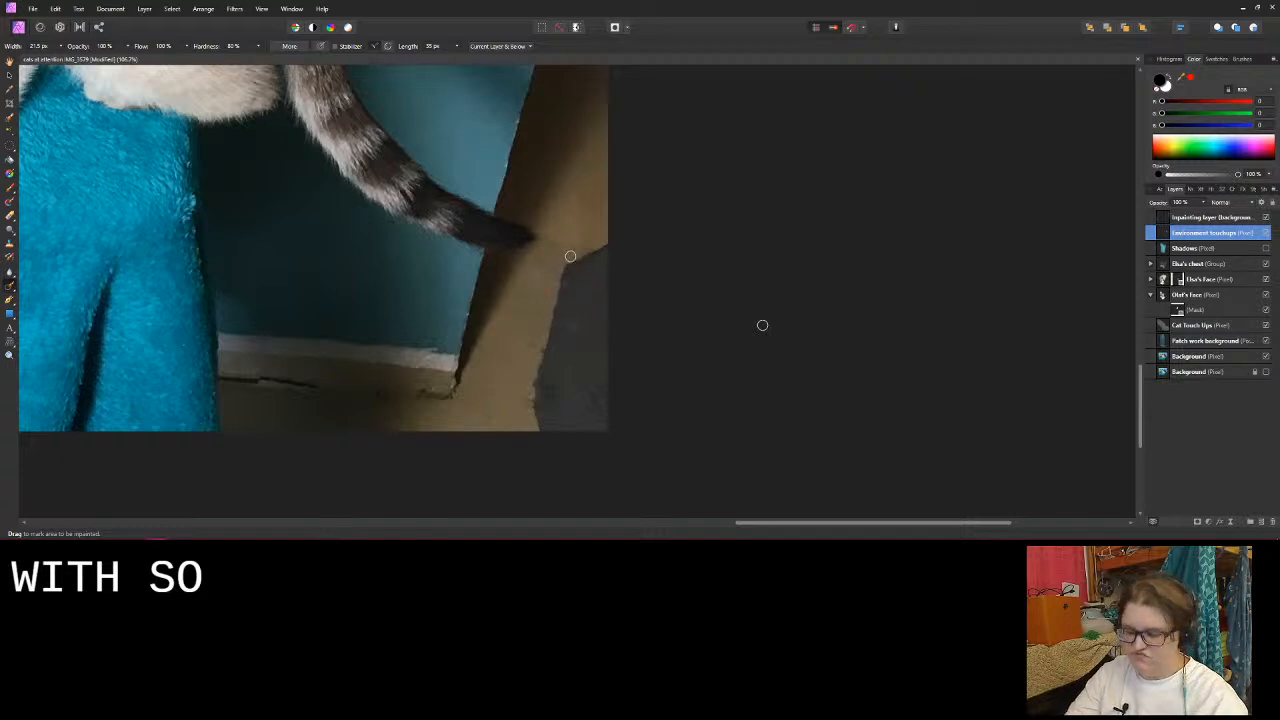
key("ctrl+z")
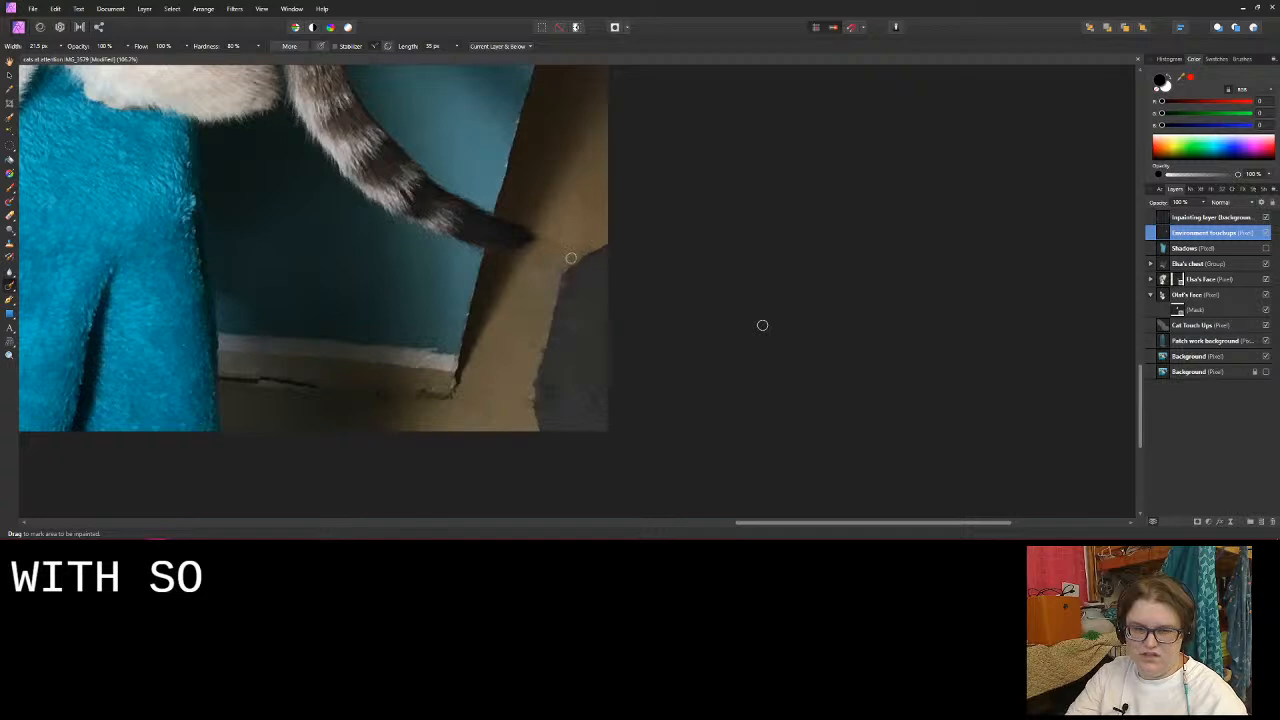
mouse_move(561, 274)
left_mouse_down()
mouse_move(571, 258)
mouse_move(557, 289)
left_mouse_up()
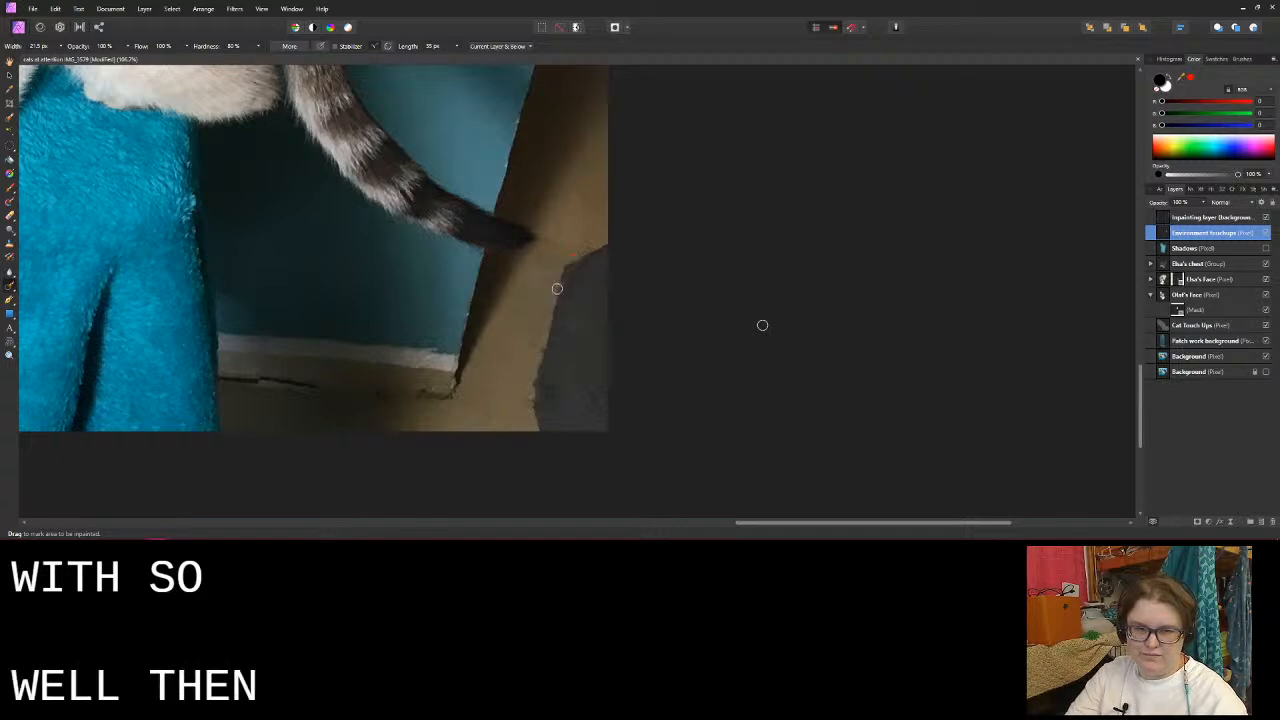
key("ctrl+z")
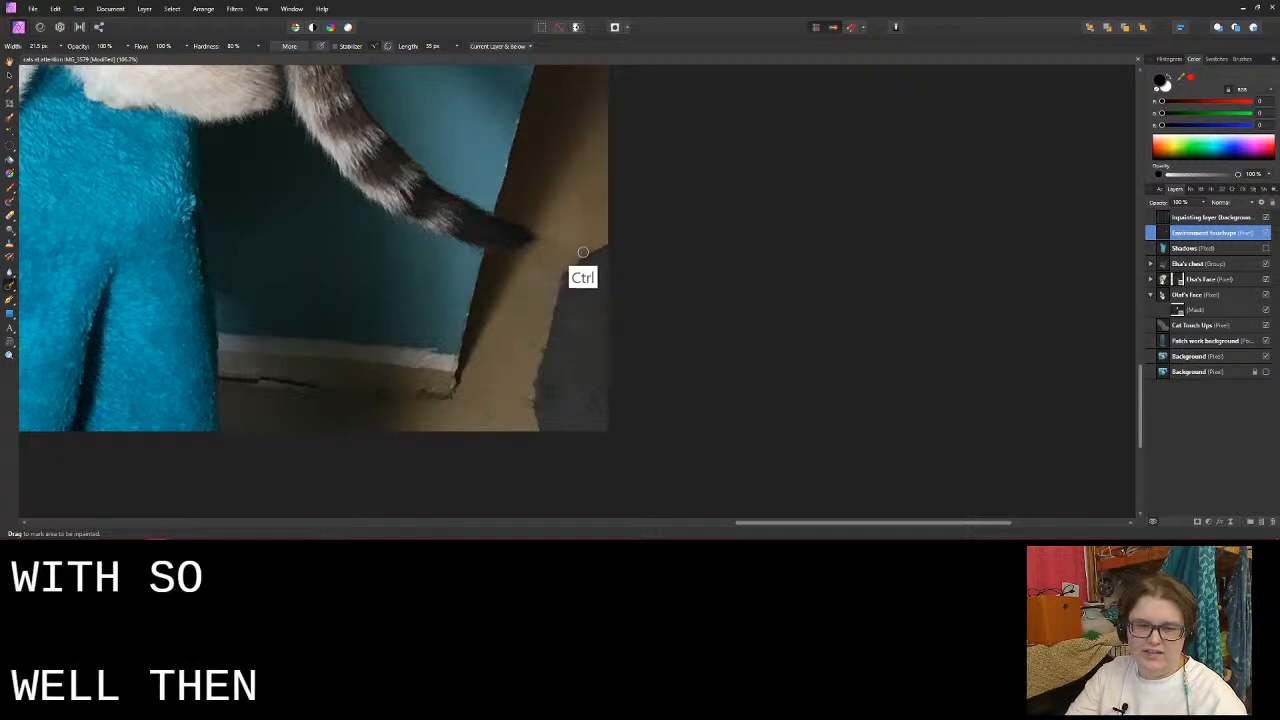
key("ctrl+z")
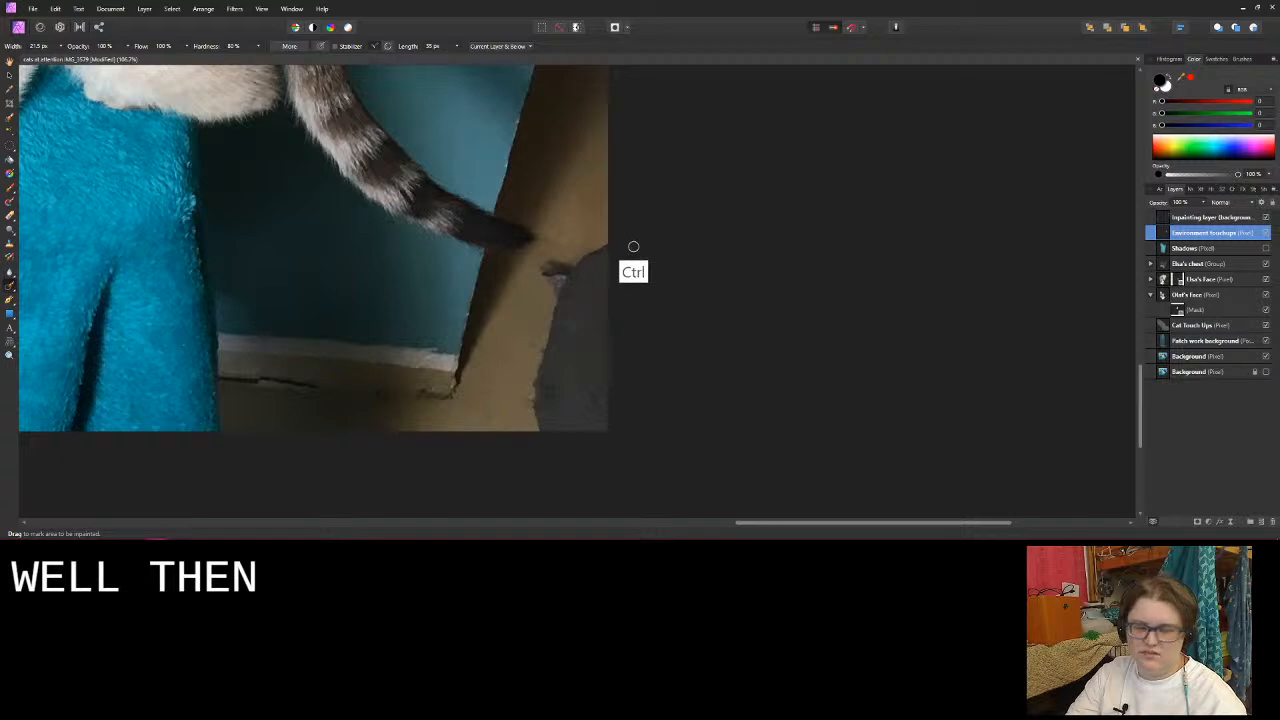
key("ctrl+z")
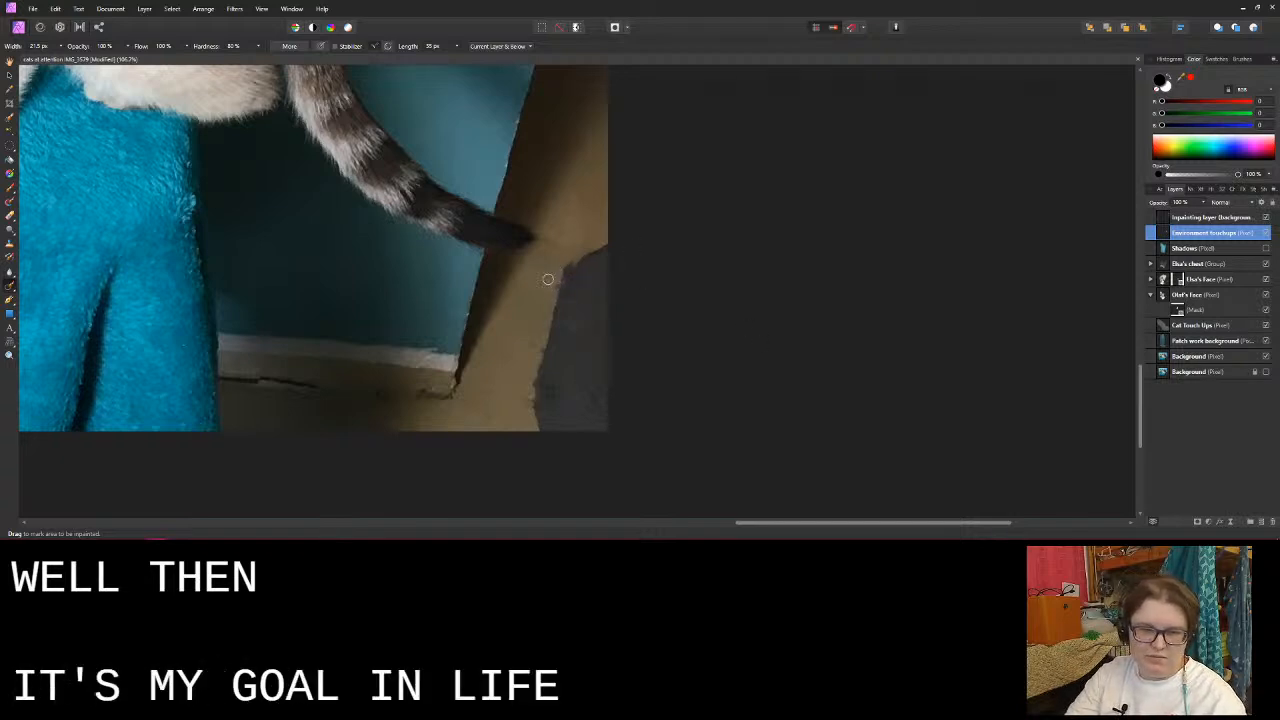
mouse_move(570, 262)
left_mouse_down()
mouse_move(548, 284)
mouse_move(560, 285)
left_mouse_up()
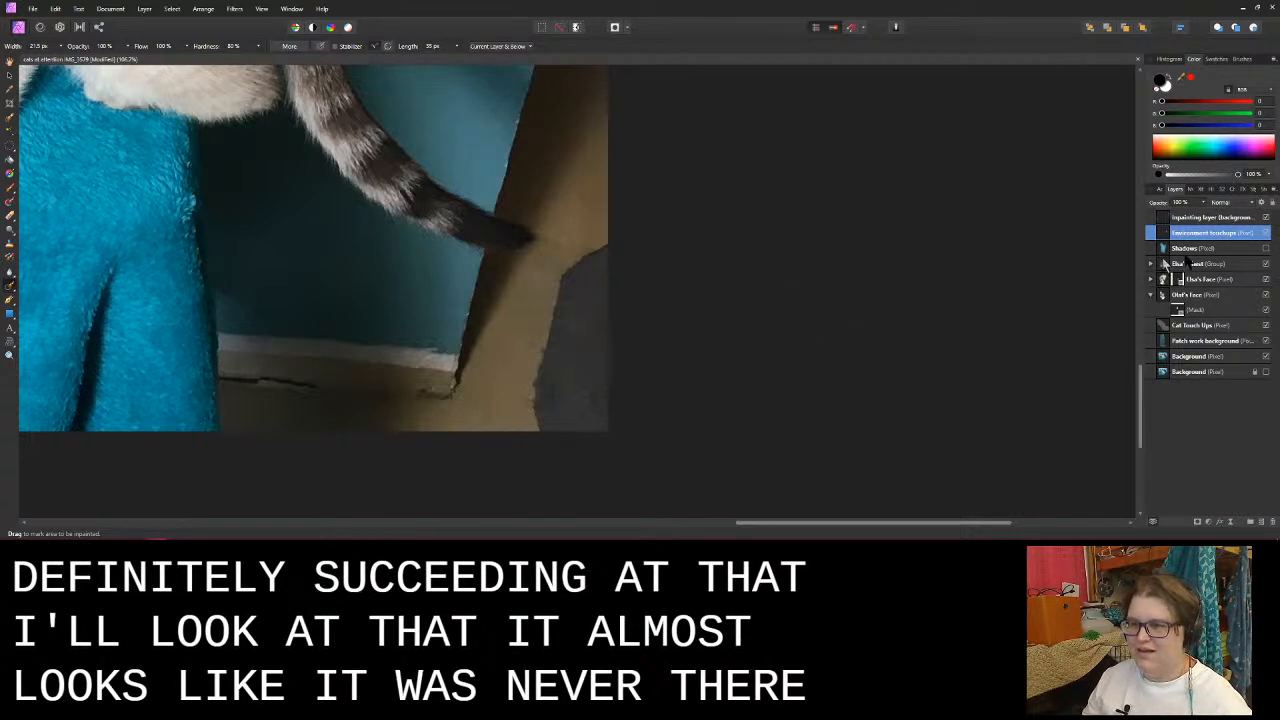
- Compare the lower-right area of the photo with the Environment touchups layer hidden and shown
left_click(1266, 232)
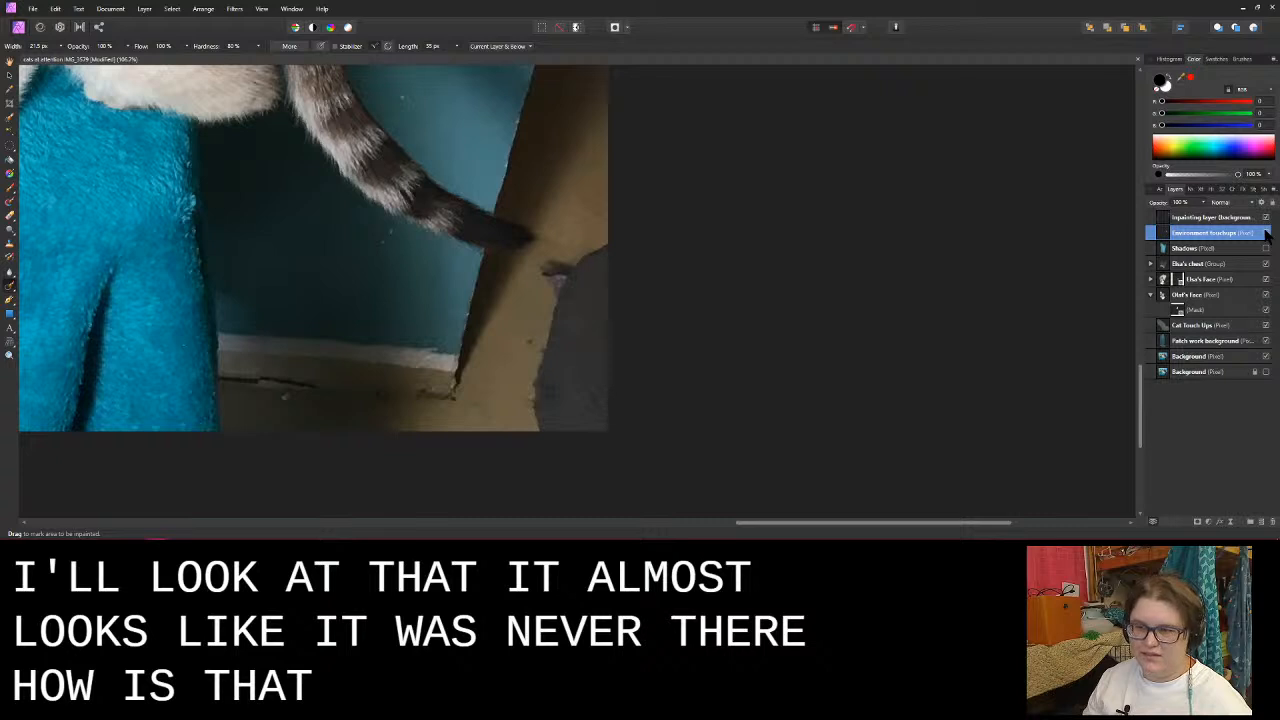
left_click(1266, 232)
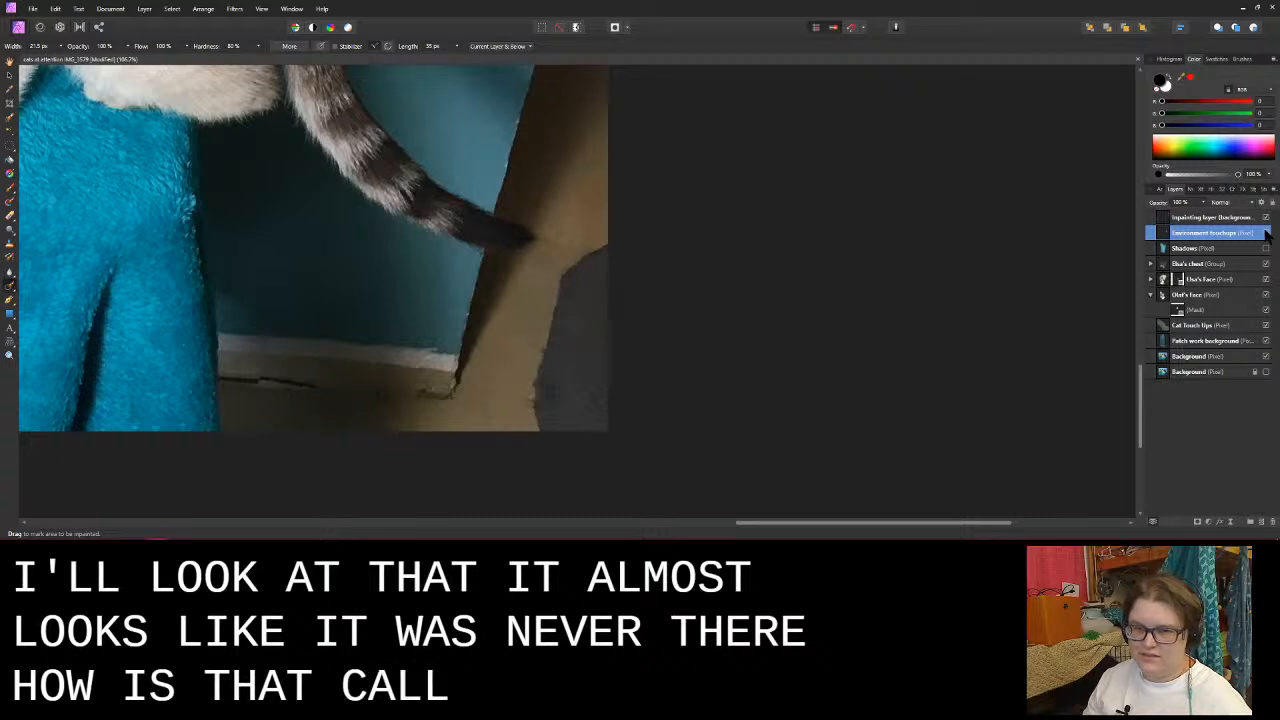
left_click(1266, 232)
left_click(1266, 232)
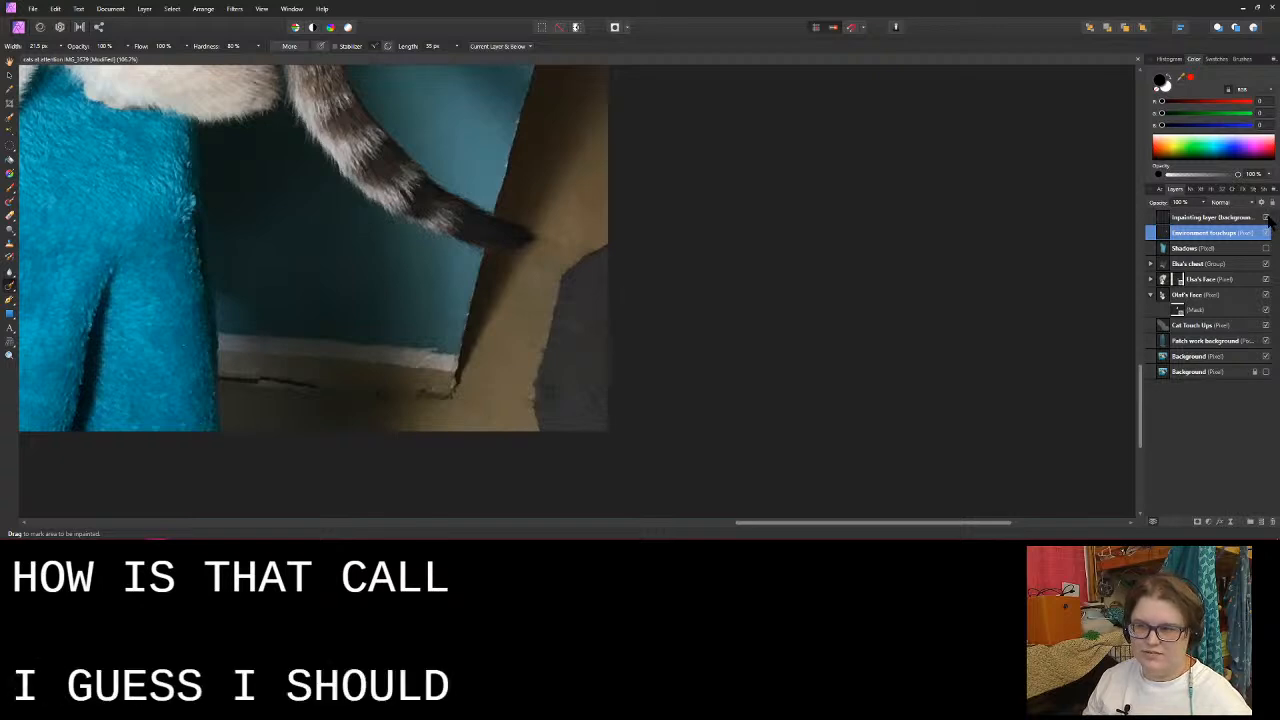
- Bring the whole kitten photo into view and save the document
scroll(749, 346, "down", 10)
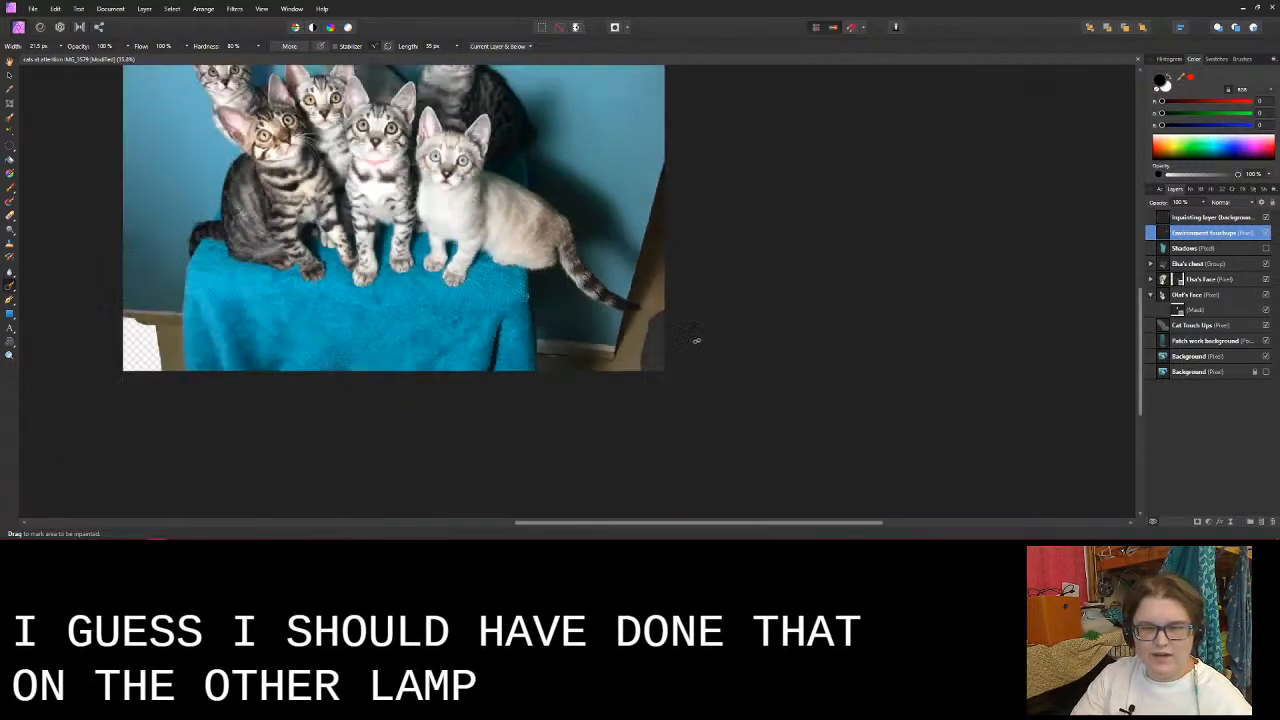
scroll(706, 336, "up", 2)
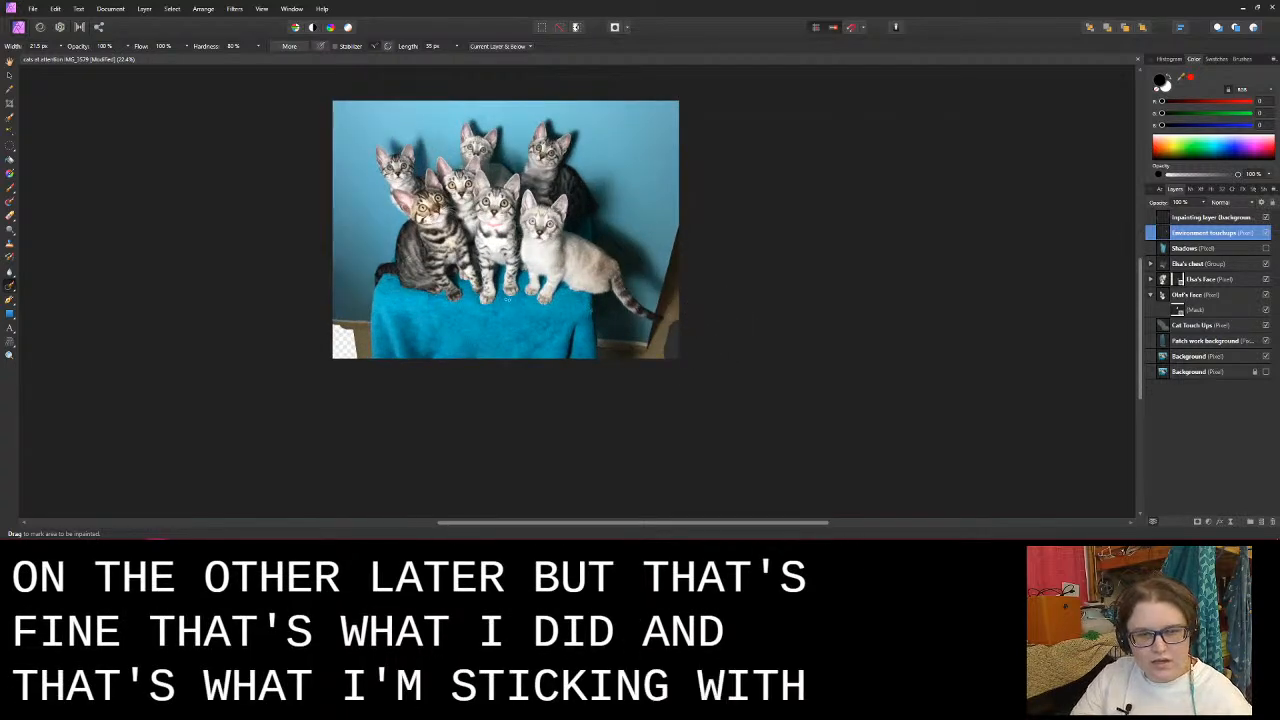
left_click_drag(505, 298, 535, 345)
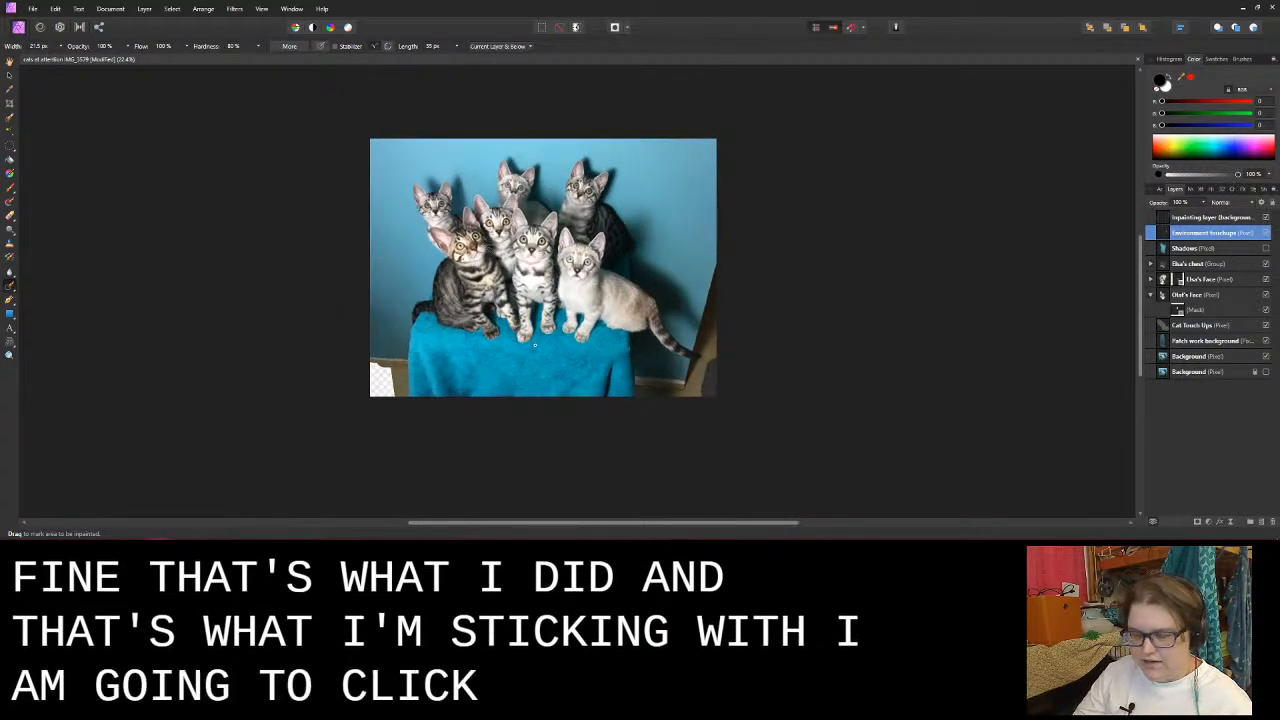
key("ctrl+s")
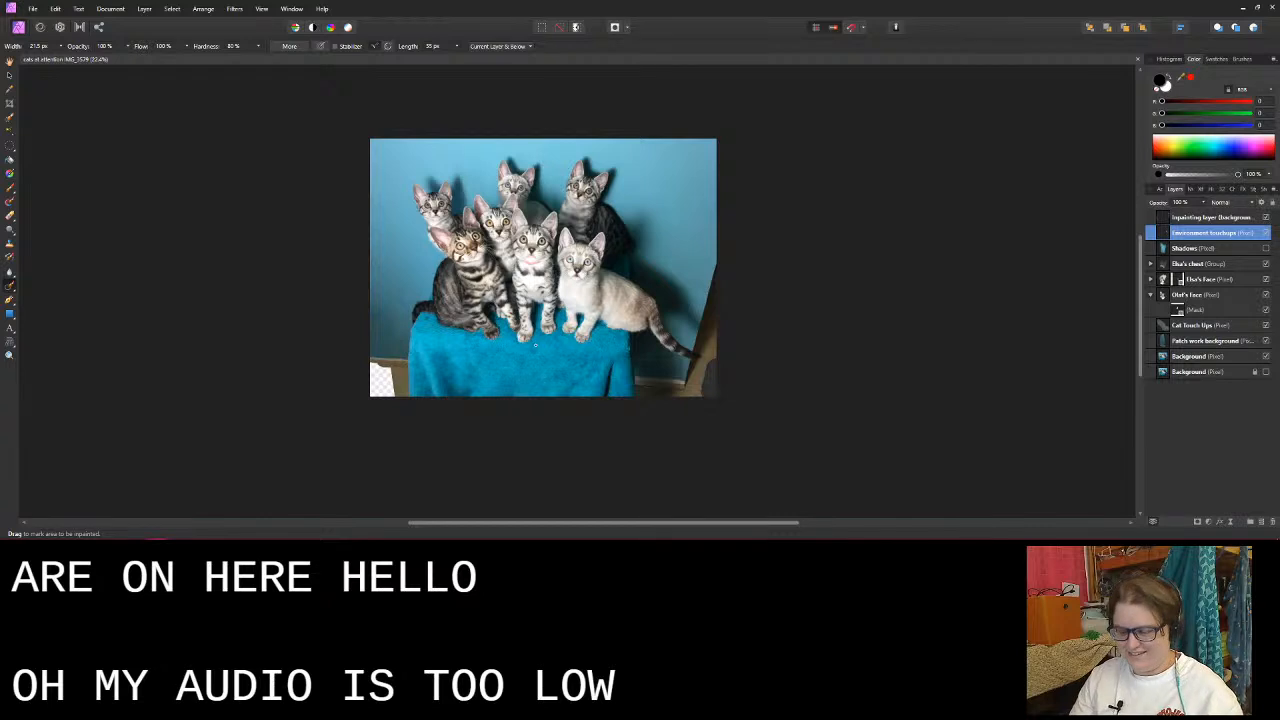
- Switch to OBS and raise the Mic/Aux level in the audio mixer to -5.0 dB
mouse_move(388, 538)
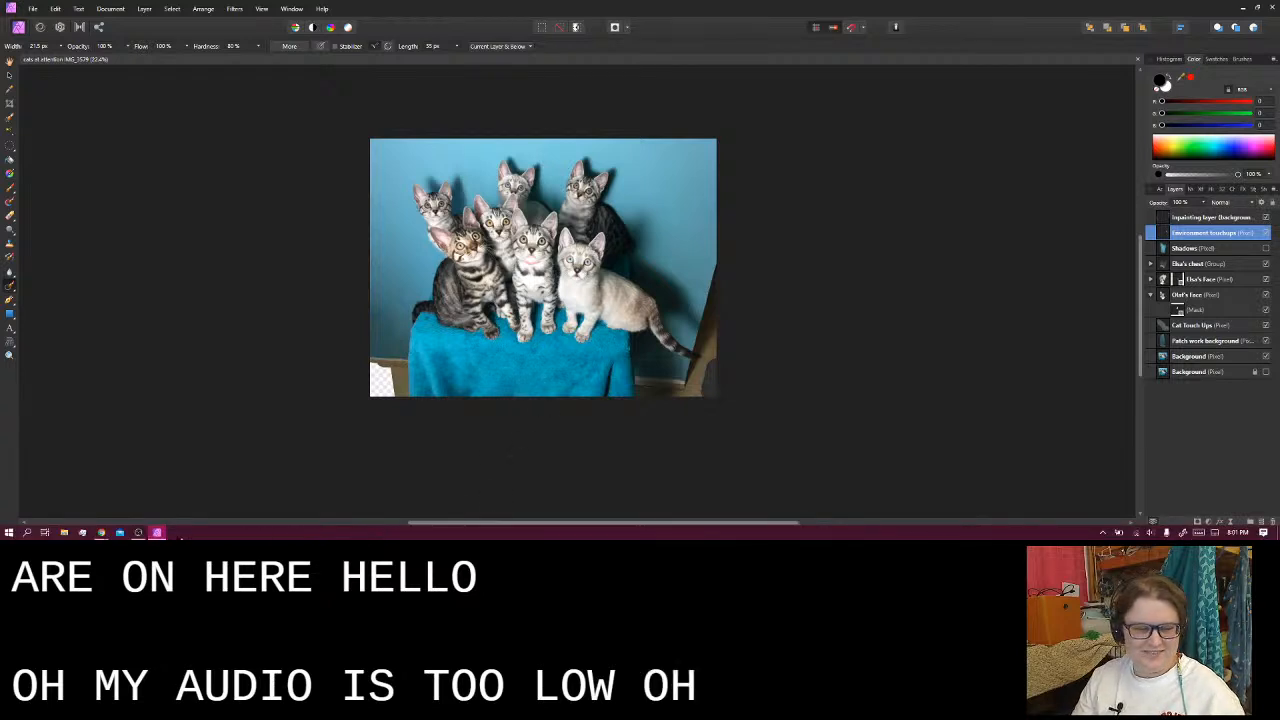
left_click(138, 532)
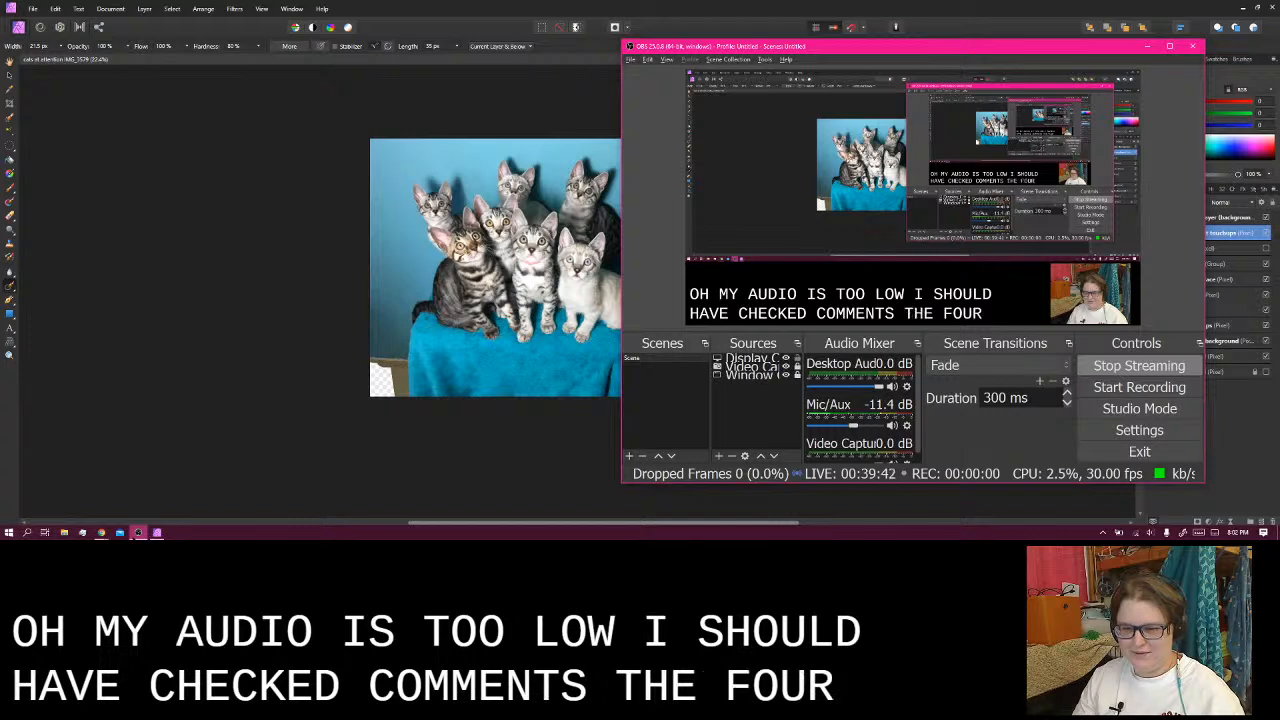
left_click(864, 426)
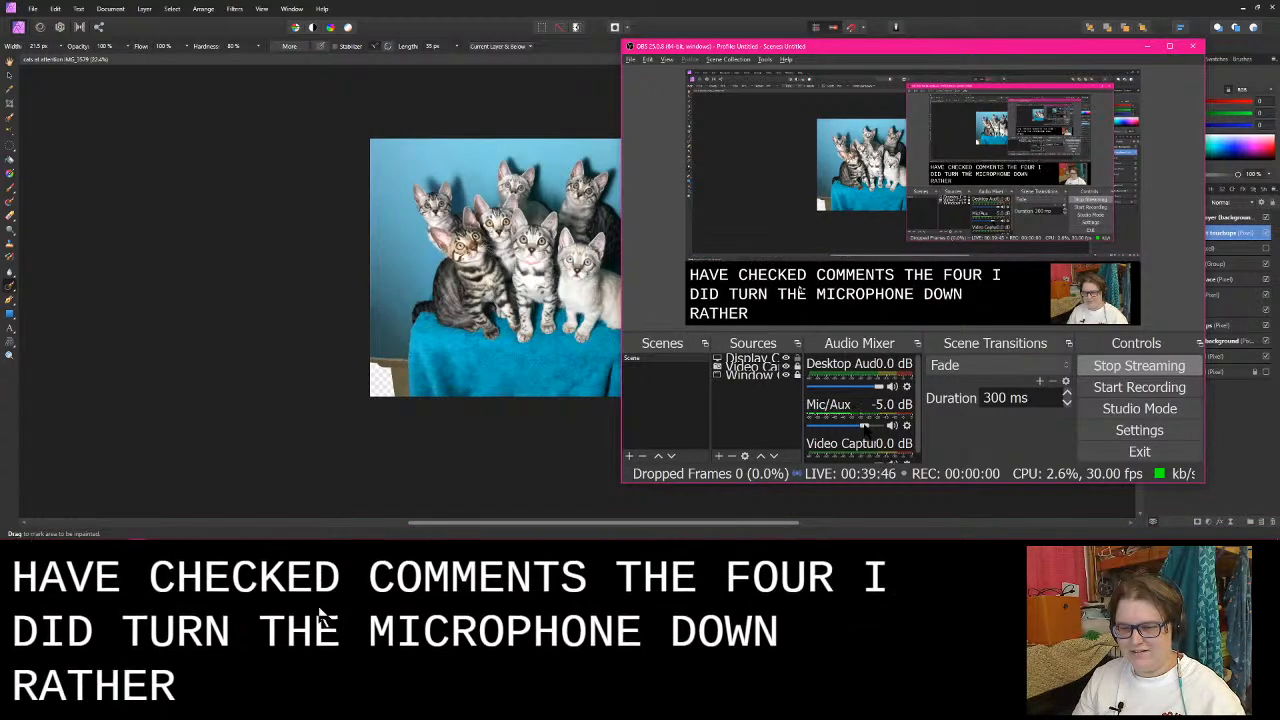